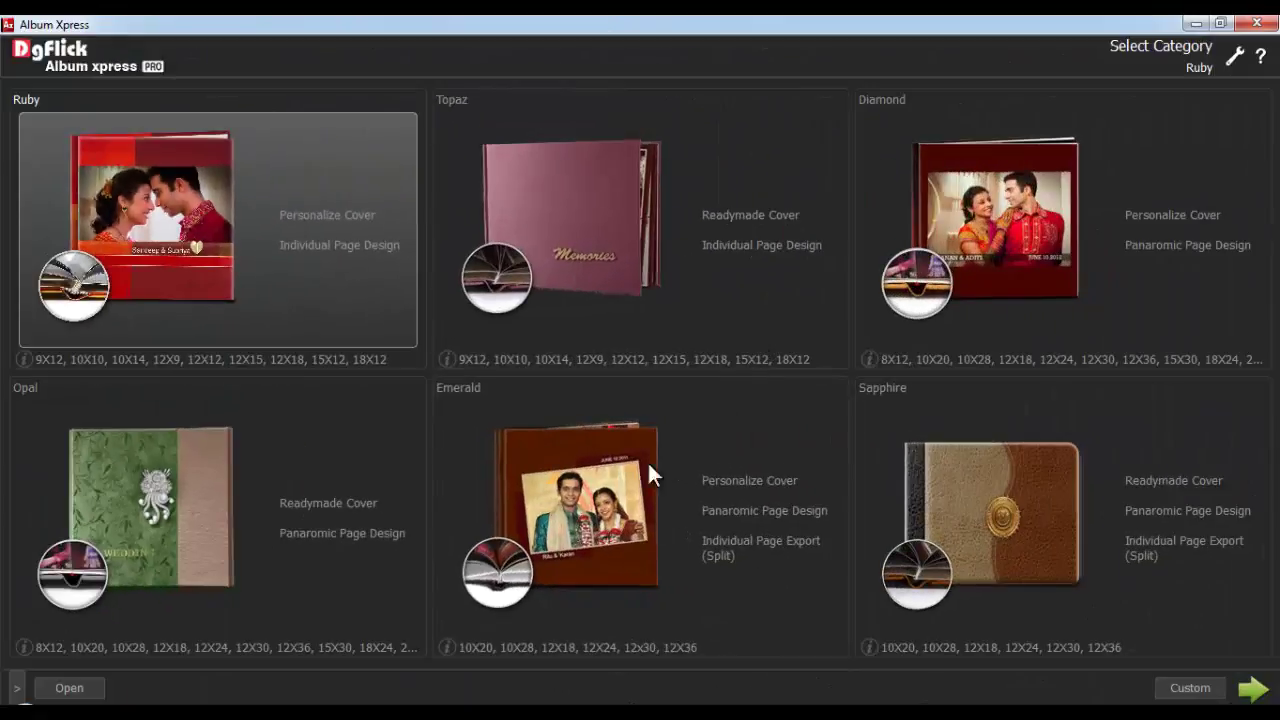
# Step: Create a manual 16-page Emerald 12x30 album and open its blank pages in the designer
pyautogui.doubleClick(630, 474)
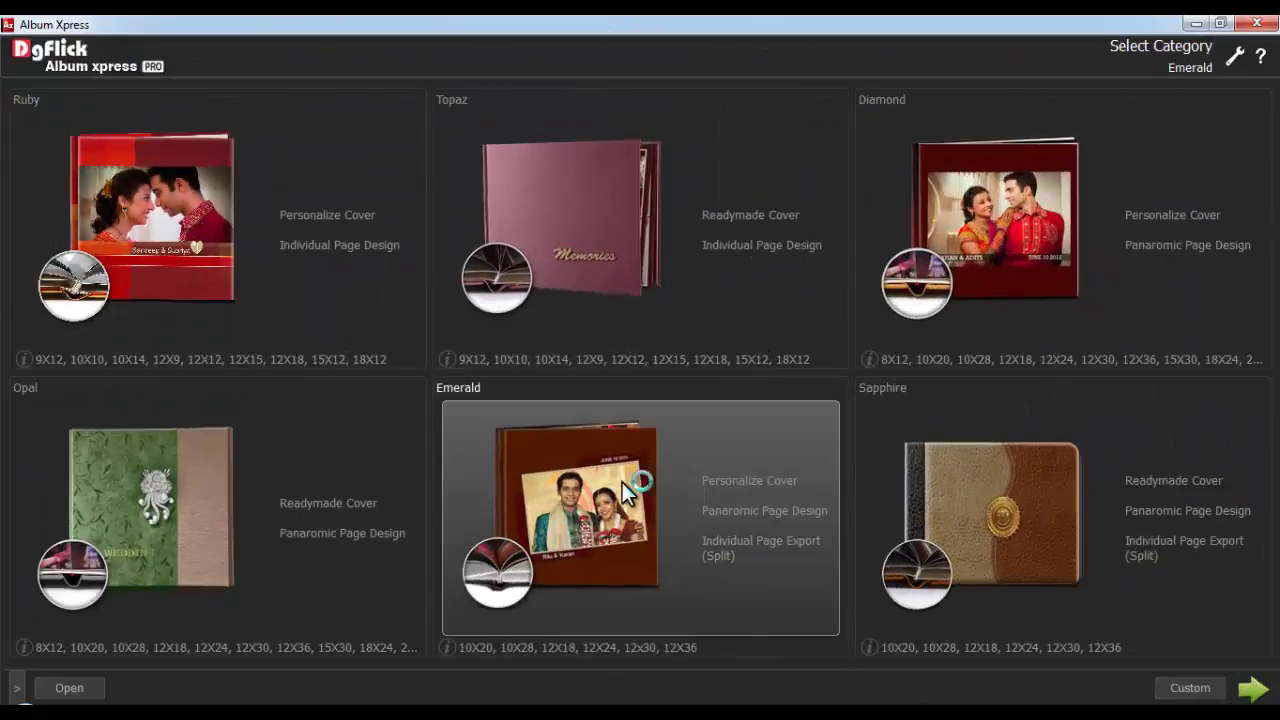
pyautogui.click(622, 482)
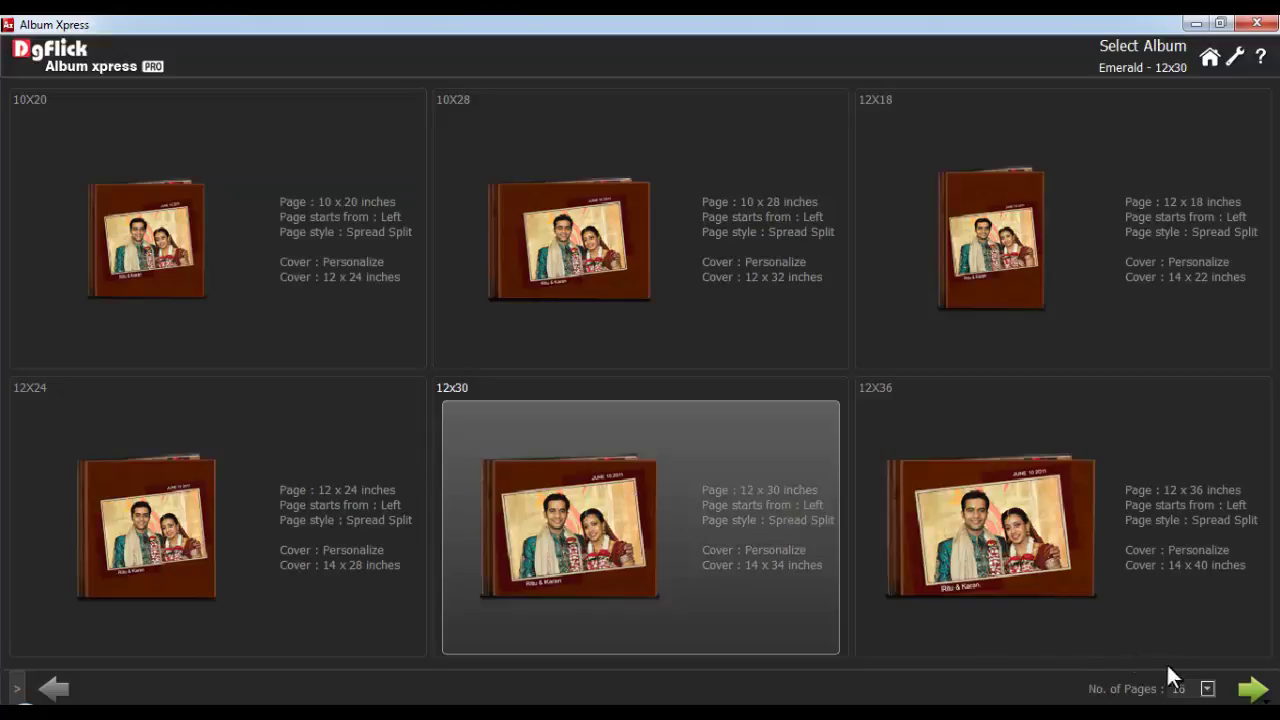
pyautogui.click(1207, 689)
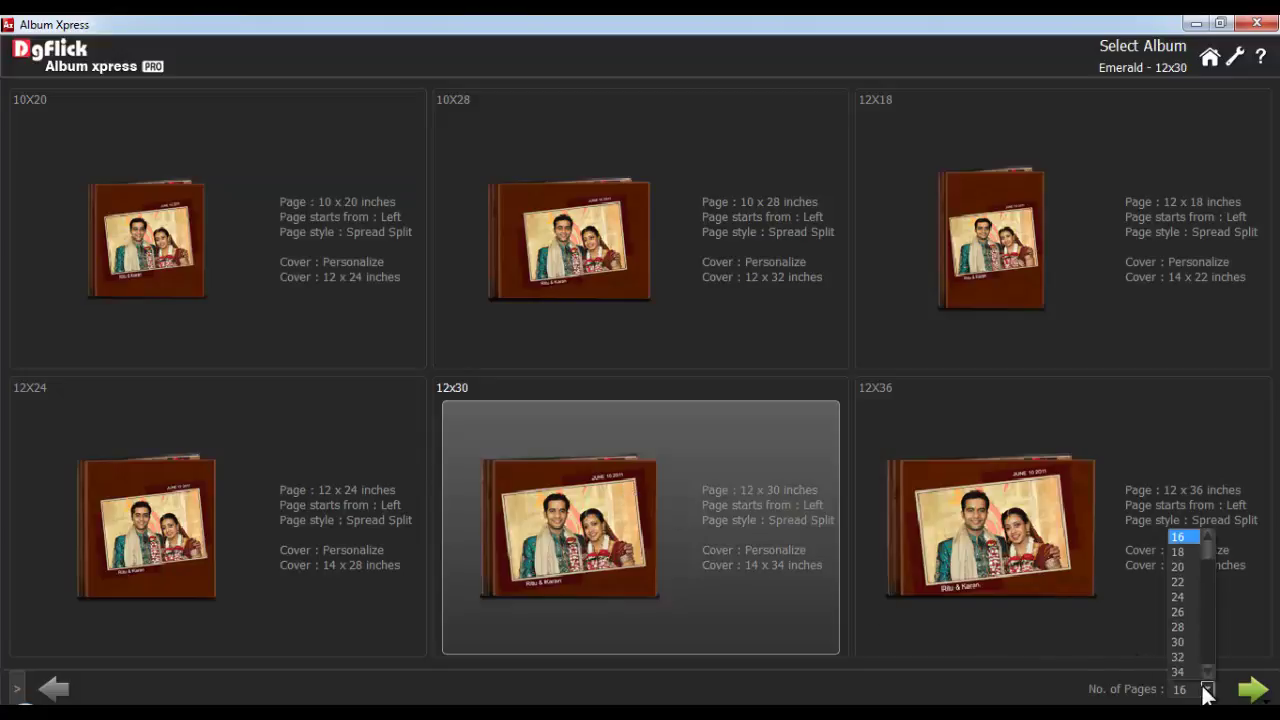
pyautogui.click(1205, 690)
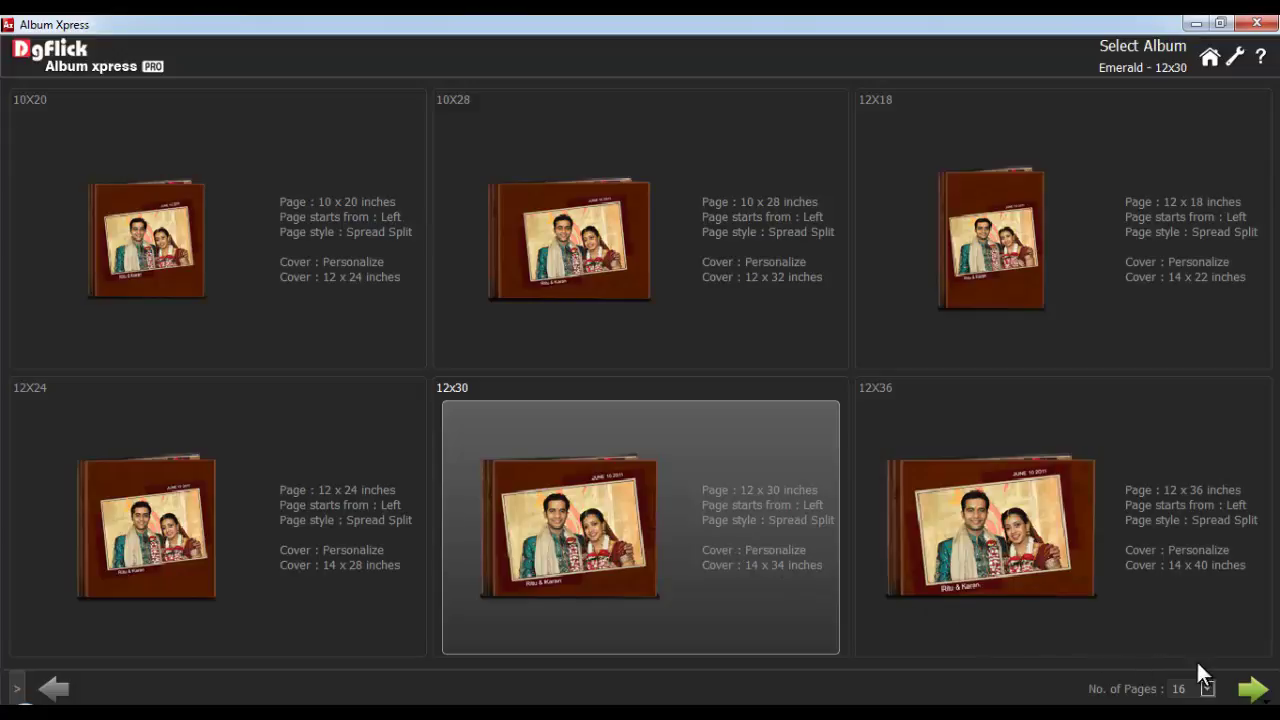
pyautogui.click(1250, 689)
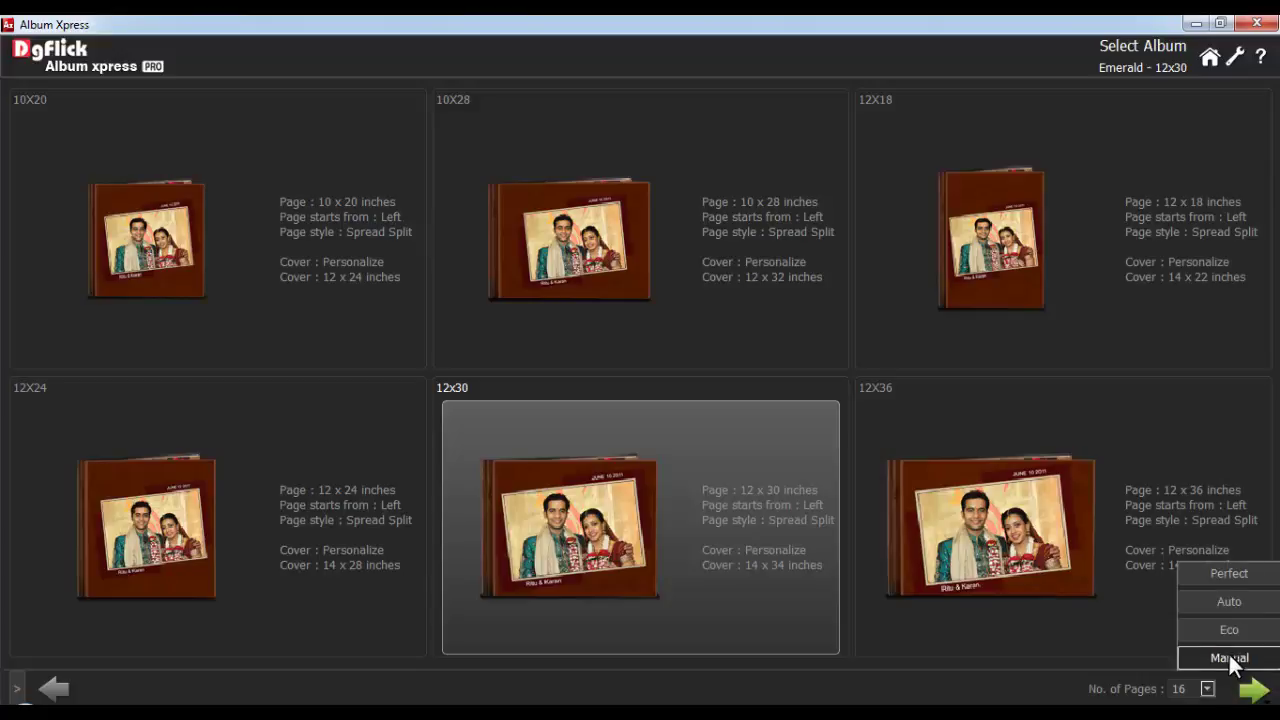
pyautogui.click(1228, 657)
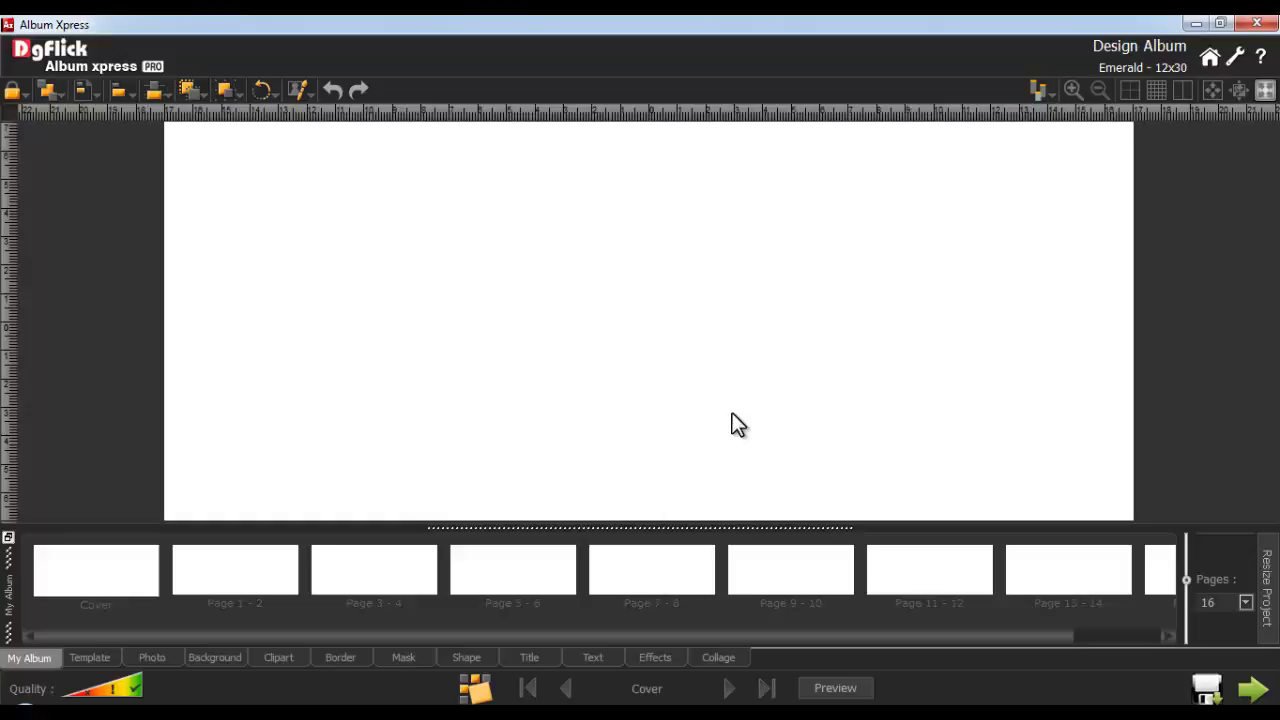
pyautogui.click(10, 598)
pyautogui.moveTo(58, 403); pyautogui.dragTo(16, 355)
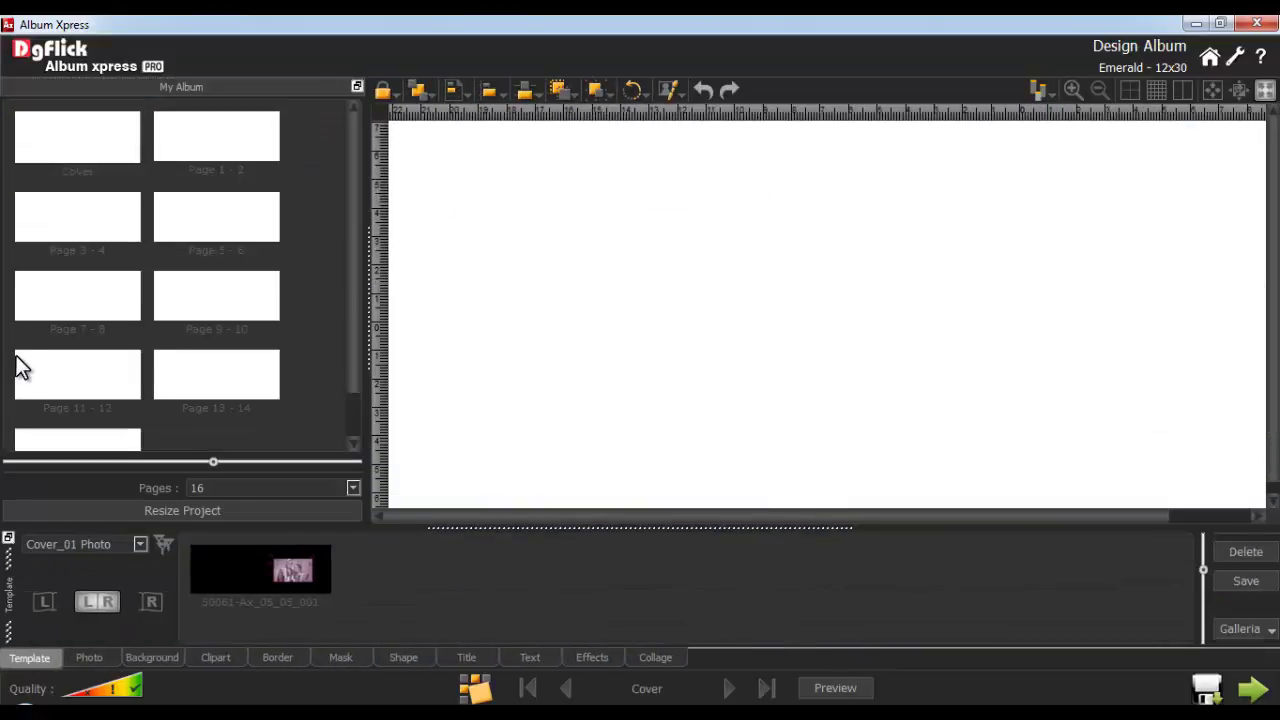
pyautogui.moveTo(371, 277); pyautogui.dragTo(177, 288)
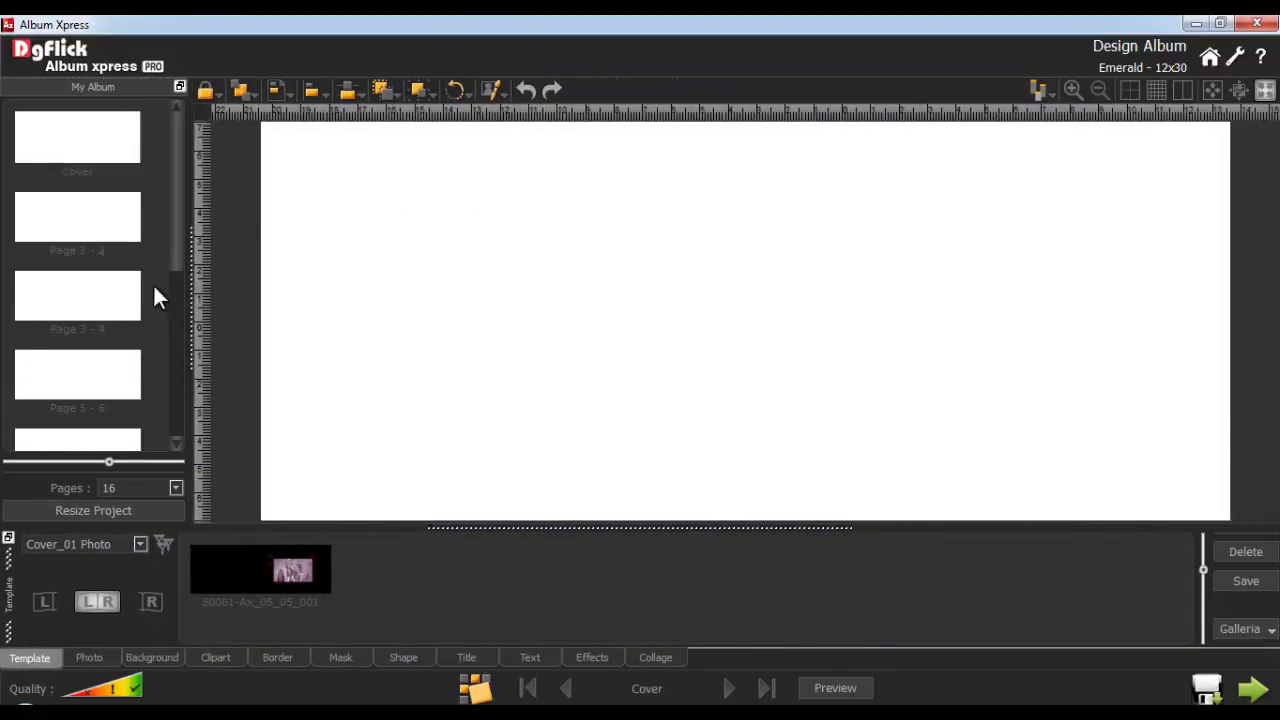
pyautogui.click(1235, 57)
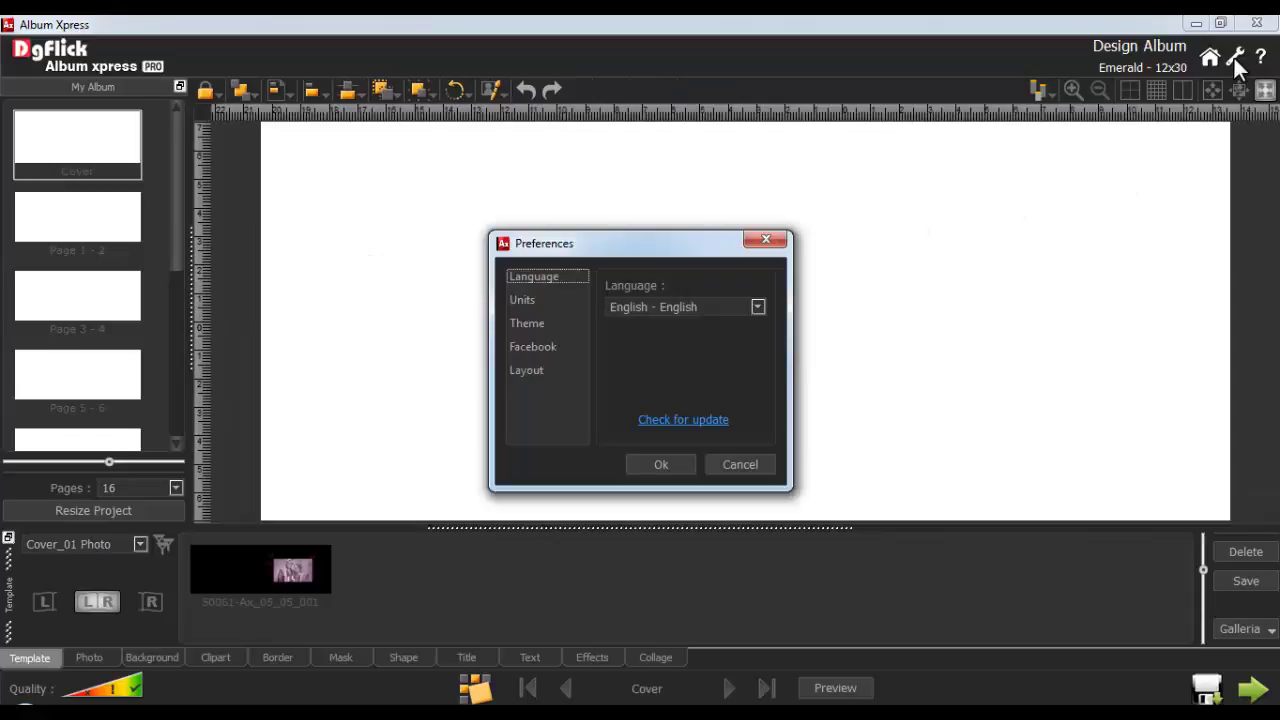
pyautogui.click(526, 371)
pyautogui.click(657, 336)
pyautogui.click(663, 462)
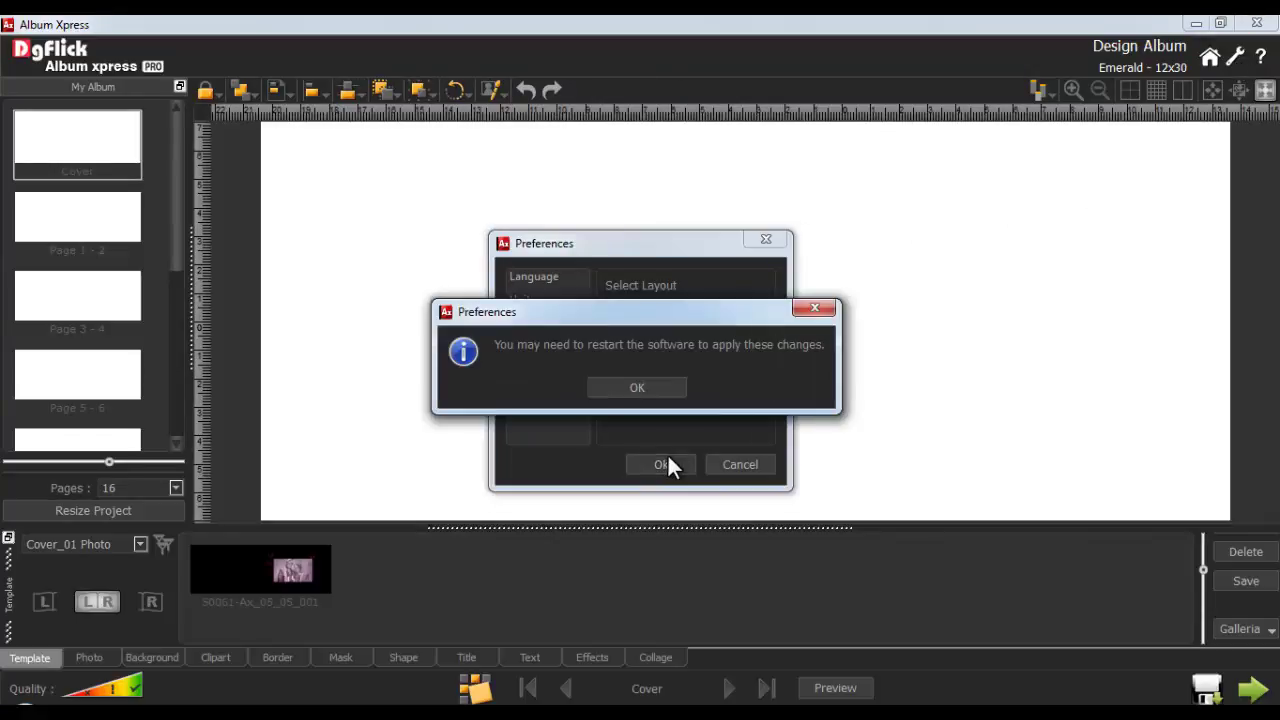
pyautogui.click(639, 389)
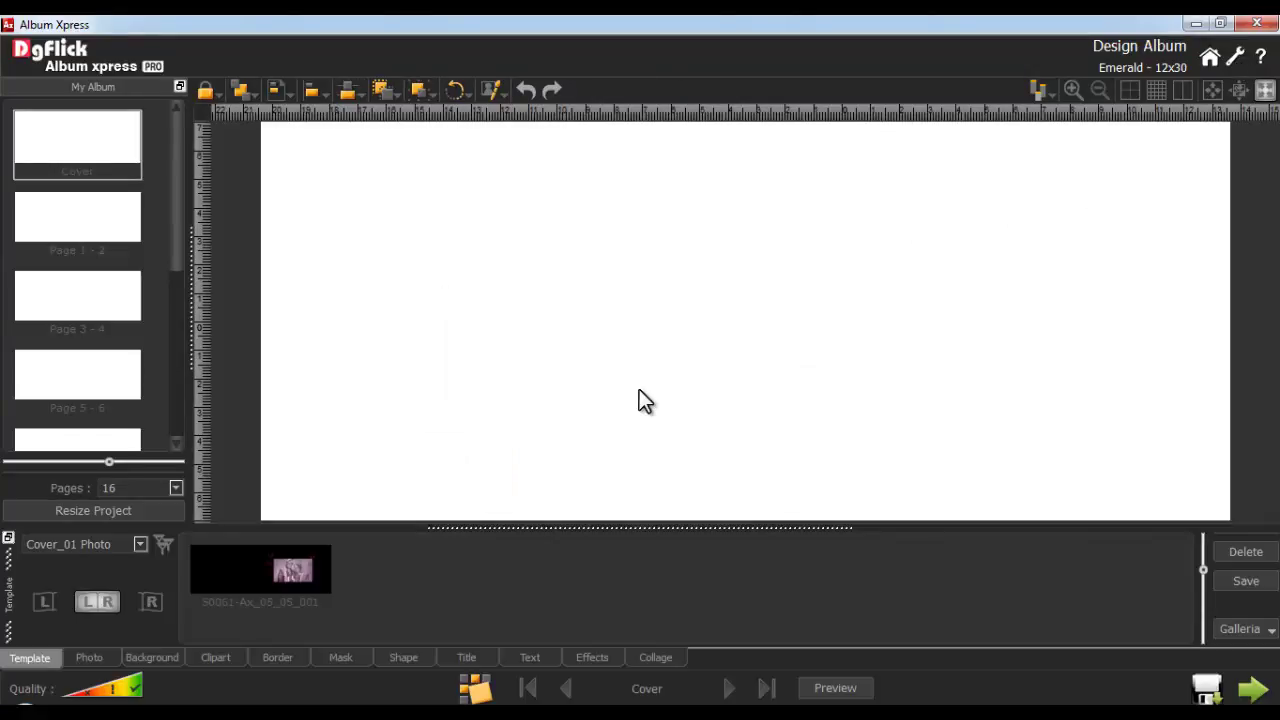
pyautogui.click(1040, 92)
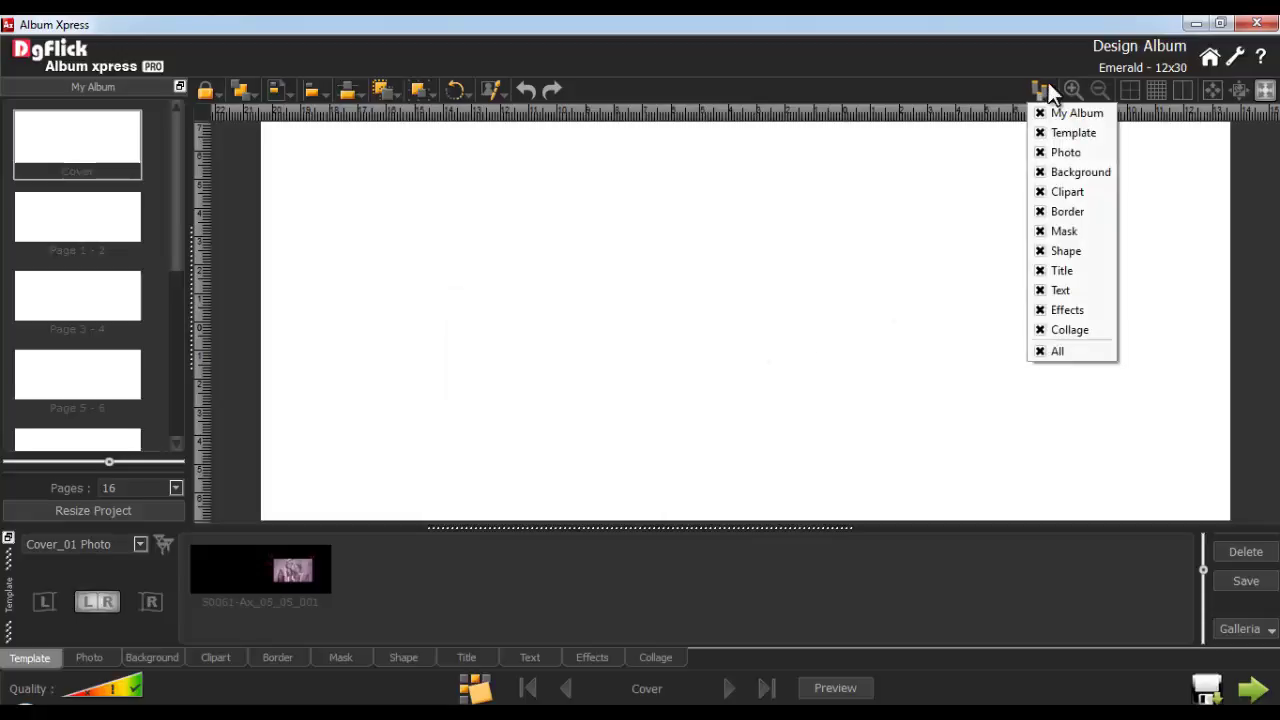
pyautogui.click(1062, 115)
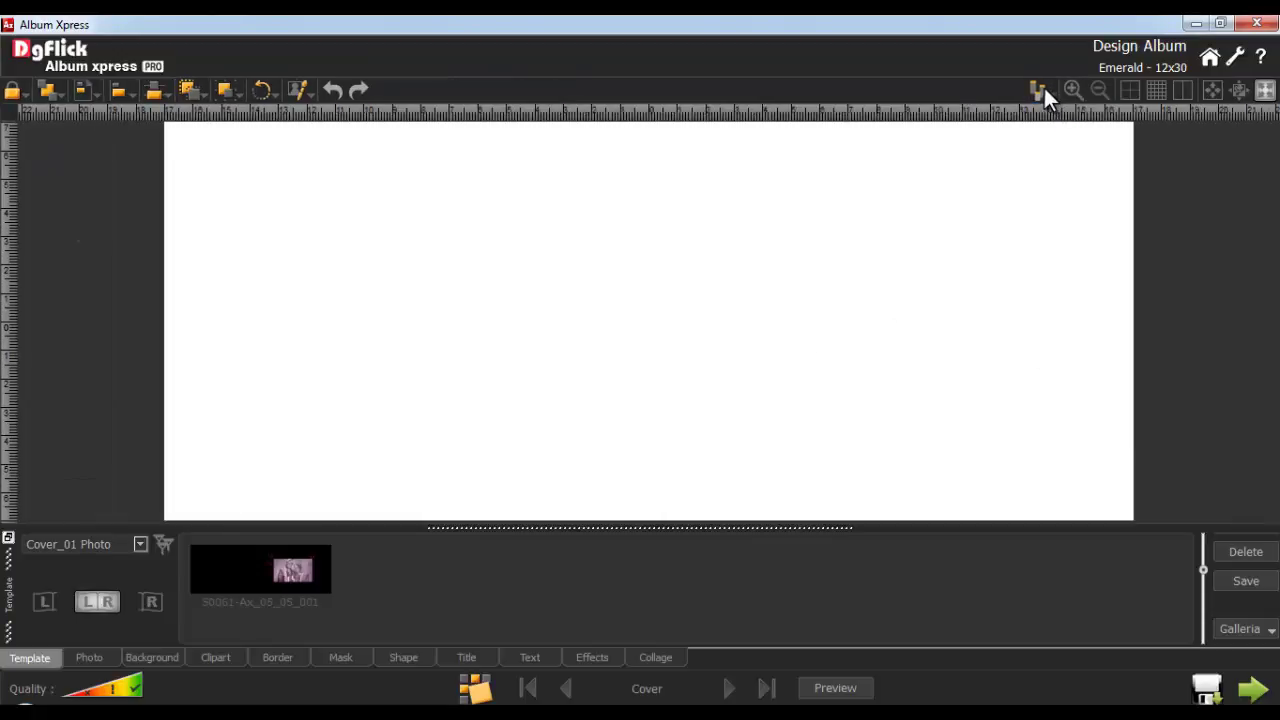
pyautogui.click(1041, 88)
pyautogui.click(1047, 115)
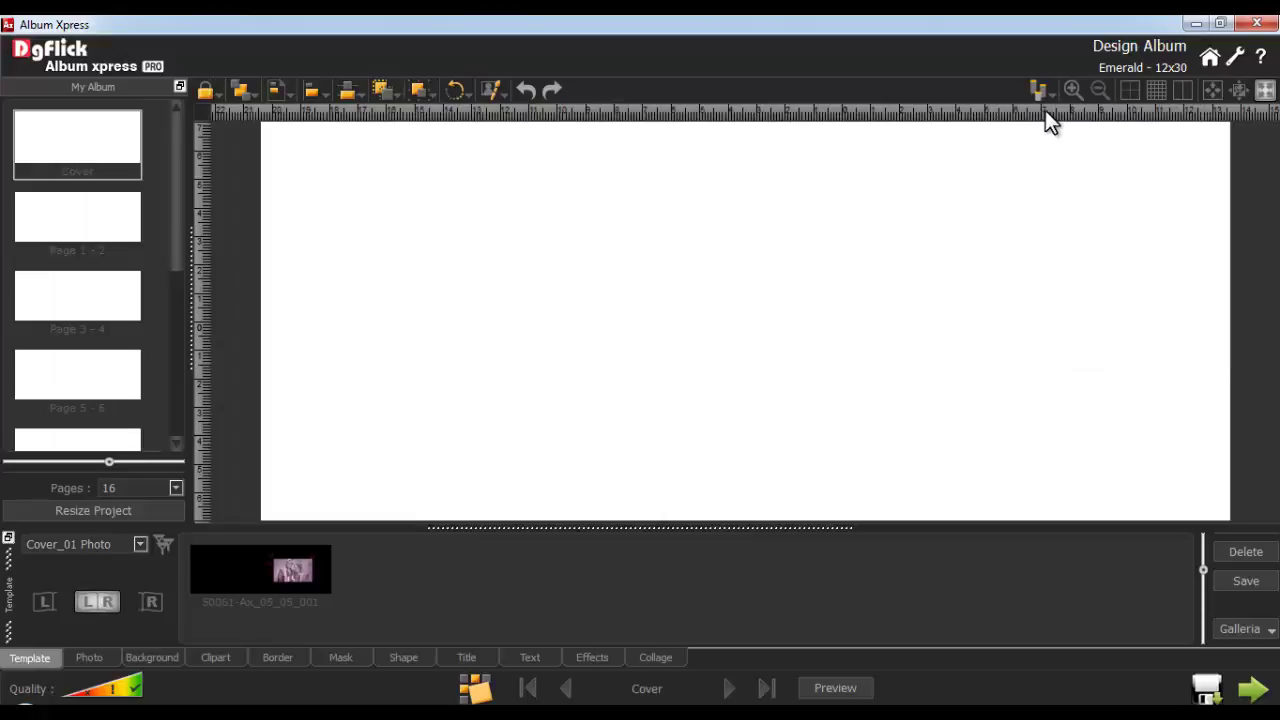
pyautogui.click(1264, 92)
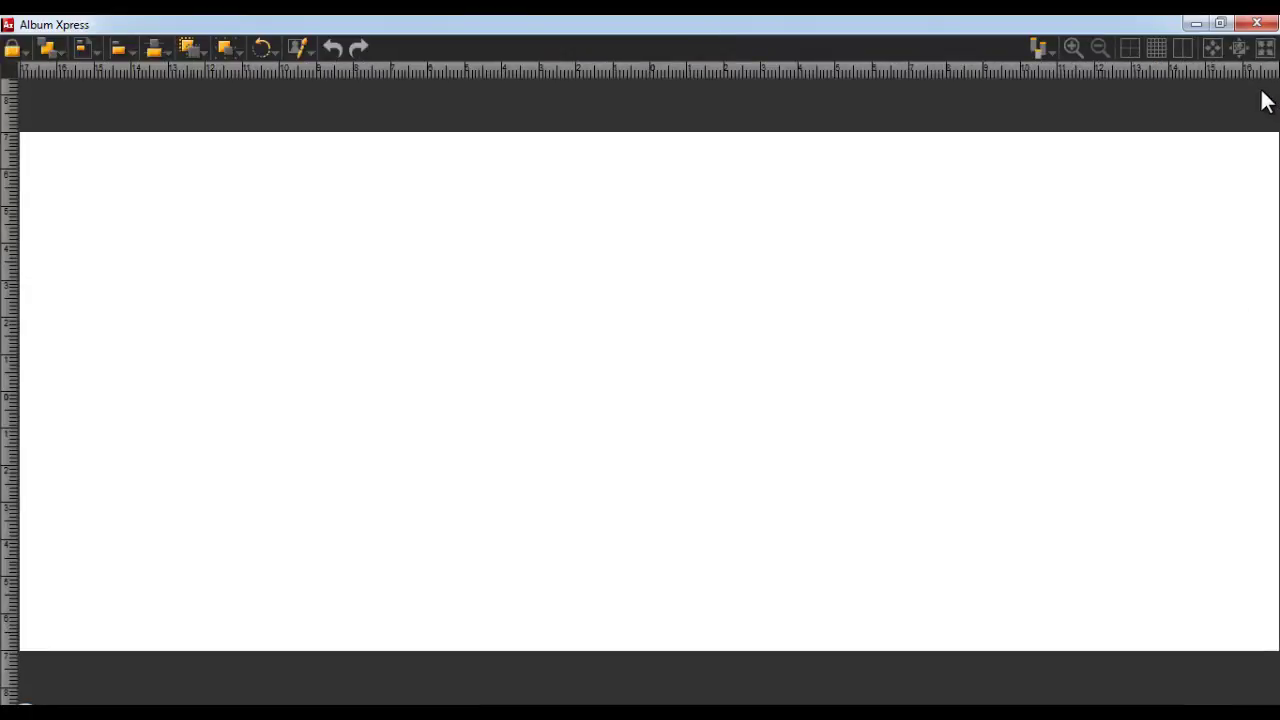
pyautogui.click(1041, 46)
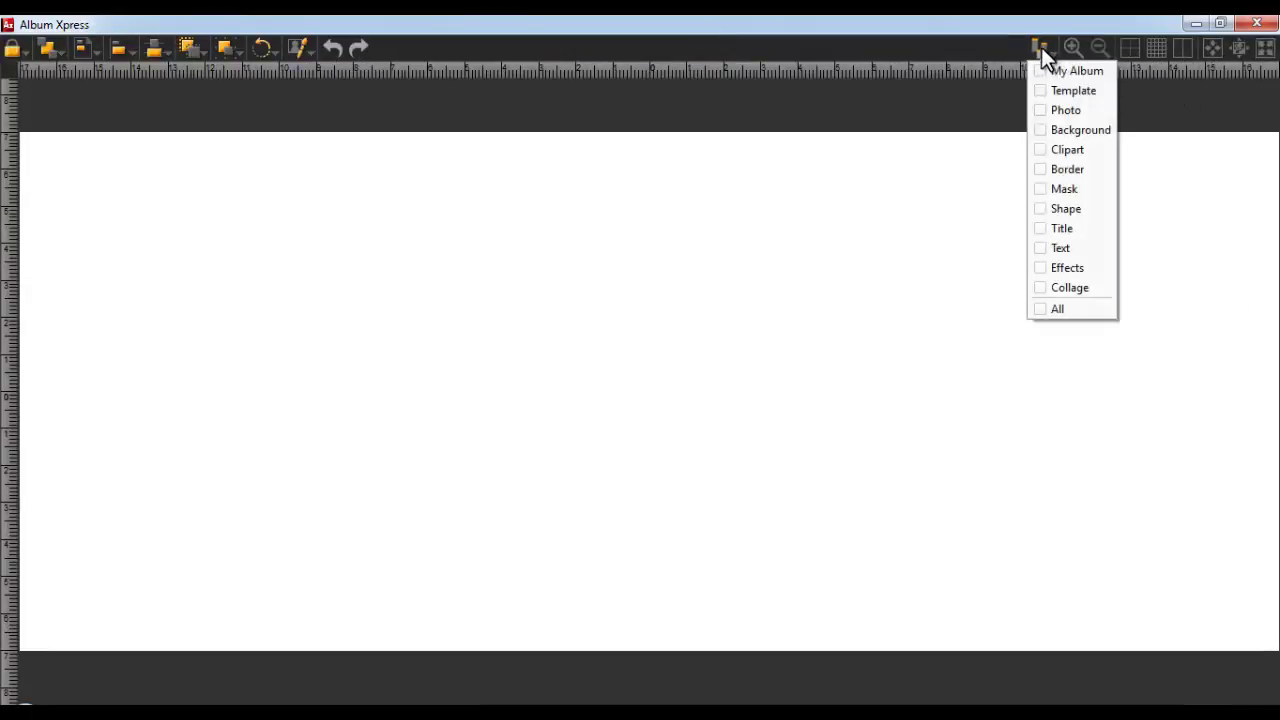
pyautogui.click(1045, 71)
pyautogui.click(1037, 46)
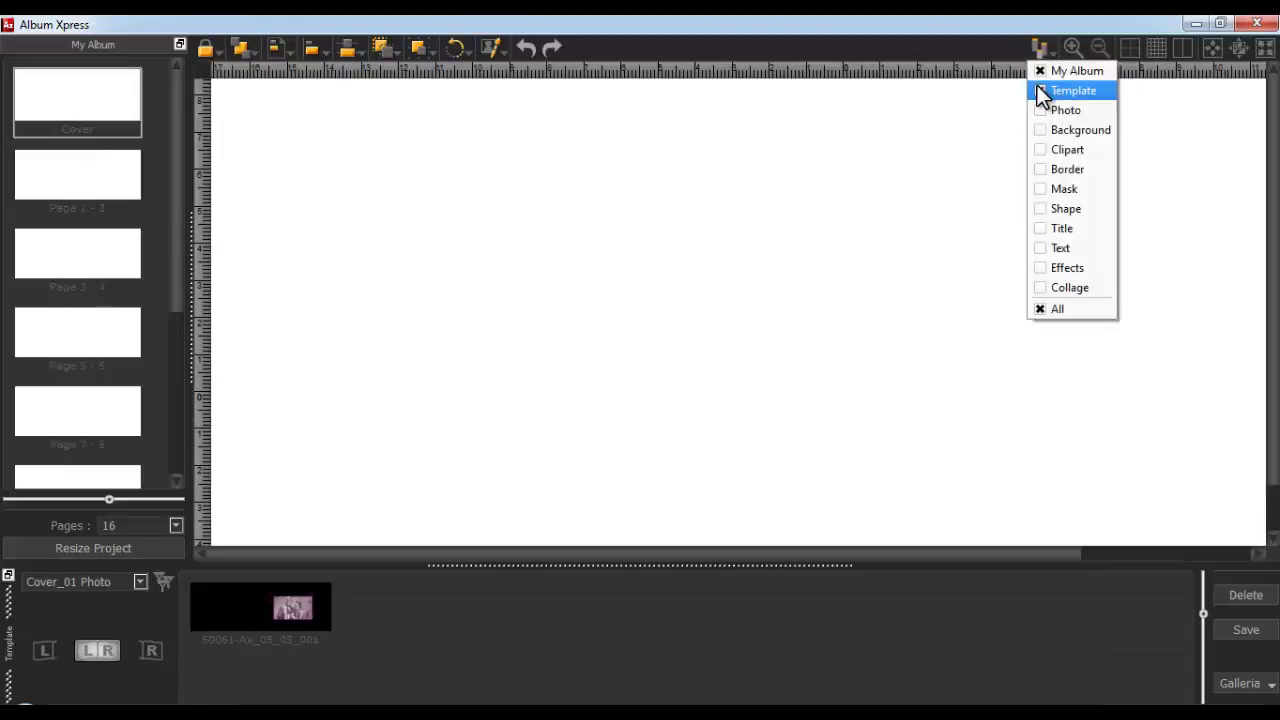
pyautogui.click(1037, 88)
pyautogui.click(1265, 48)
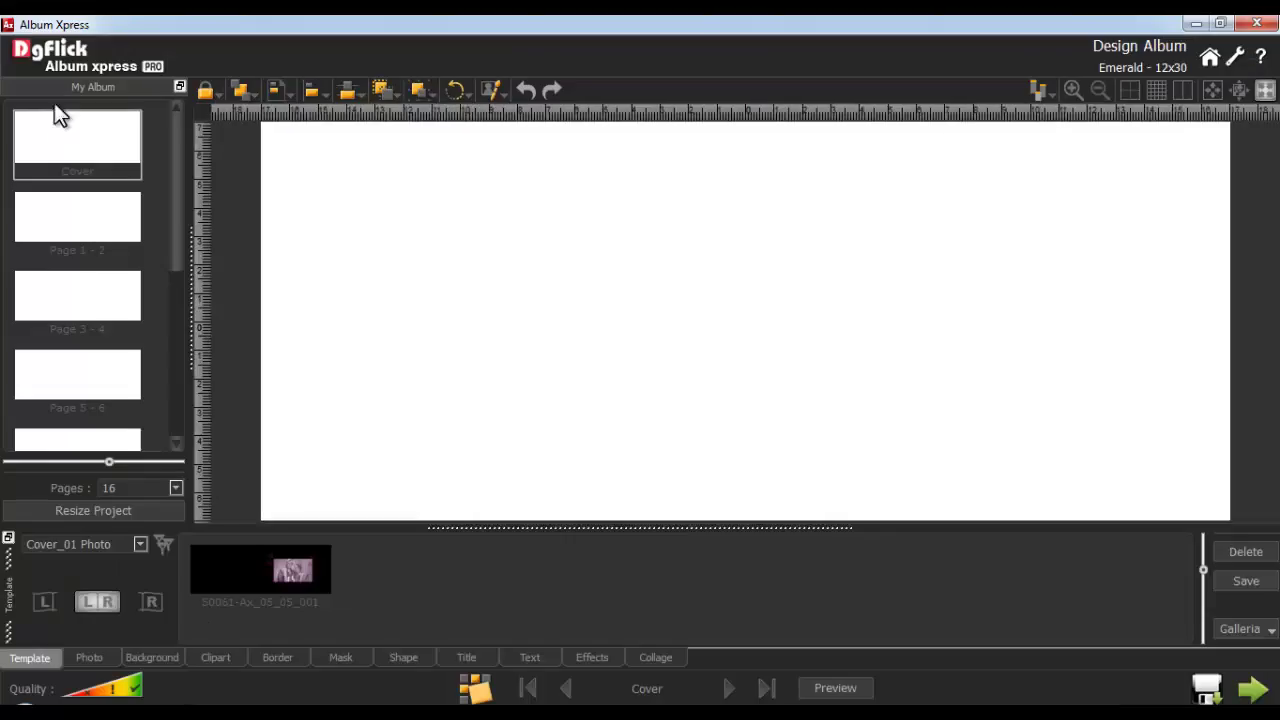
pyautogui.moveTo(55, 106); pyautogui.dragTo(237, 562)
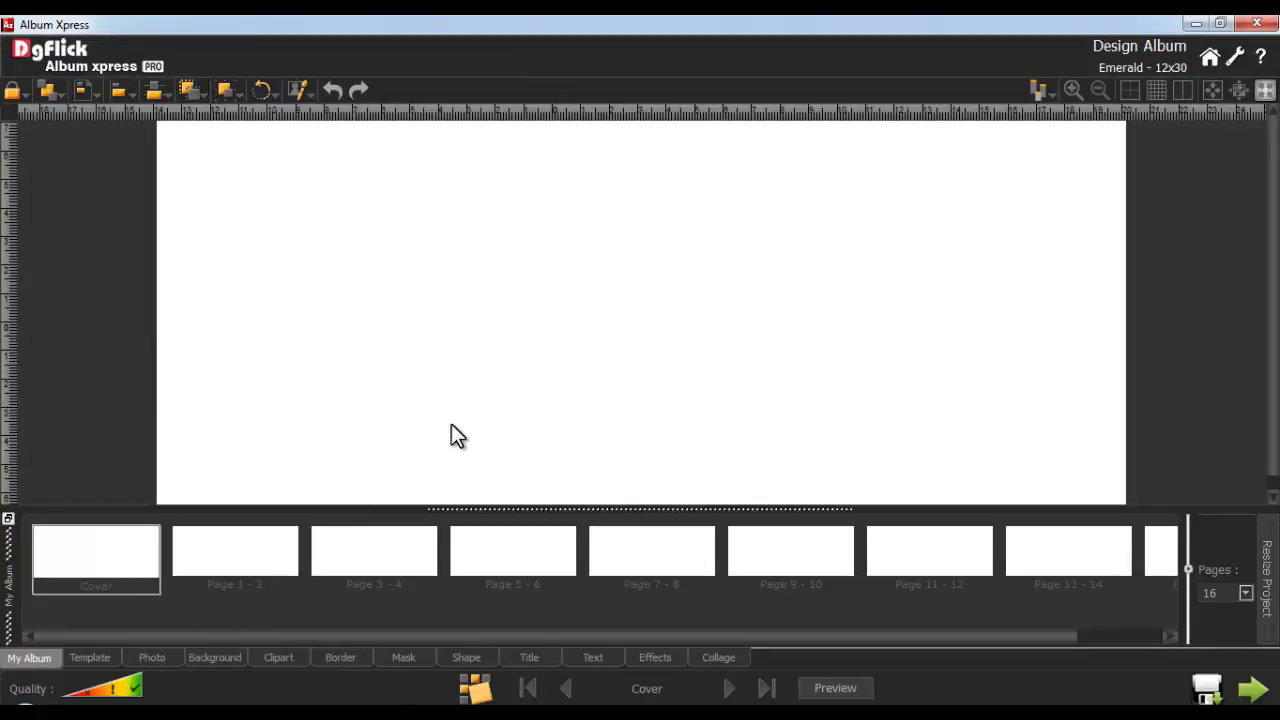
# Step: Apply the deep red floral-swirl background to the cover spread with Fit to size unchecked
pyautogui.click(219, 658)
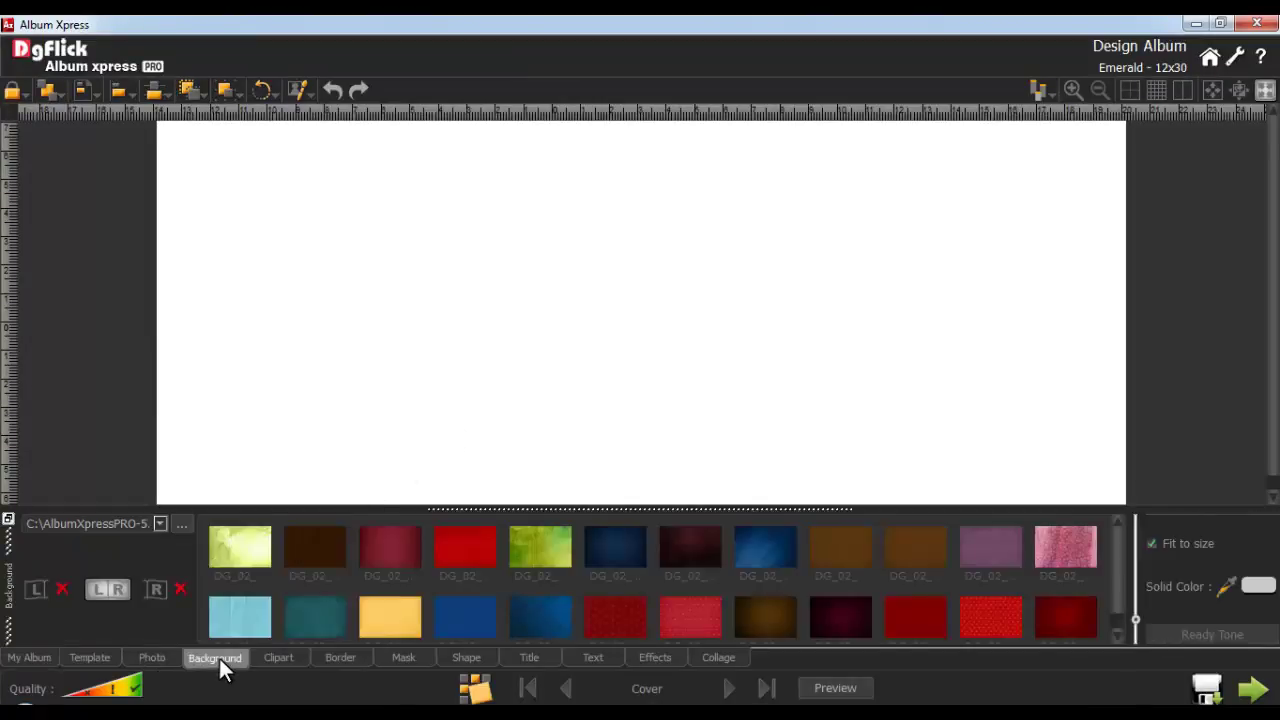
pyautogui.moveTo(1113, 538); pyautogui.dragTo(1118, 626)
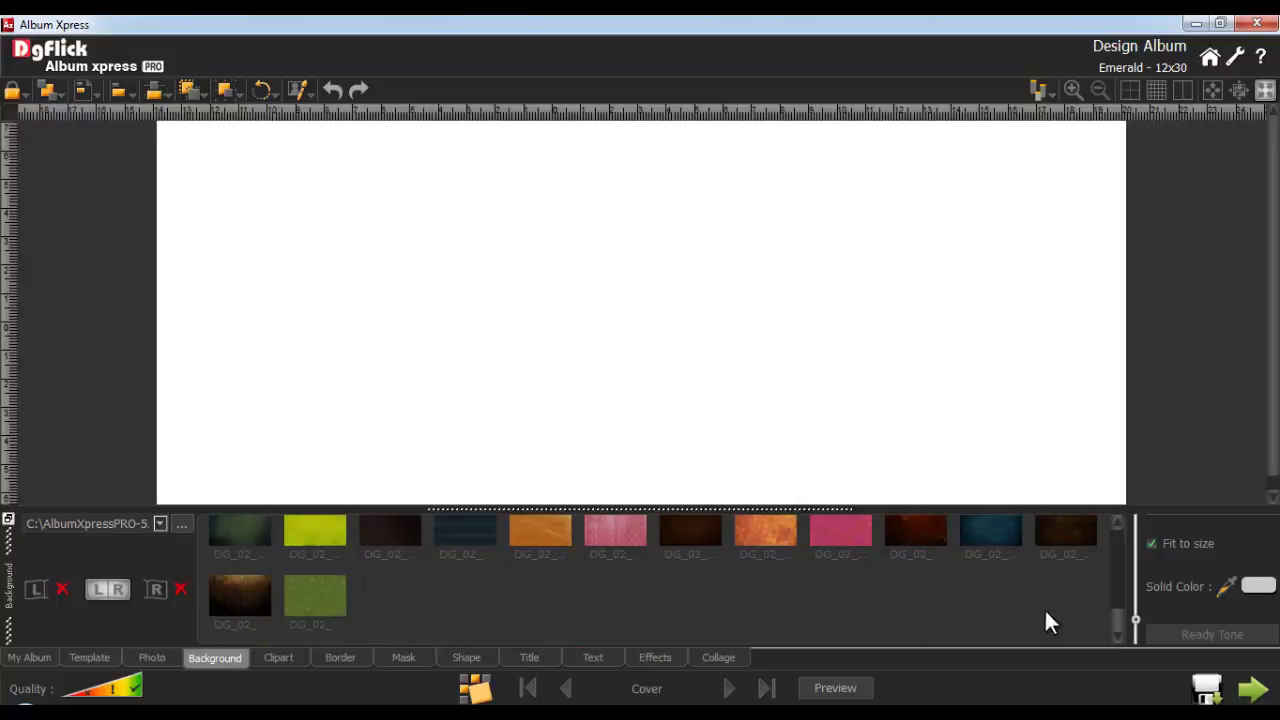
pyautogui.moveTo(1136, 620); pyautogui.dragTo(1115, 590)
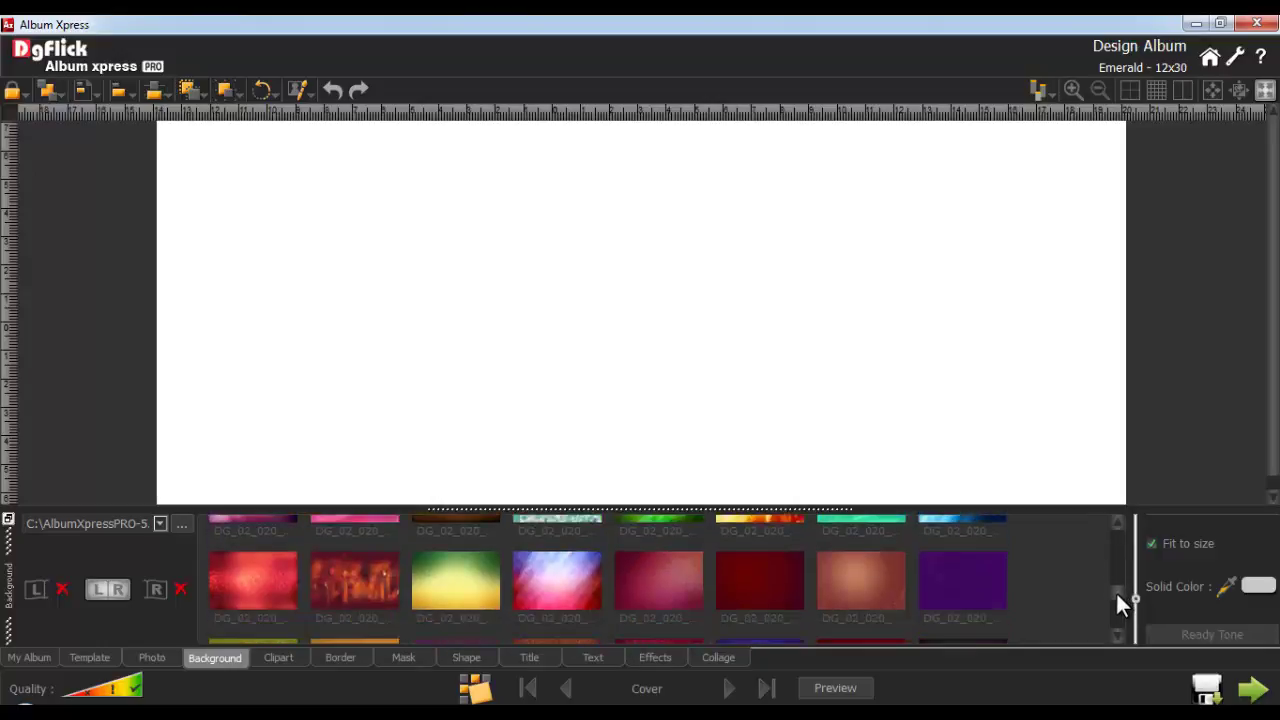
pyautogui.click(673, 579)
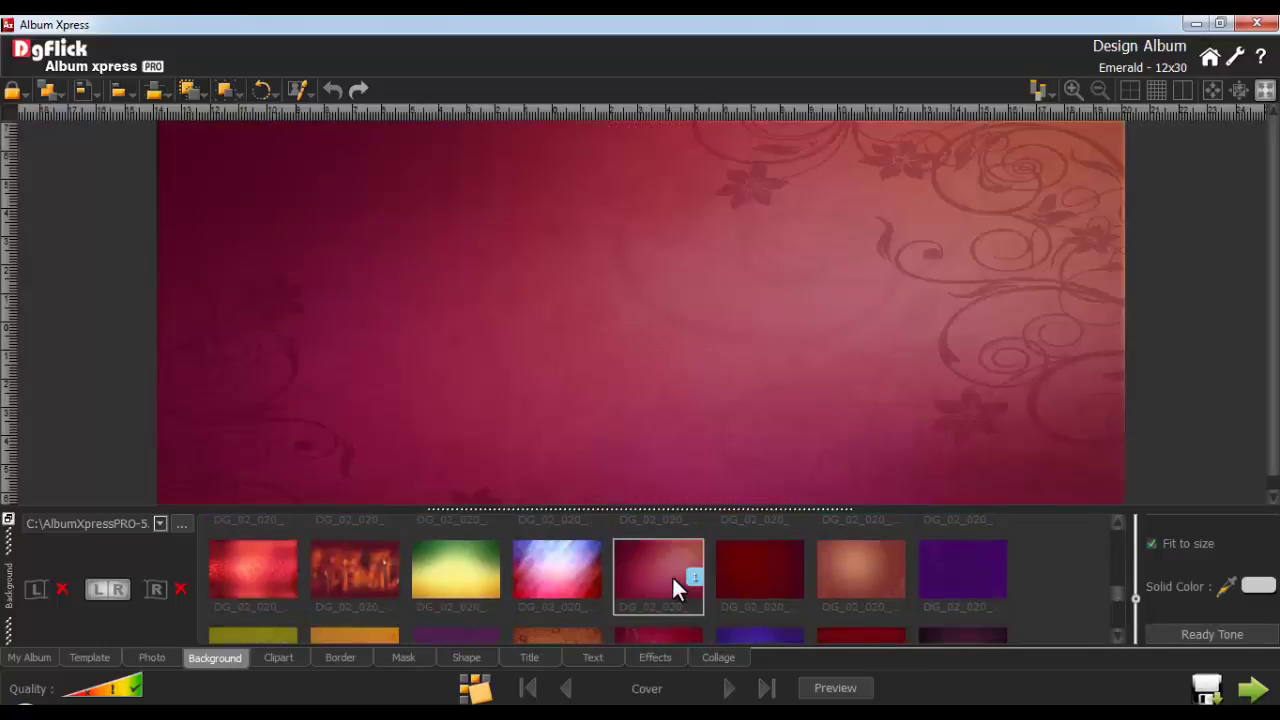
pyautogui.click(1152, 543)
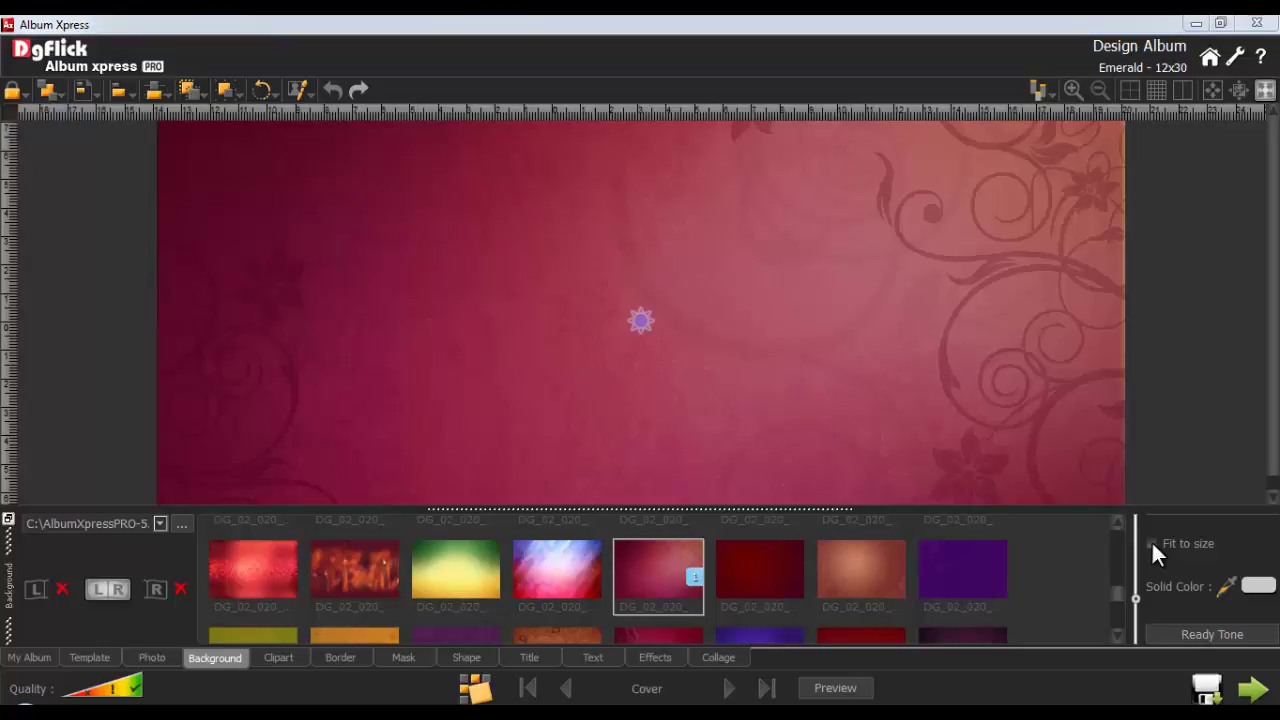
pyautogui.click(1200, 636)
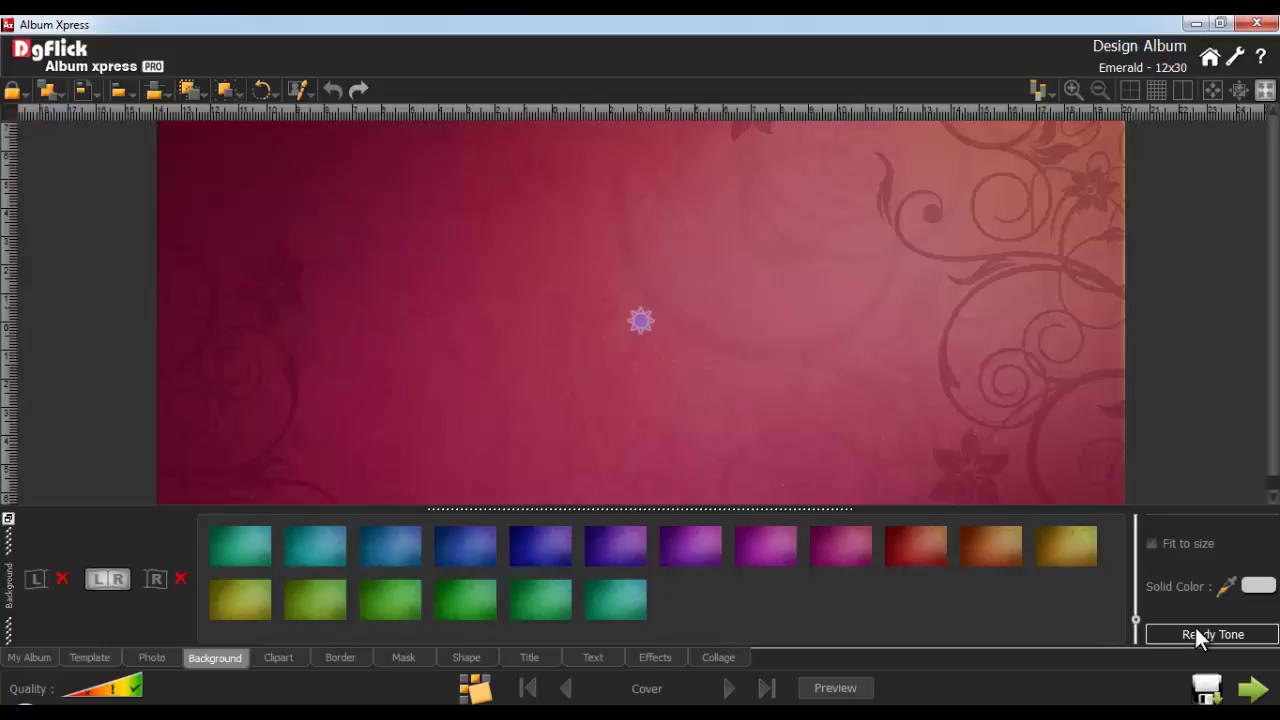
pyautogui.click(1200, 636)
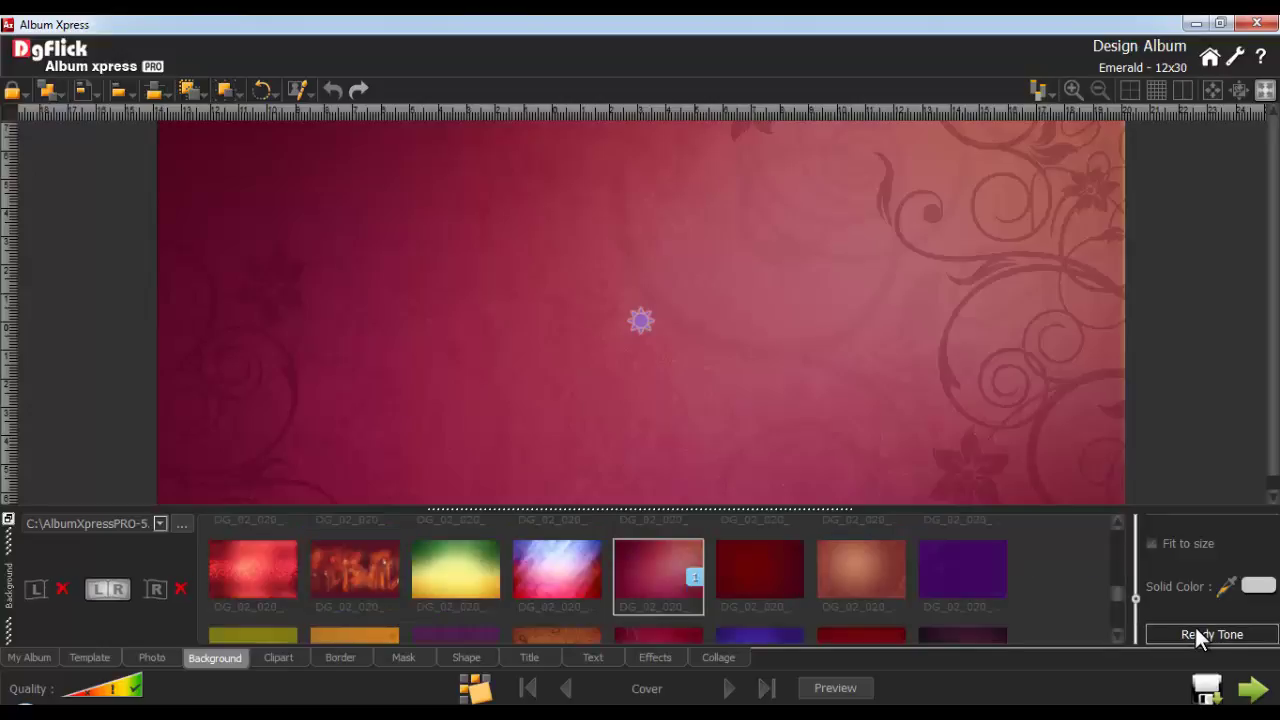
# Step: Load the Indian wedding photo folder from the E: drive into the photo library
pyautogui.click(152, 658)
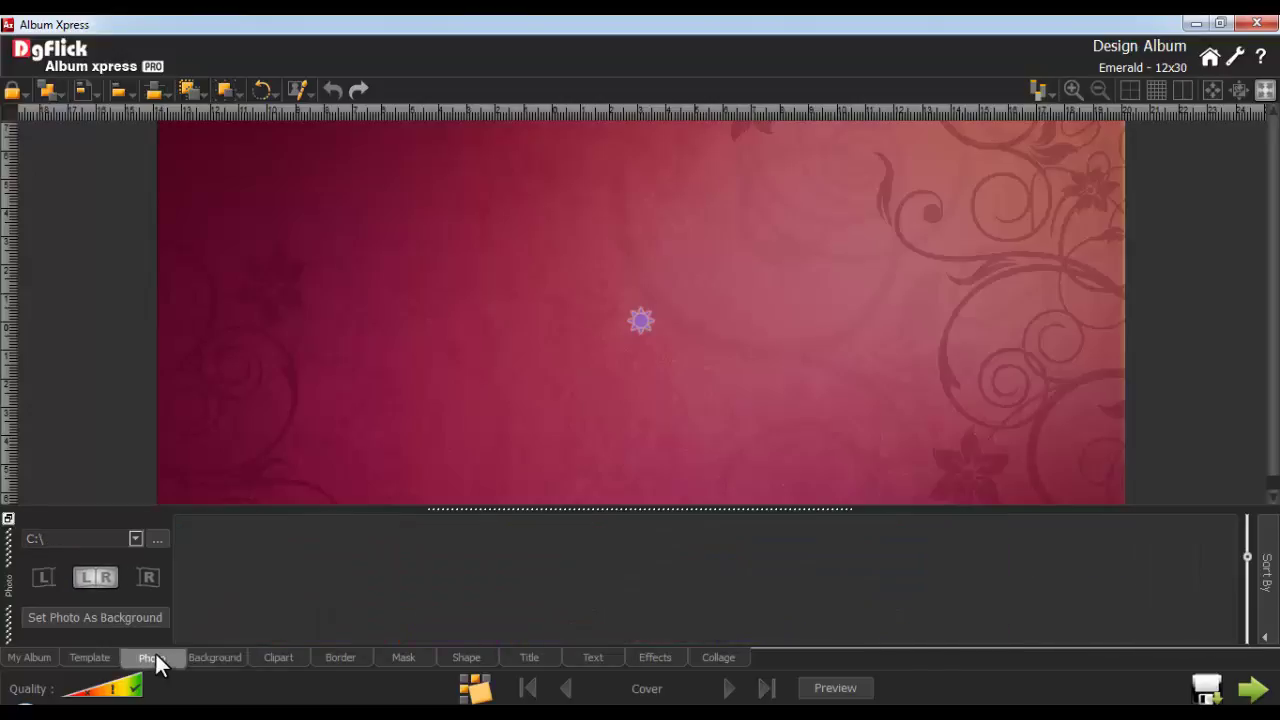
pyautogui.click(157, 539)
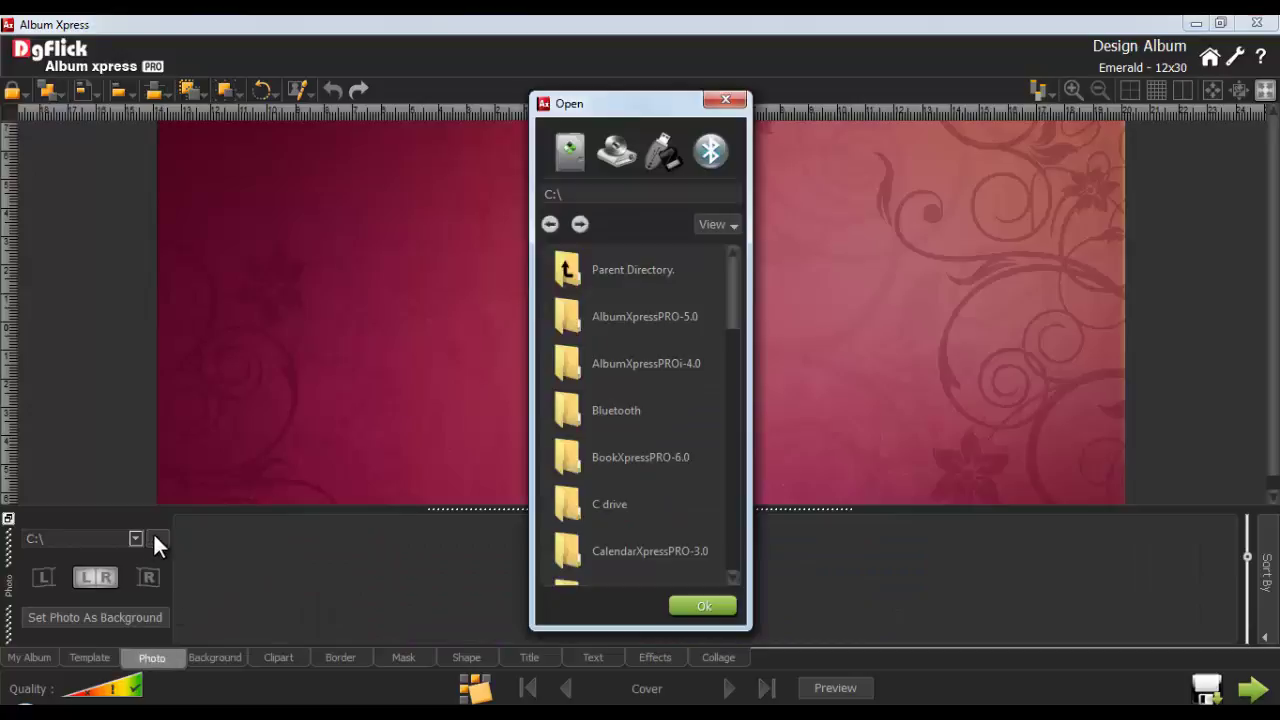
pyautogui.click(570, 150)
pyautogui.click(590, 365)
pyautogui.doubleClick(590, 365)
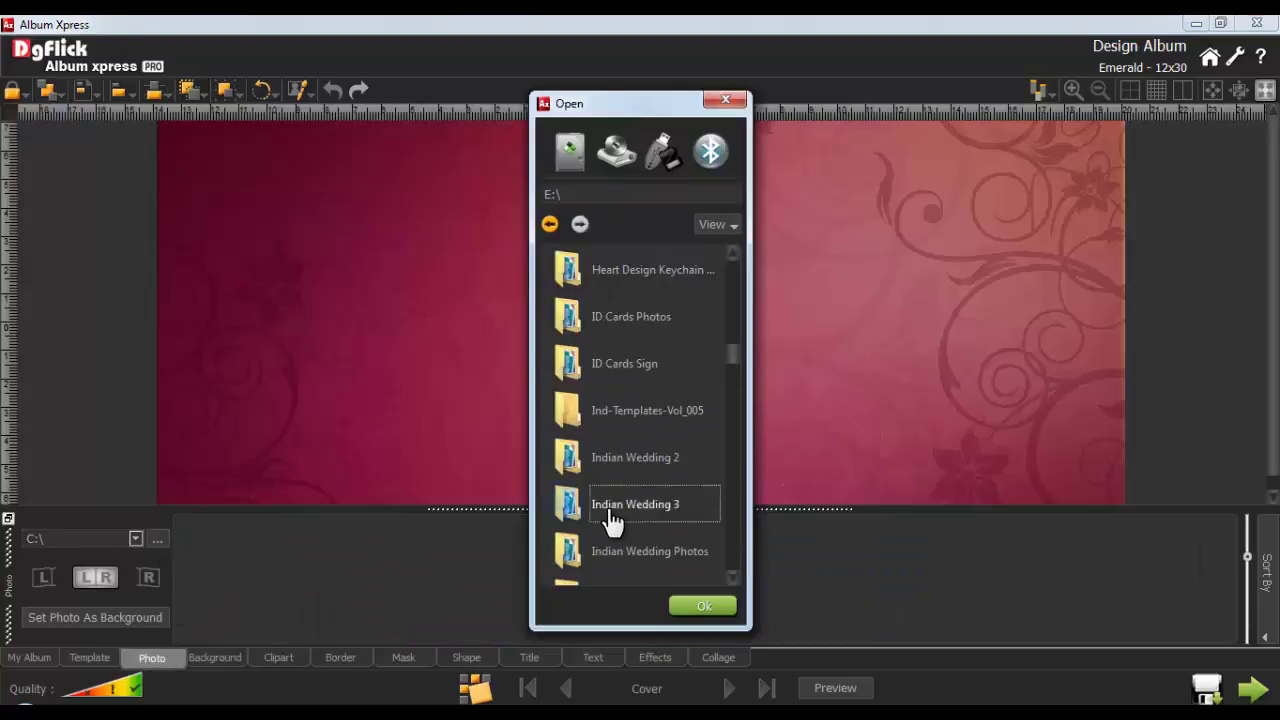
pyautogui.doubleClick(634, 500)
pyautogui.click(701, 602)
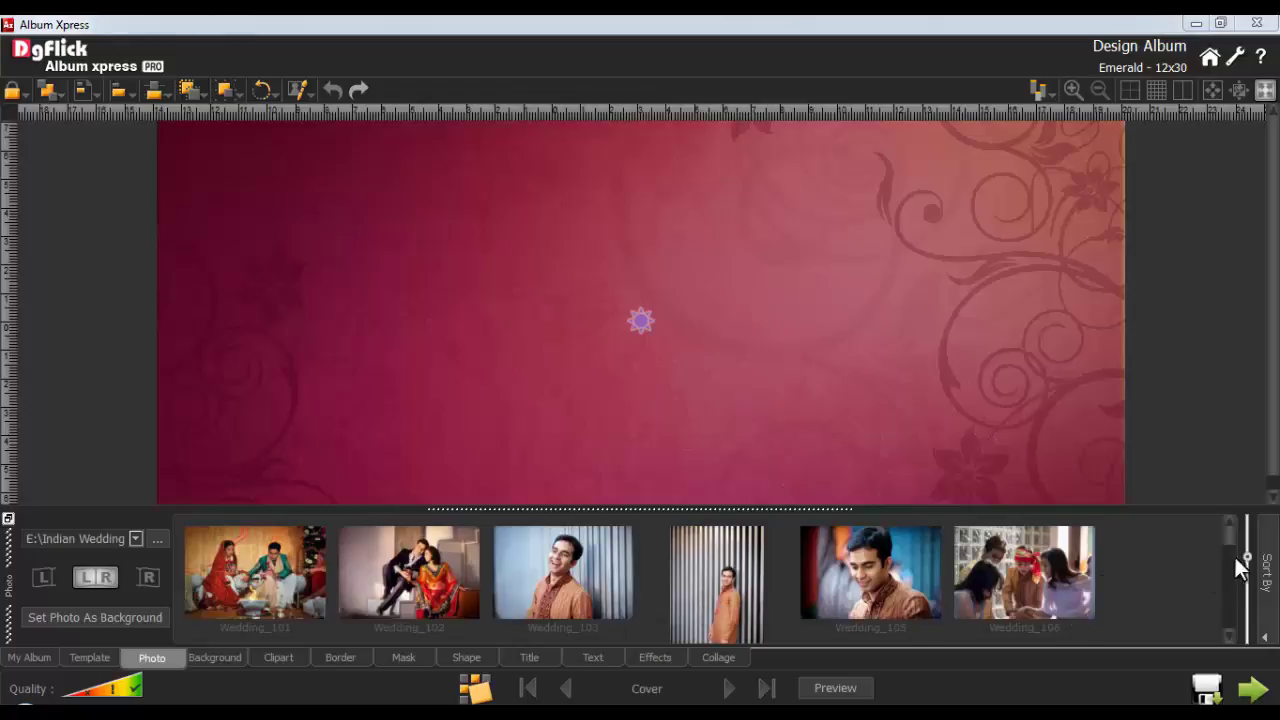
pyautogui.moveTo(1247, 557); pyautogui.dragTo(1250, 541)
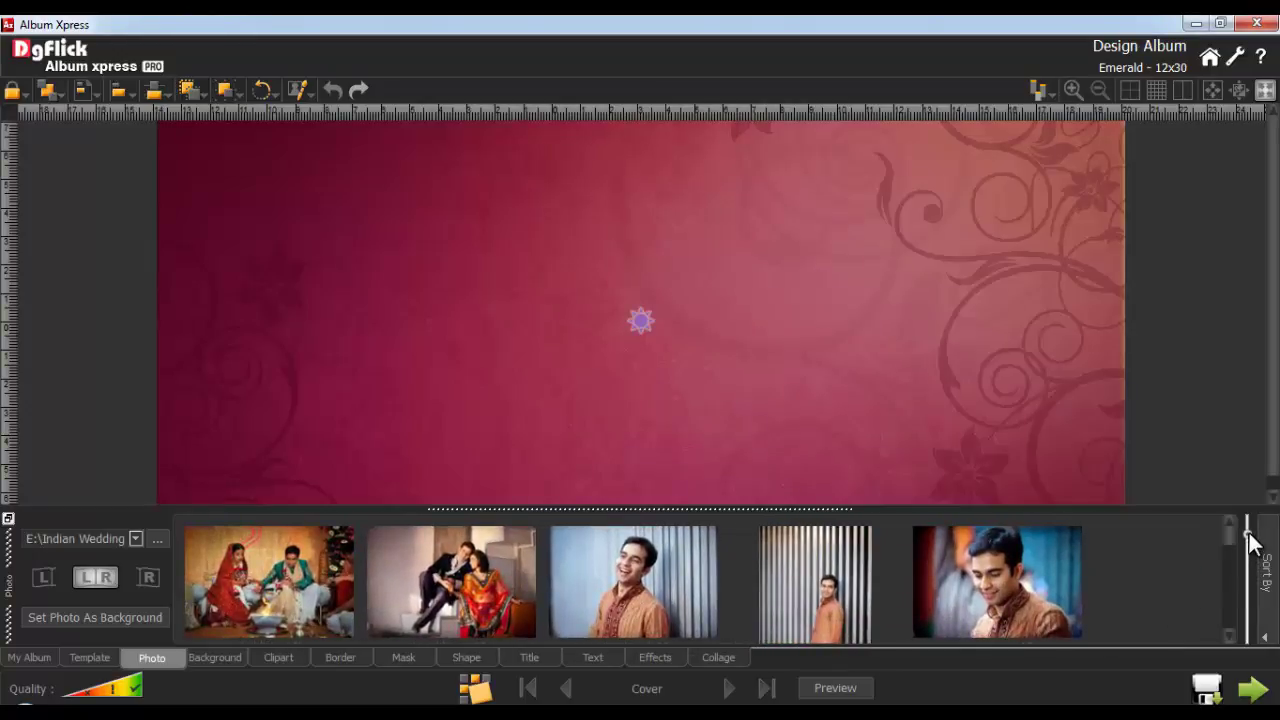
pyautogui.click(1267, 562)
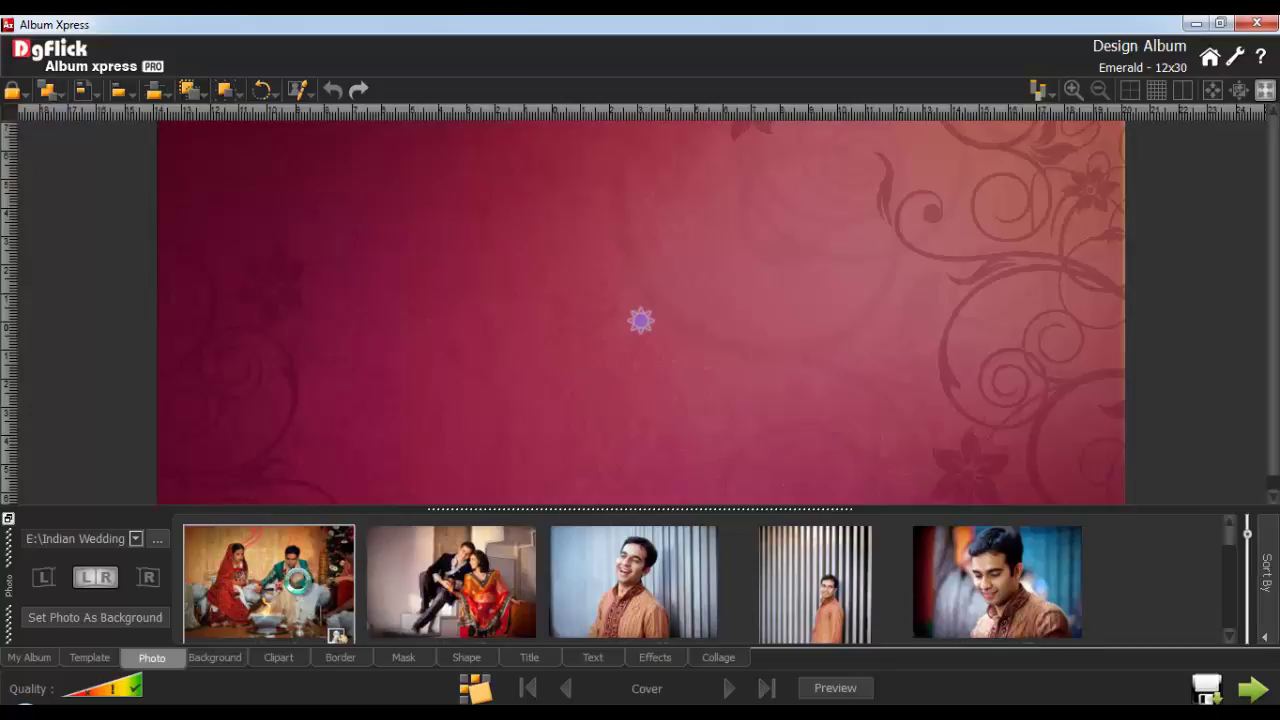
# Step: Place the fire-ceremony photo on the right of the spread, enlarged and recropped in its frame
pyautogui.moveTo(641, 320); pyautogui.dragTo(900, 288)
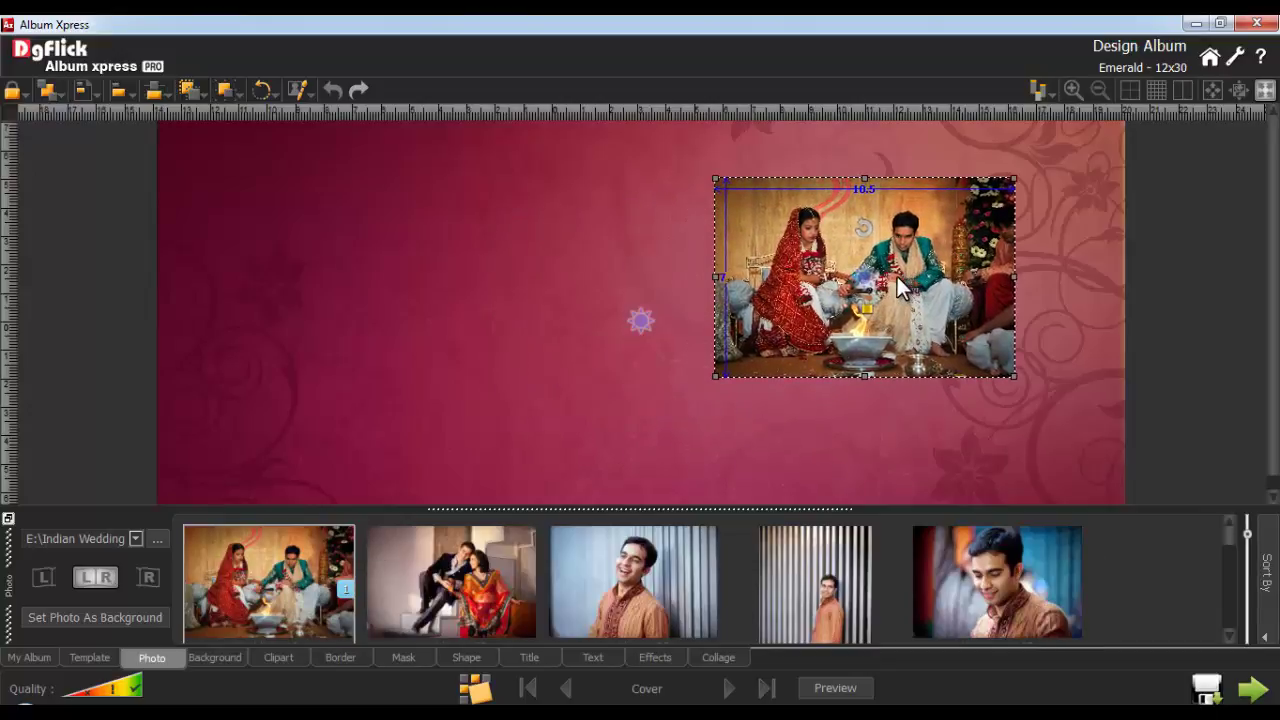
pyautogui.moveTo(716, 376); pyautogui.dragTo(670, 406)
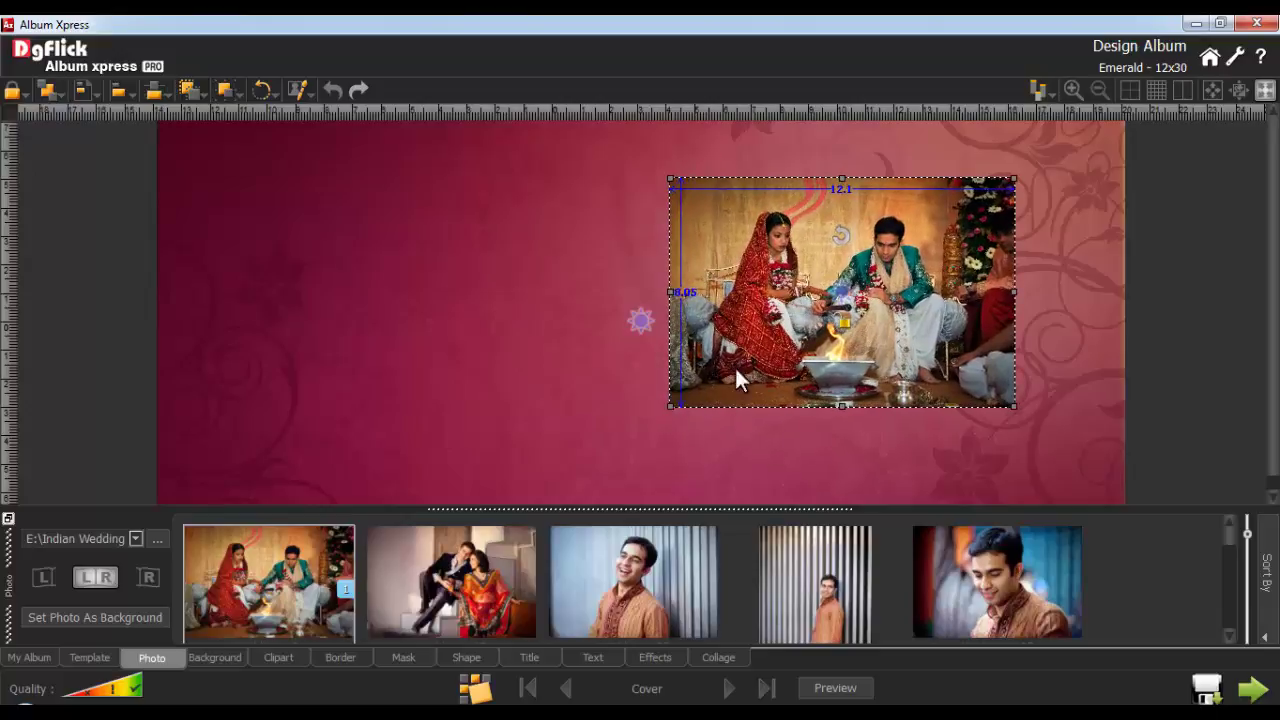
pyautogui.scroll(5, 845, 300)
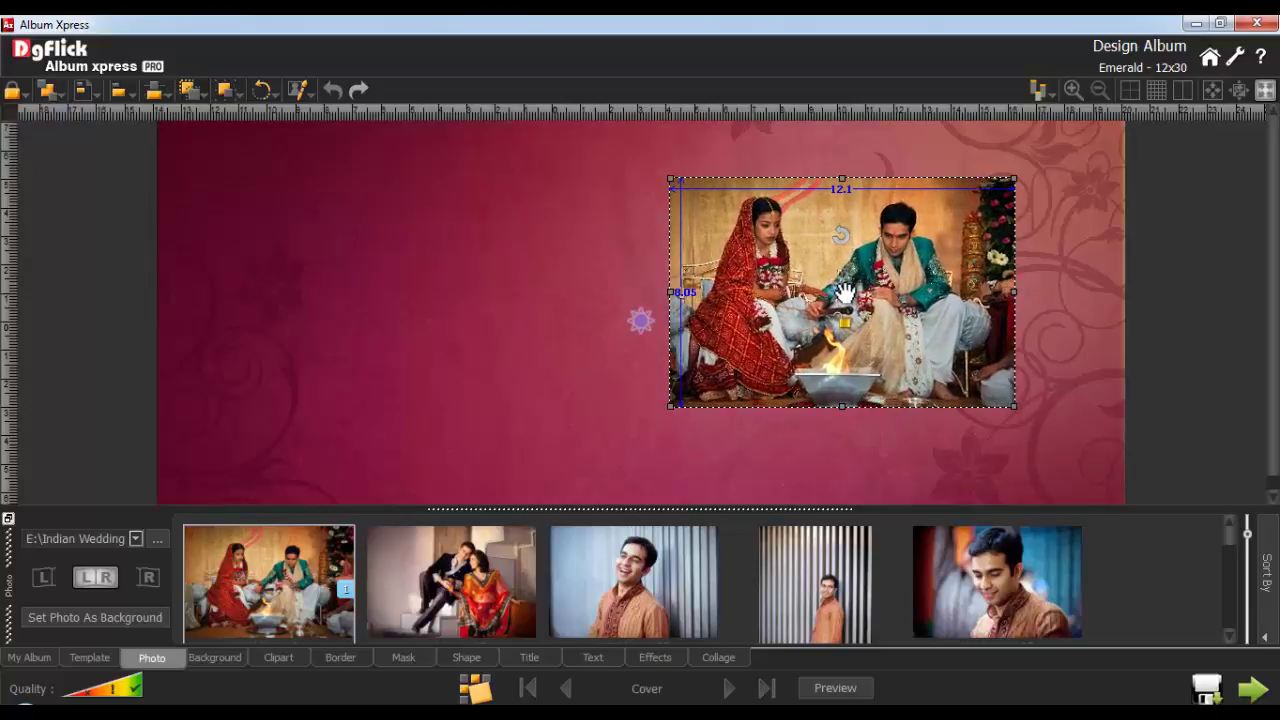
pyautogui.moveTo(845, 293); pyautogui.dragTo(853, 300)
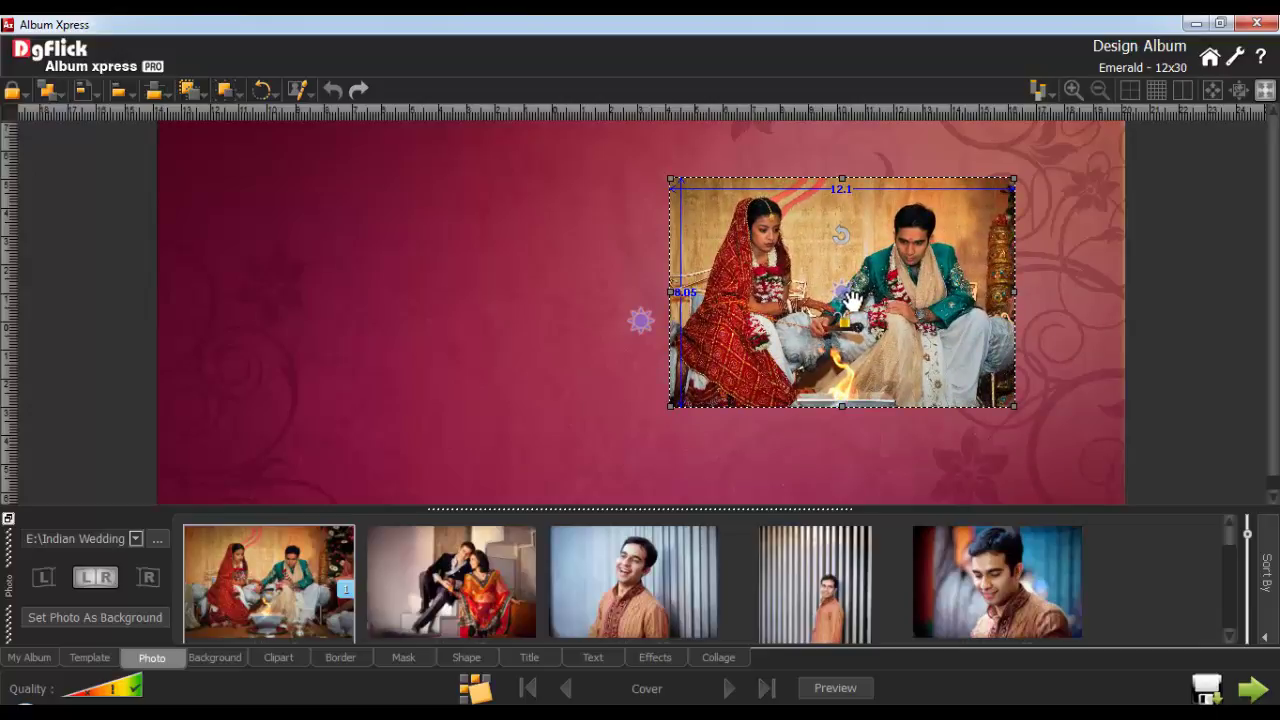
pyautogui.click(338, 656)
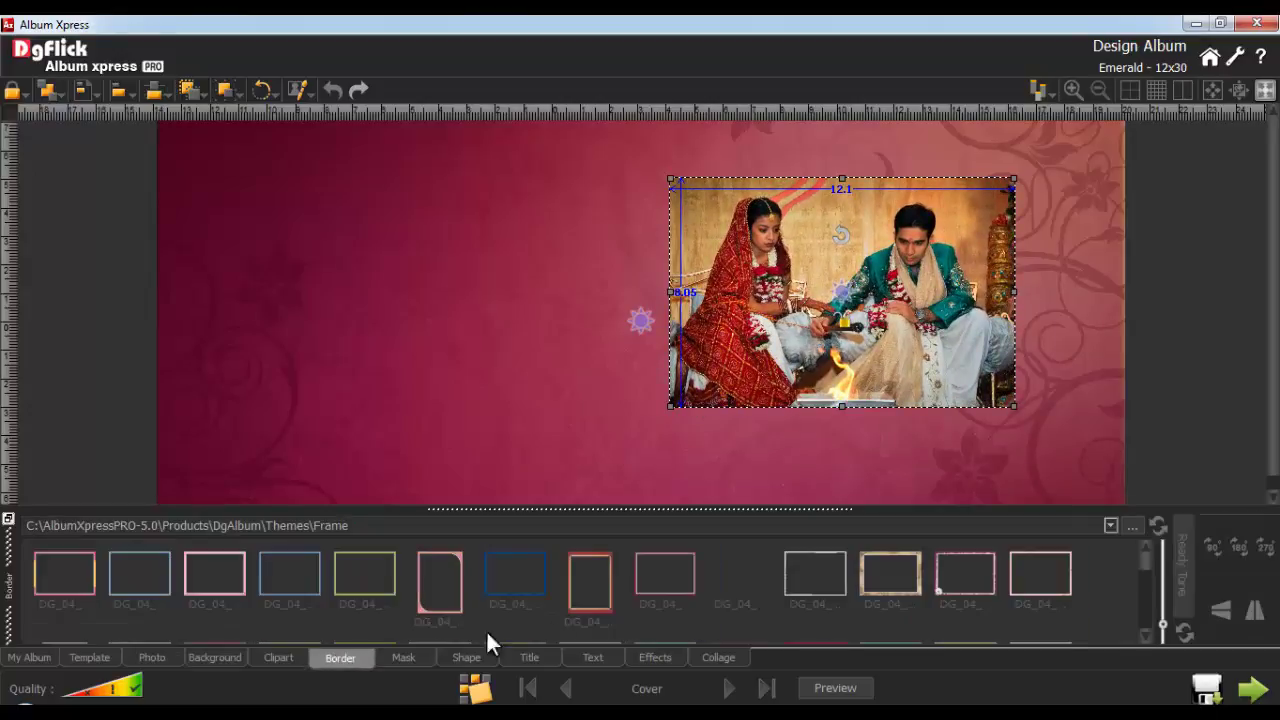
# Step: Frame the ceremony photo with a thin pinkish-red outline from the Ready Tone borders
pyautogui.moveTo(1141, 551); pyautogui.dragTo(1148, 626)
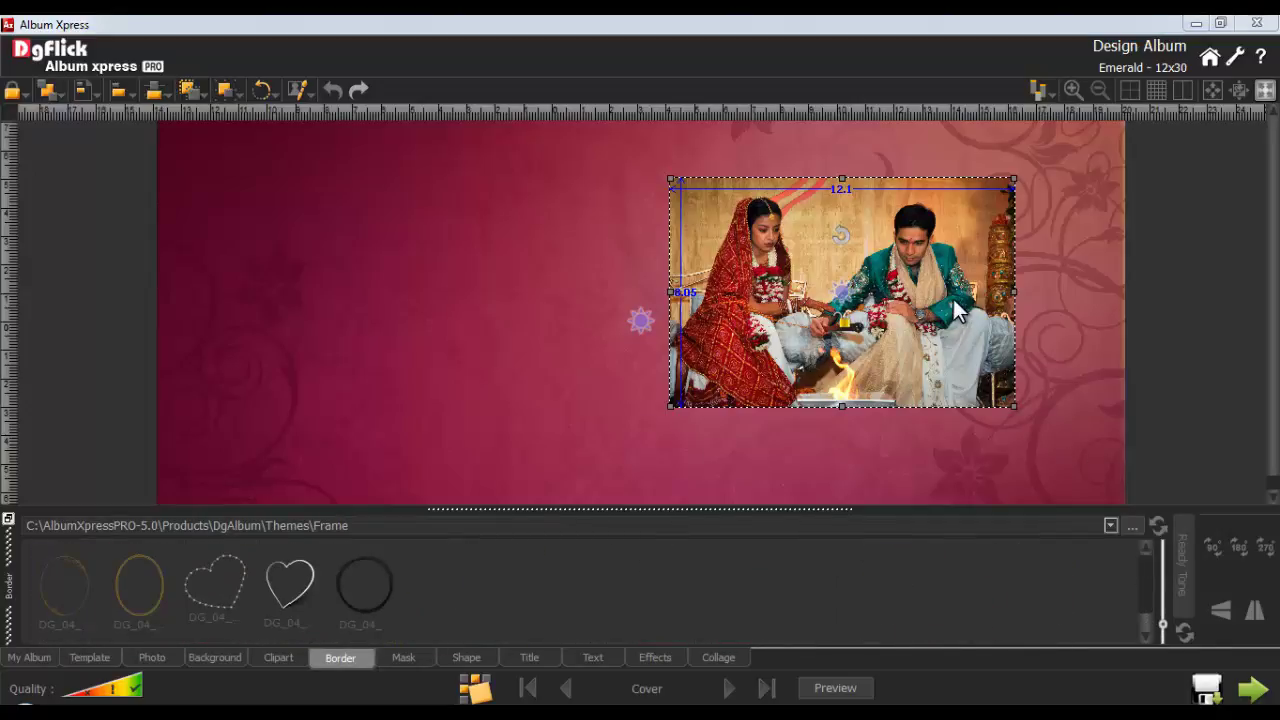
pyautogui.click(1145, 553)
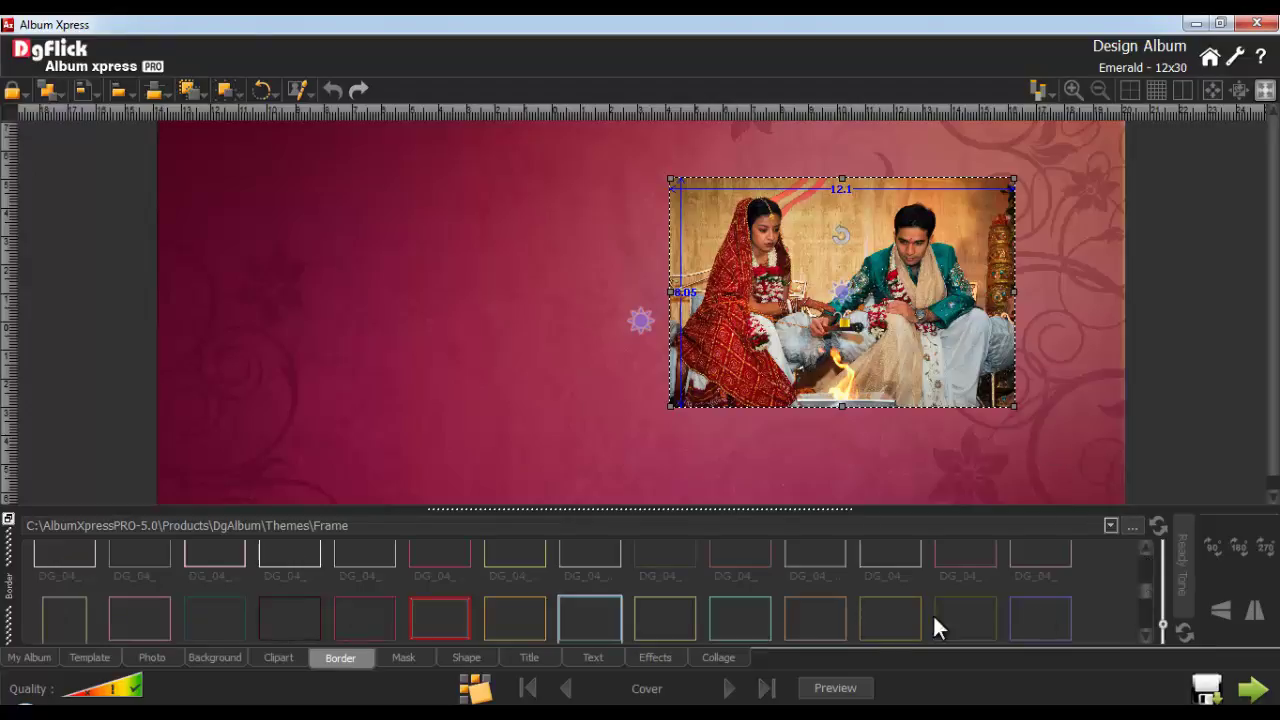
pyautogui.scroll(-1, 816, 612)
pyautogui.doubleClick(817, 620)
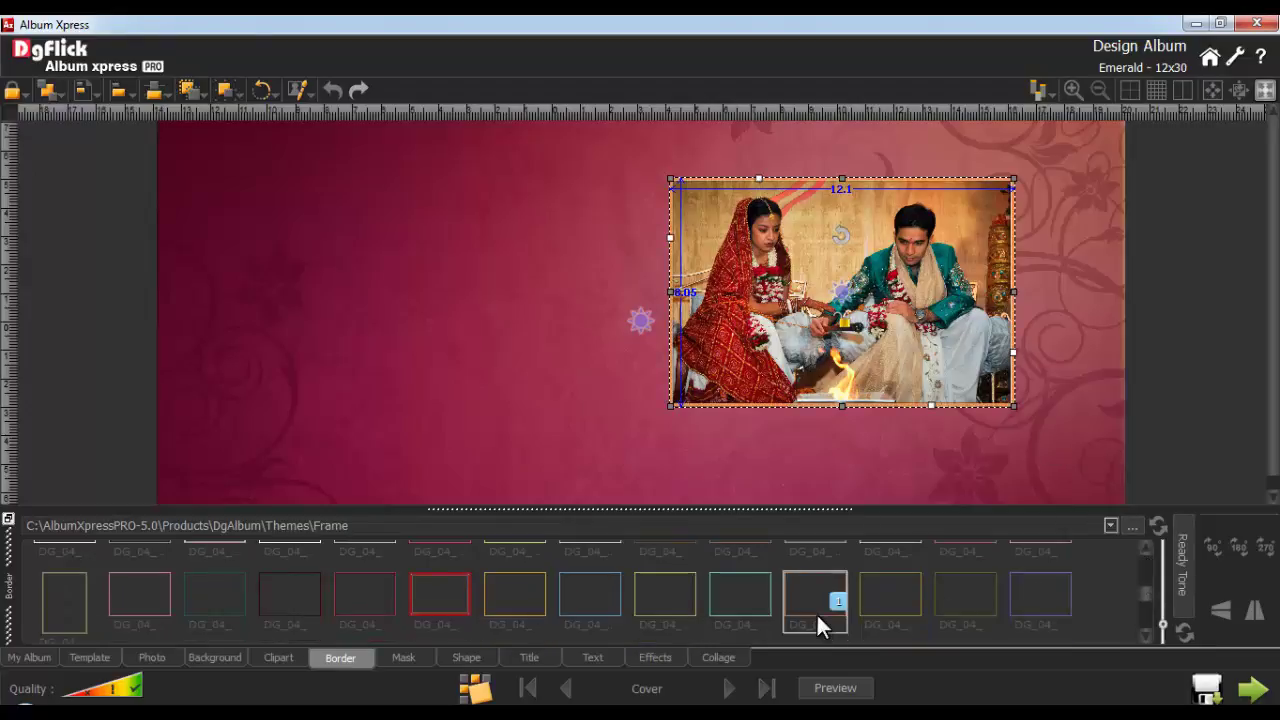
pyautogui.click(1182, 572)
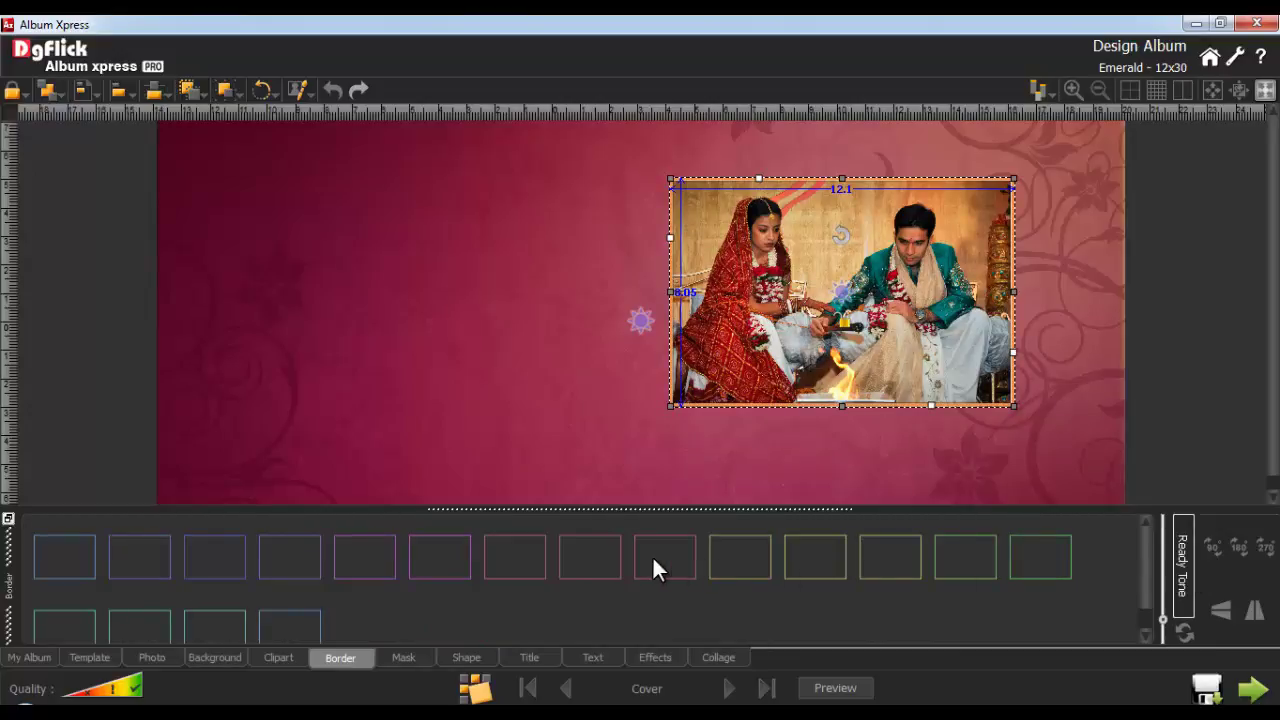
pyautogui.click(591, 558)
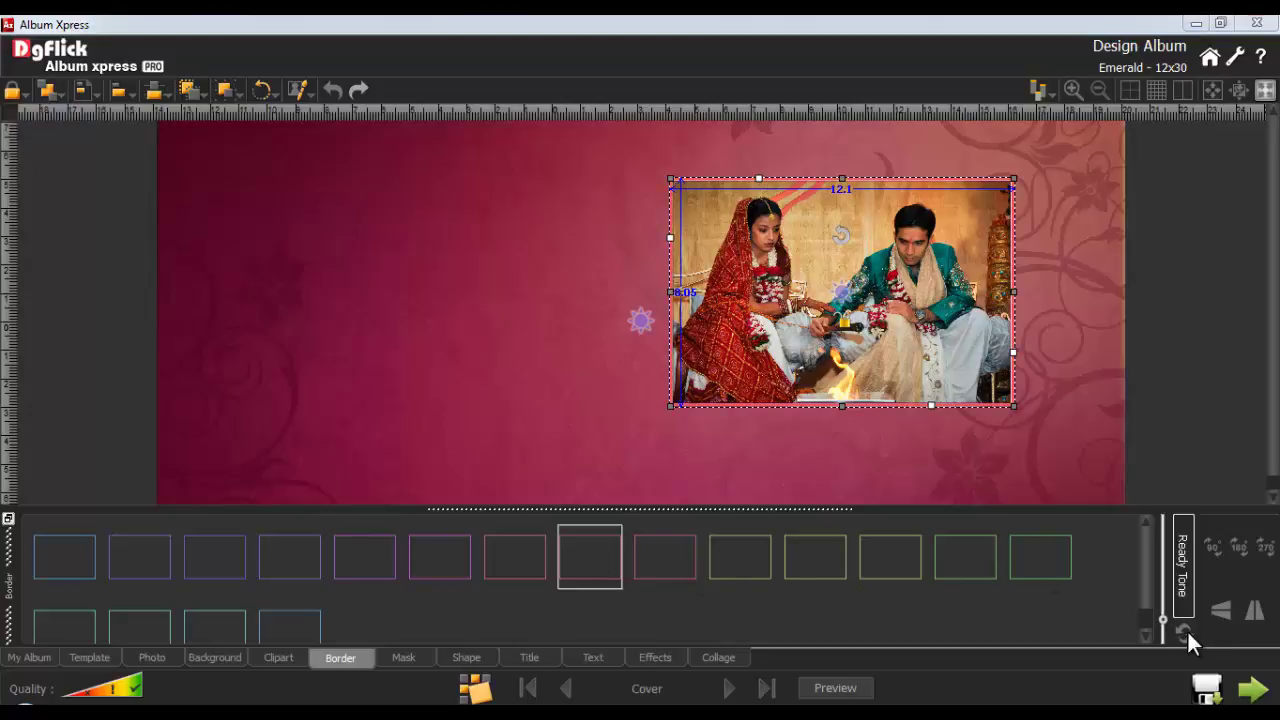
pyautogui.click(1185, 578)
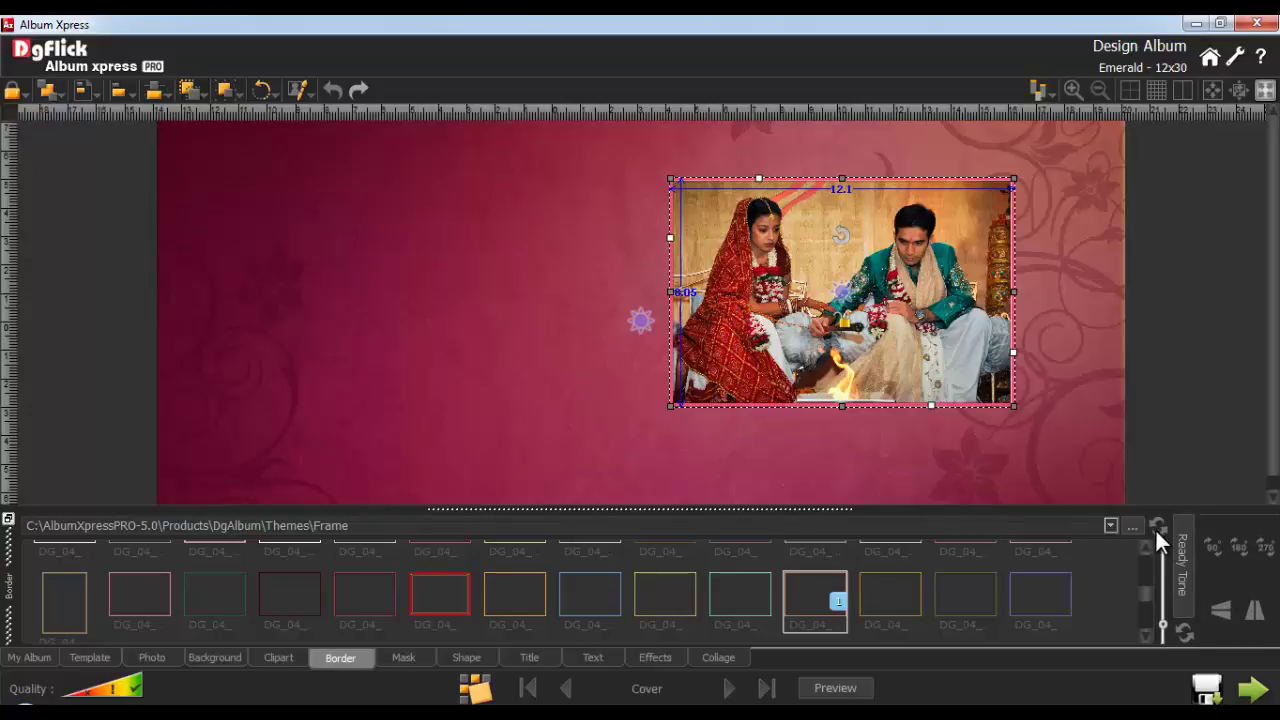
# Step: Add an 'Our Wedding' title and move it below the photo
pyautogui.click(530, 658)
pyautogui.click(366, 546)
pyautogui.write('Ou')
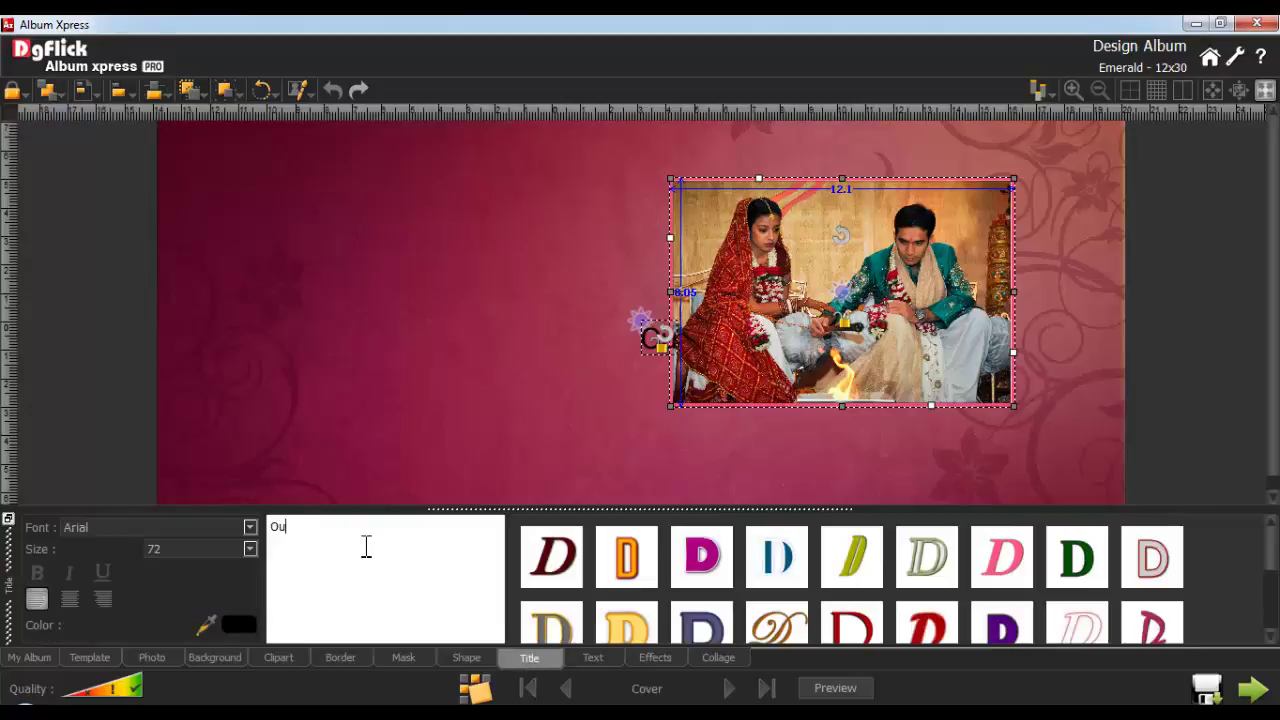
pyautogui.write('r Wedding')
pyautogui.moveTo(706, 343); pyautogui.dragTo(858, 432)
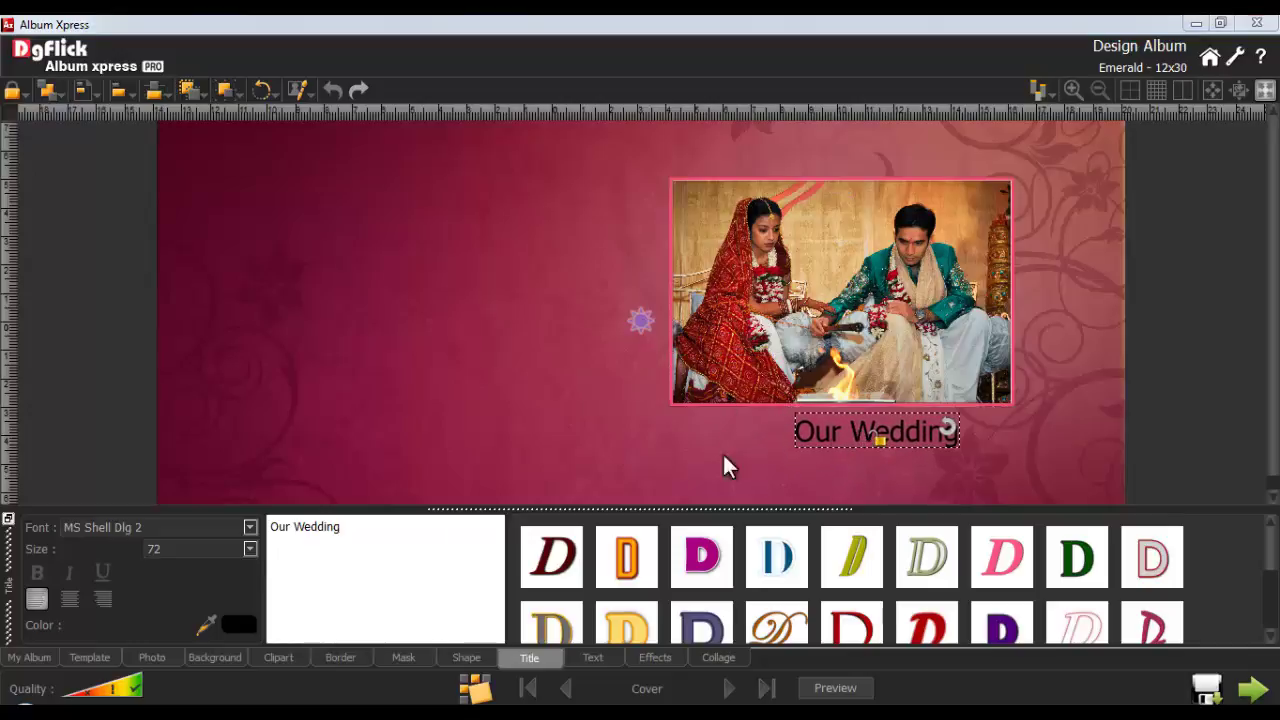
# Step: Style the title in Script MT Bold, size 95, with a light ornate title style
pyautogui.click(250, 527)
pyautogui.click(195, 470)
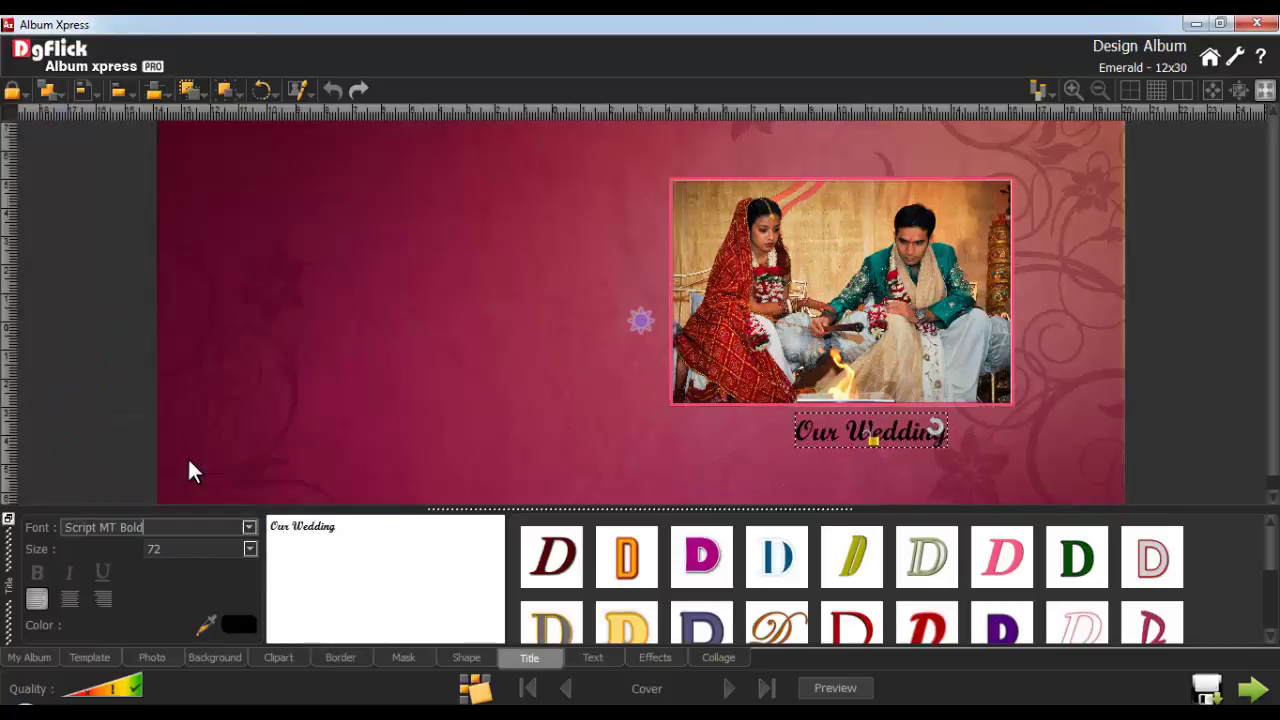
pyautogui.click(186, 549)
pyautogui.write('95')
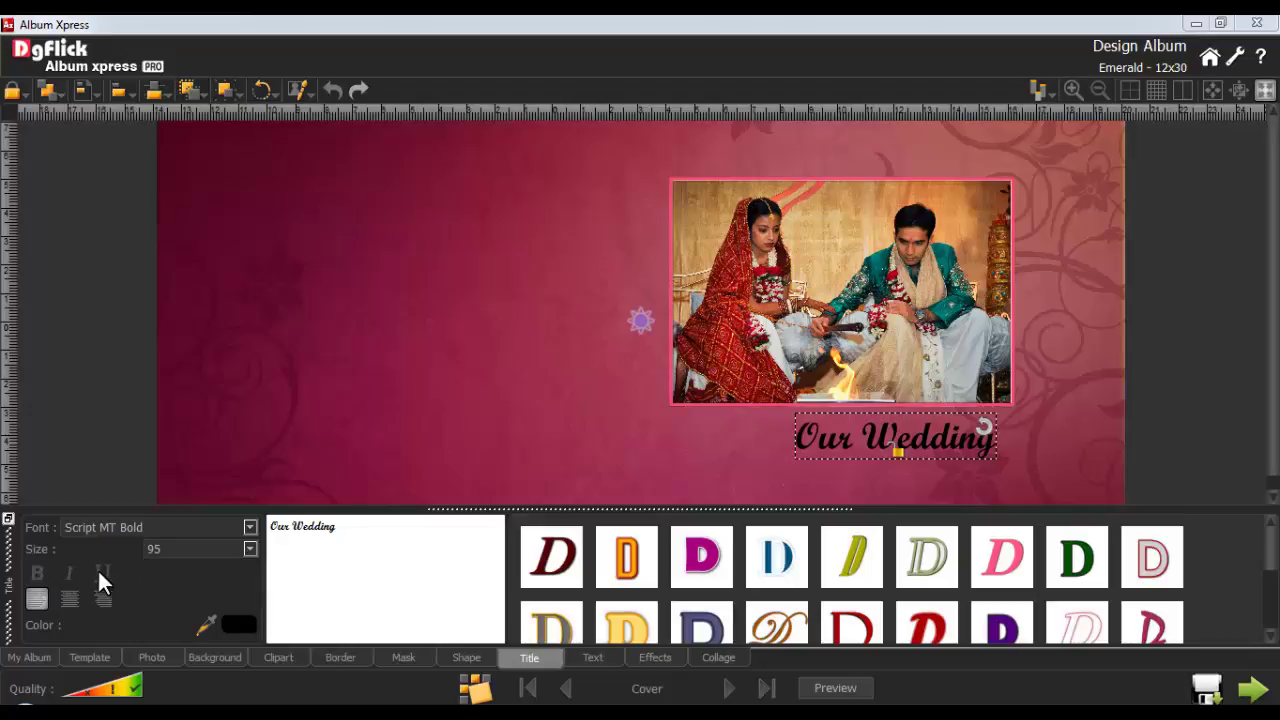
pyautogui.click(36, 599)
pyautogui.click(236, 623)
pyautogui.click(716, 528)
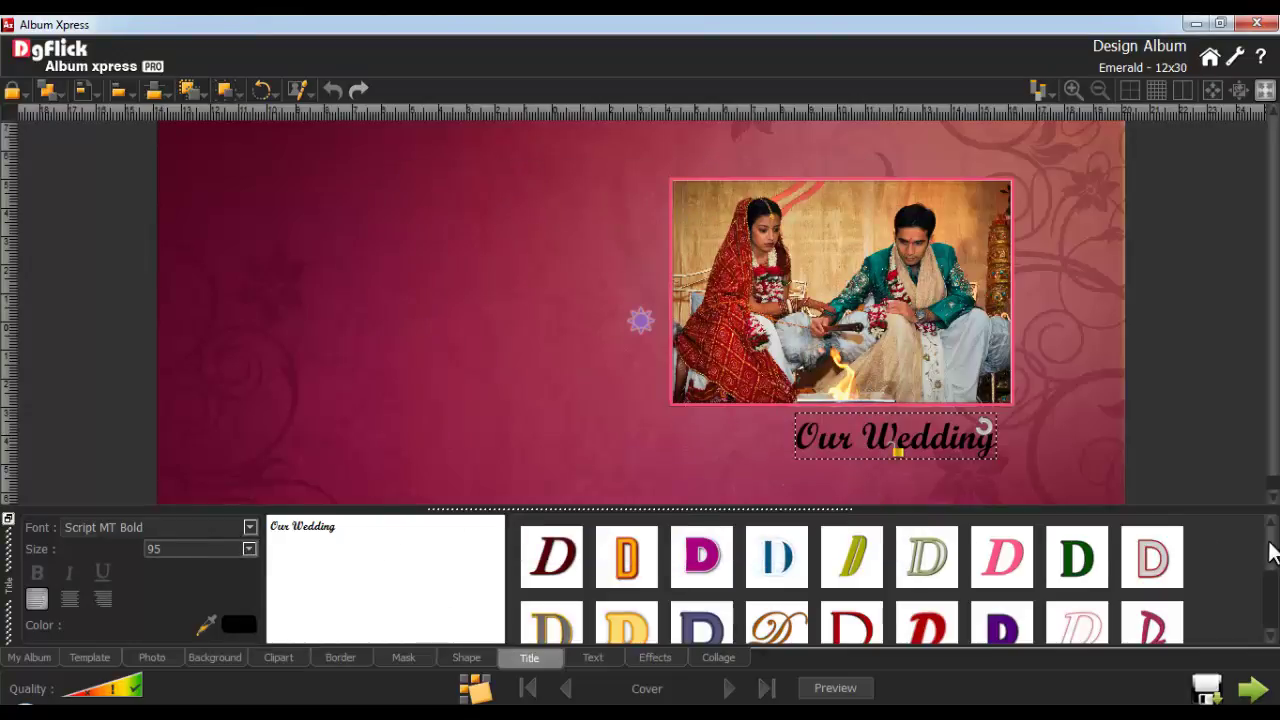
pyautogui.click(1272, 555)
pyautogui.moveTo(1272, 555)
pyautogui.mouseDown()
pyautogui.moveTo(1272, 618)
pyautogui.moveTo(1271, 548)
pyautogui.mouseUp()
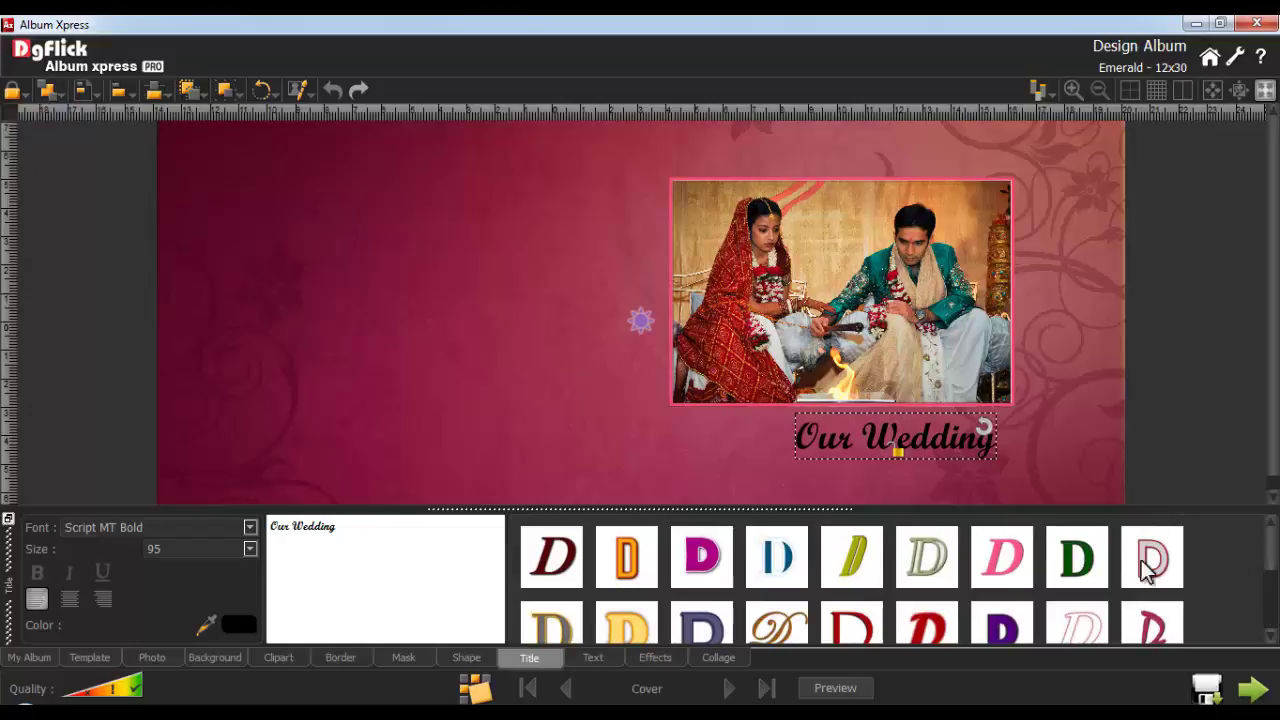
pyautogui.click(771, 619)
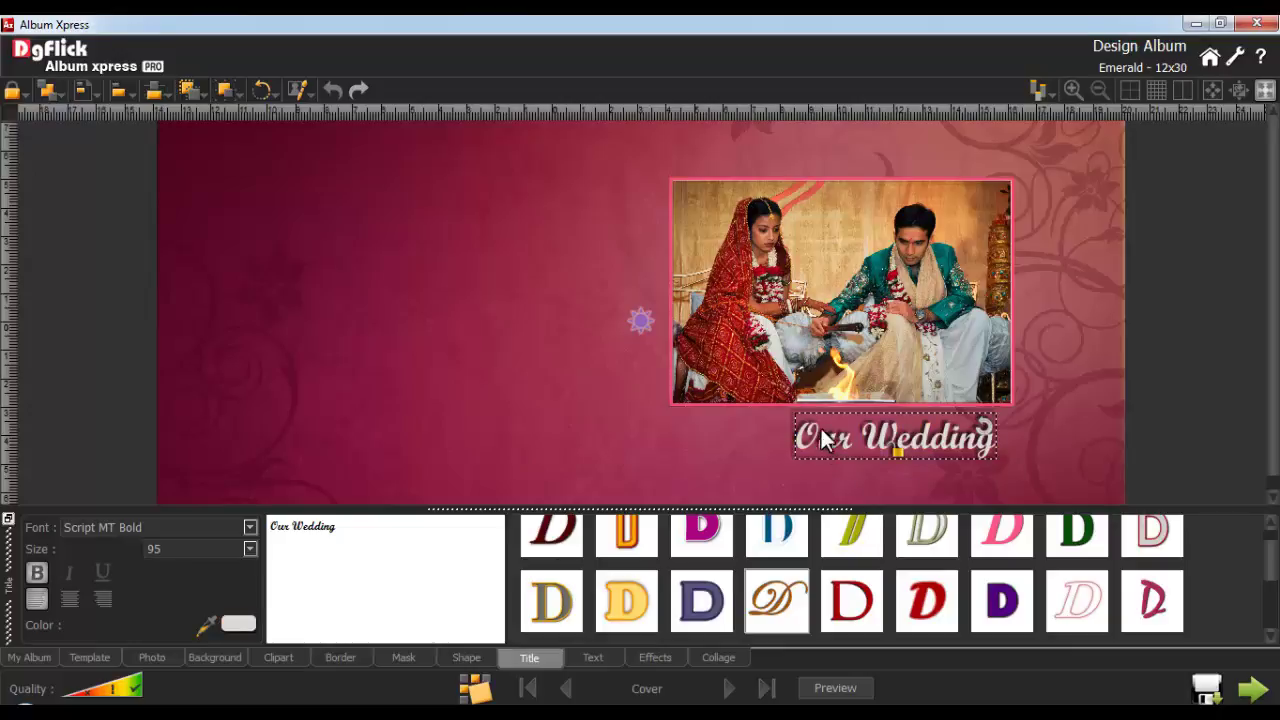
# Step: Align the photo and title with Horizontal Center so the title sits centred under the photo
pyautogui.click(781, 368)
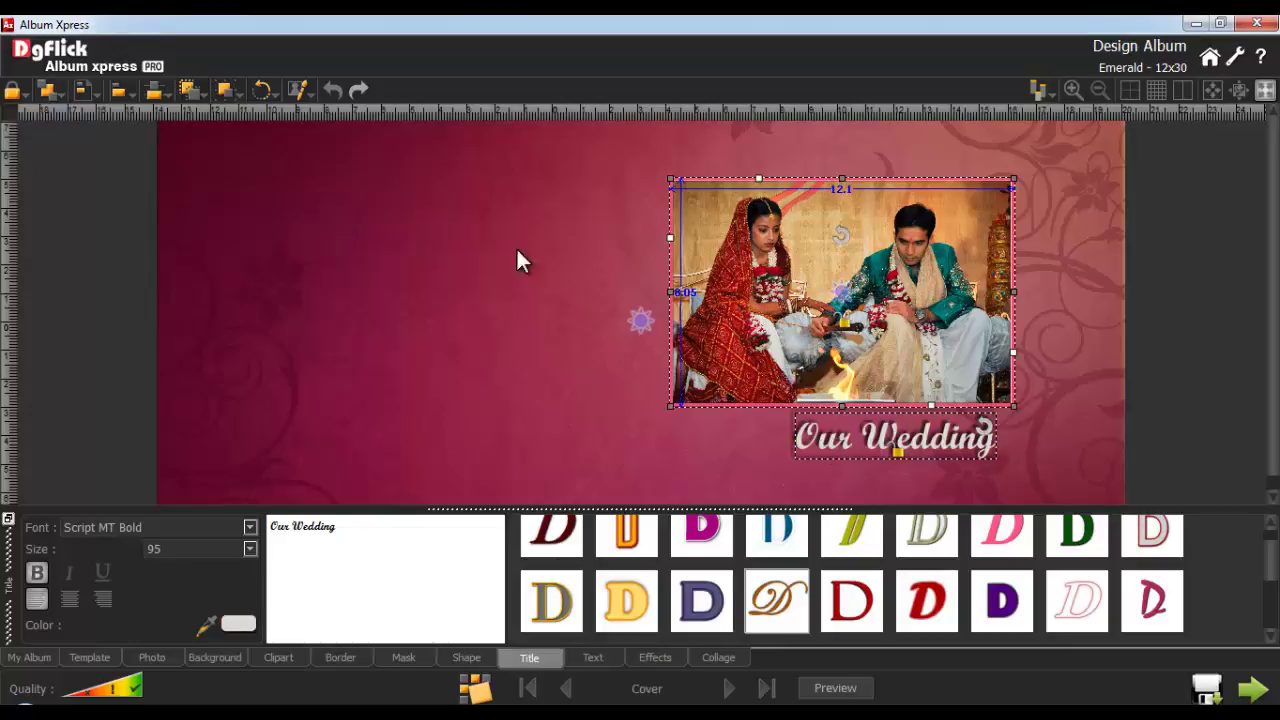
pyautogui.click(121, 92)
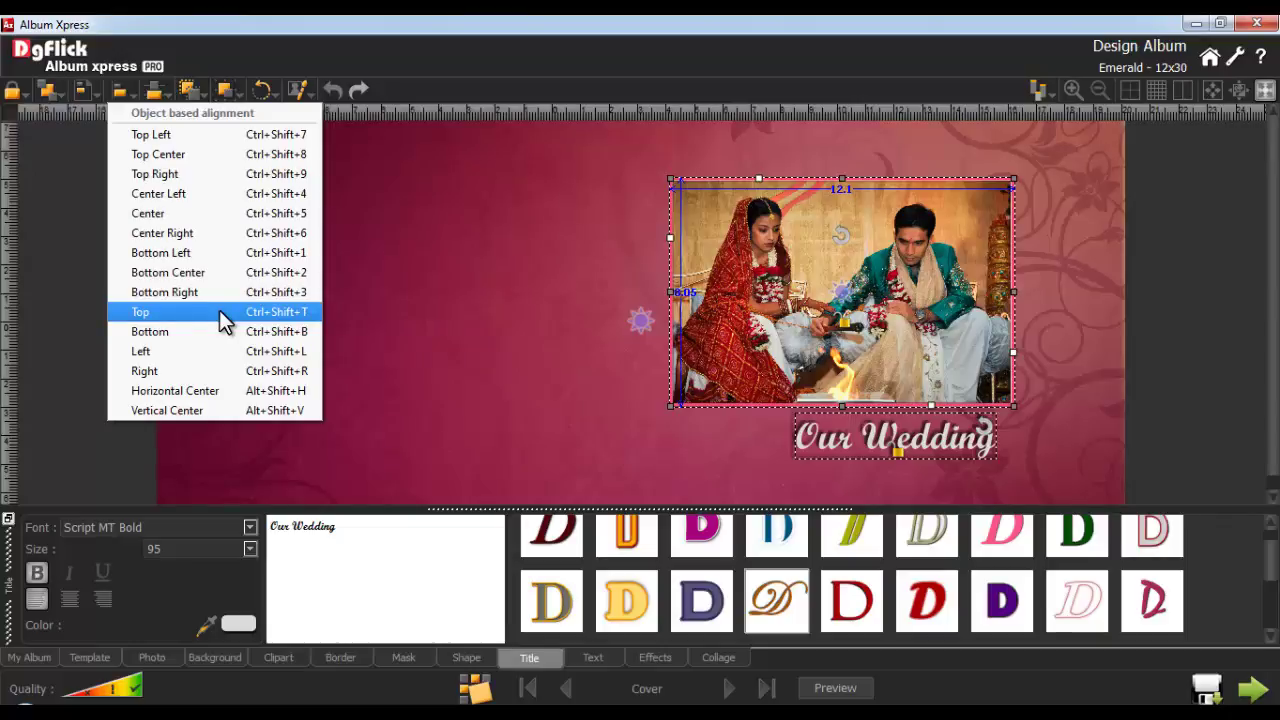
pyautogui.click(198, 390)
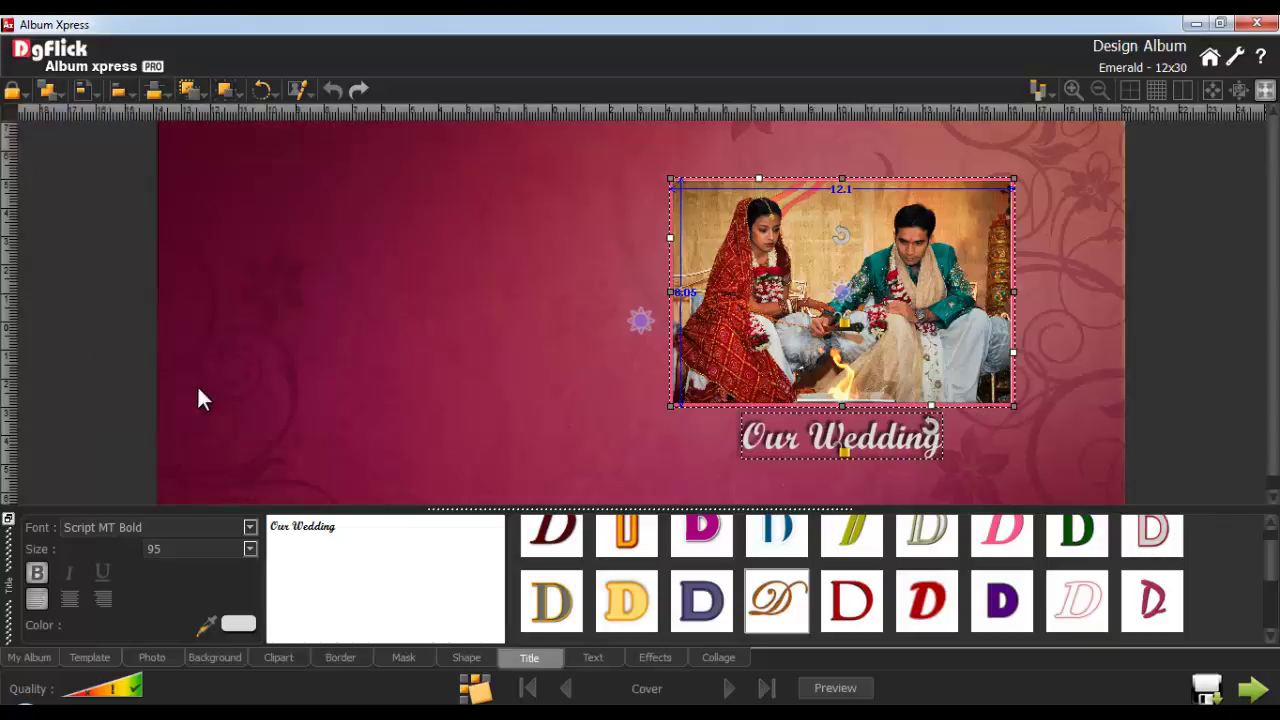
pyautogui.click(706, 422)
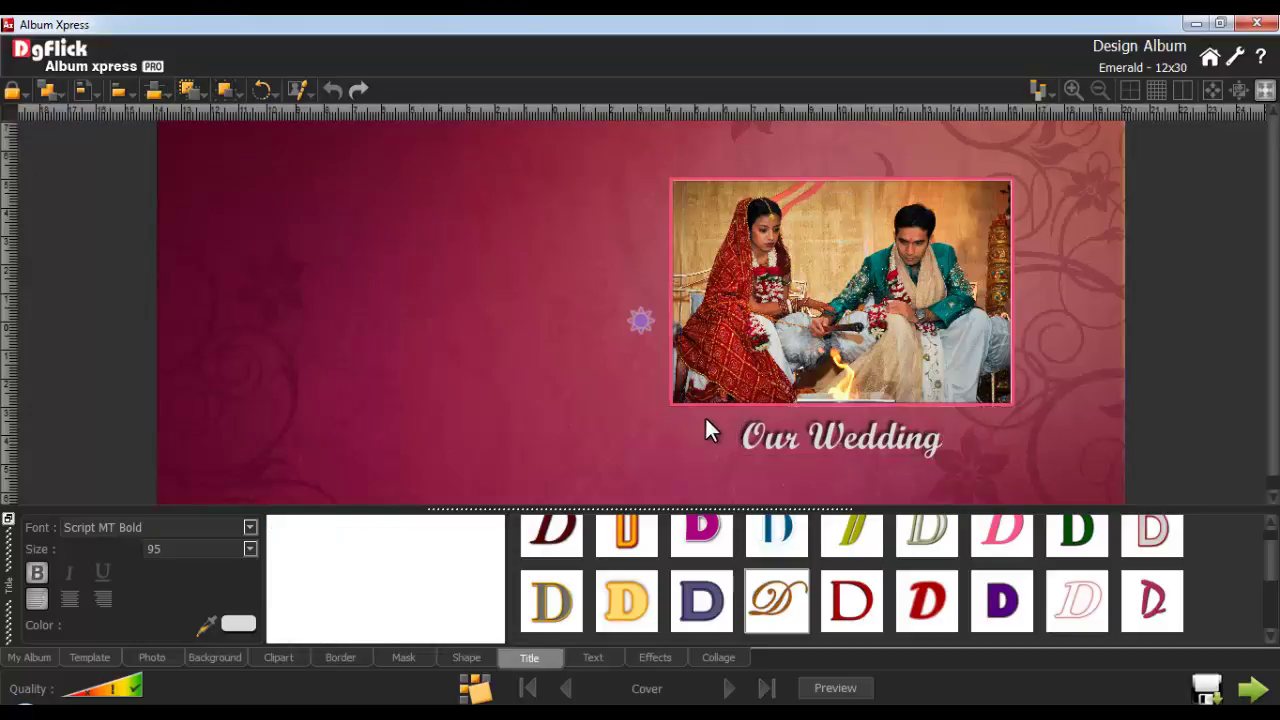
# Step: Draw a square-shape rectangle stretched into a full-height vertical strip on the left page
pyautogui.click(465, 658)
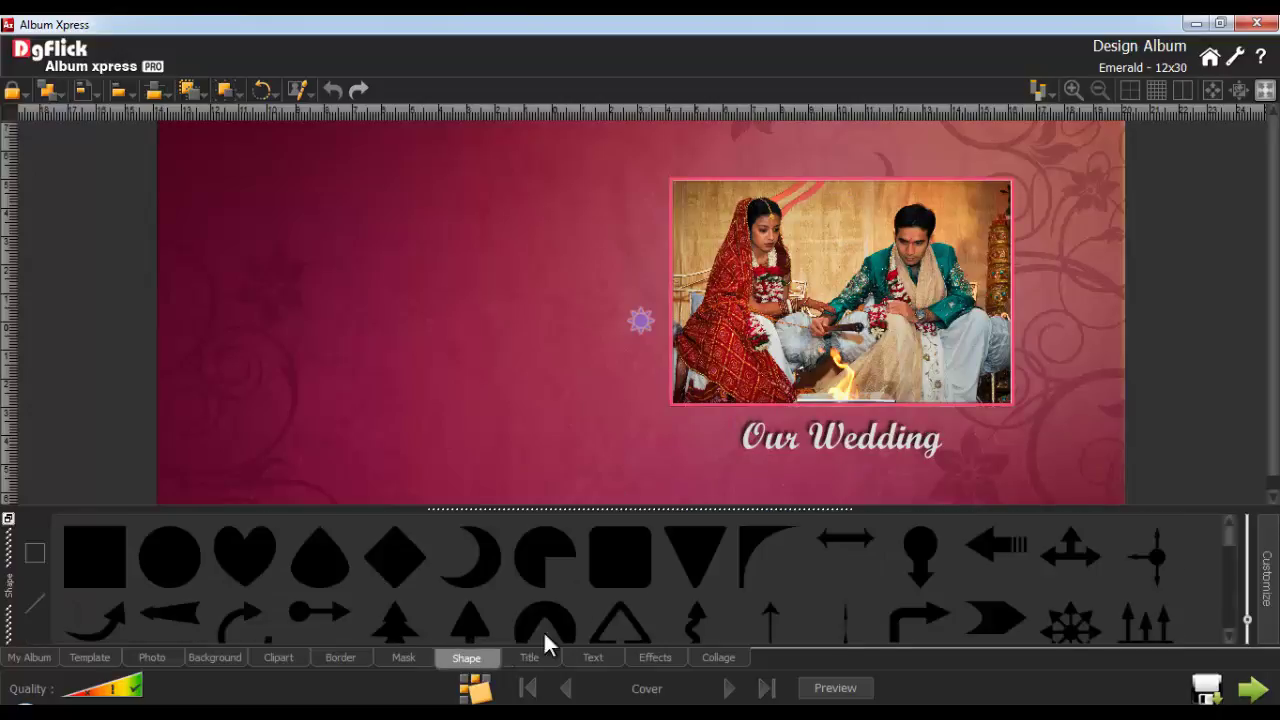
pyautogui.scroll(-10, 1222, 535)
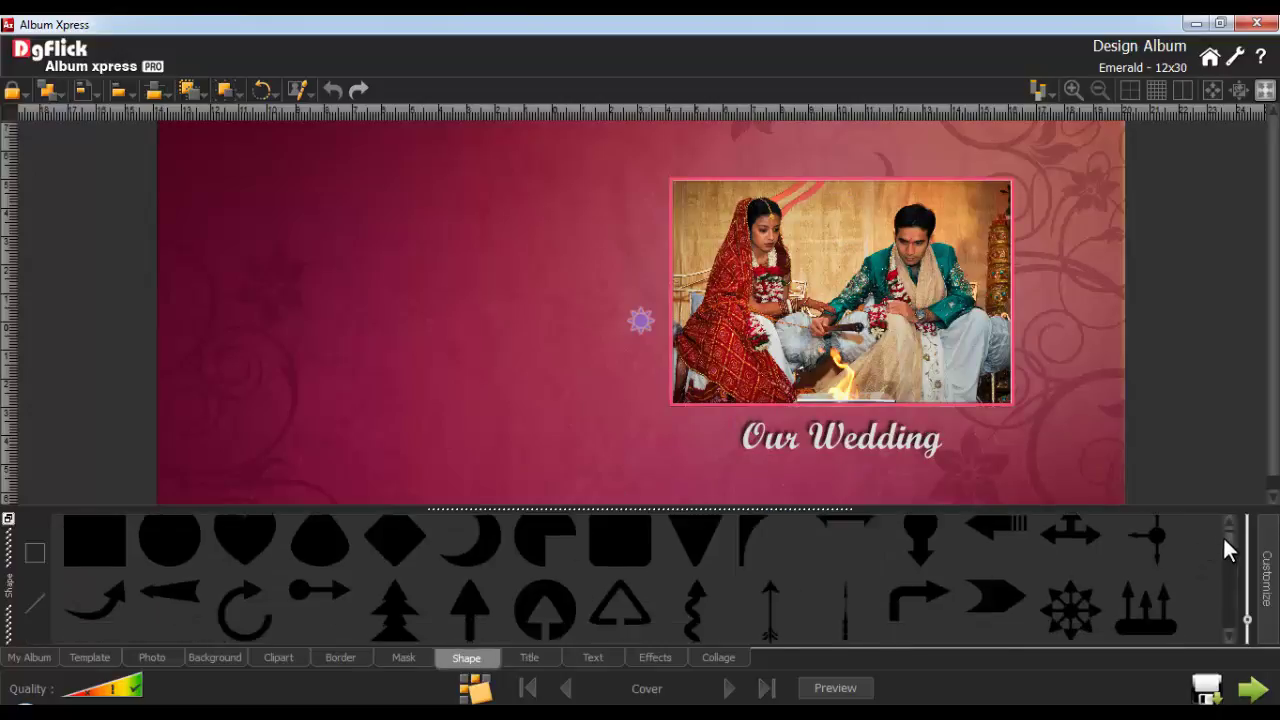
pyautogui.scroll(-2, 1231, 620)
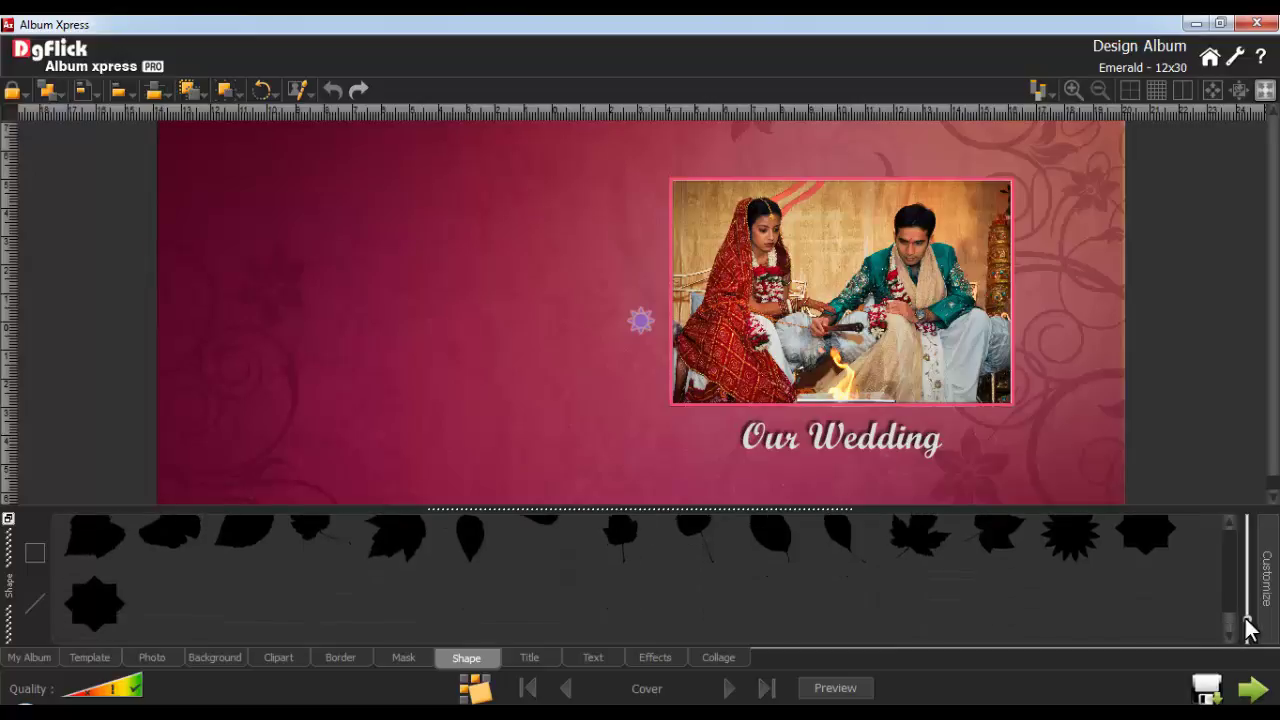
pyautogui.scroll(-2, 1246, 615)
pyautogui.scroll(-2, 1246, 610)
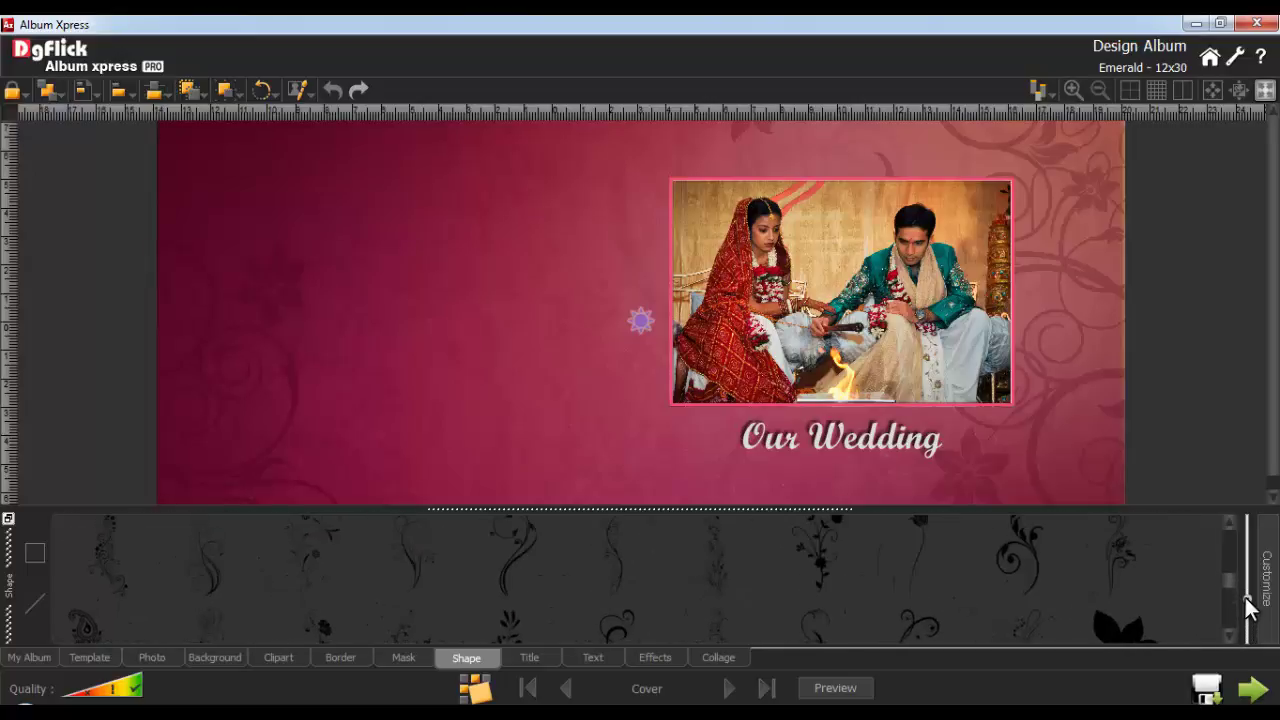
pyautogui.moveTo(1229, 580); pyautogui.dragTo(1225, 524)
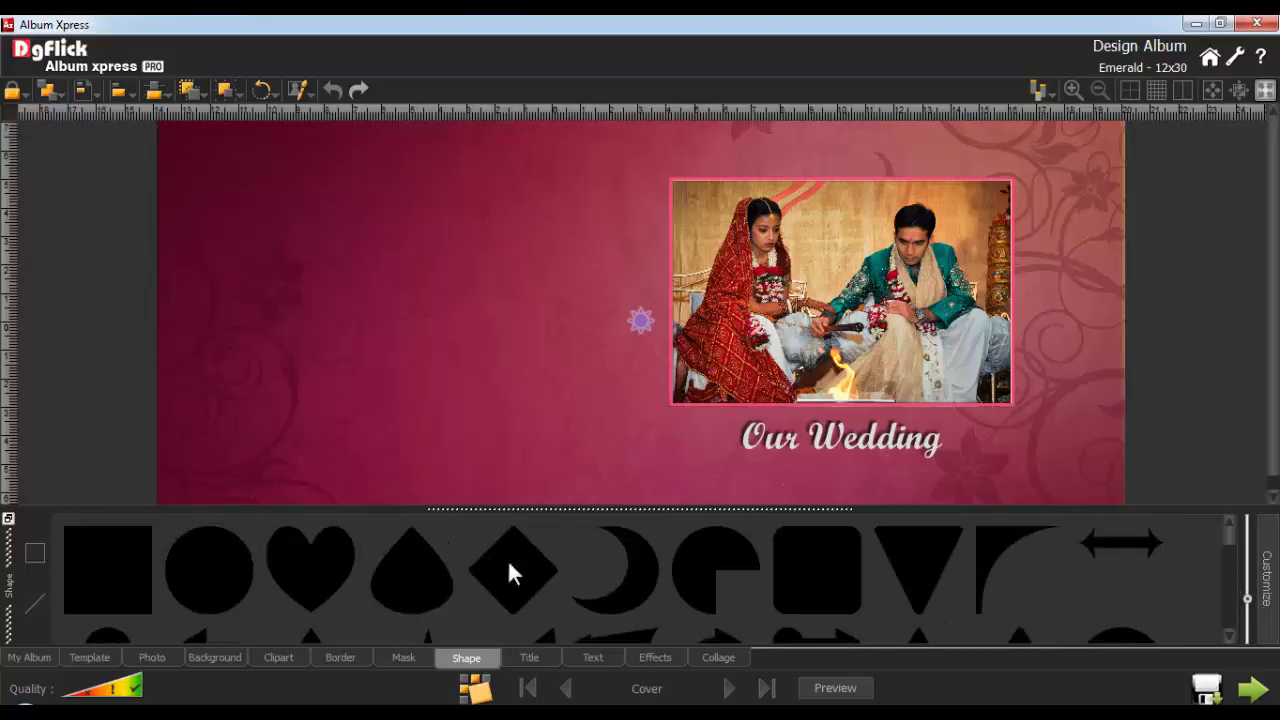
pyautogui.click(109, 559)
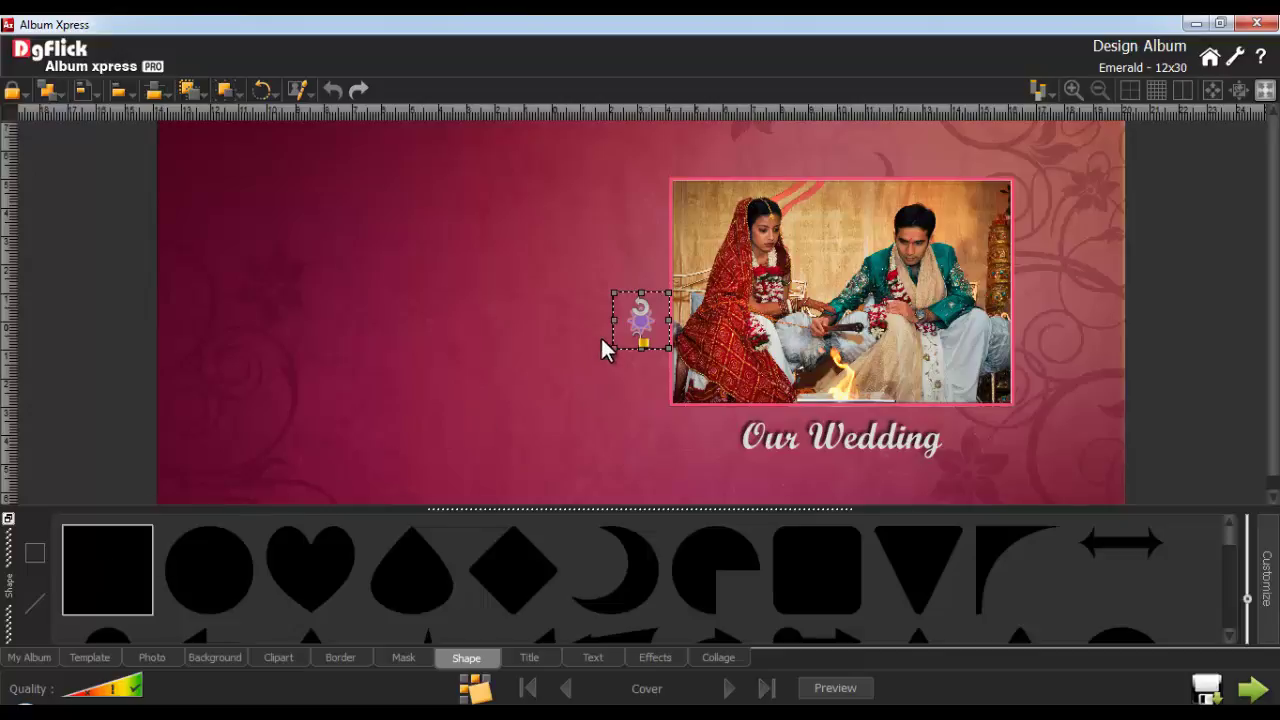
pyautogui.moveTo(648, 347); pyautogui.dragTo(411, 88)
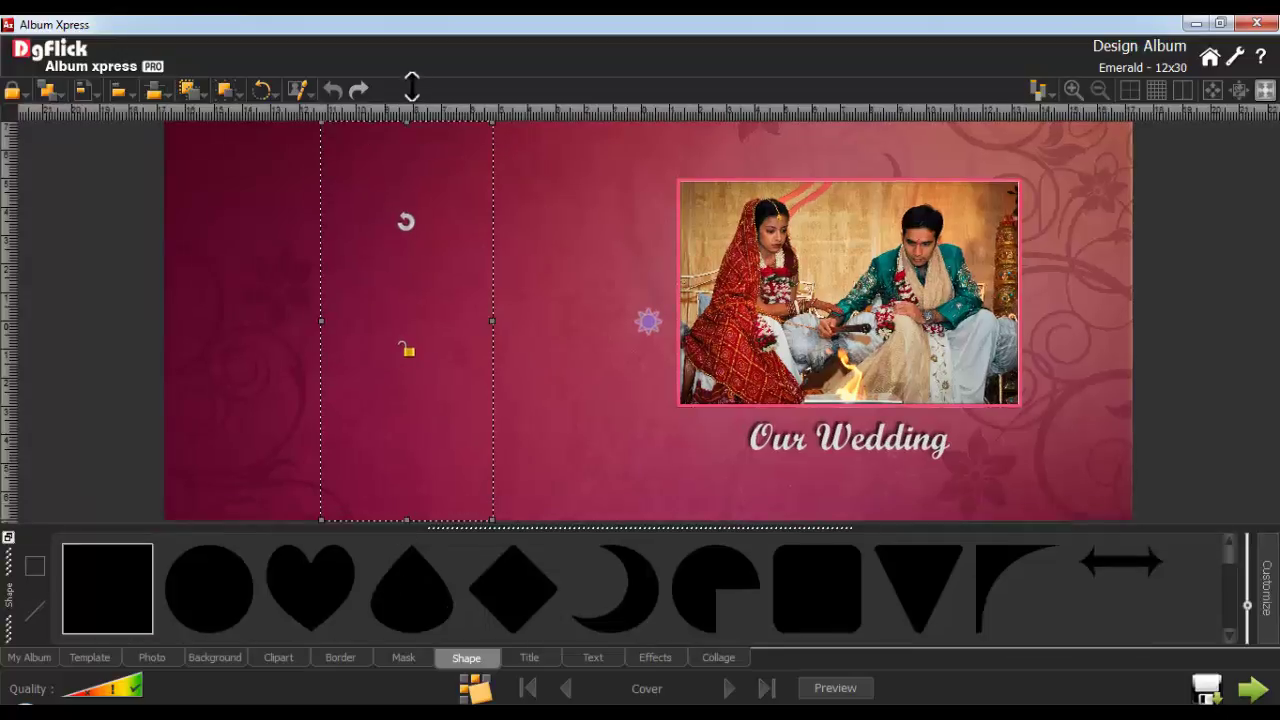
# Step: Fill the strip with a darkened maroon sampled from the background at 70 opacity
pyautogui.click(1266, 594)
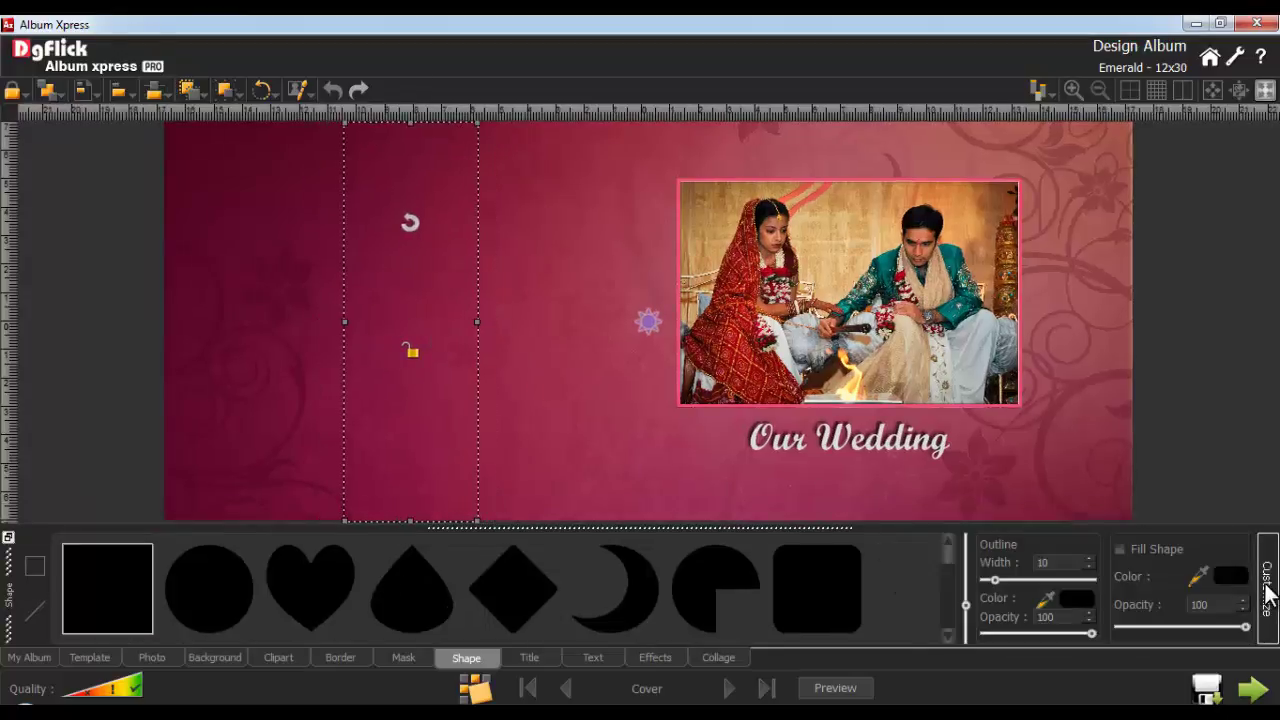
pyautogui.click(1119, 549)
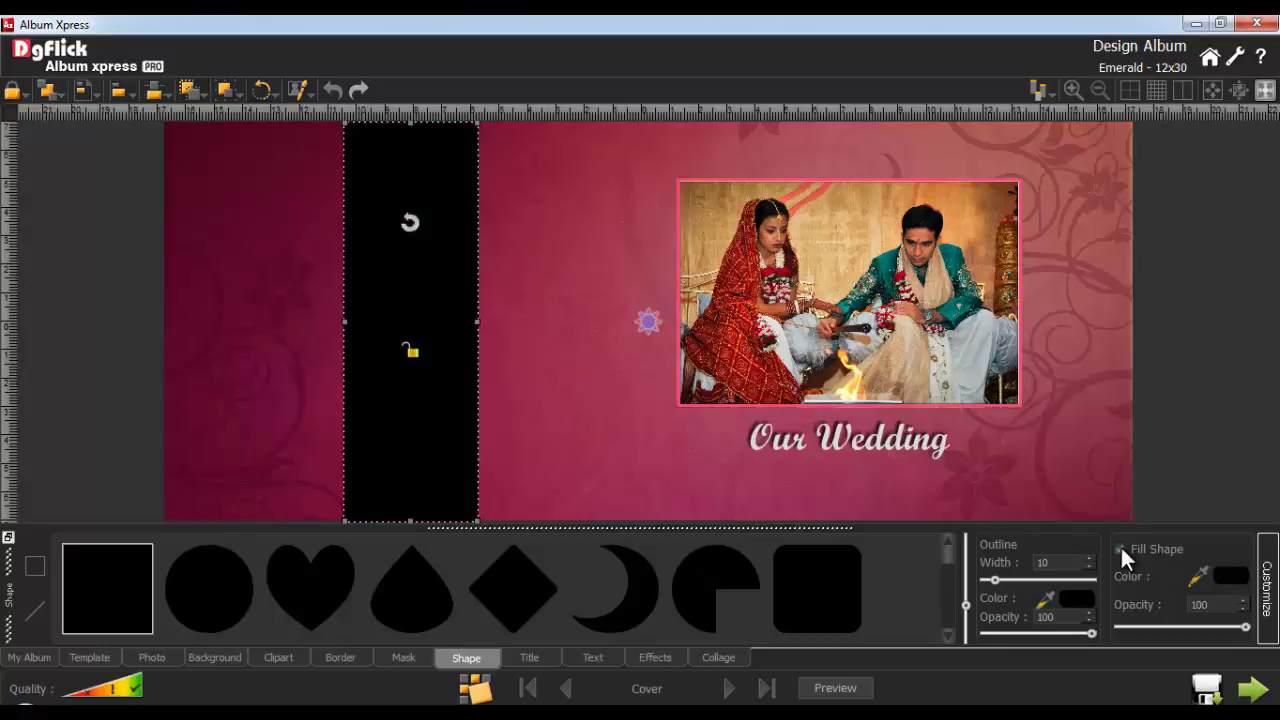
pyautogui.click(1198, 576)
pyautogui.click(298, 279)
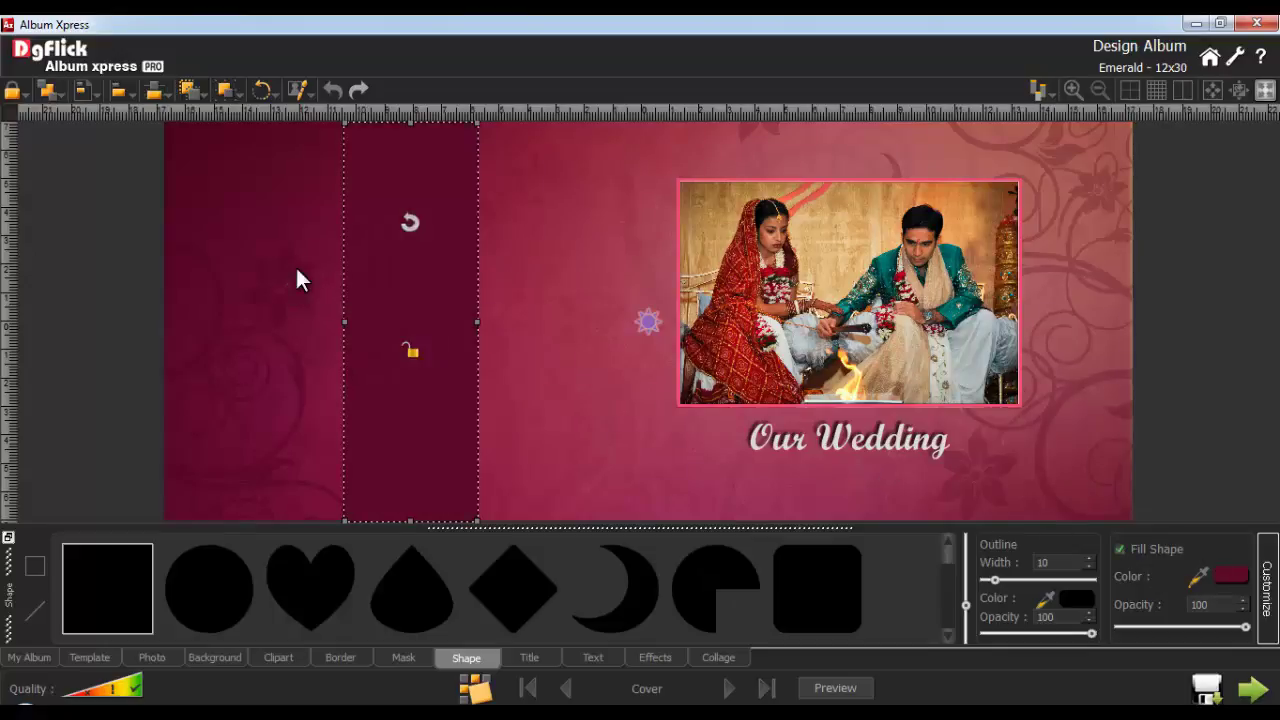
pyautogui.click(1231, 576)
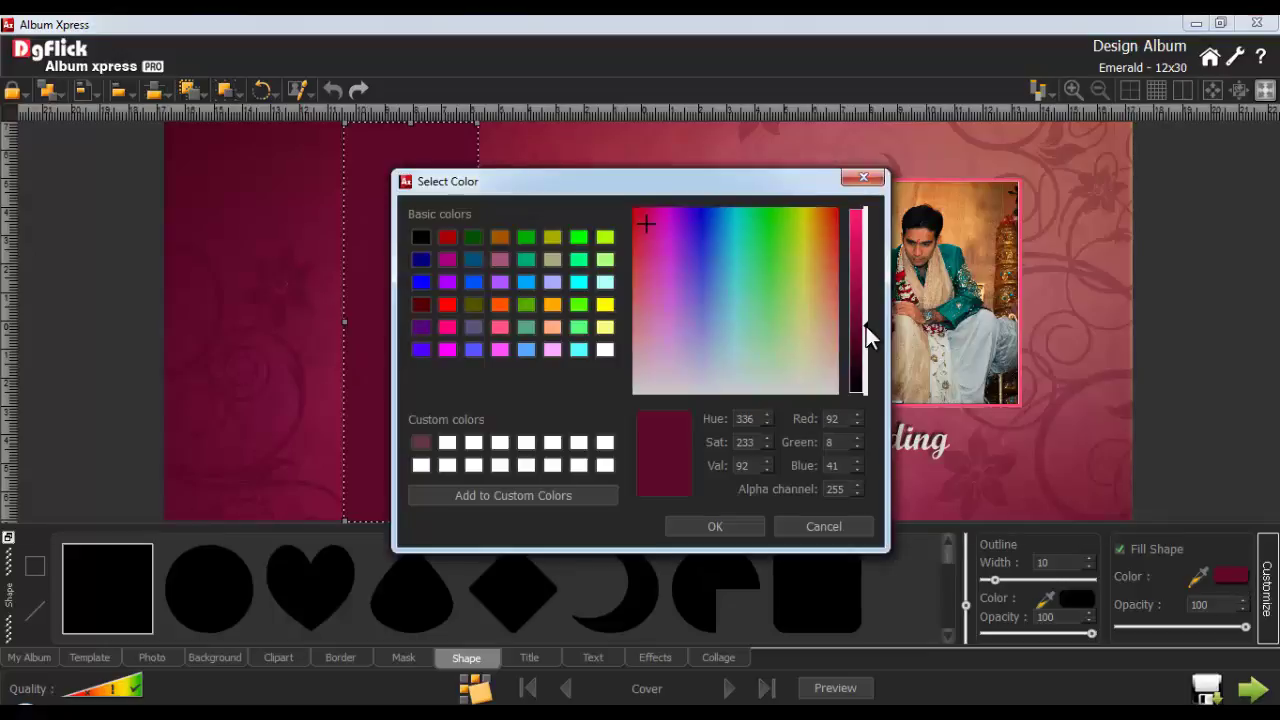
pyautogui.moveTo(866, 326); pyautogui.dragTo(865, 350)
pyautogui.click(727, 527)
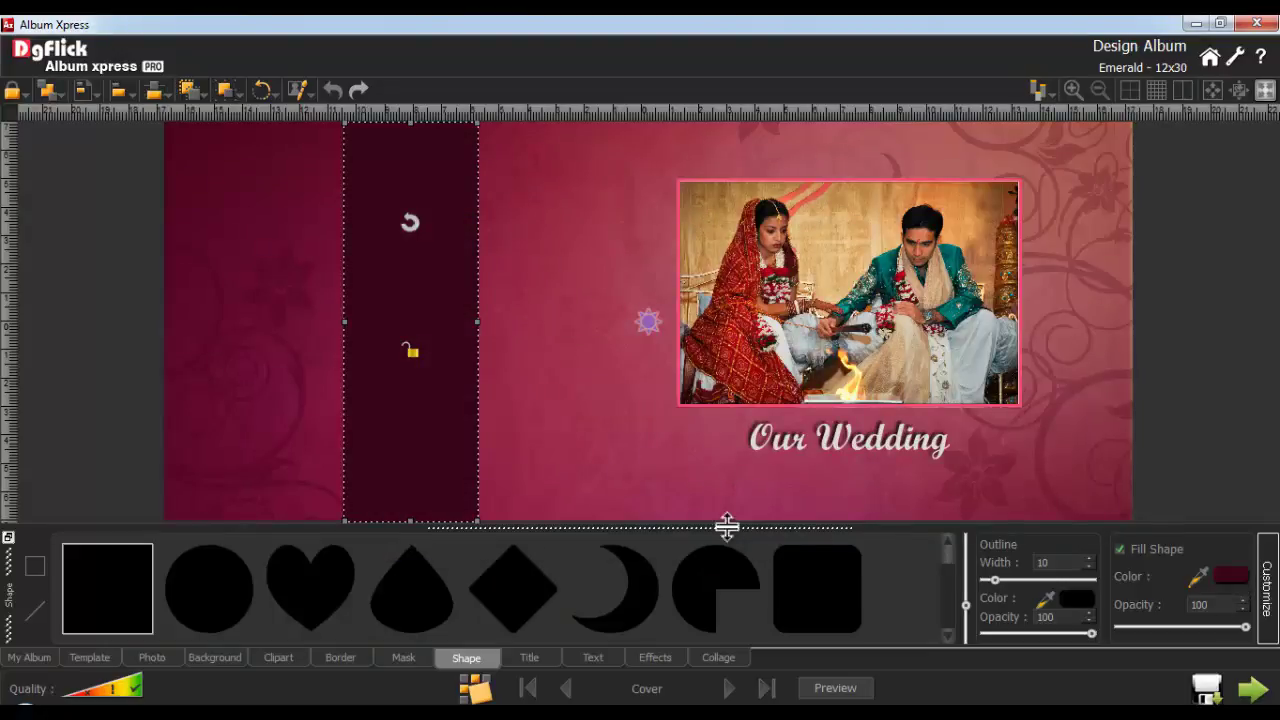
pyautogui.moveTo(1220, 604); pyautogui.dragTo(1176, 600)
pyautogui.write('70')
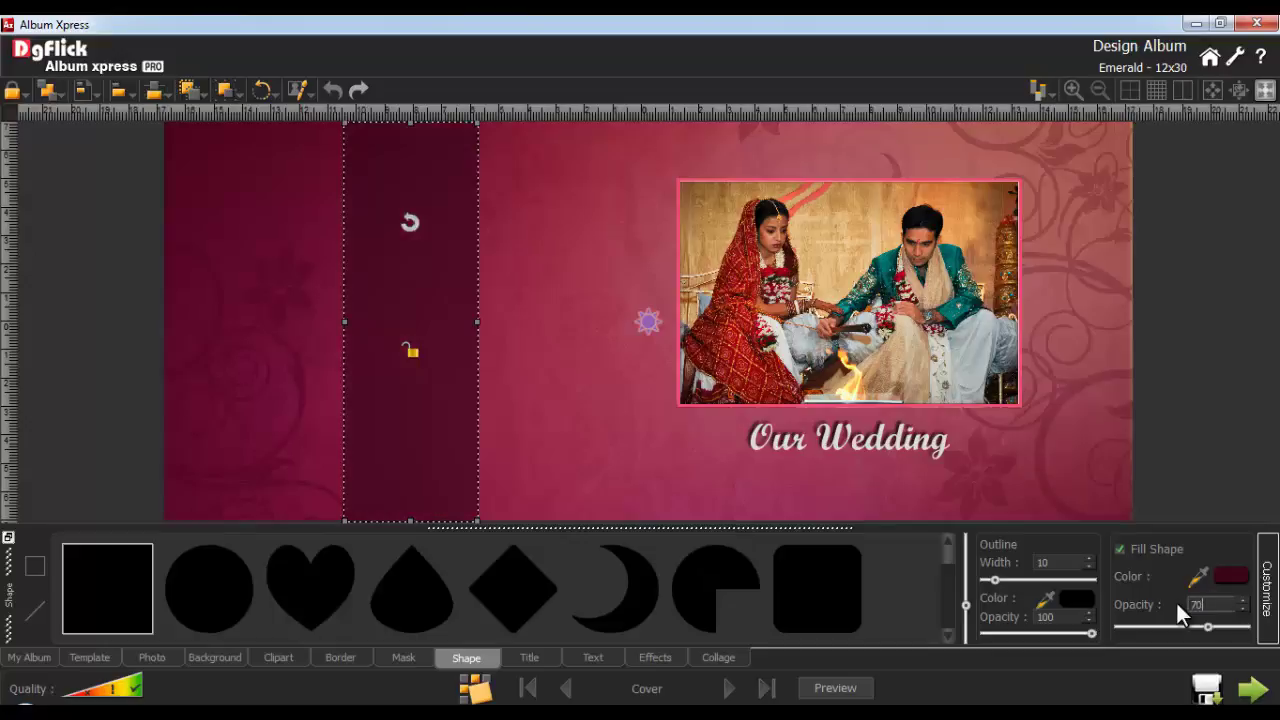
pyautogui.click(616, 480)
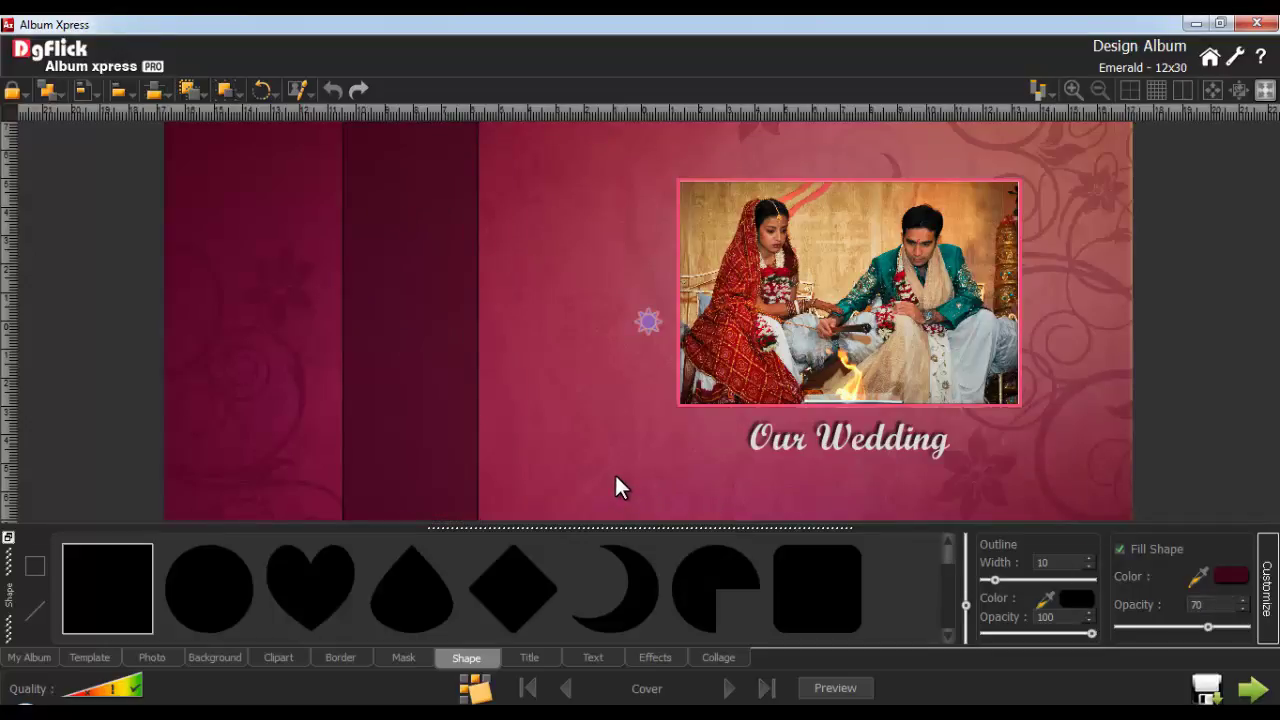
# Step: Add the groom photo and shrink it into the top of the dark column
pyautogui.click(157, 657)
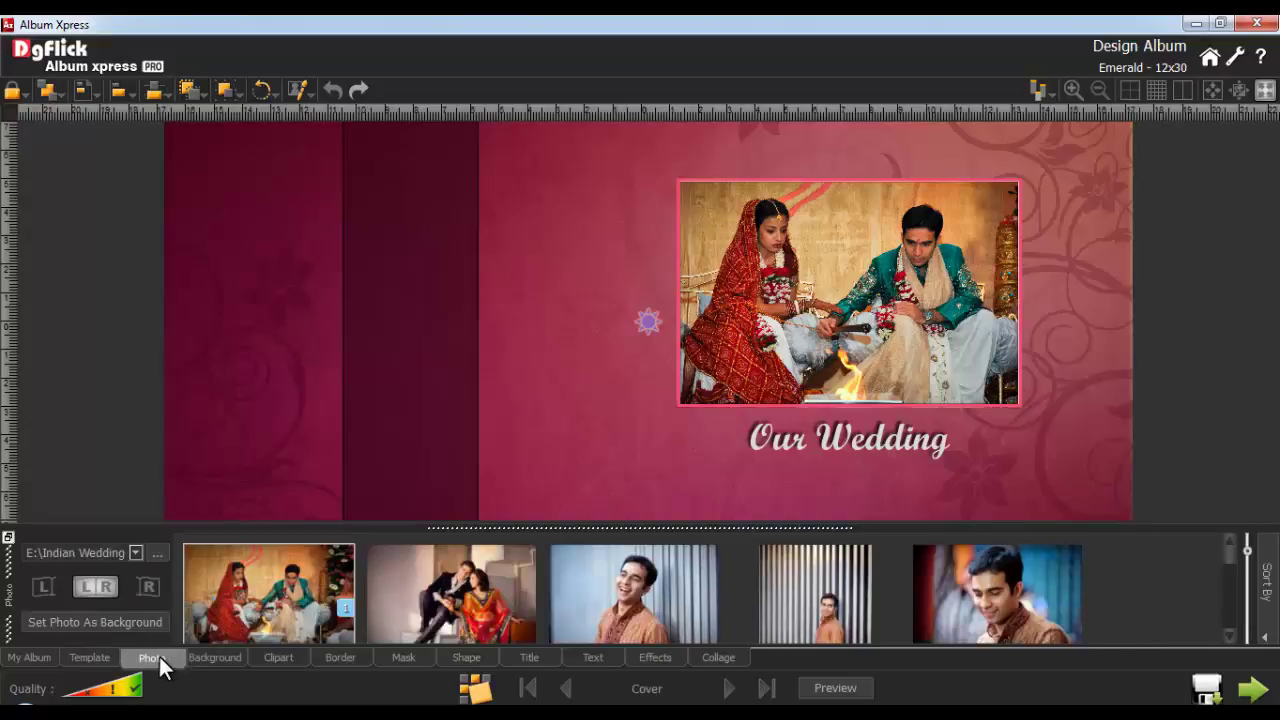
pyautogui.scroll(-2, 1234, 590)
pyautogui.moveTo(827, 571)
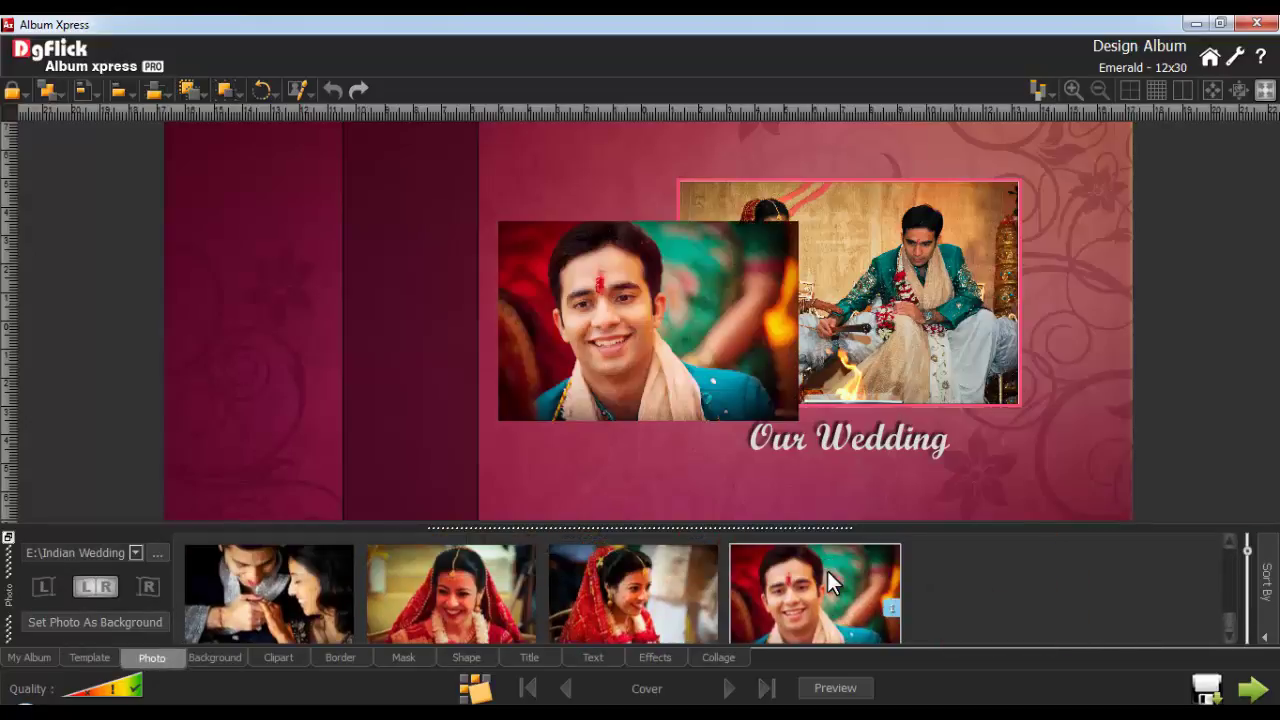
pyautogui.moveTo(701, 383); pyautogui.dragTo(491, 251)
pyautogui.moveTo(582, 327); pyautogui.dragTo(443, 193)
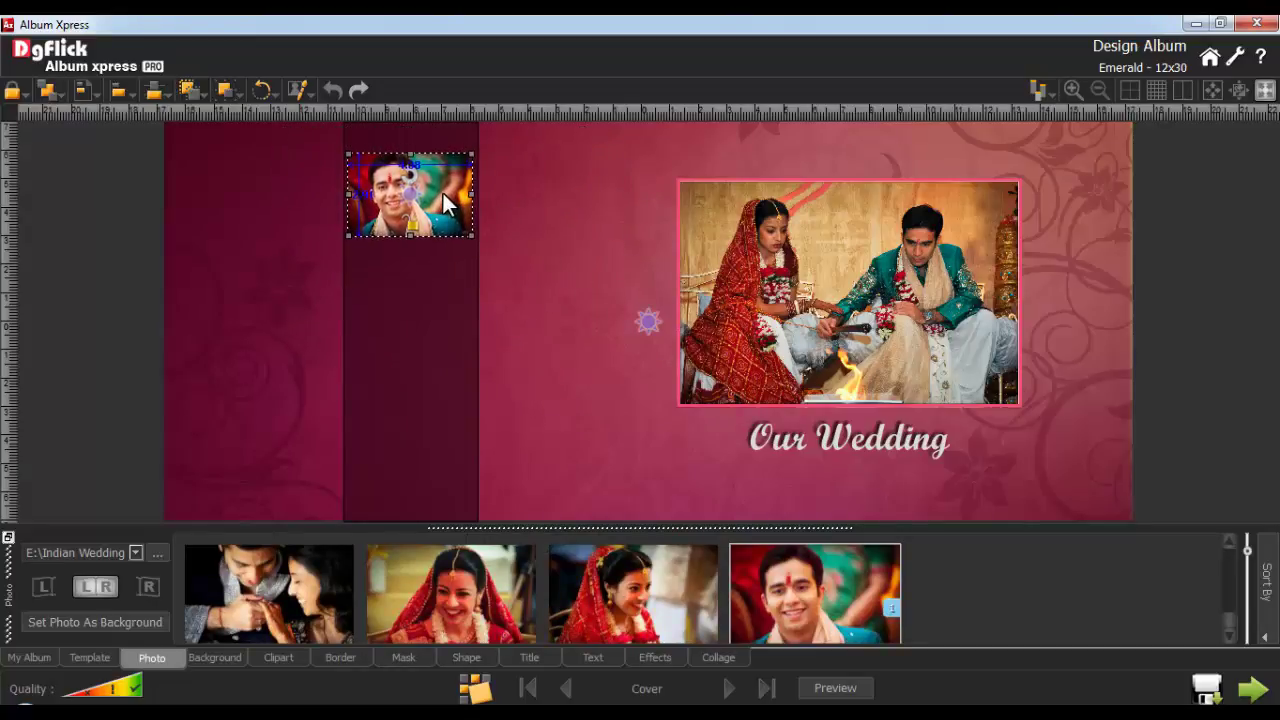
pyautogui.click(493, 245)
# Step: Add two bride photos and make all three photos equal in size
pyautogui.doubleClick(616, 591)
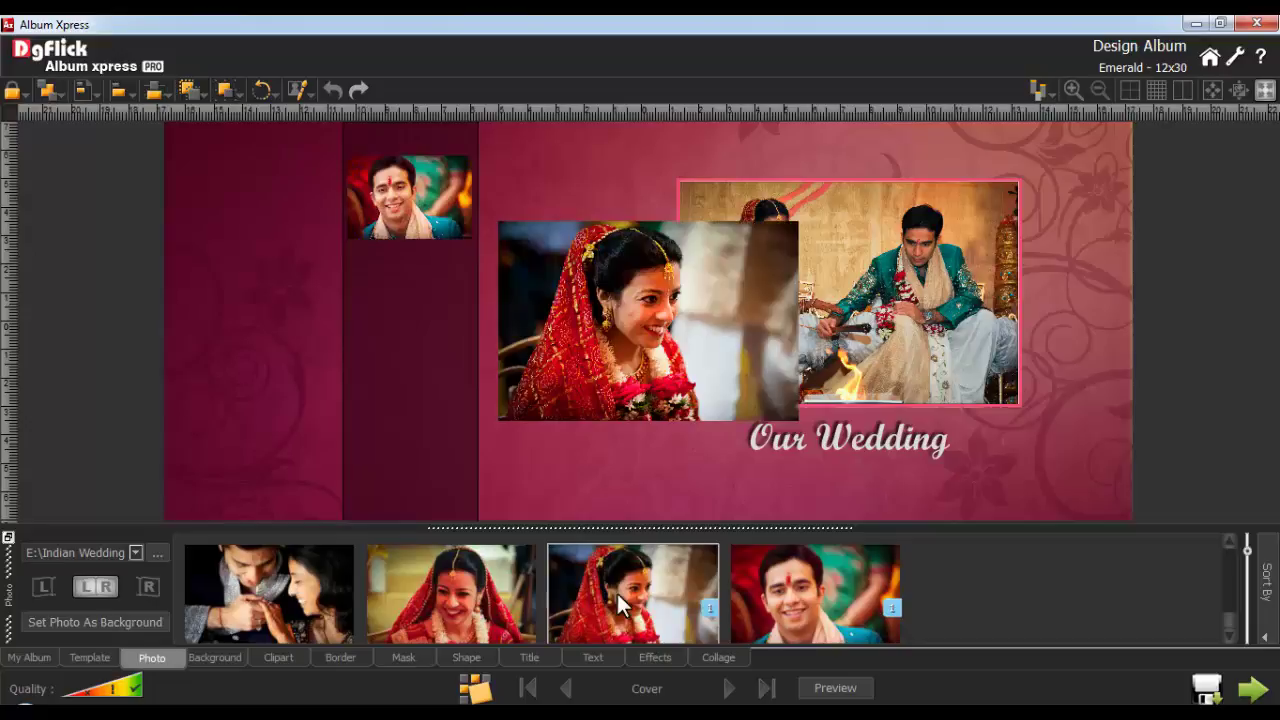
pyautogui.doubleClick(488, 590)
pyautogui.moveTo(597, 327); pyautogui.dragTo(364, 392)
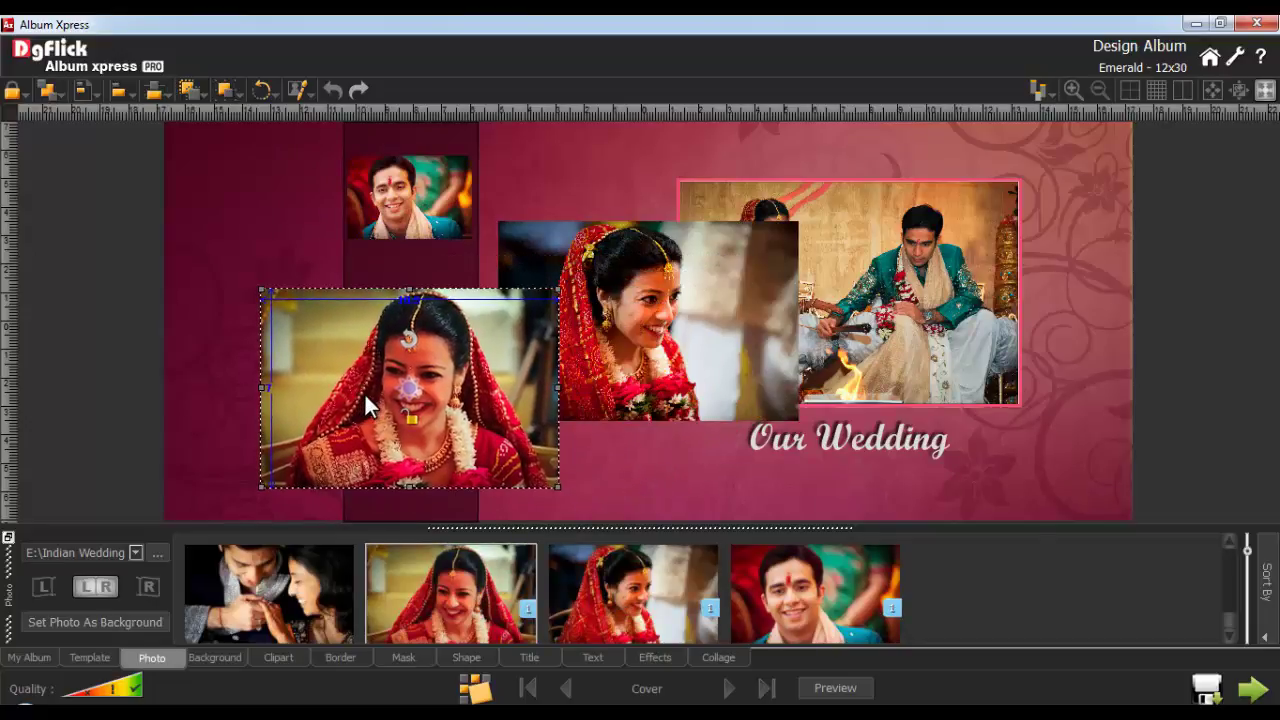
pyautogui.keyDown('ctrl'); pyautogui.click(390, 225); pyautogui.keyUp('ctrl')
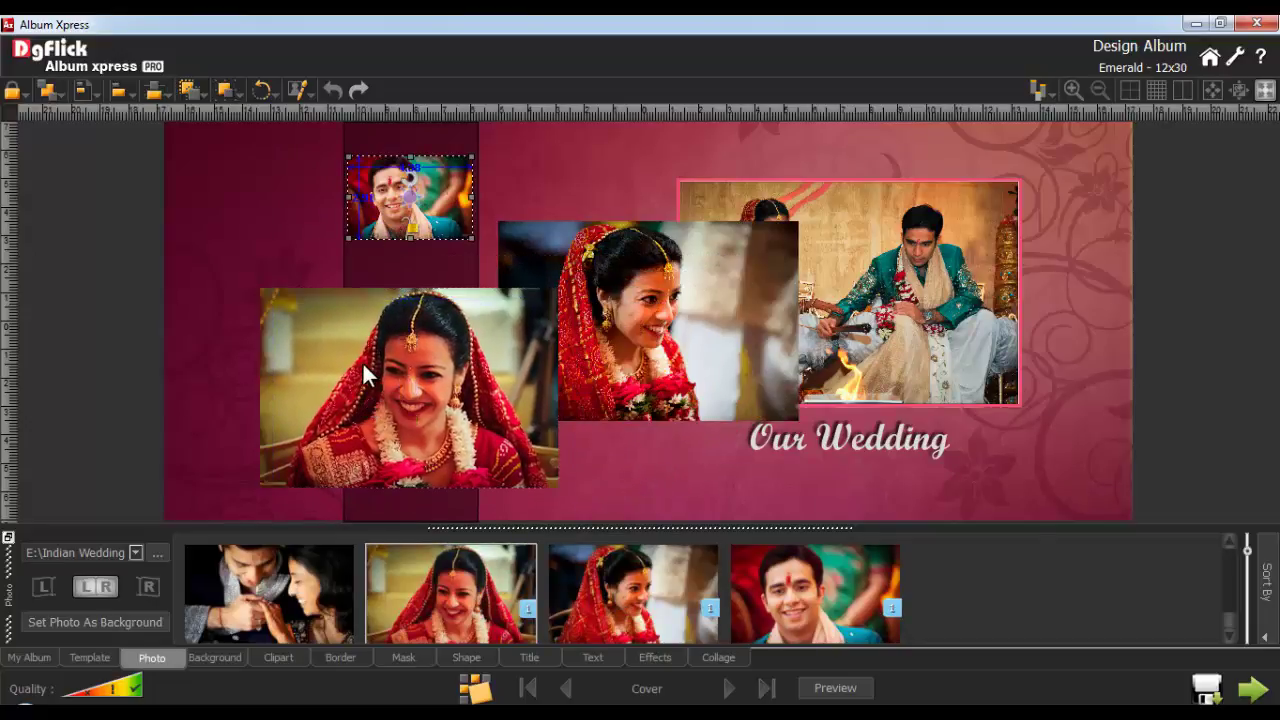
pyautogui.keyDown('ctrl'); pyautogui.click(545, 278); pyautogui.keyUp('ctrl')
pyautogui.click(198, 88)
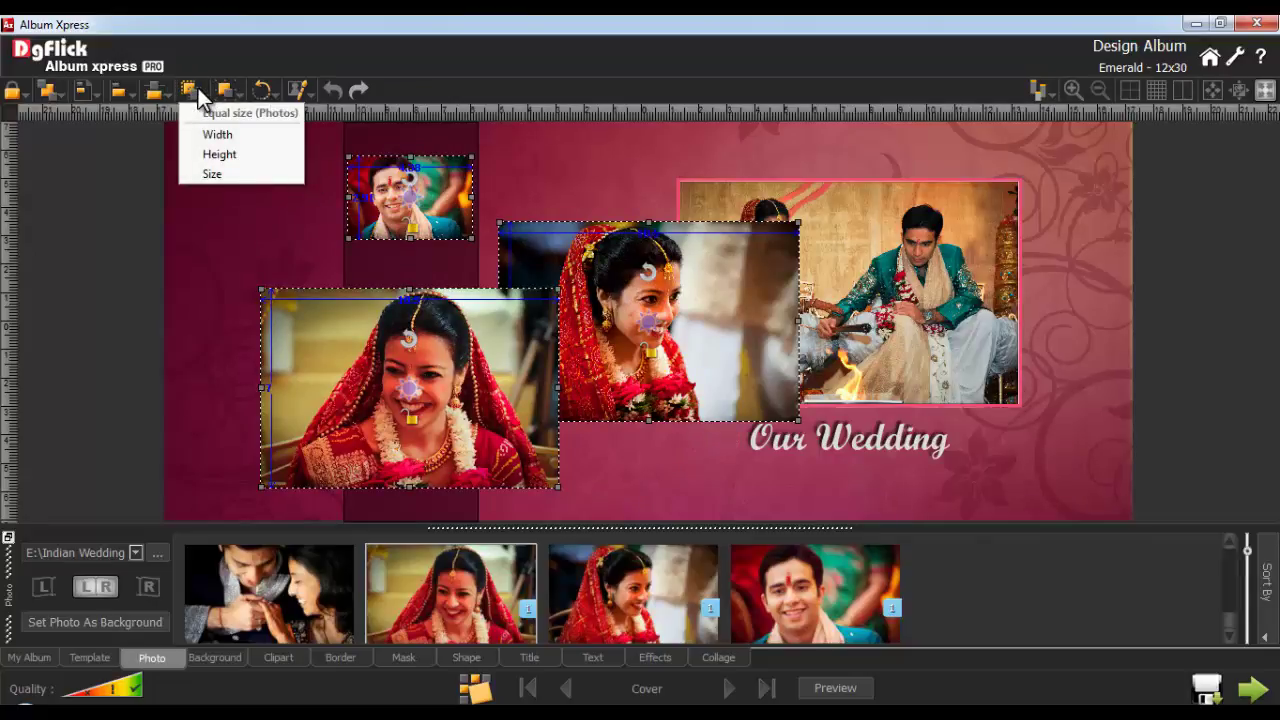
pyautogui.click(213, 174)
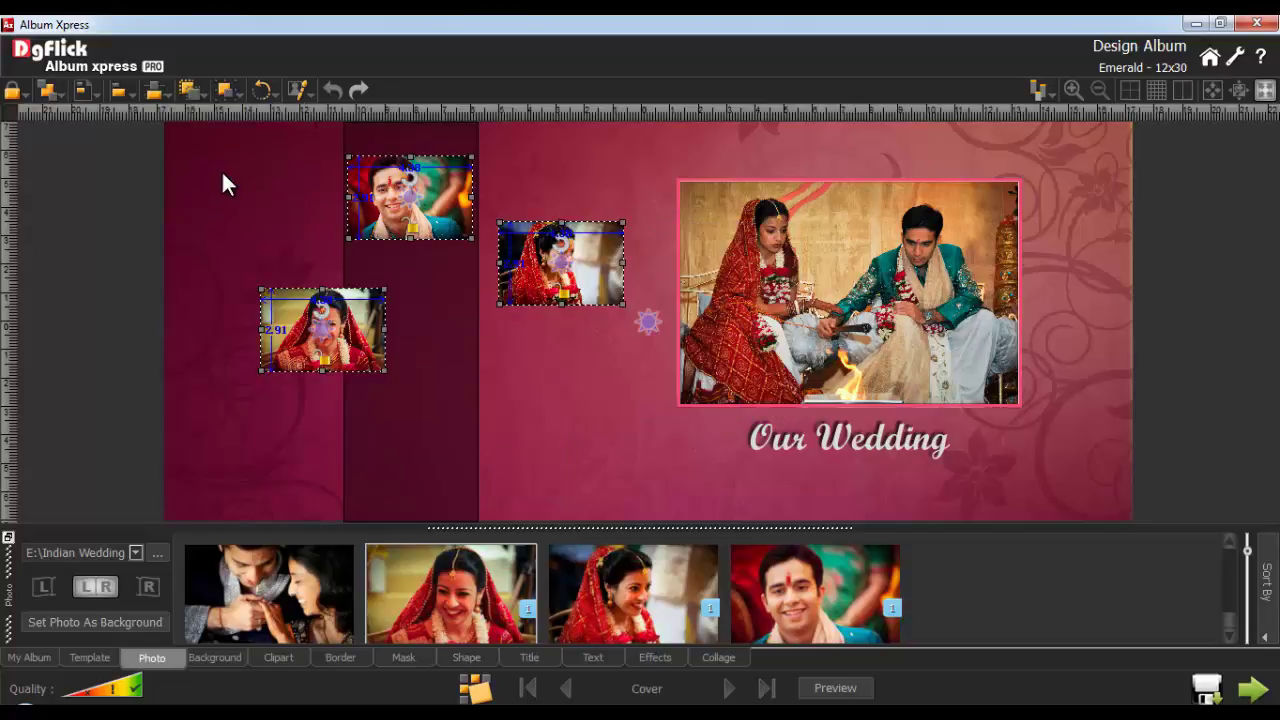
pyautogui.click(524, 327)
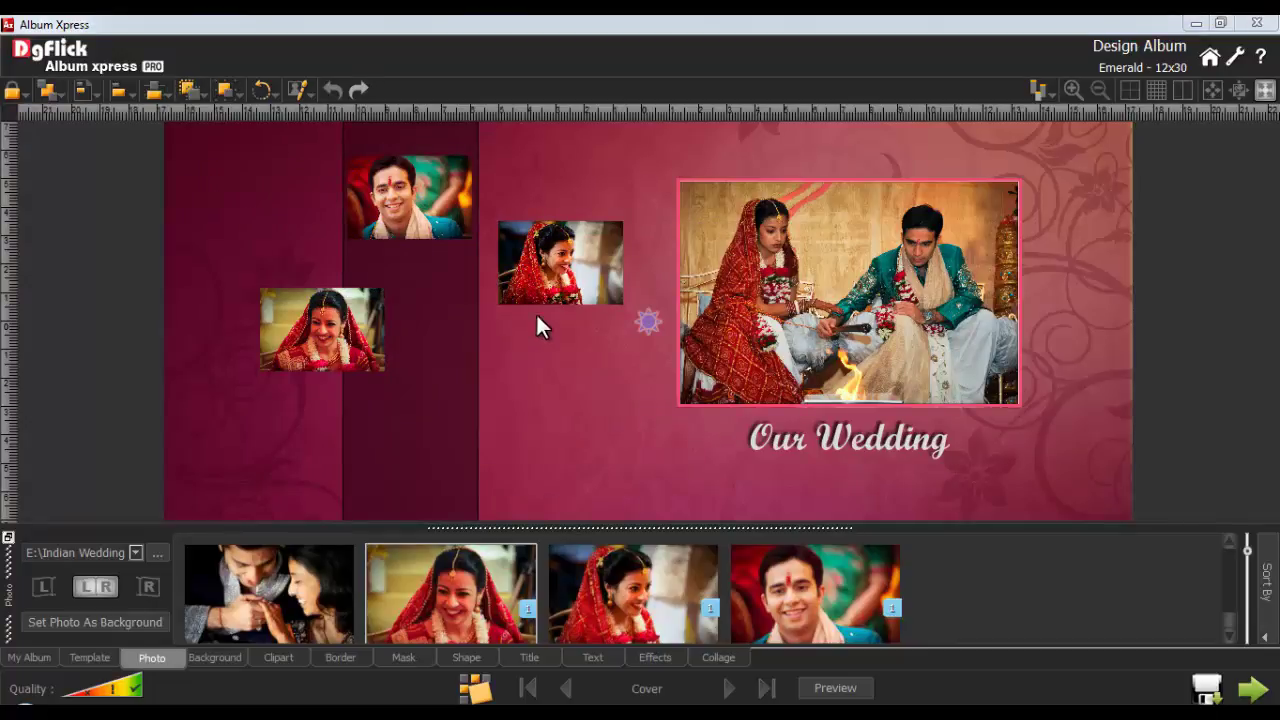
# Step: Move the bride photos into the column and space all three photos evenly vertically
pyautogui.moveTo(556, 272); pyautogui.dragTo(406, 447)
pyautogui.moveTo(302, 348); pyautogui.dragTo(390, 345)
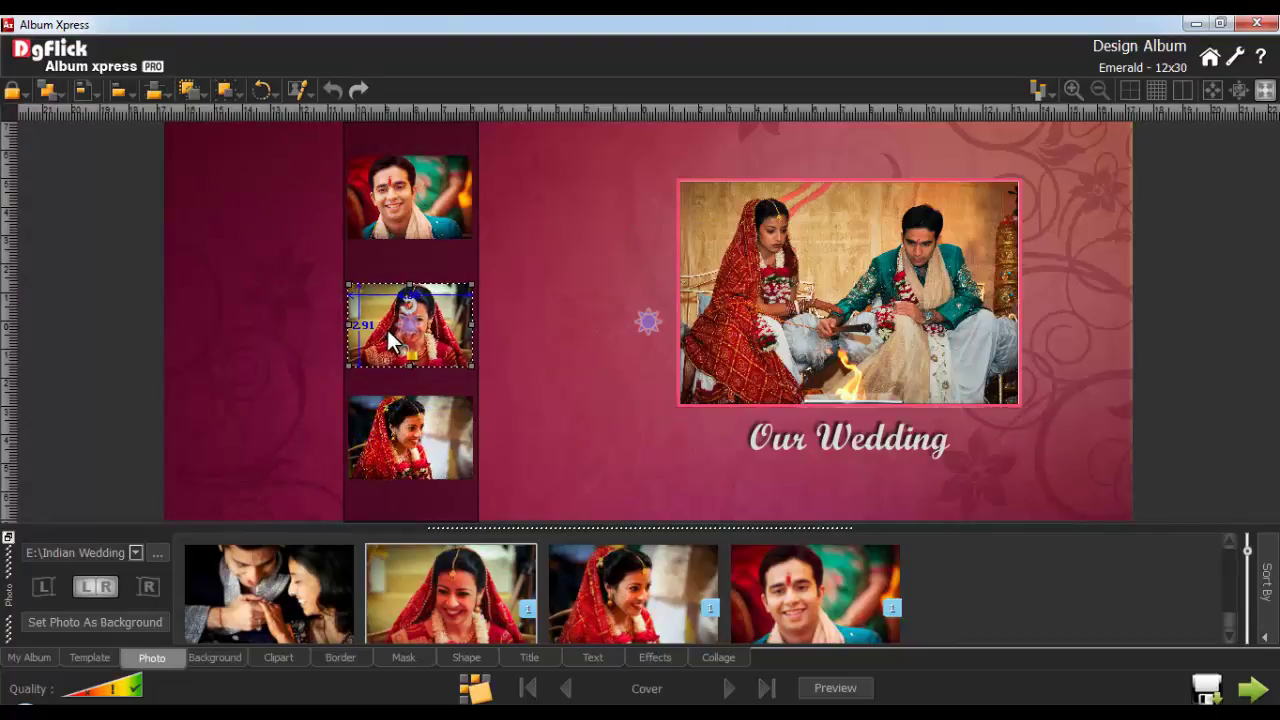
pyautogui.keyDown('ctrl'); pyautogui.click(397, 236); pyautogui.keyUp('ctrl')
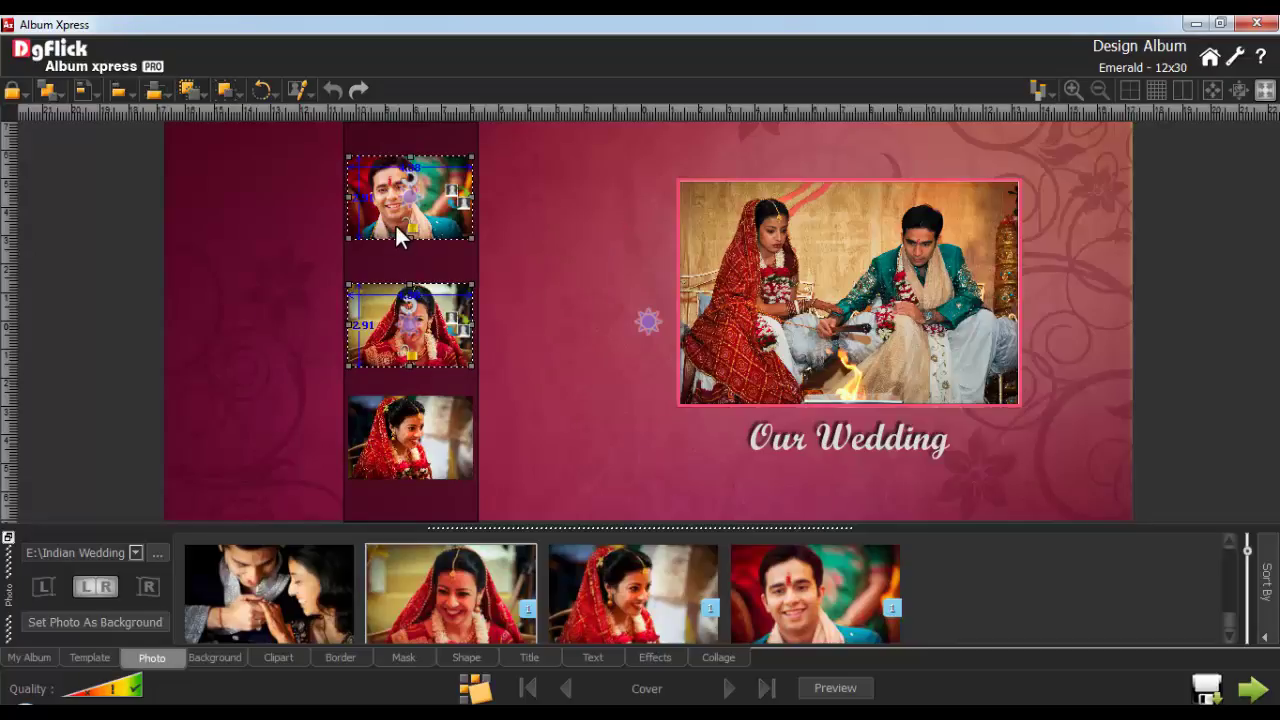
pyautogui.keyDown('ctrl'); pyautogui.click(369, 424); pyautogui.keyUp('ctrl')
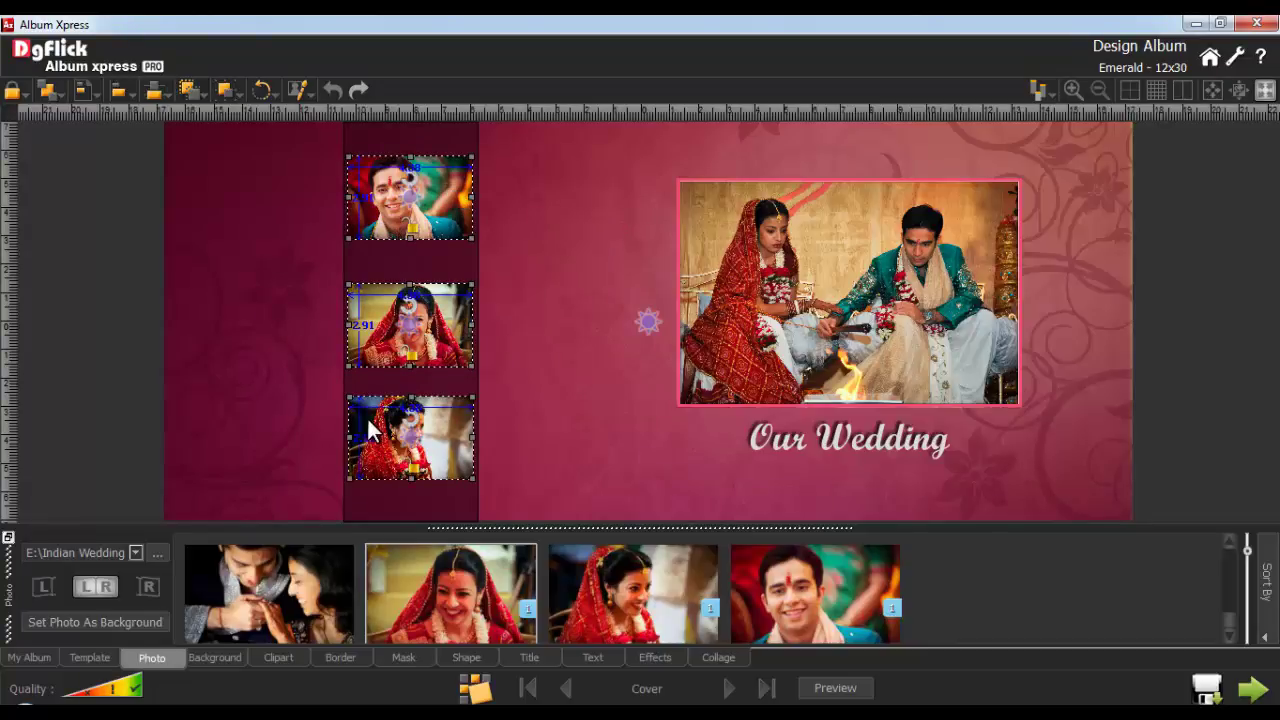
pyautogui.click(152, 90)
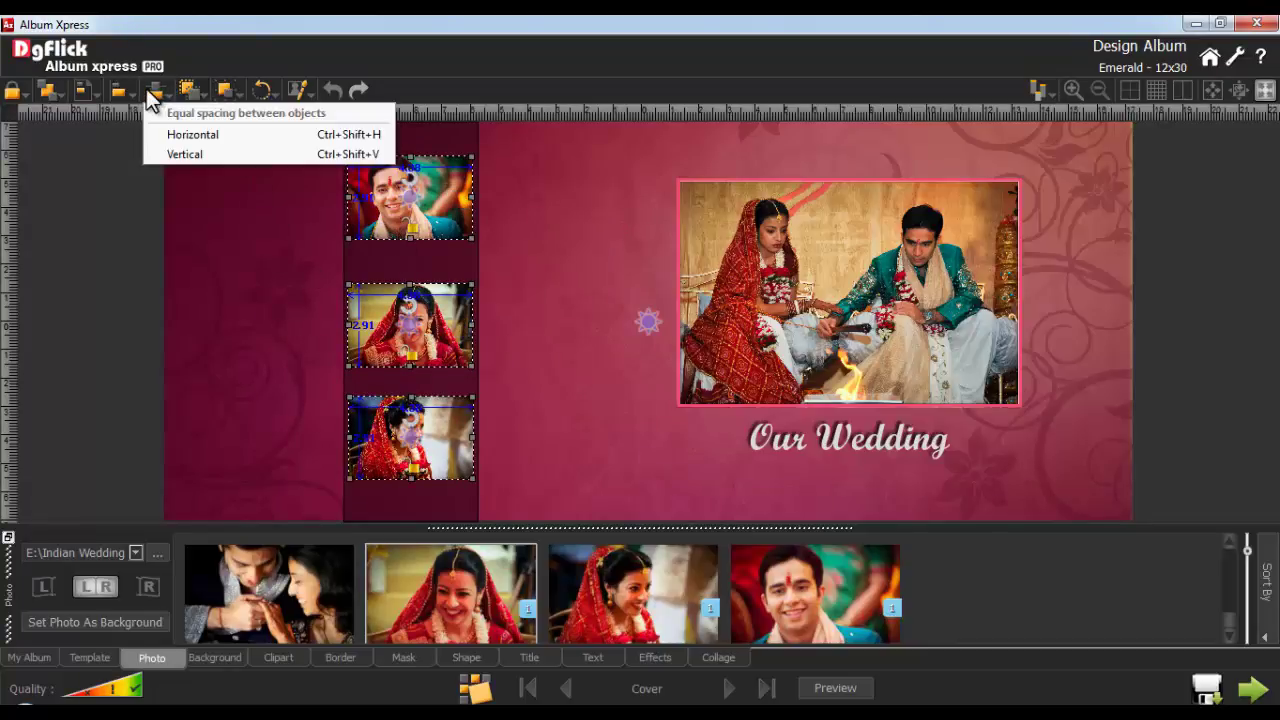
pyautogui.click(190, 155)
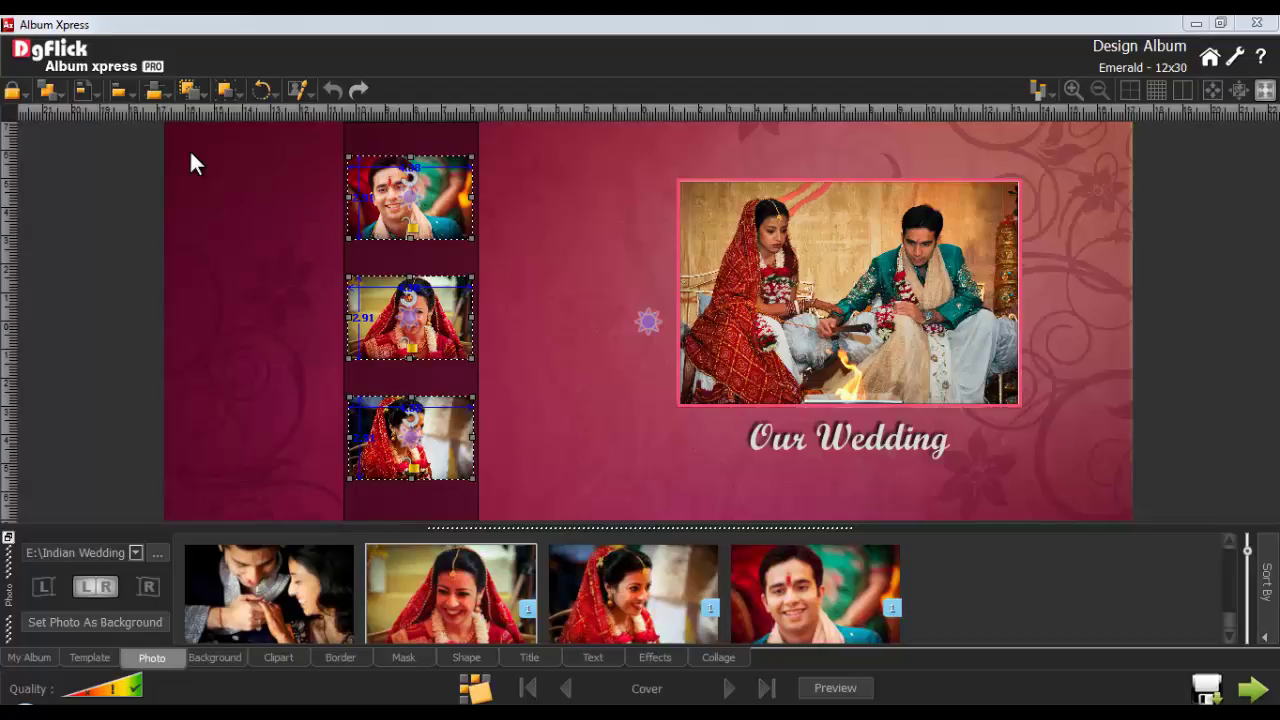
# Step: Swap the top two photos so a bride photo sits above the groom
pyautogui.click(379, 216)
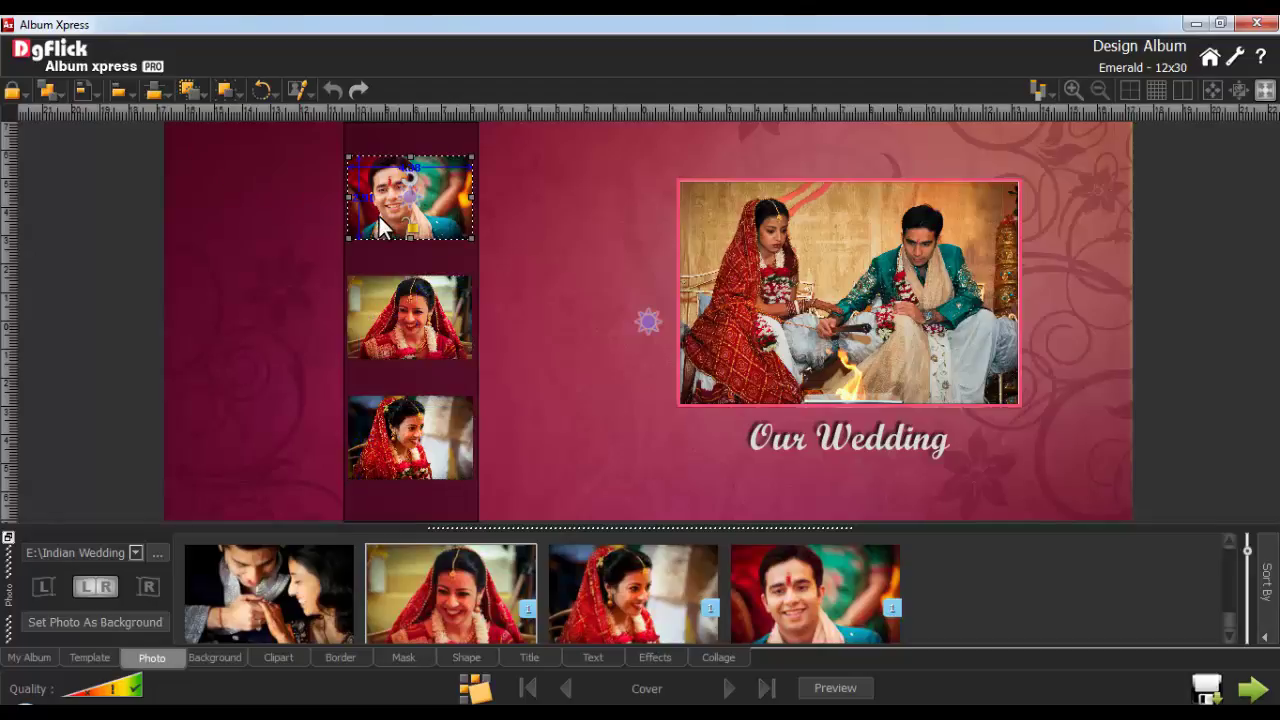
pyautogui.keyDown('ctrl'); pyautogui.click(380, 310); pyautogui.keyUp('ctrl')
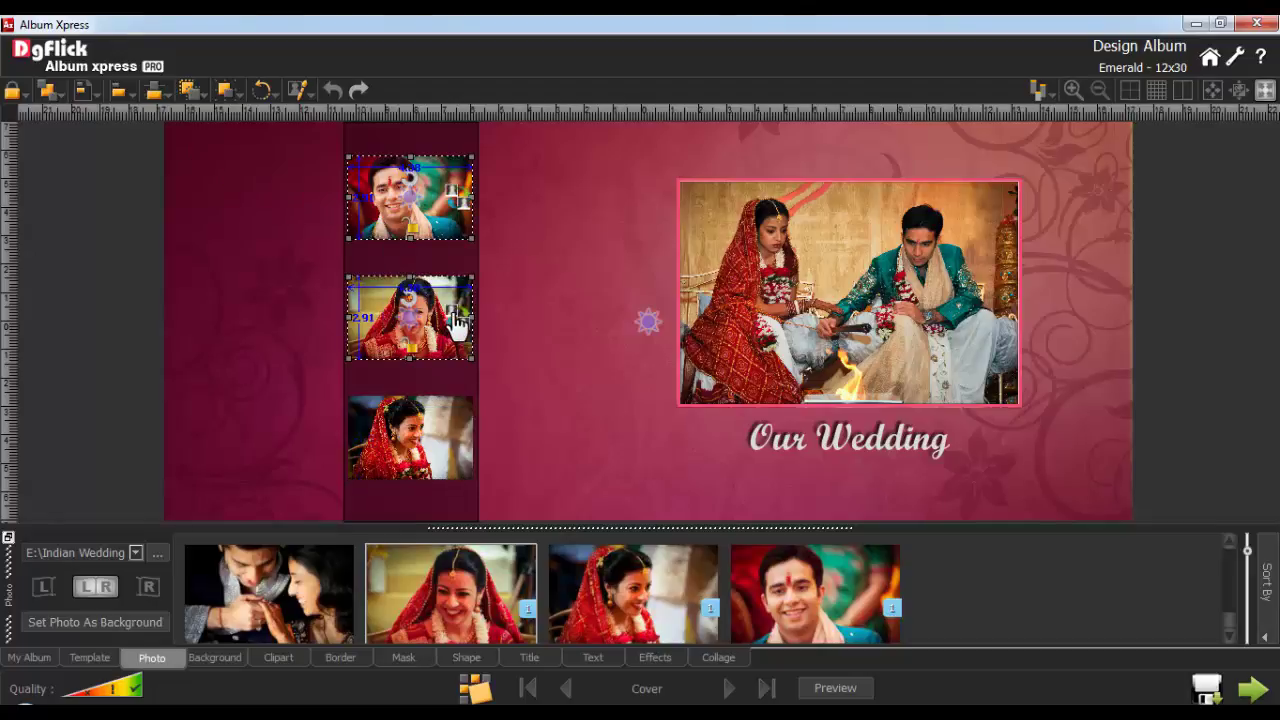
pyautogui.click(453, 313)
pyautogui.click(512, 372)
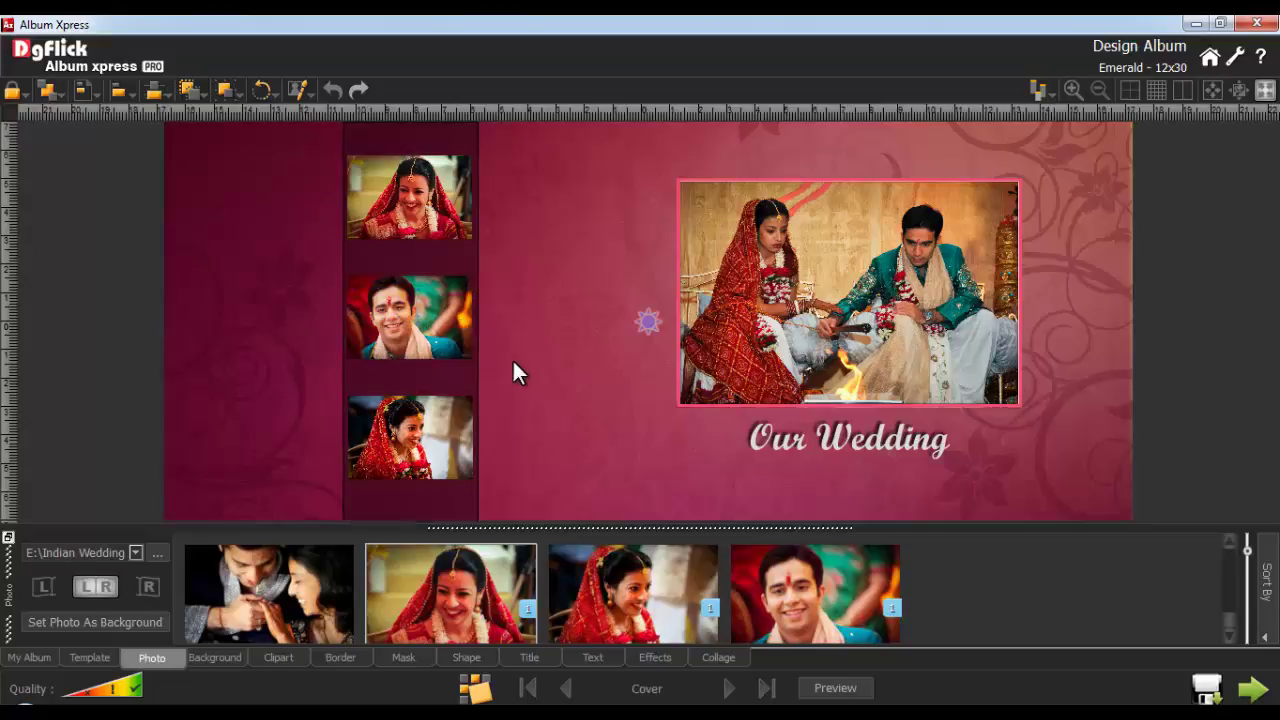
pyautogui.click(654, 657)
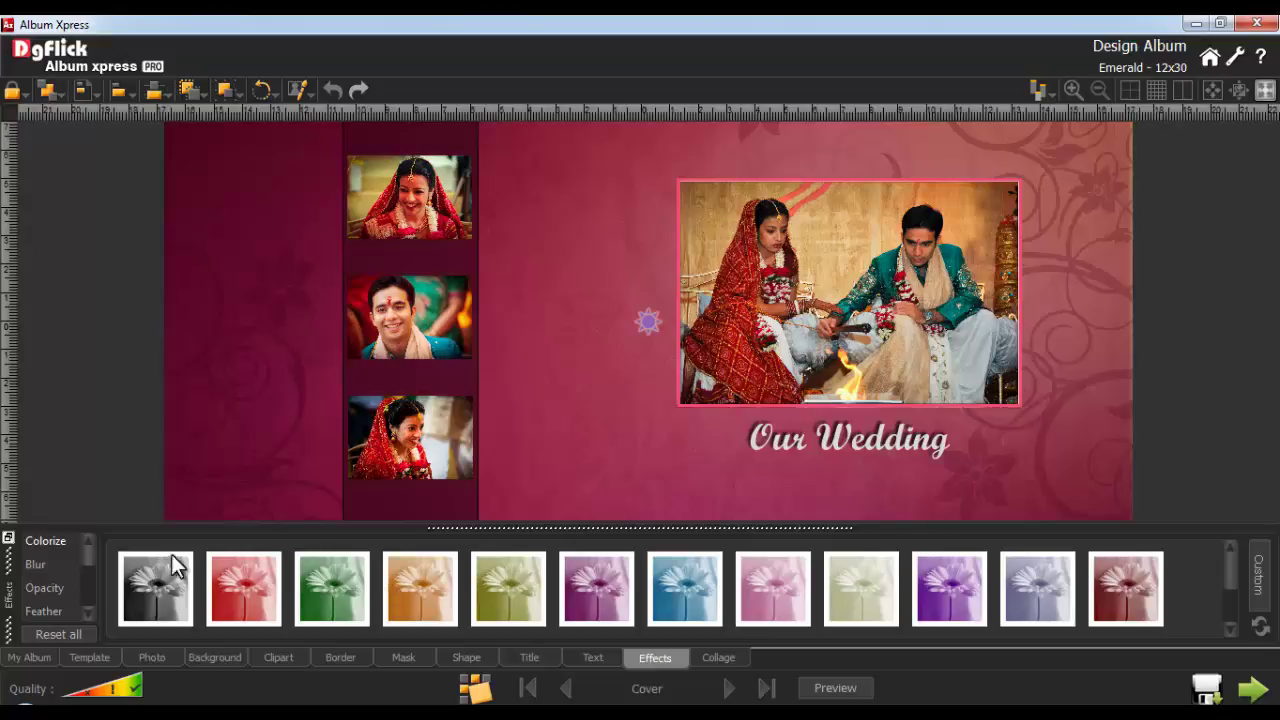
# Step: Preview the Blur, Opacity, Feather, Shadow, Glow, Outline and Rotation effect presets
pyautogui.click(38, 563)
pyautogui.click(40, 590)
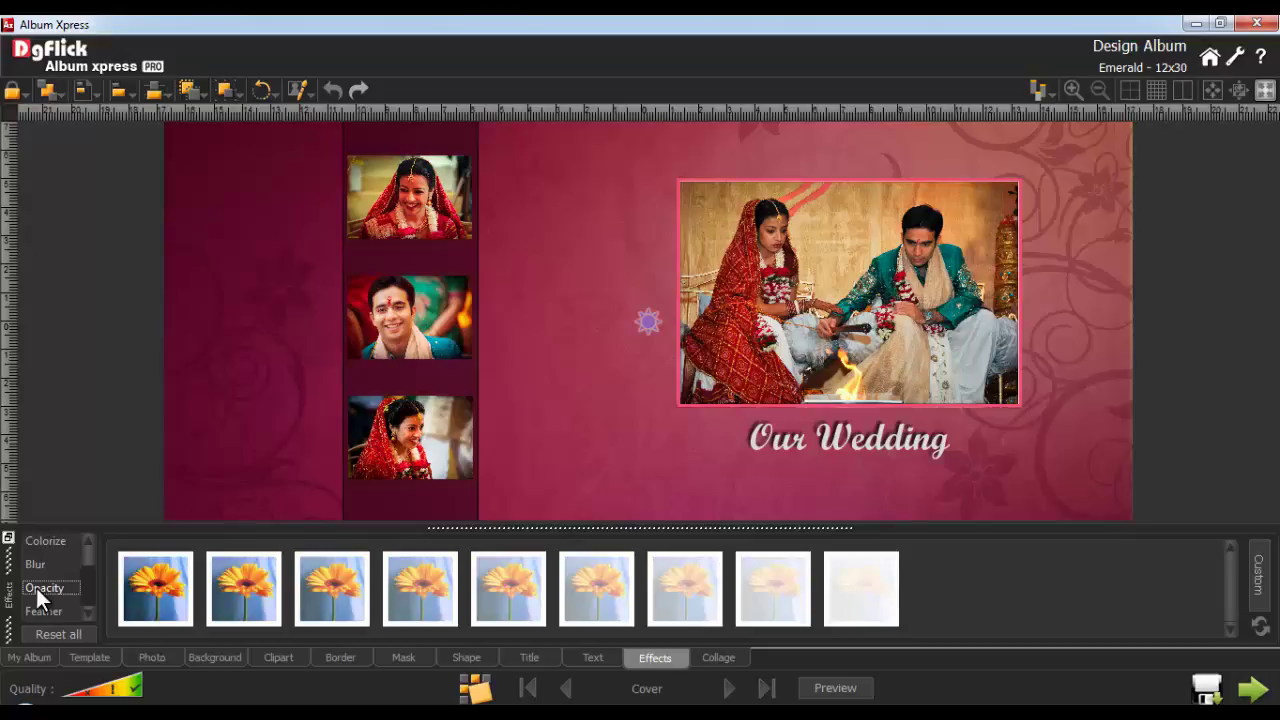
pyautogui.click(39, 608)
pyautogui.scroll(-2, 39, 608)
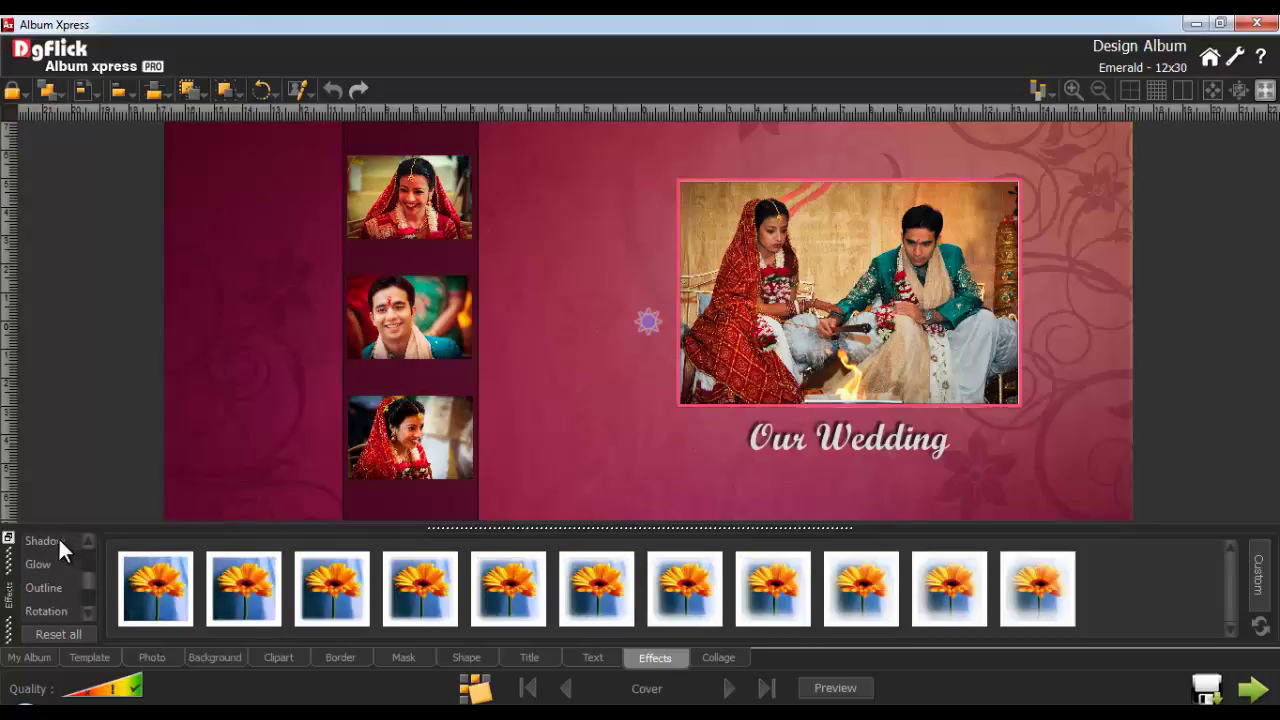
pyautogui.click(49, 538)
pyautogui.click(38, 561)
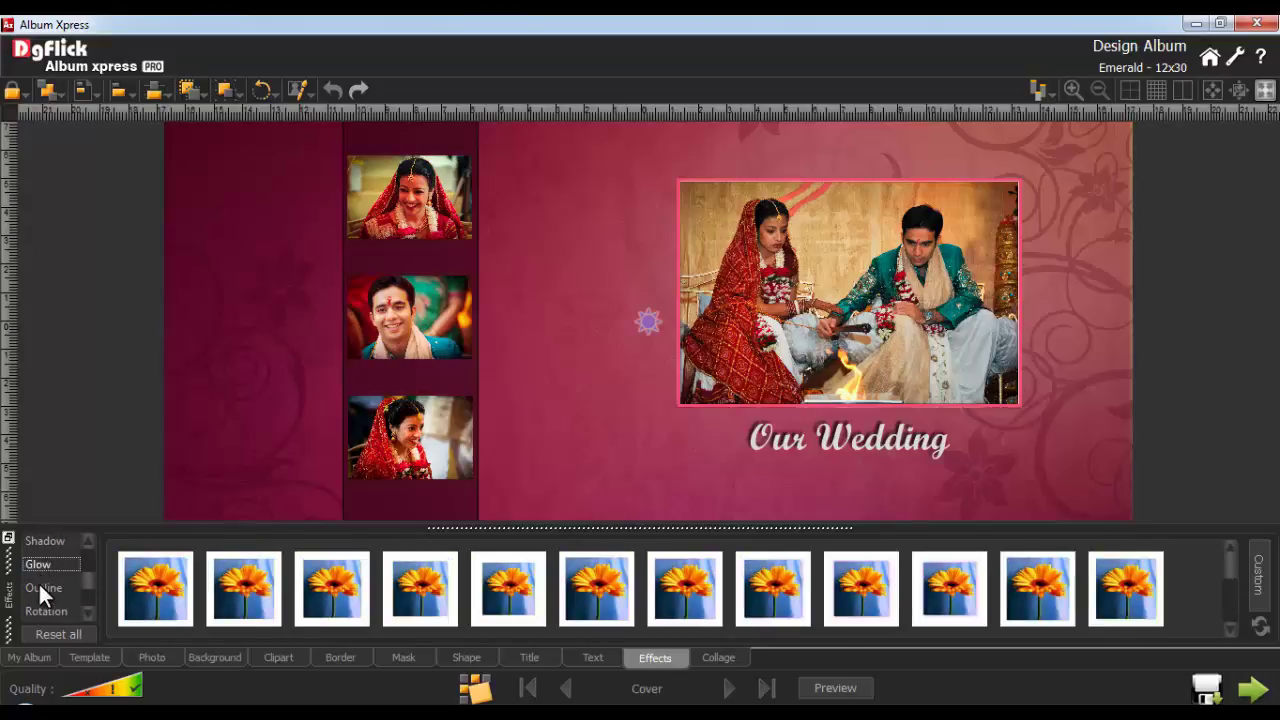
pyautogui.click(38, 585)
pyautogui.click(40, 608)
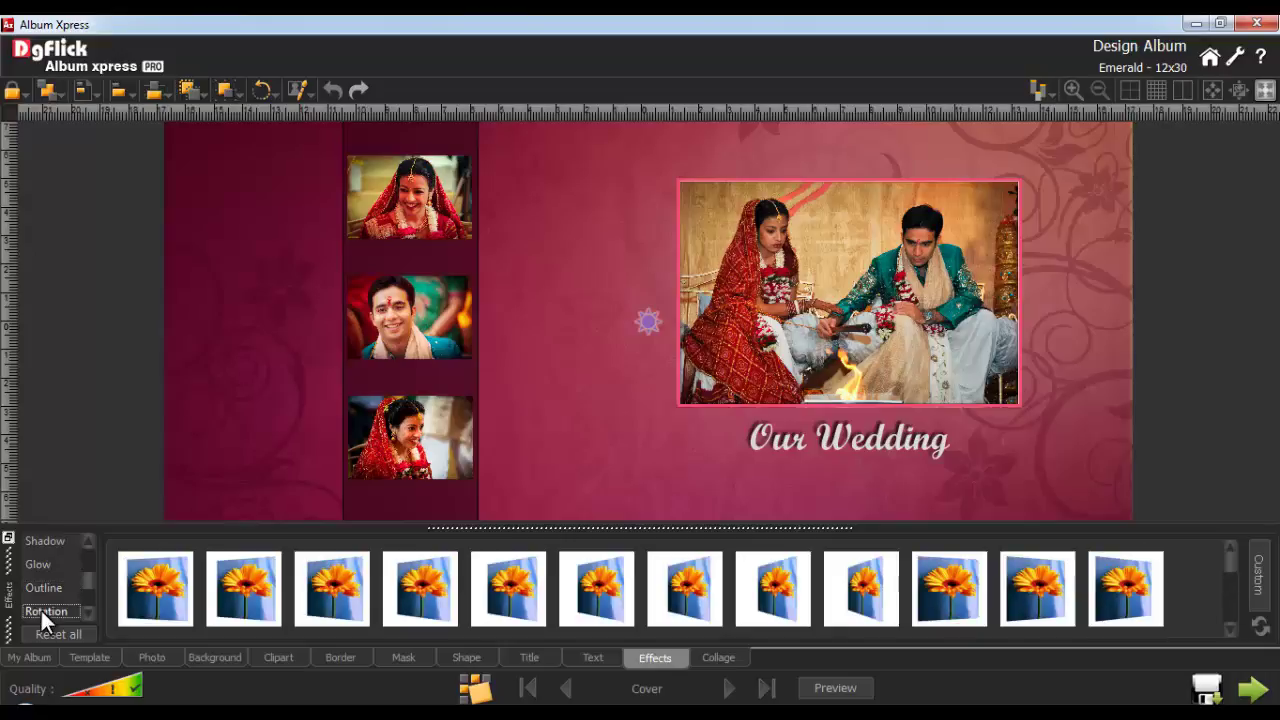
# Step: Preview the Preset and Blend effects, then select the three left-strip photos
pyautogui.scroll(-3, 84, 590)
pyautogui.click(47, 564)
pyautogui.click(43, 588)
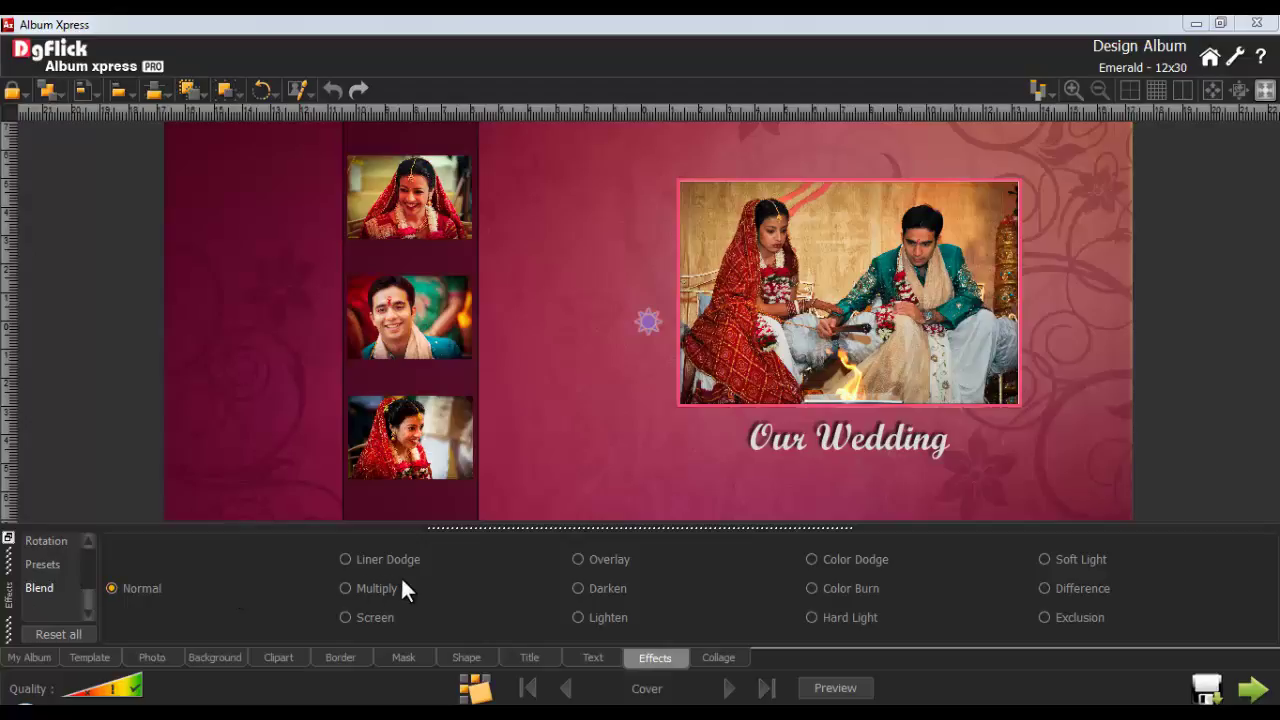
pyautogui.moveTo(408, 480); pyautogui.dragTo(403, 208)
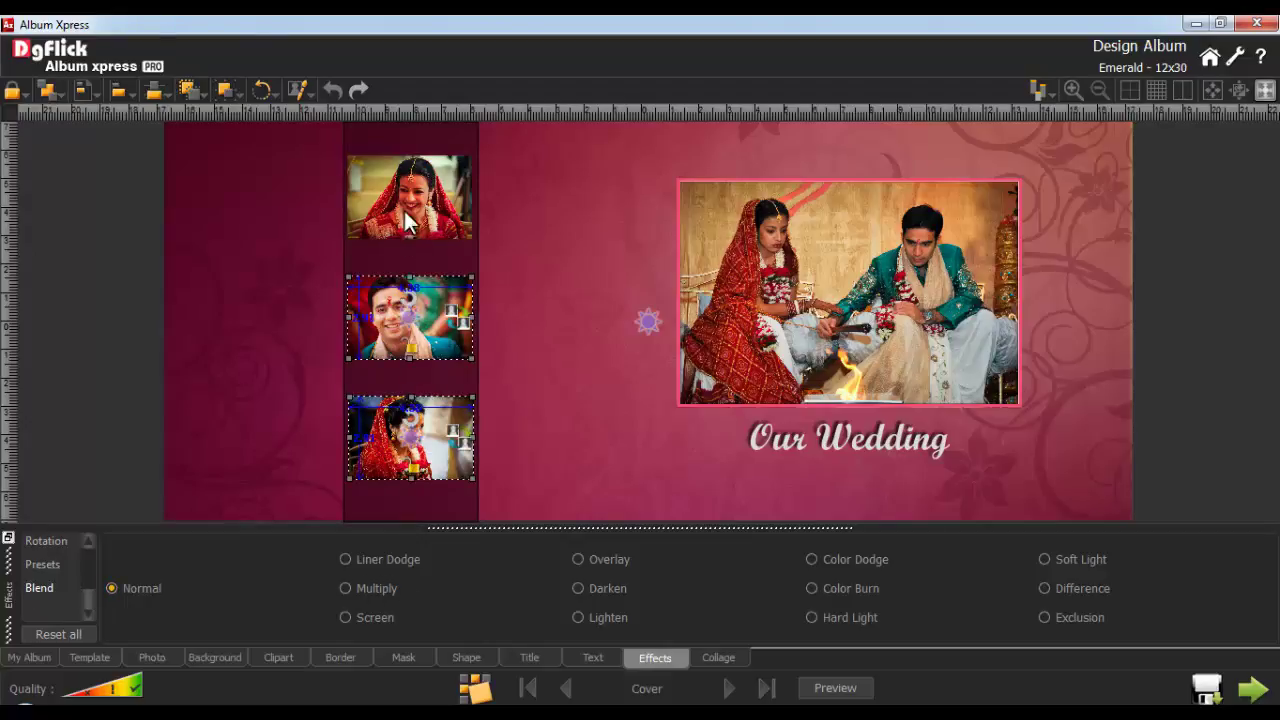
pyautogui.scroll(1, 94, 598)
# Step: Give the three left-strip photos a white custom outline, then deselect them
pyautogui.click(43, 540)
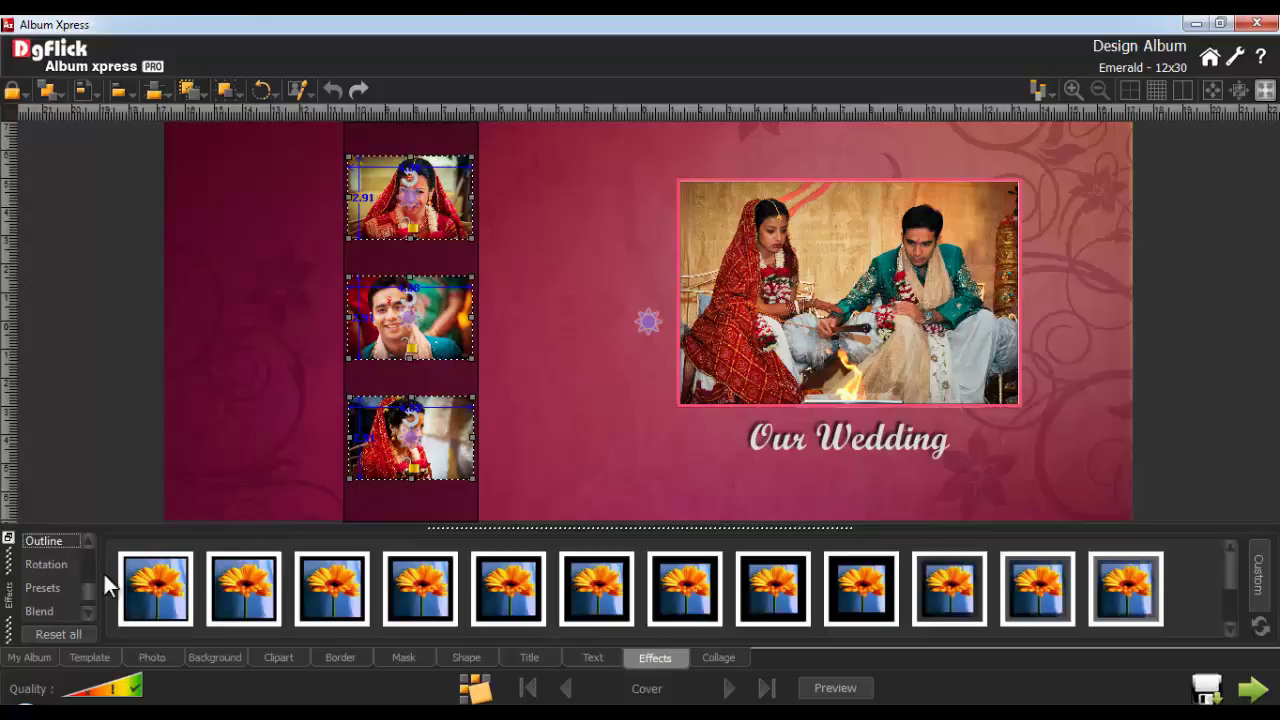
pyautogui.click(1257, 577)
pyautogui.click(1207, 587)
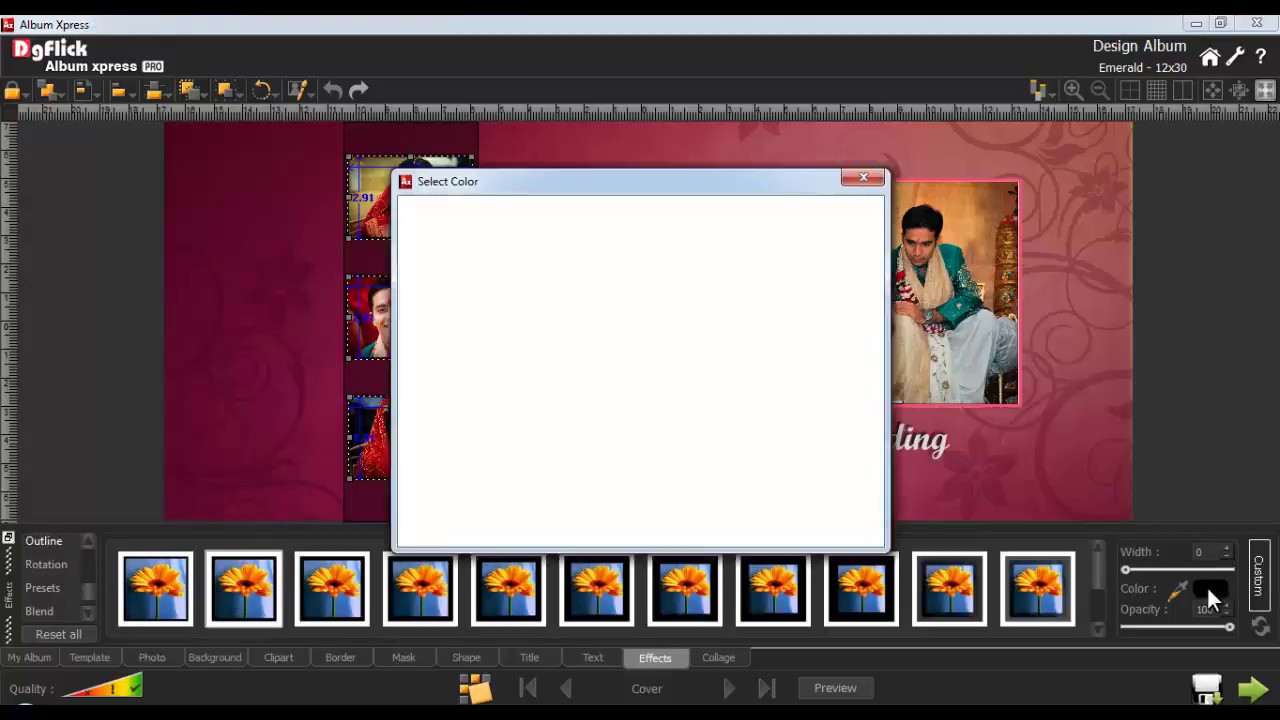
pyautogui.click(598, 465)
pyautogui.click(718, 525)
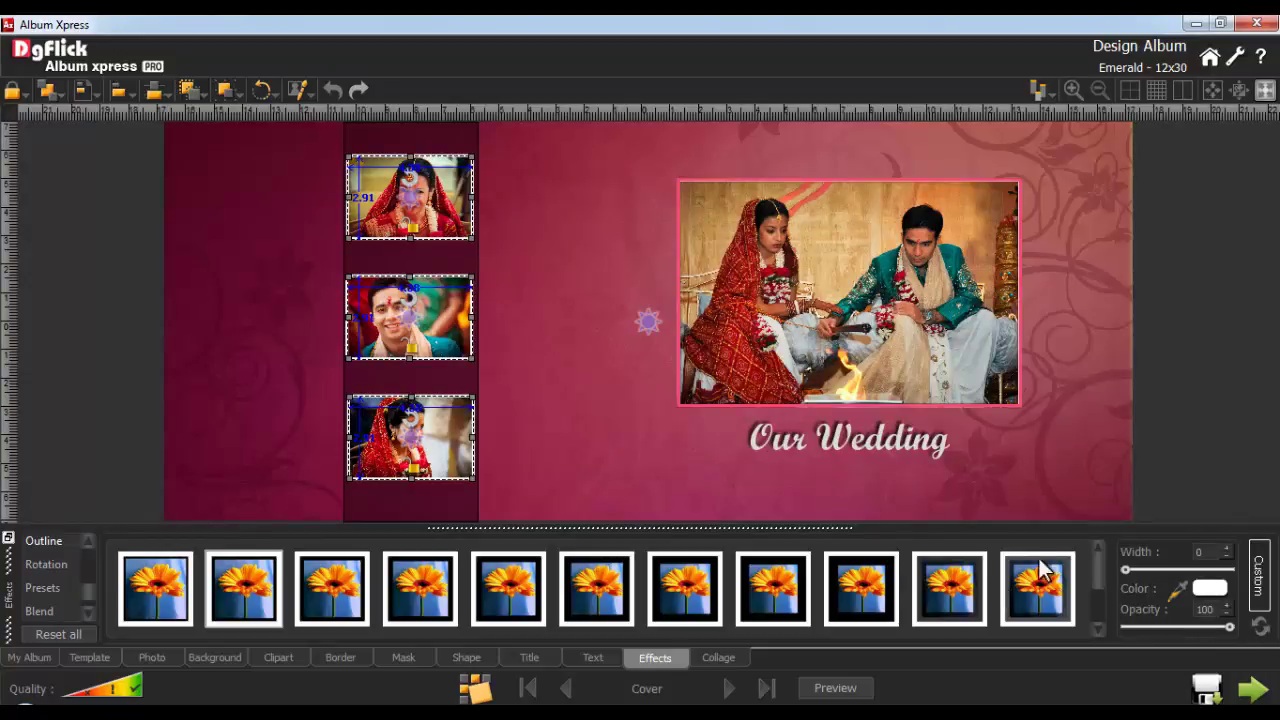
pyautogui.click(660, 460)
pyautogui.scroll(2, 83, 574)
# Step: Reselect the three left-strip photos and set their custom opacity to 63
pyautogui.scroll(2, 83, 574)
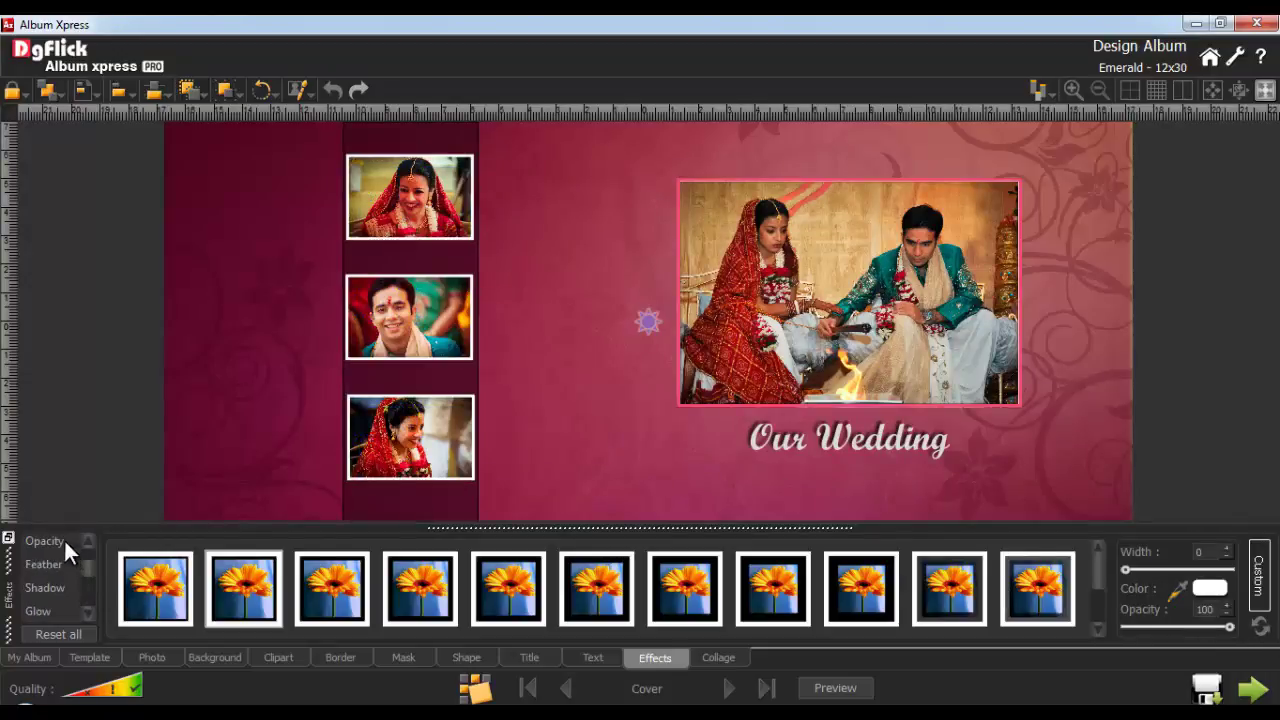
pyautogui.click(47, 537)
pyautogui.click(405, 355)
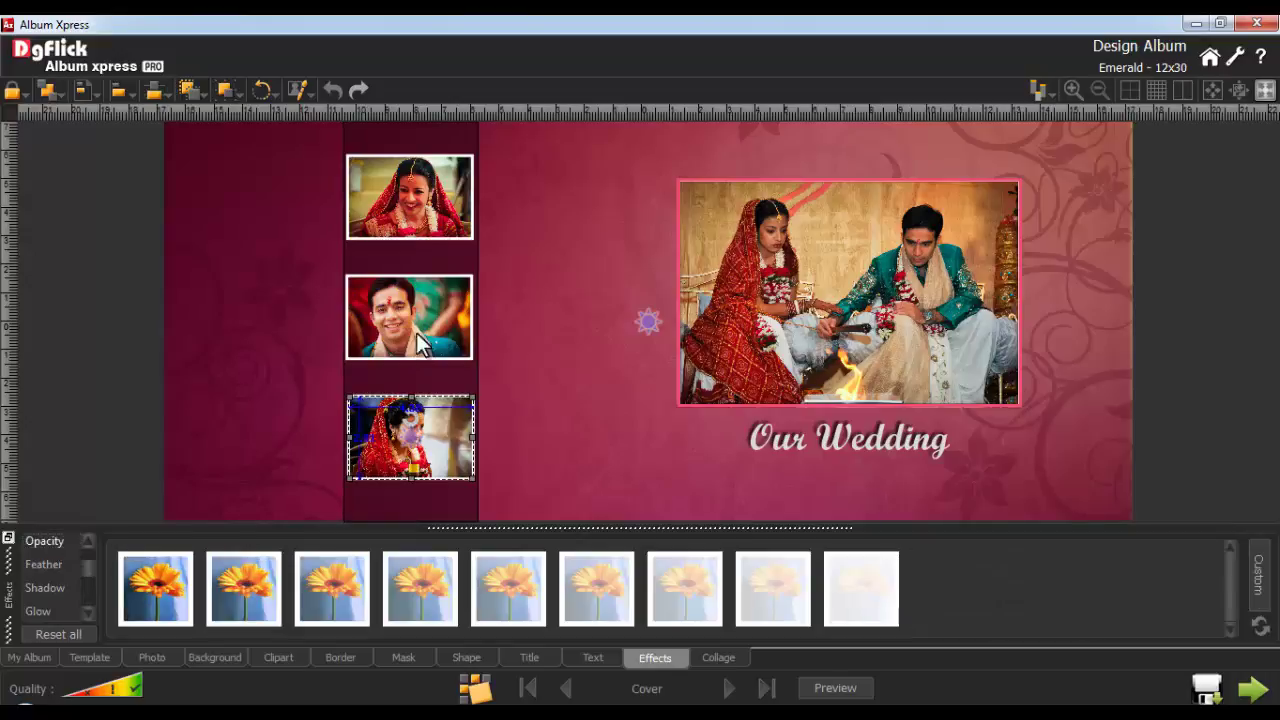
pyautogui.click(318, 588)
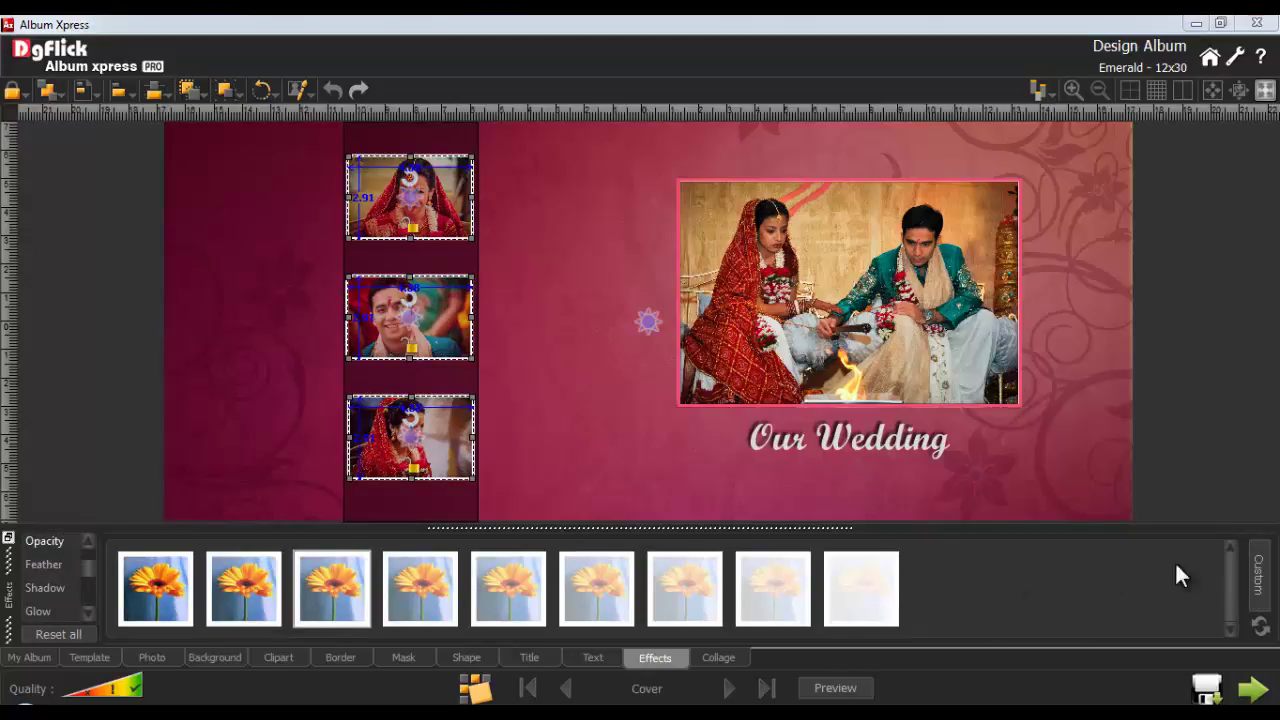
pyautogui.click(1257, 576)
pyautogui.moveTo(1232, 606); pyautogui.dragTo(1199, 607)
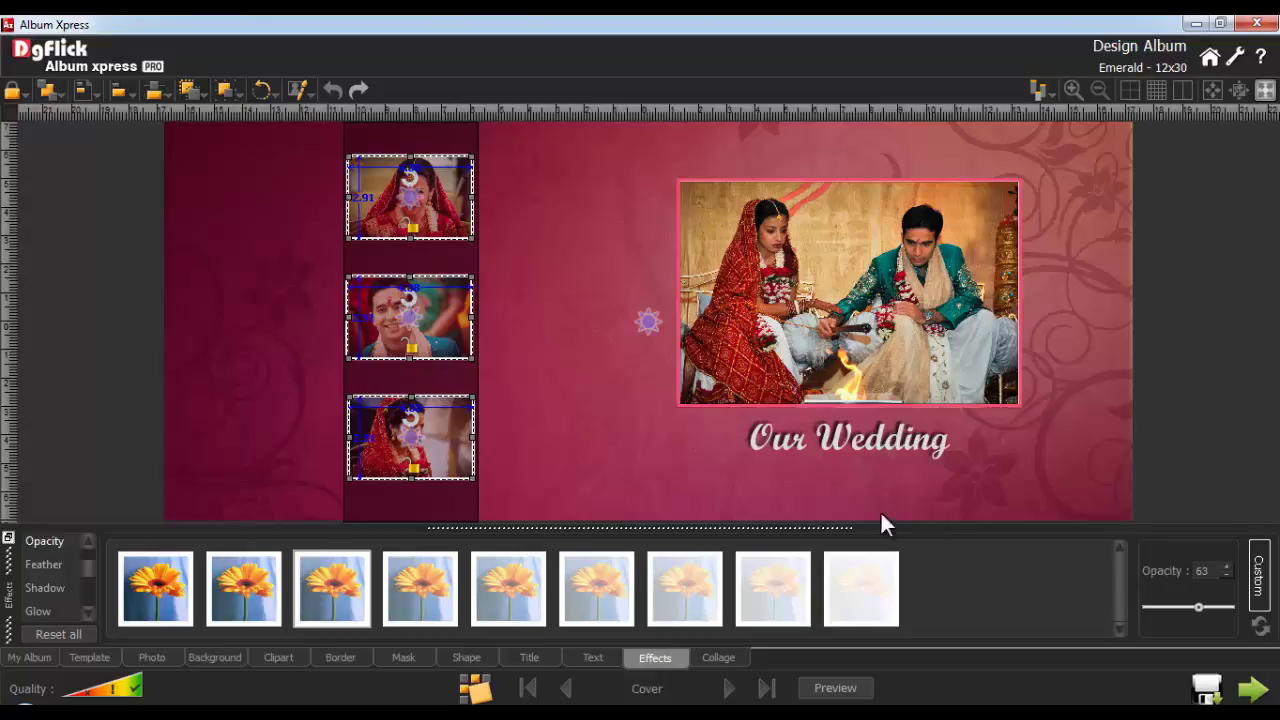
pyautogui.click(681, 480)
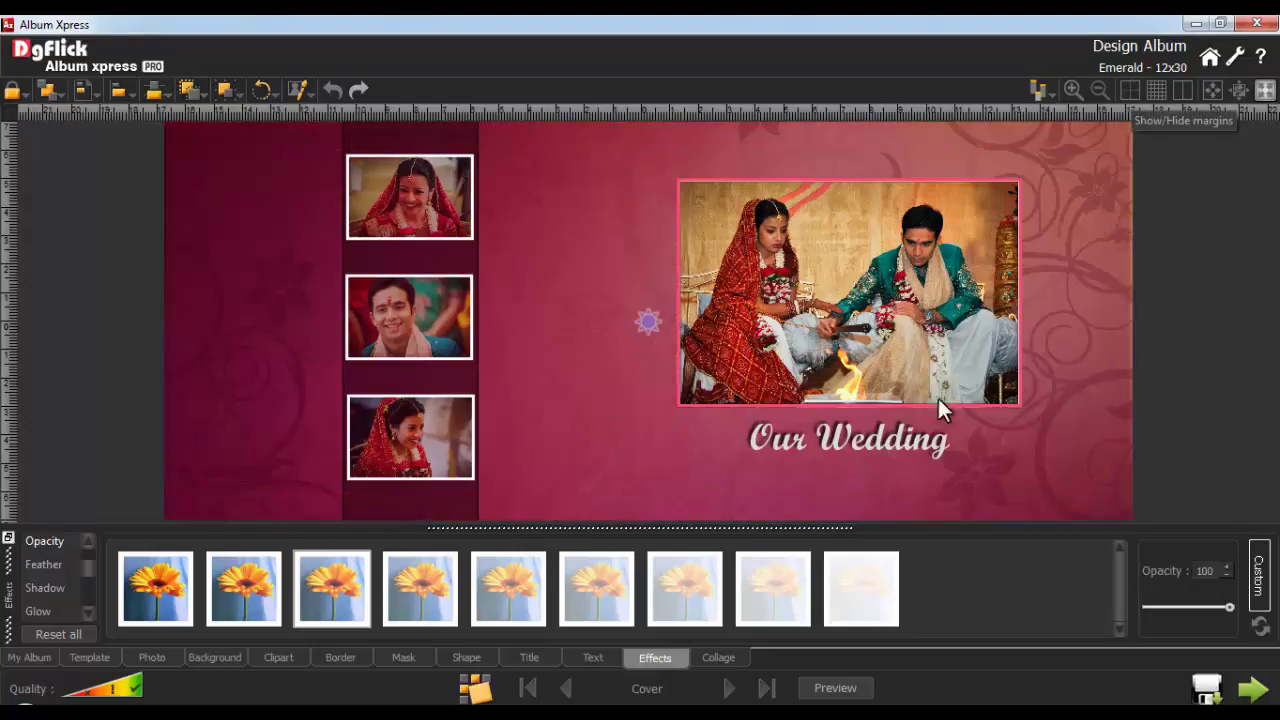
# Step: Move to spread 1–2 and apply the magenta swirl background
pyautogui.click(728, 688)
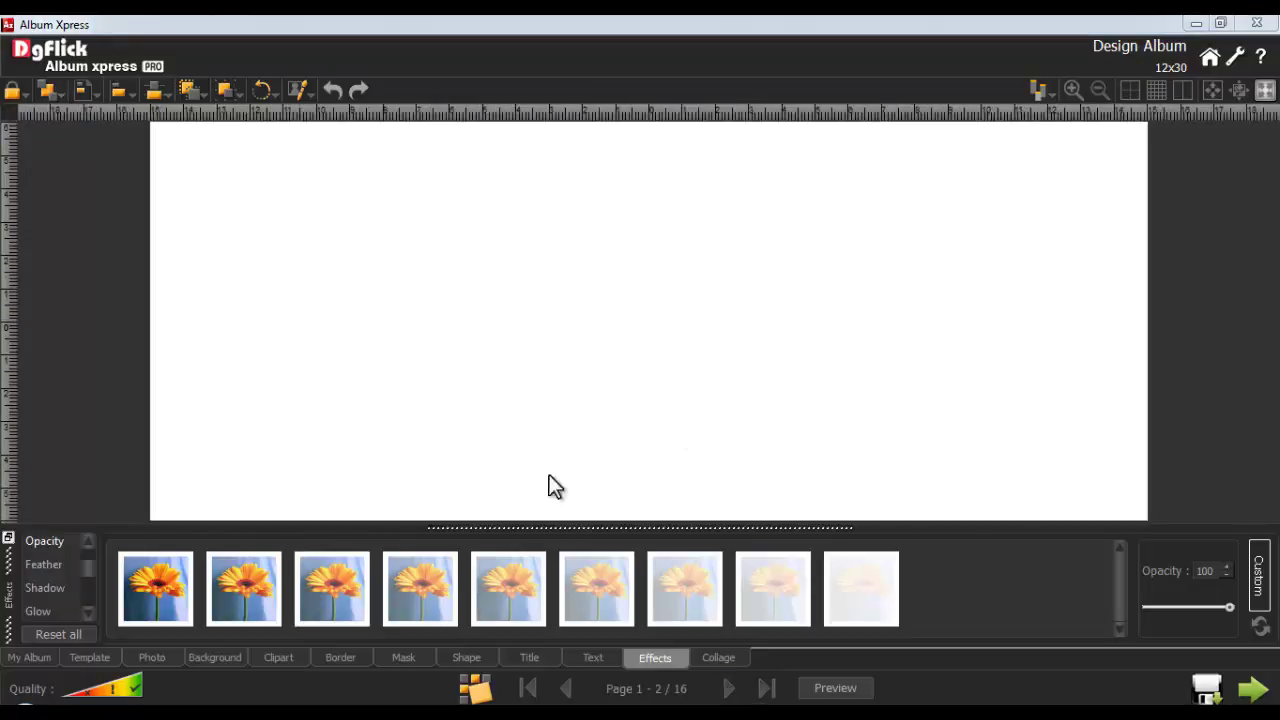
pyautogui.click(218, 658)
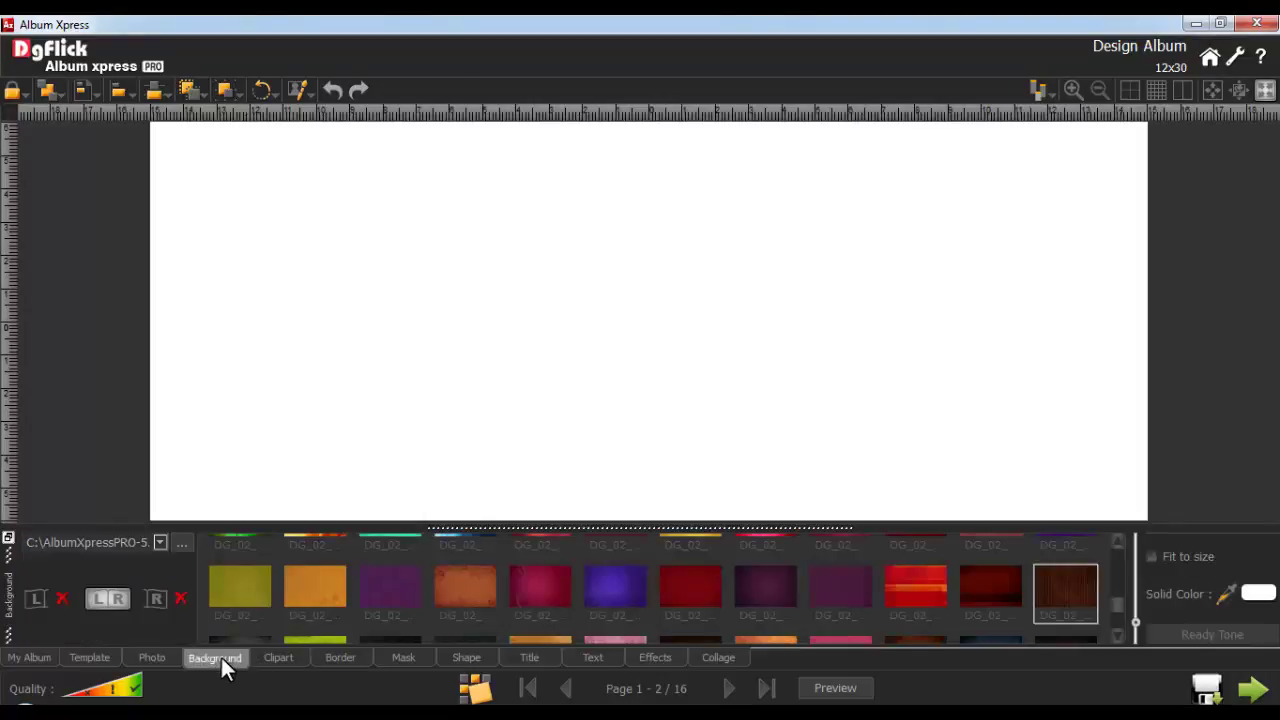
pyautogui.click(530, 586)
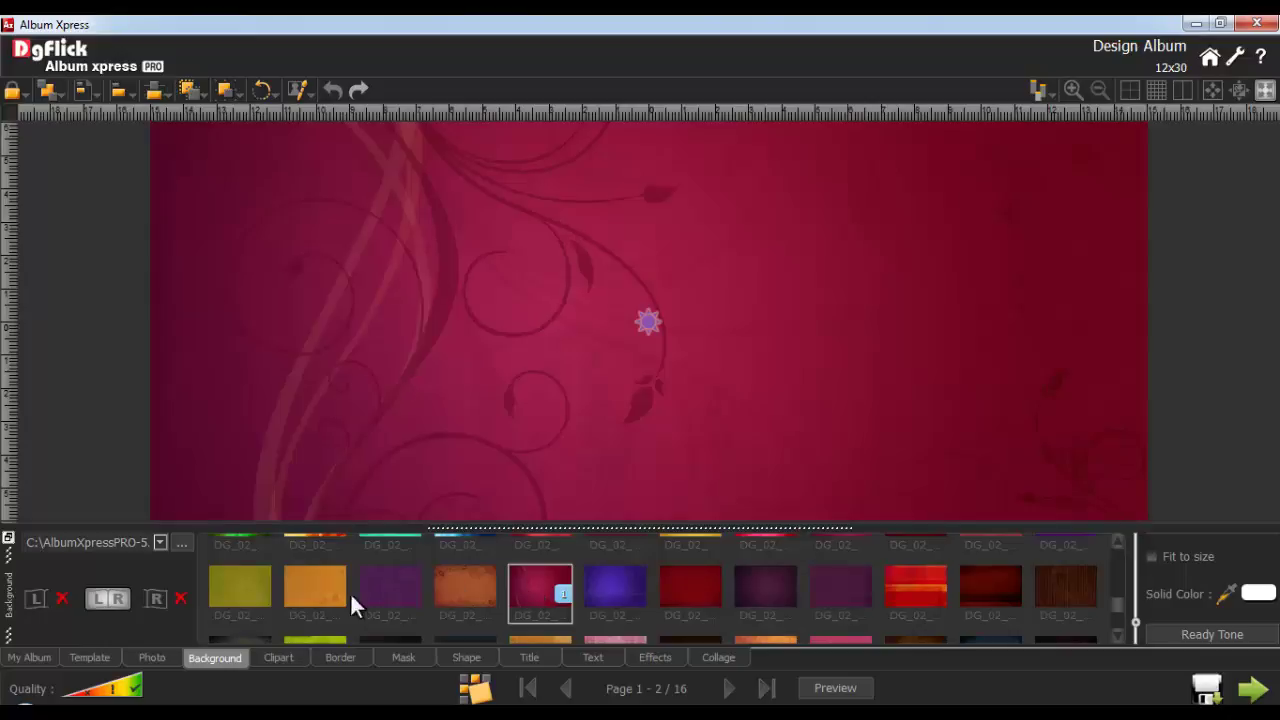
# Step: Set the couple-on-stairs photo as the right page's background
pyautogui.click(151, 658)
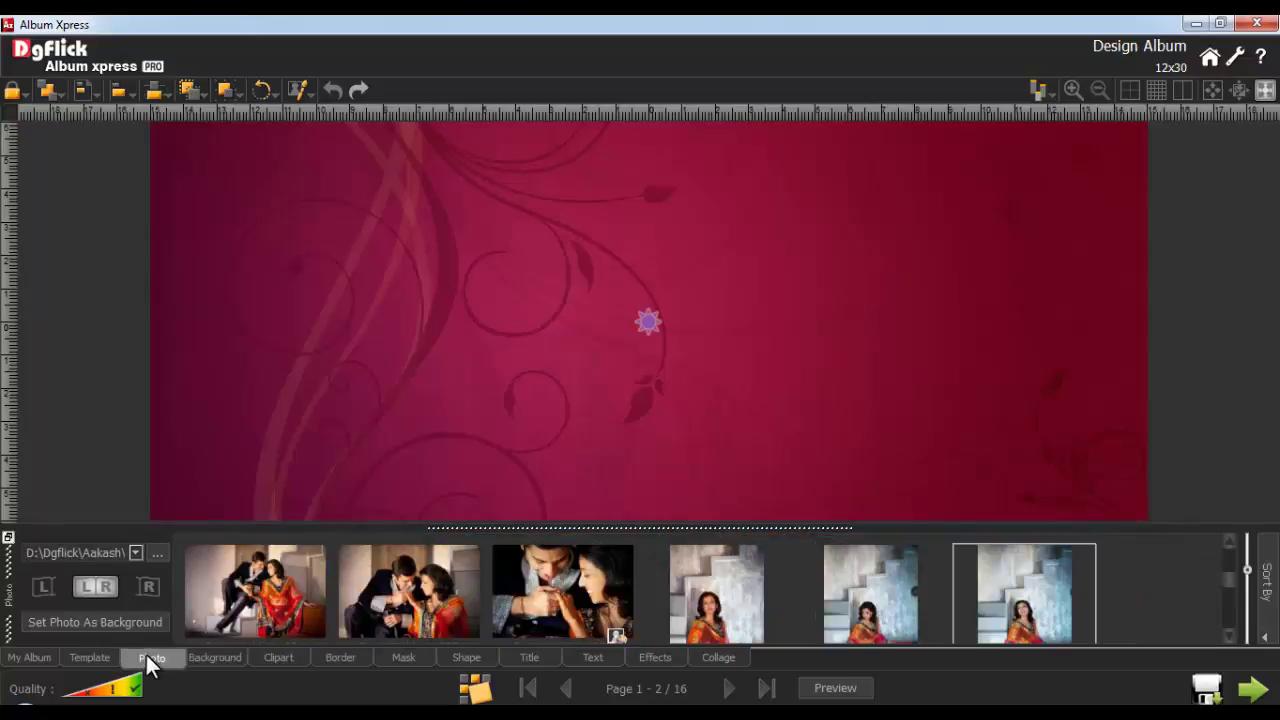
pyautogui.click(150, 587)
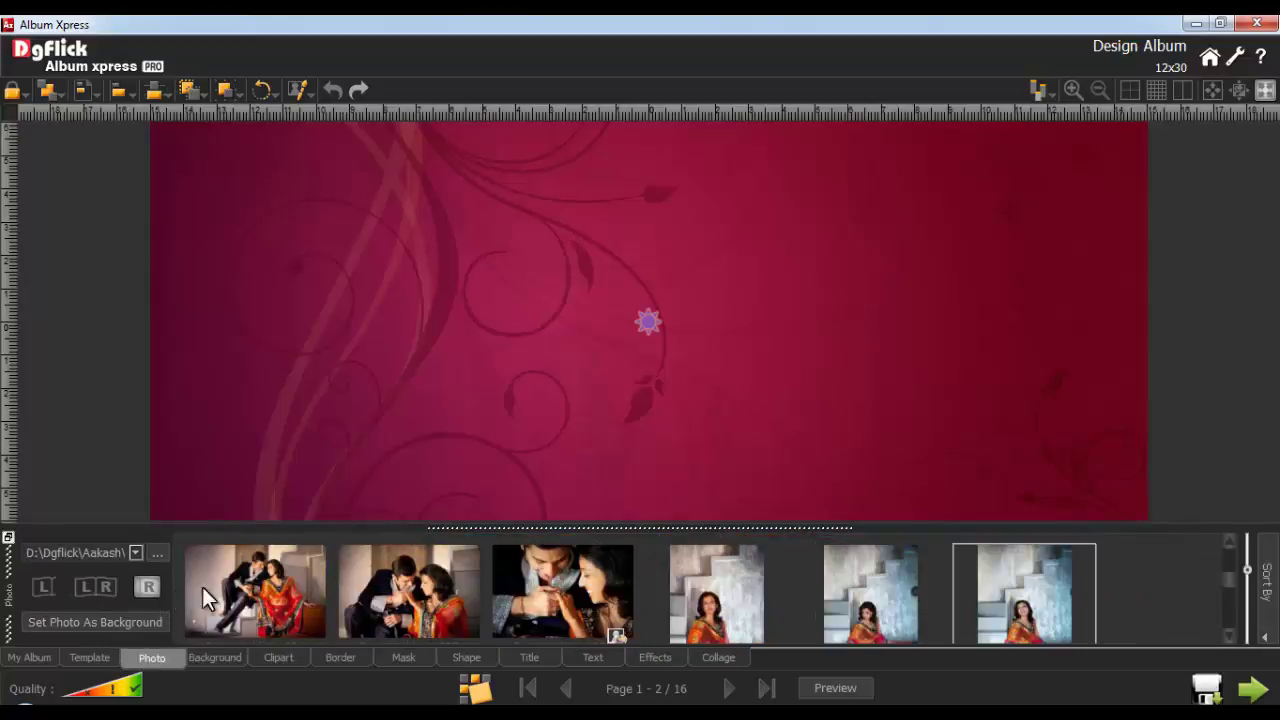
pyautogui.click(245, 590)
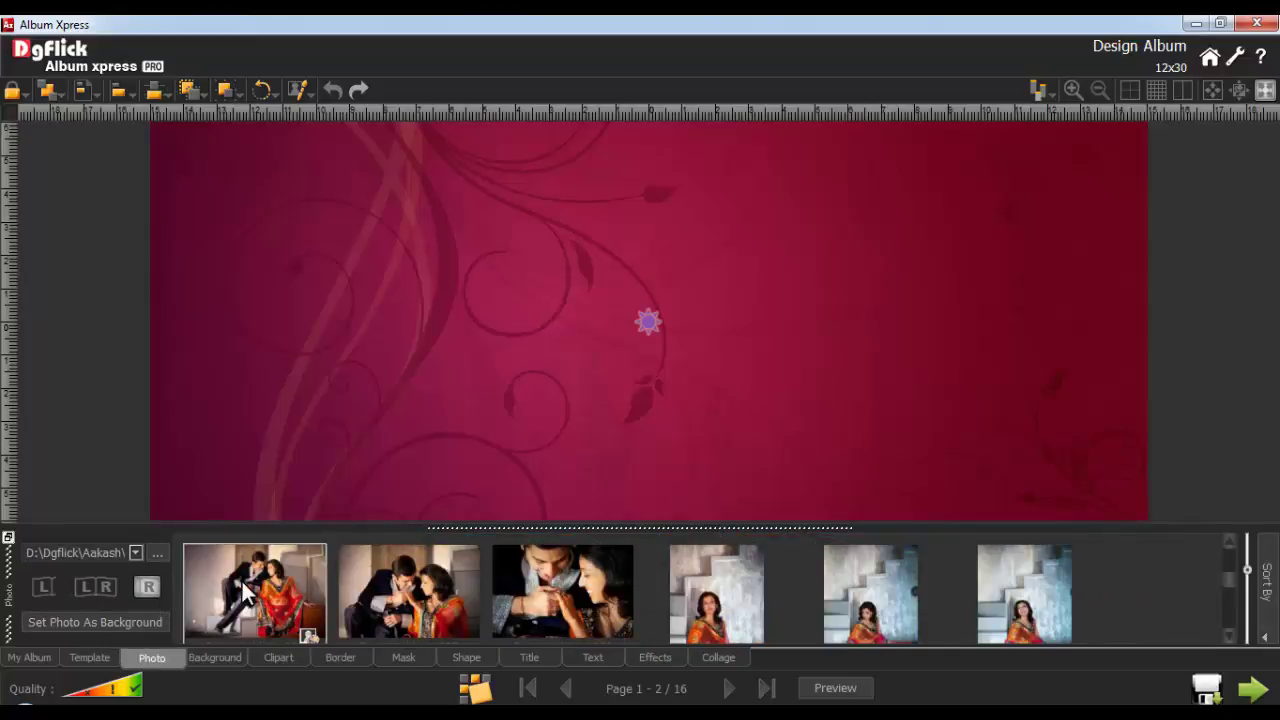
pyautogui.click(110, 621)
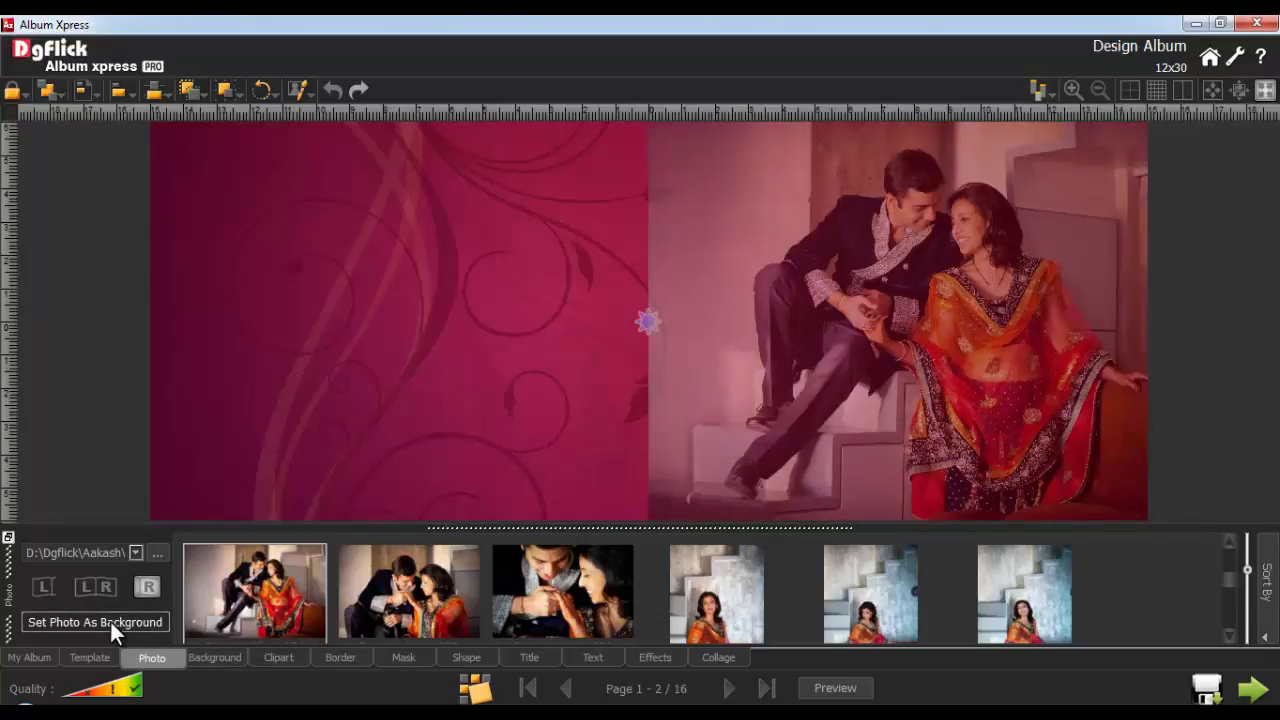
pyautogui.click(403, 657)
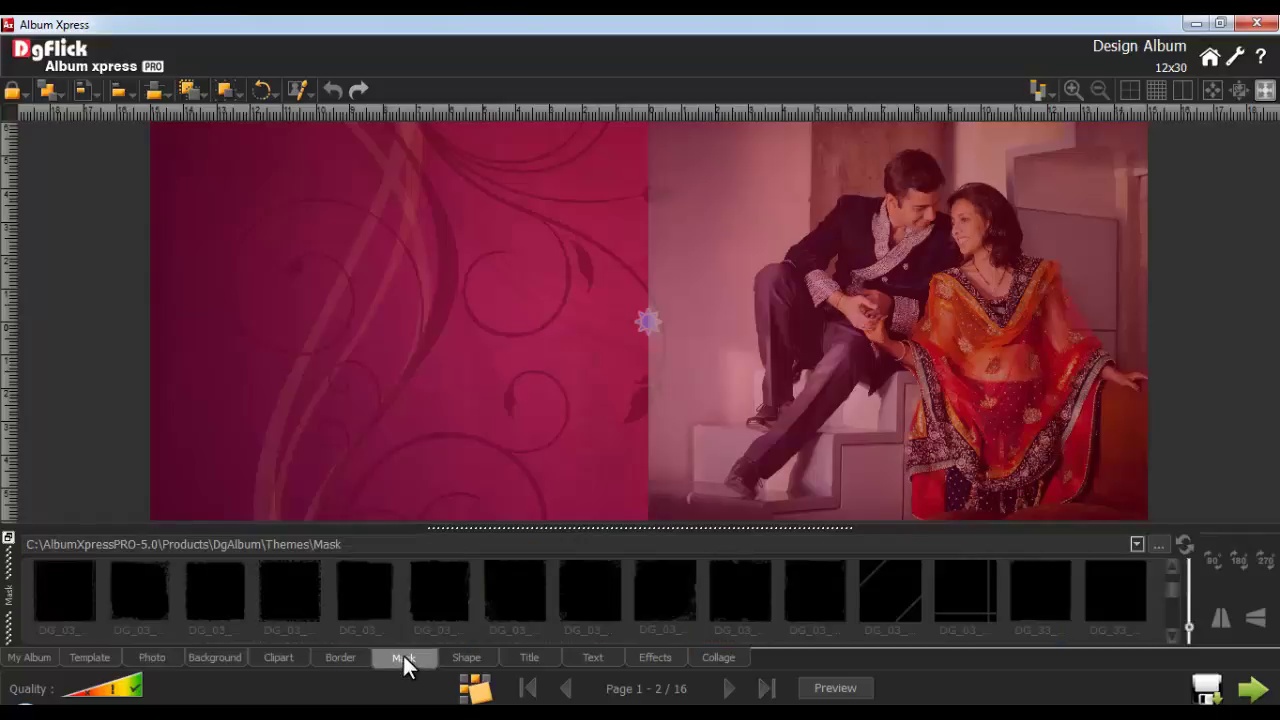
# Step: Apply a soft-edged DG_33 mask to the right-page couple photo
pyautogui.scroll(-3, 1172, 590)
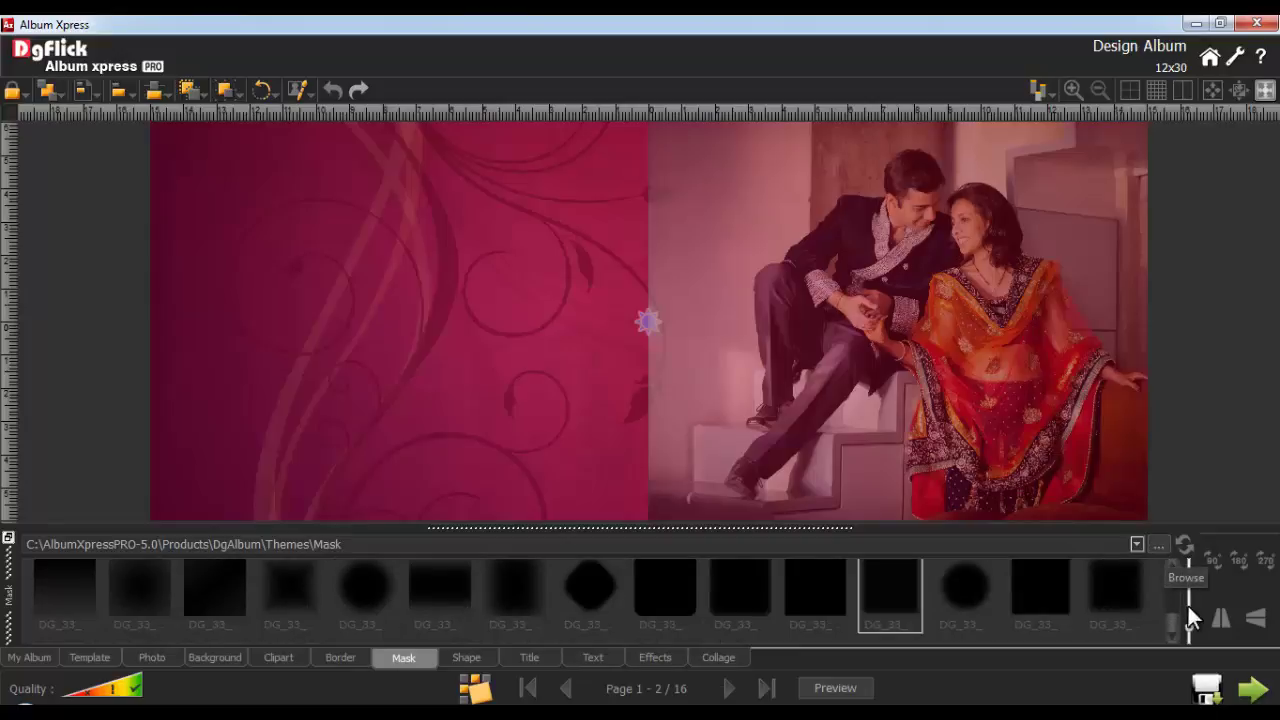
pyautogui.moveTo(1188, 606)
pyautogui.mouseDown()
pyautogui.moveTo(1191, 626)
pyautogui.moveTo(1192, 614)
pyautogui.mouseUp()
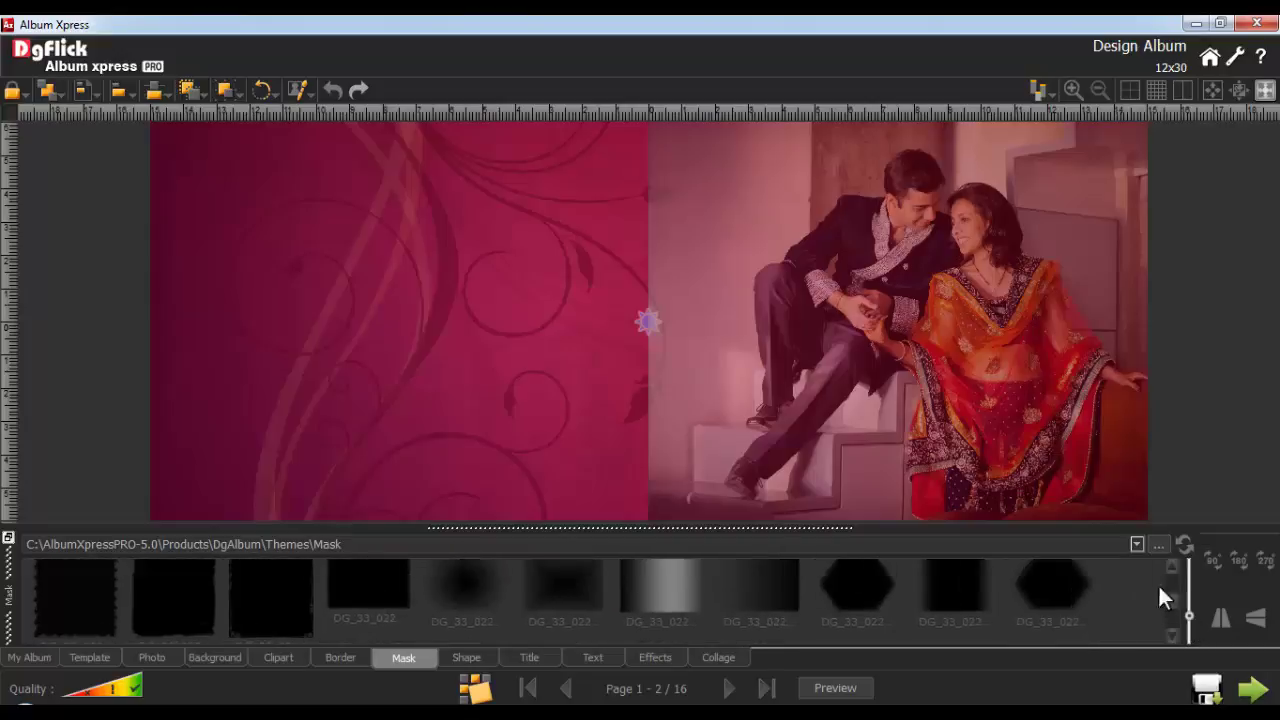
pyautogui.click(980, 412)
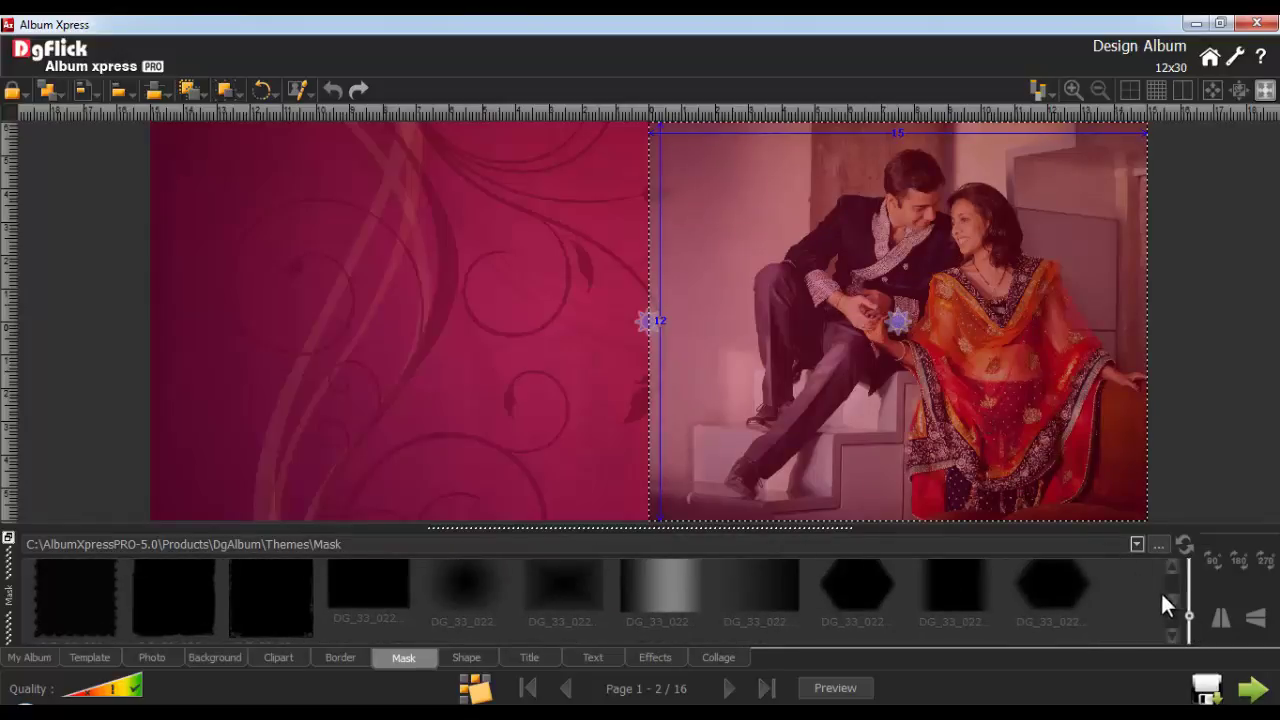
pyautogui.scroll(-3, 1165, 605)
pyautogui.click(194, 592)
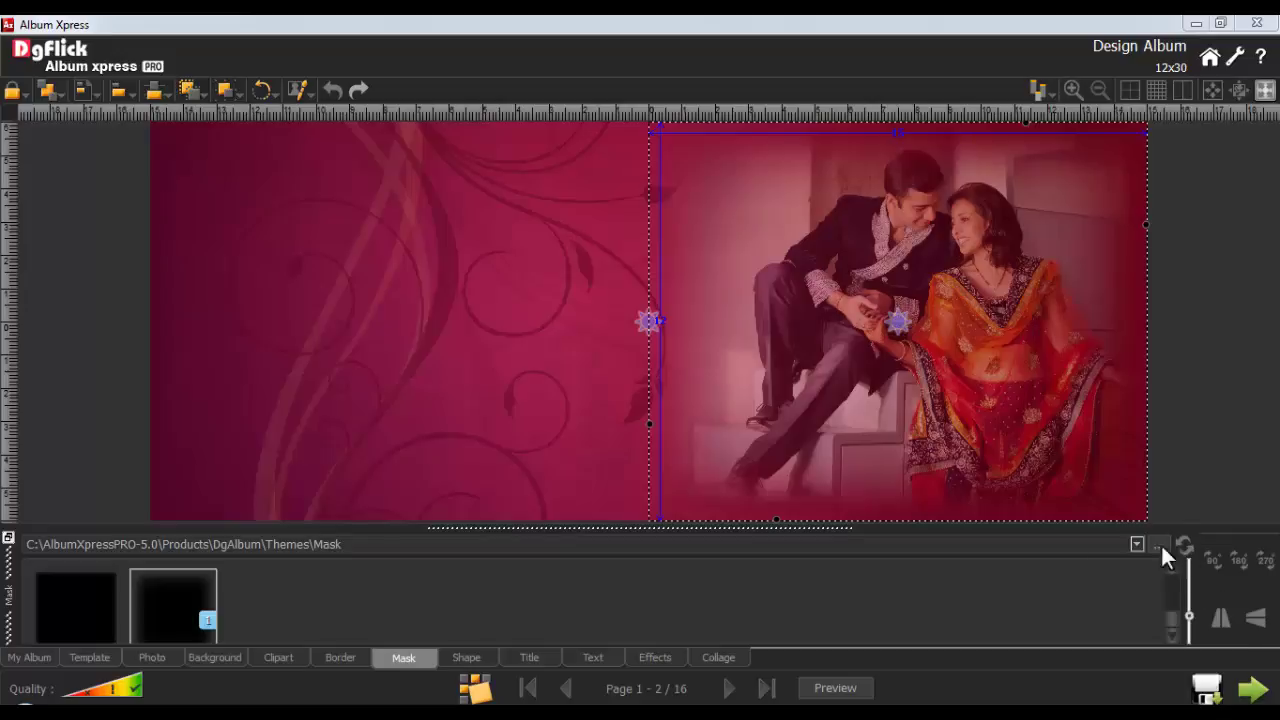
pyautogui.click(160, 655)
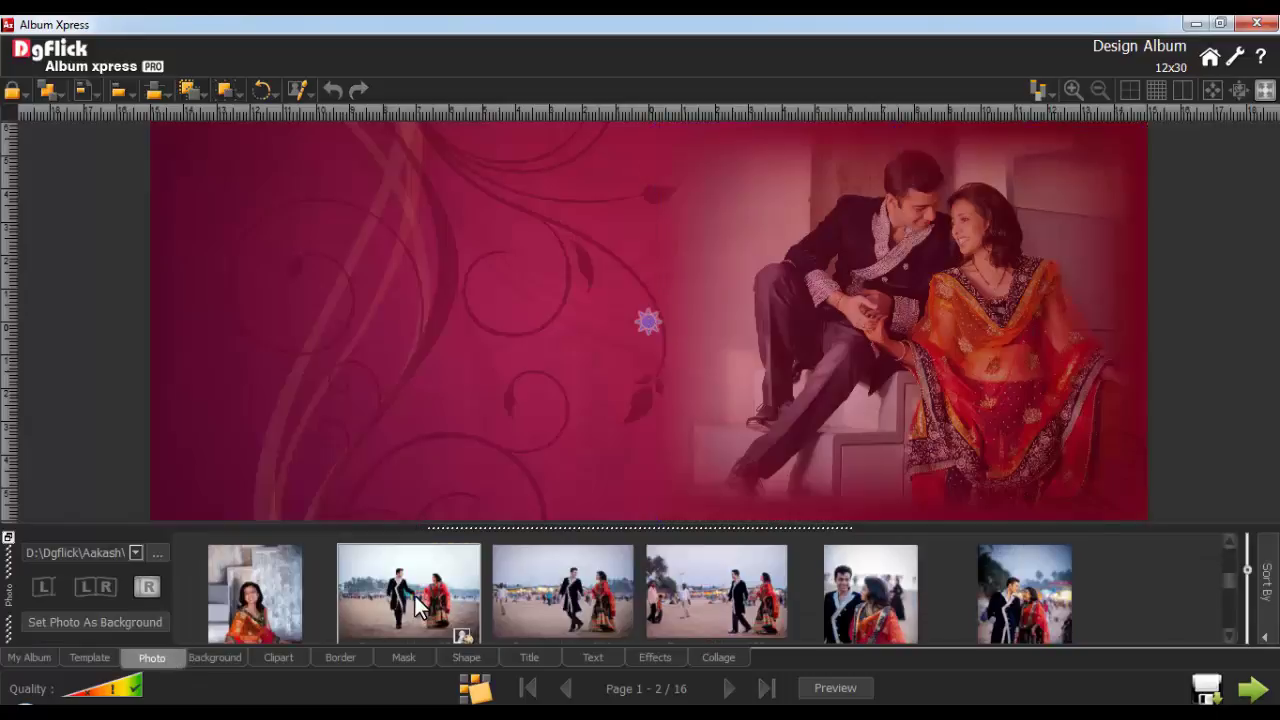
# Step: Place two beach photos on the left page and select both
pyautogui.doubleClick(420, 605)
pyautogui.doubleClick(573, 592)
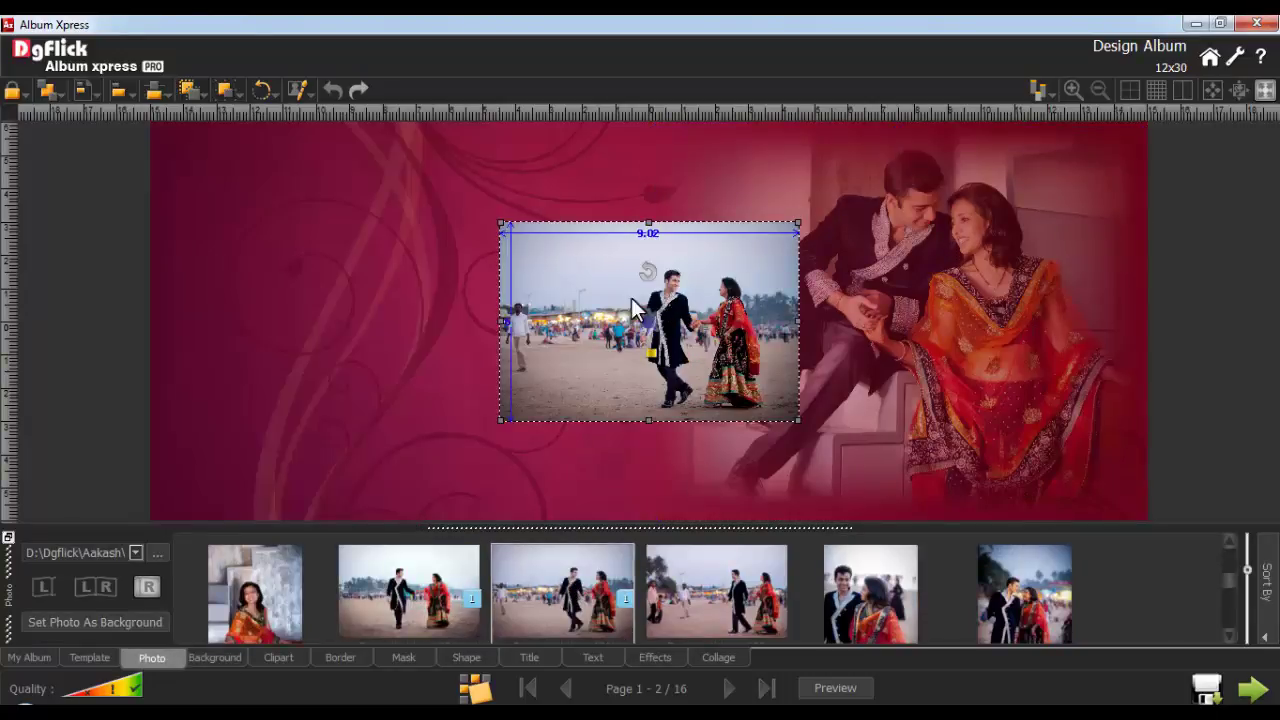
pyautogui.moveTo(634, 306); pyautogui.dragTo(337, 240)
pyautogui.keyDown('ctrl'); pyautogui.click(588, 285); pyautogui.keyUp('ctrl')
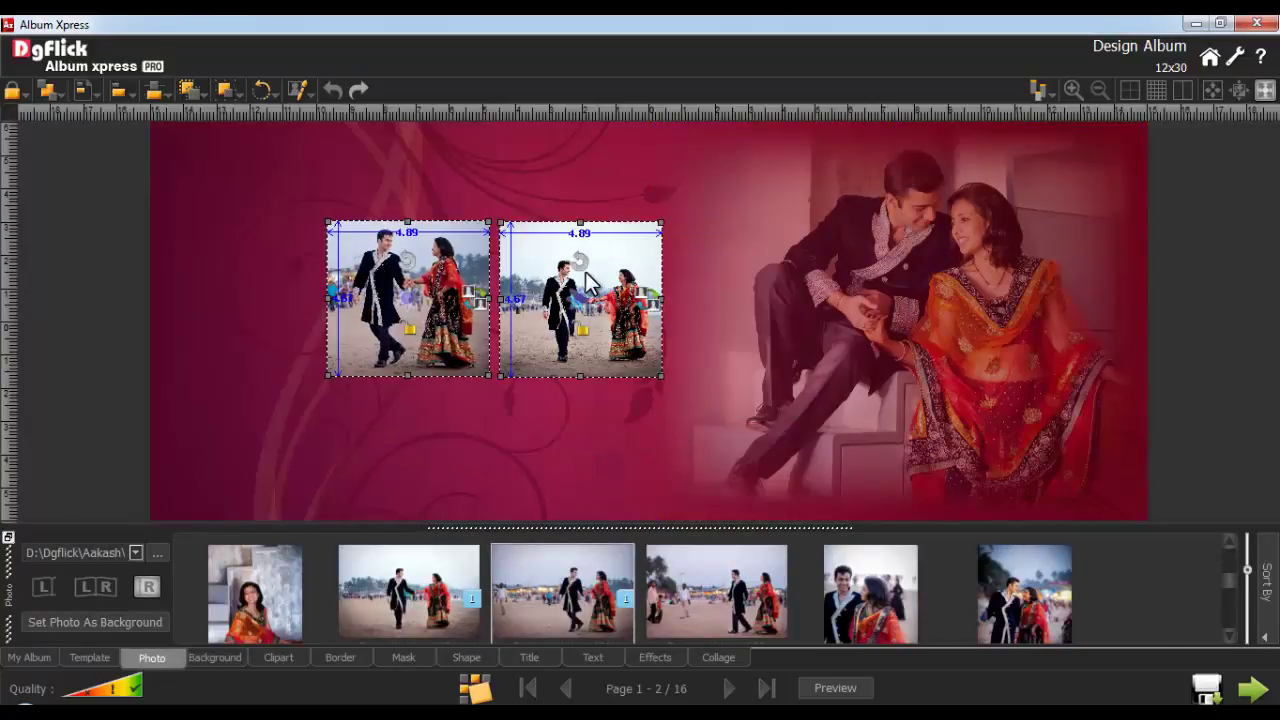
# Step: Align both beach photos top-left, shift them onto the spread, and reframe the right one
pyautogui.click(90, 92)
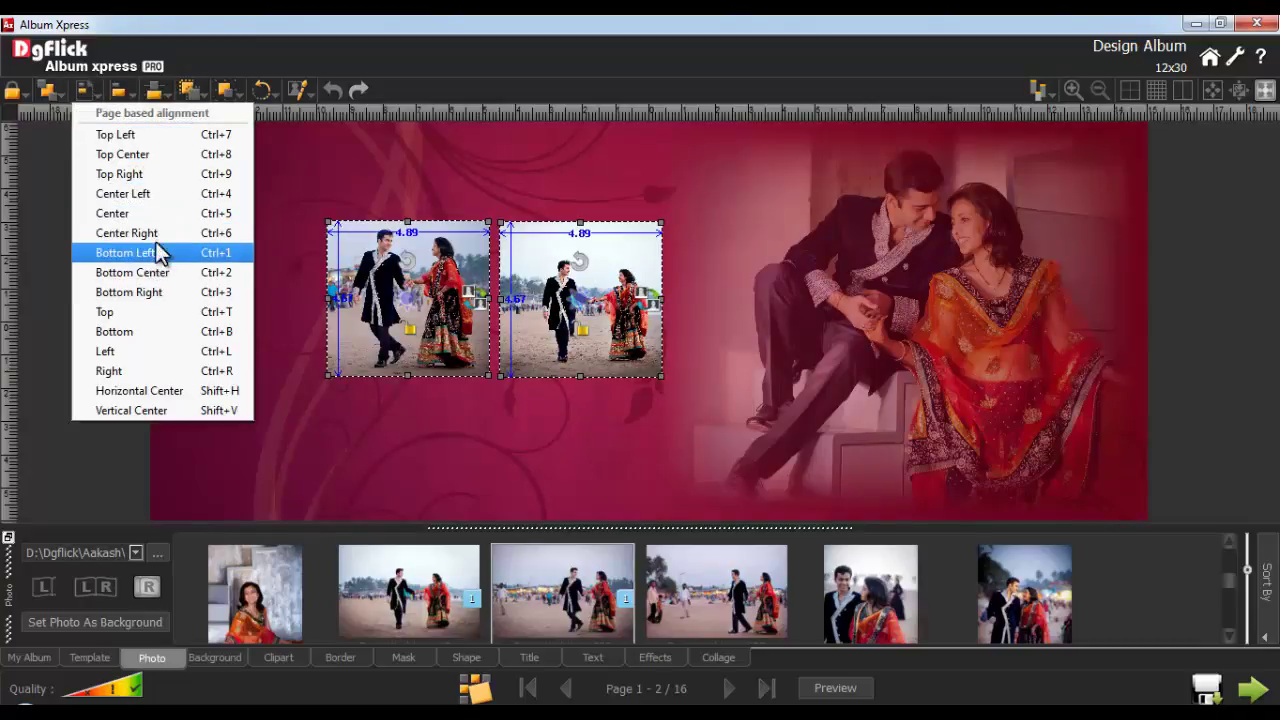
pyautogui.click(130, 134)
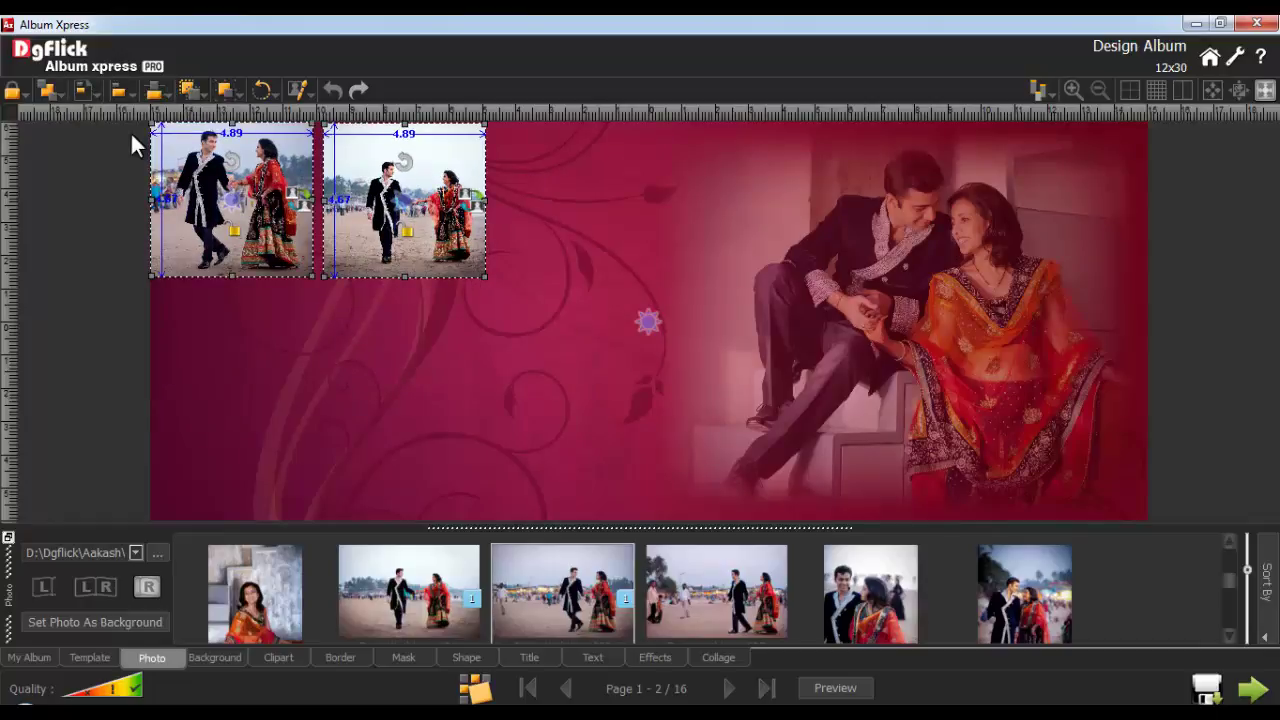
pyautogui.moveTo(193, 188); pyautogui.dragTo(300, 231)
pyautogui.click(512, 250)
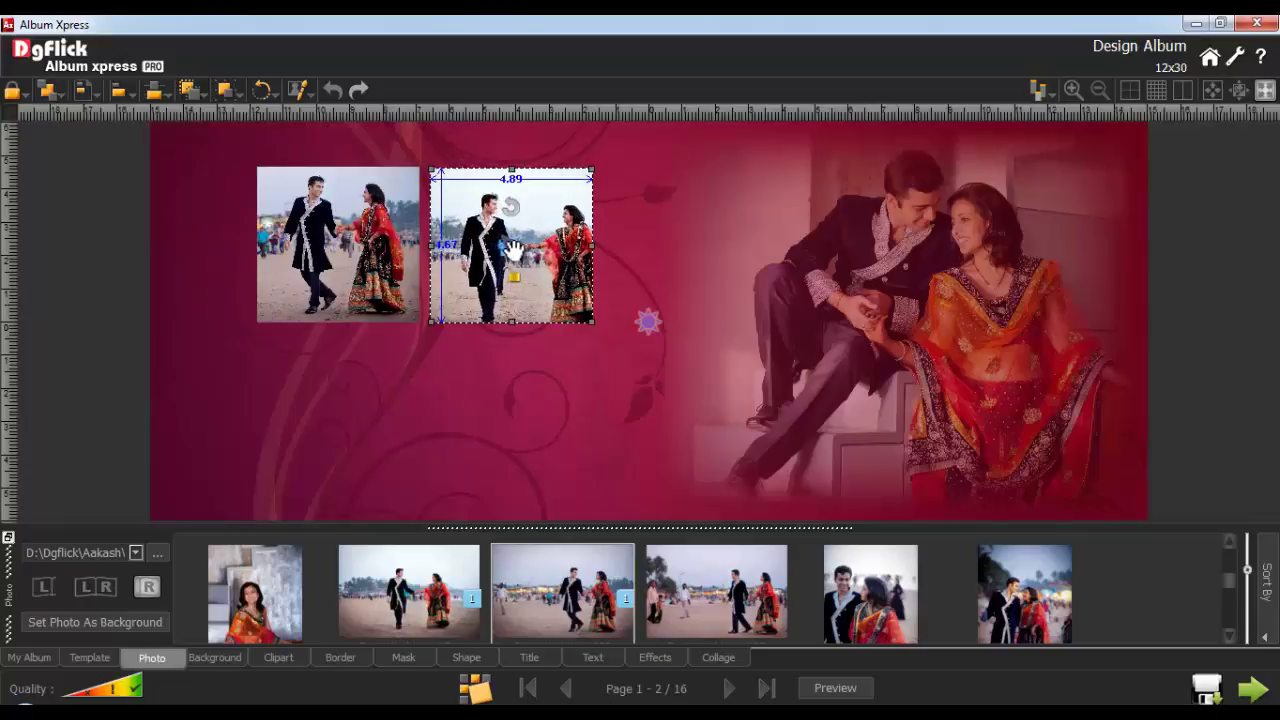
pyautogui.moveTo(512, 250); pyautogui.dragTo(497, 245)
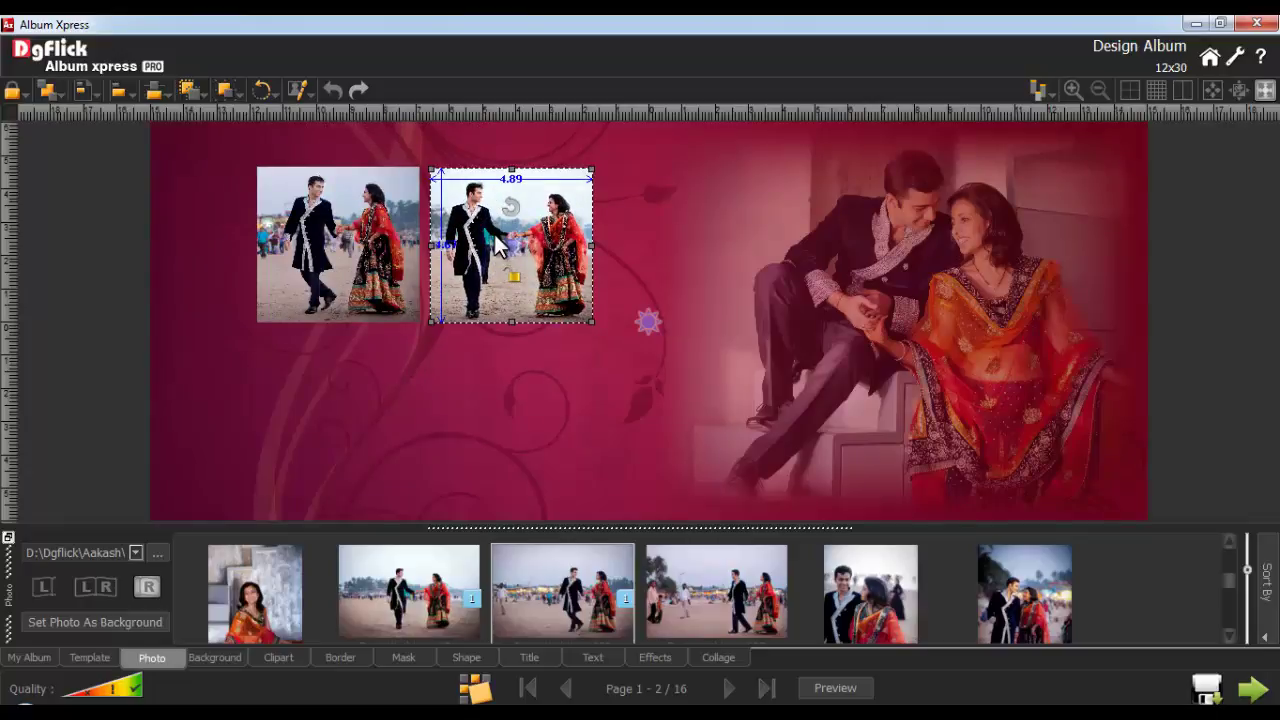
# Step: Give the right beach photo rounded corners, grey Colorize and a darker drop shadow
pyautogui.click(406, 655)
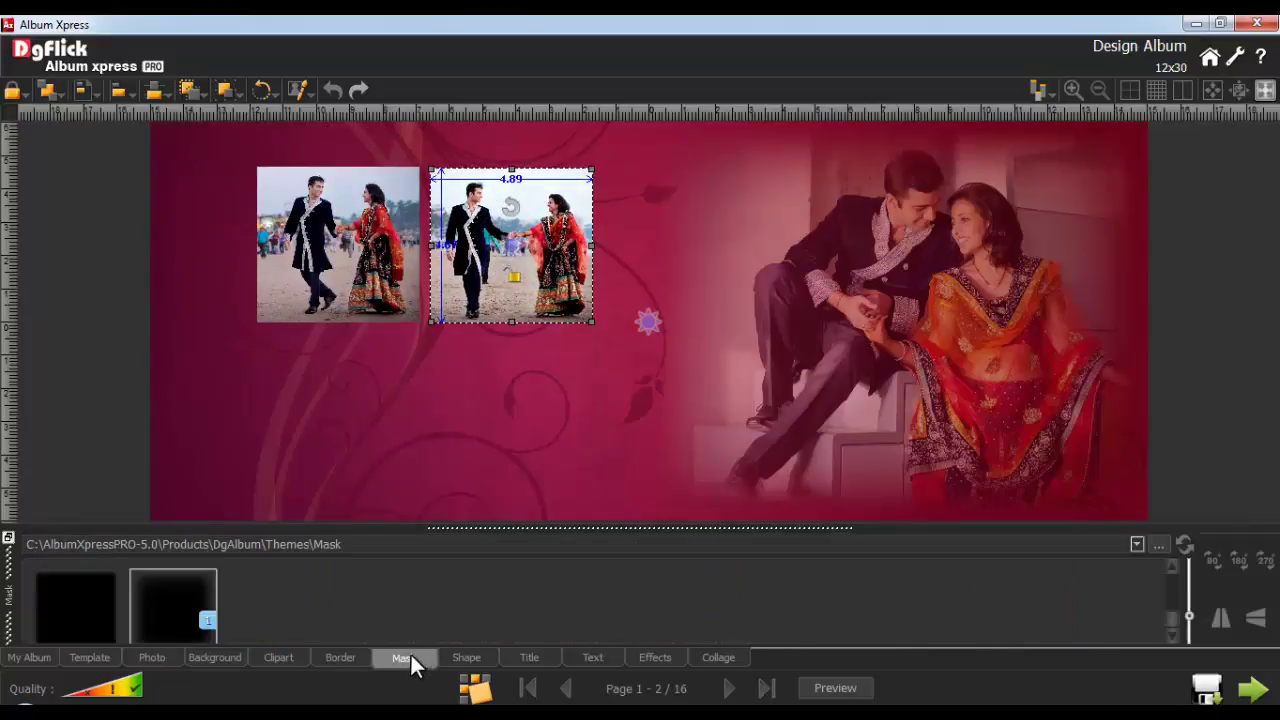
pyautogui.click(860, 608)
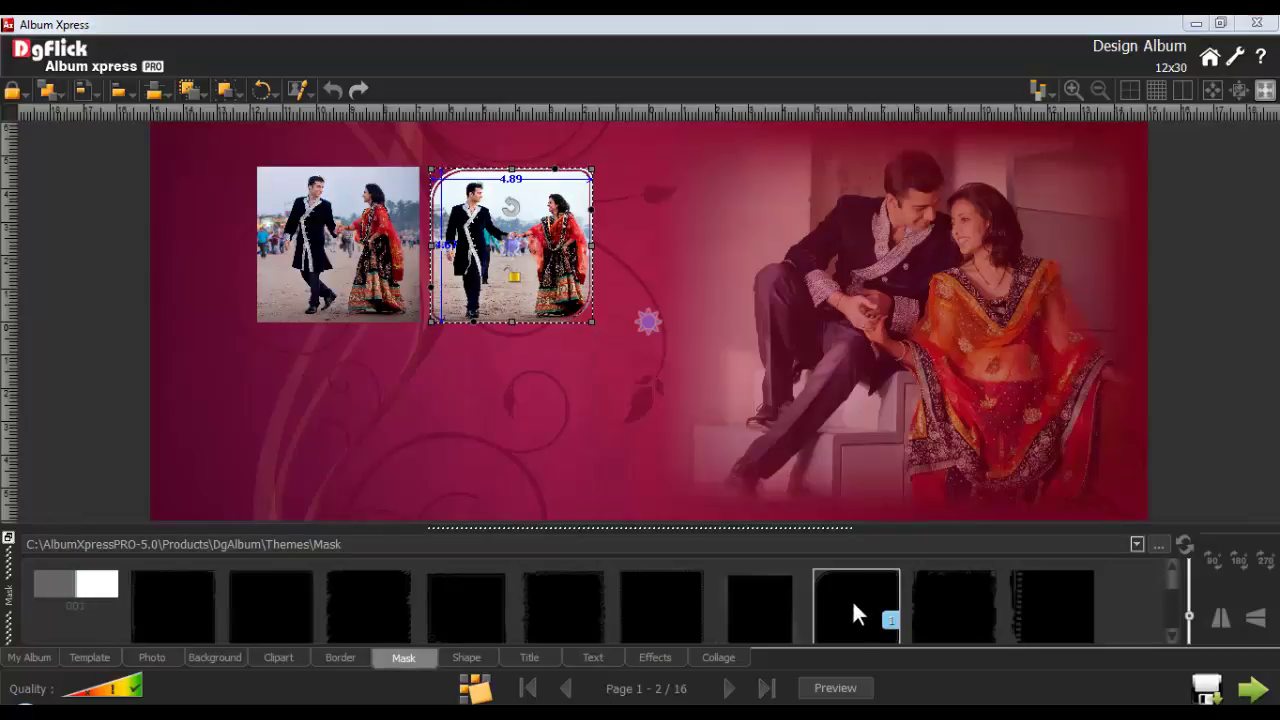
pyautogui.click(654, 658)
pyautogui.scroll(2, 50, 560)
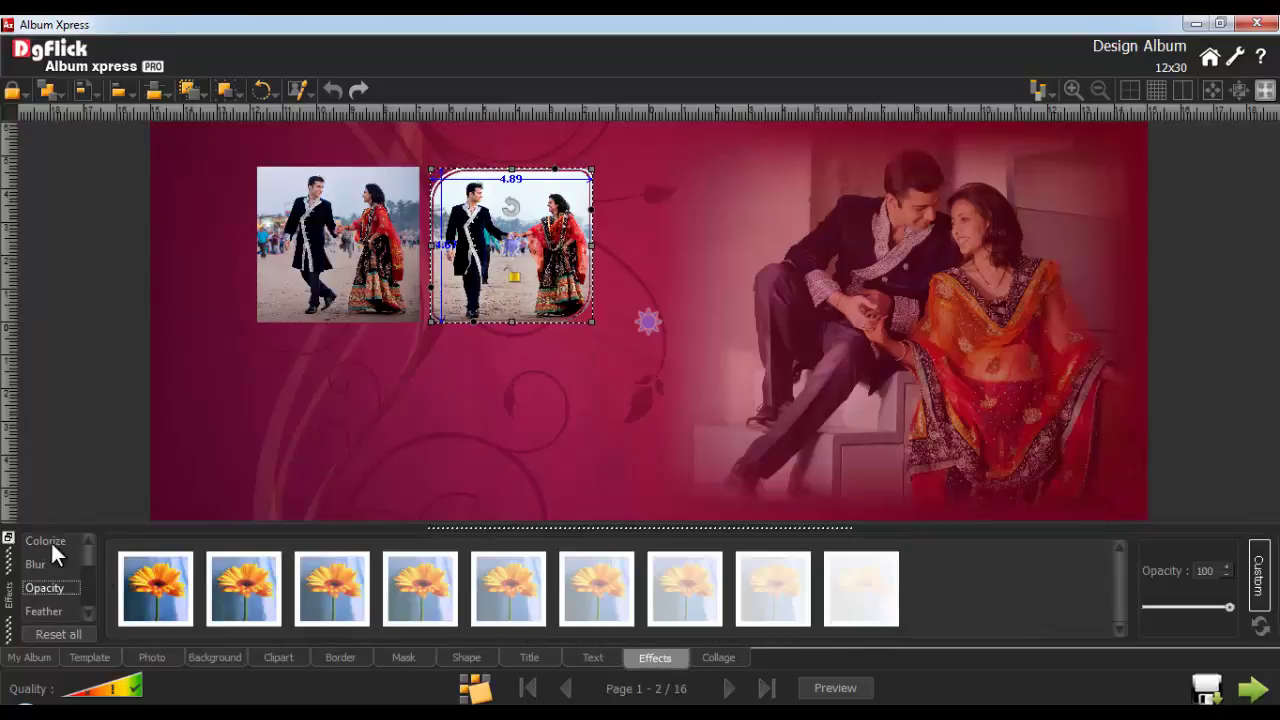
pyautogui.click(50, 540)
pyautogui.click(151, 584)
pyautogui.scroll(-1, 46, 600)
pyautogui.click(46, 611)
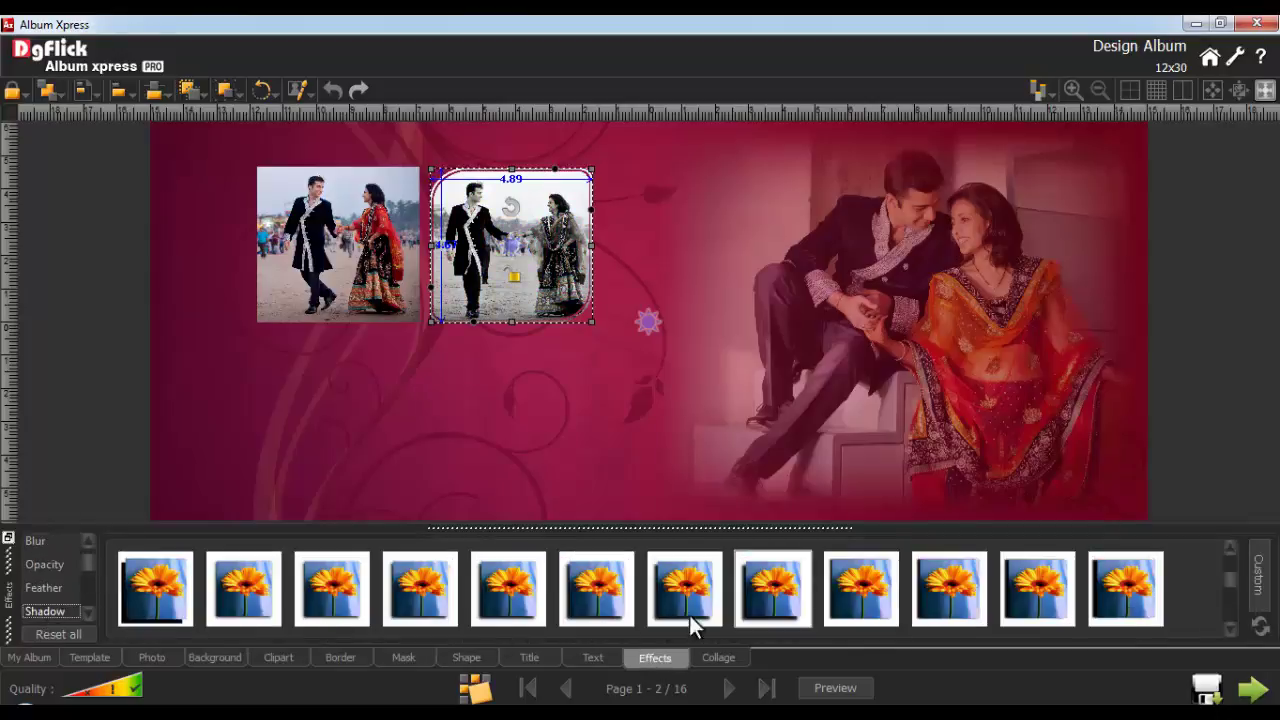
pyautogui.click(753, 598)
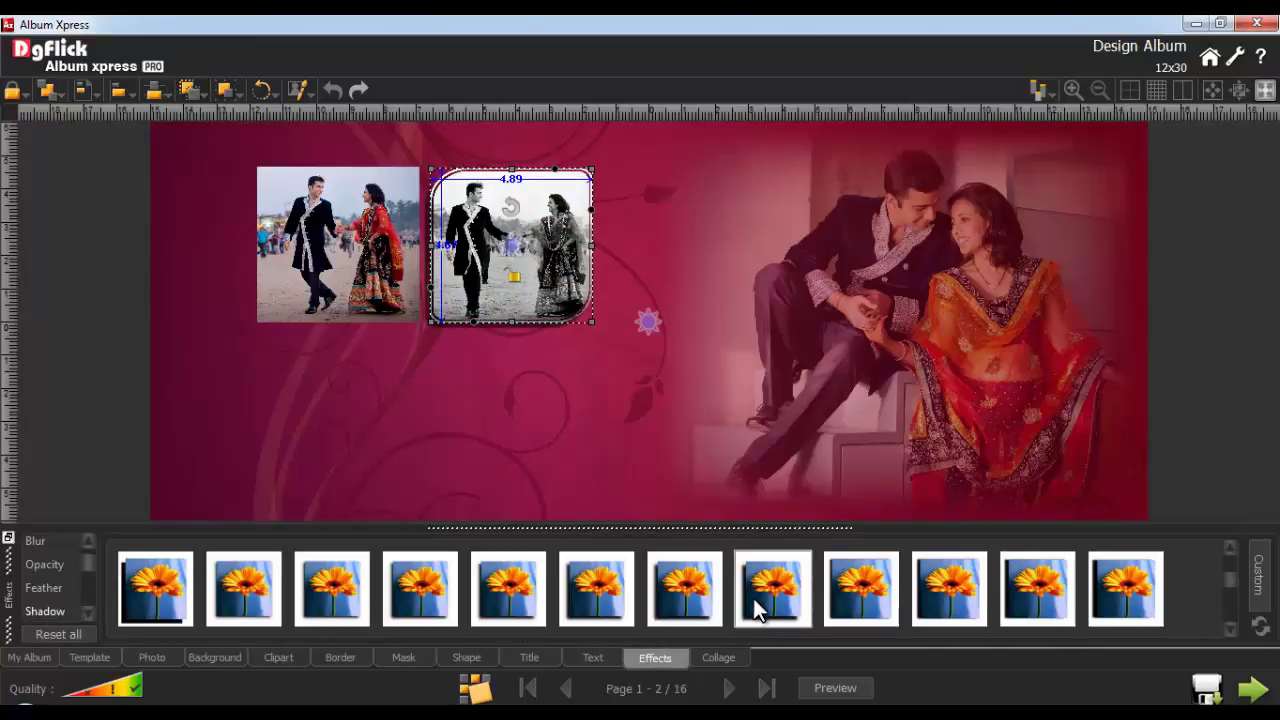
# Step: Copy the right photo's effects and paste them onto the left beach photo
pyautogui.rightClick(538, 283)
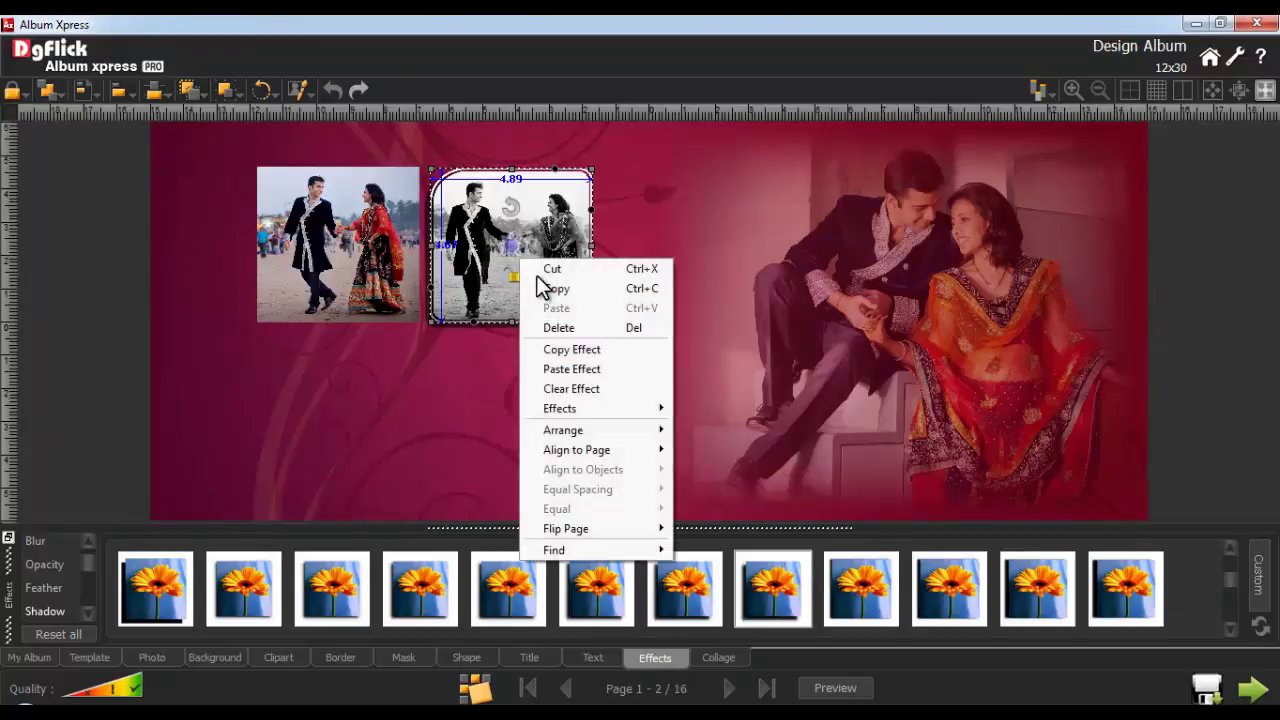
pyautogui.click(566, 349)
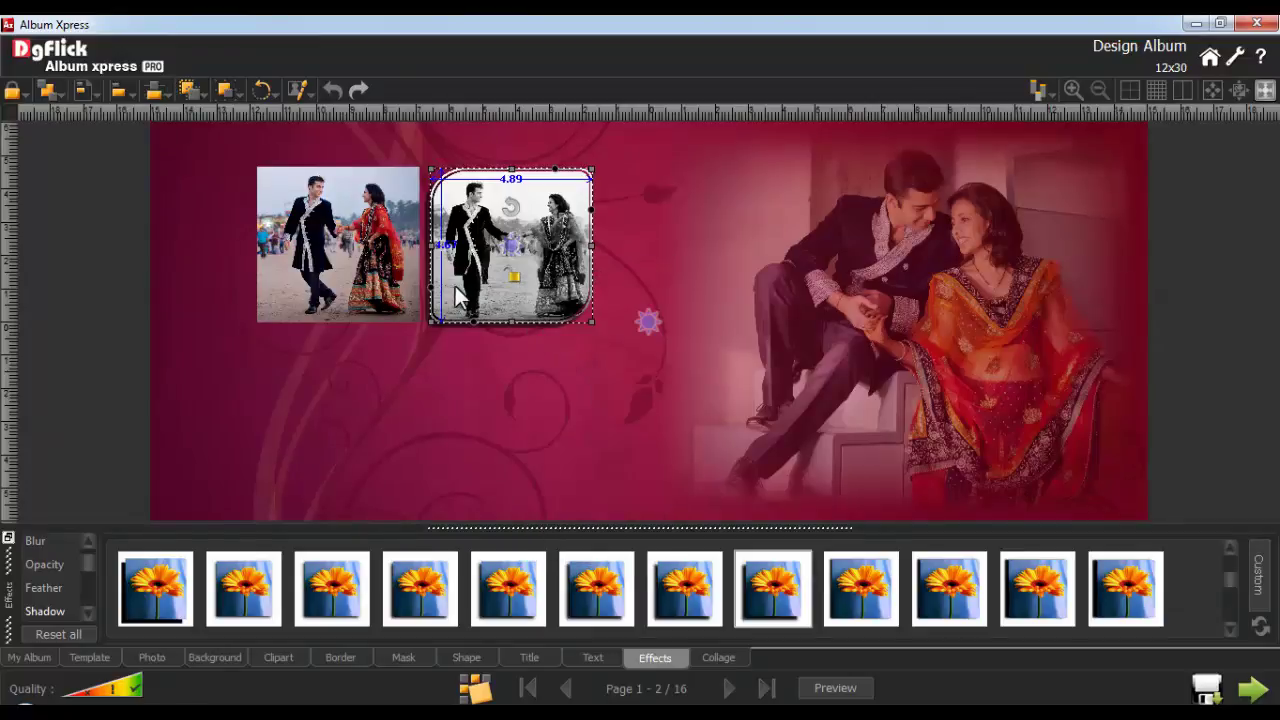
pyautogui.click(333, 243)
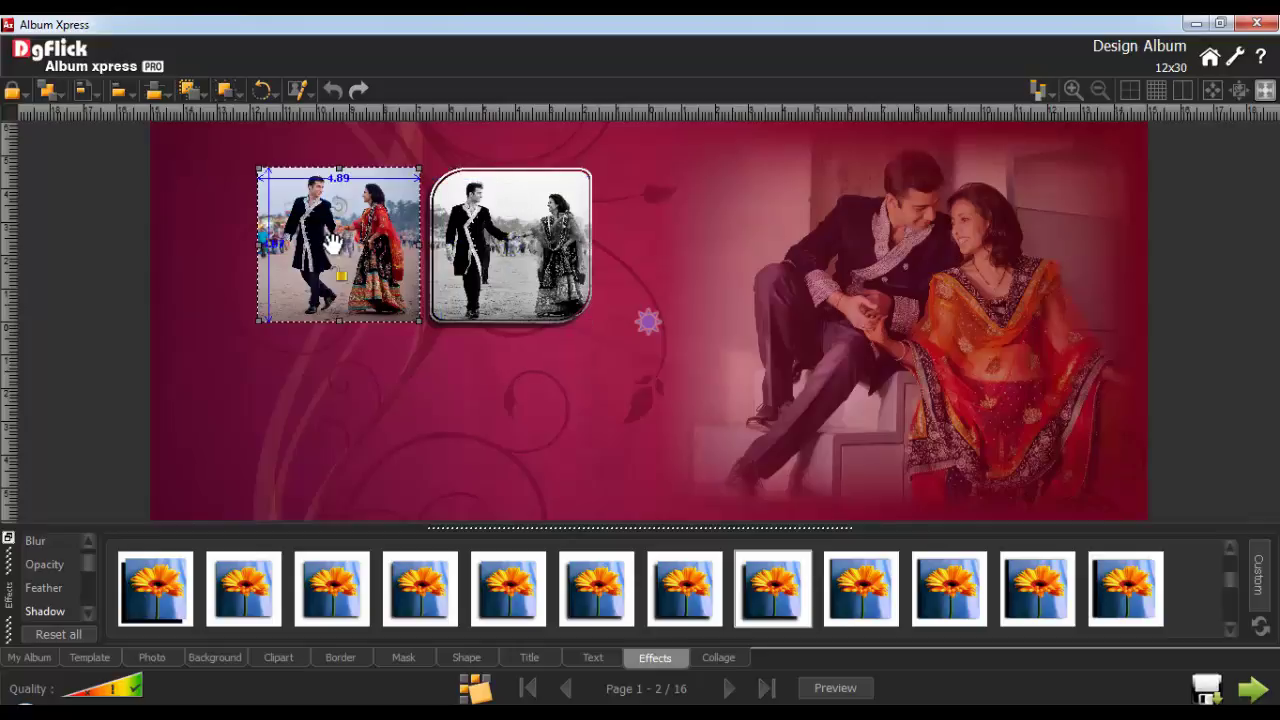
pyautogui.rightClick(317, 237)
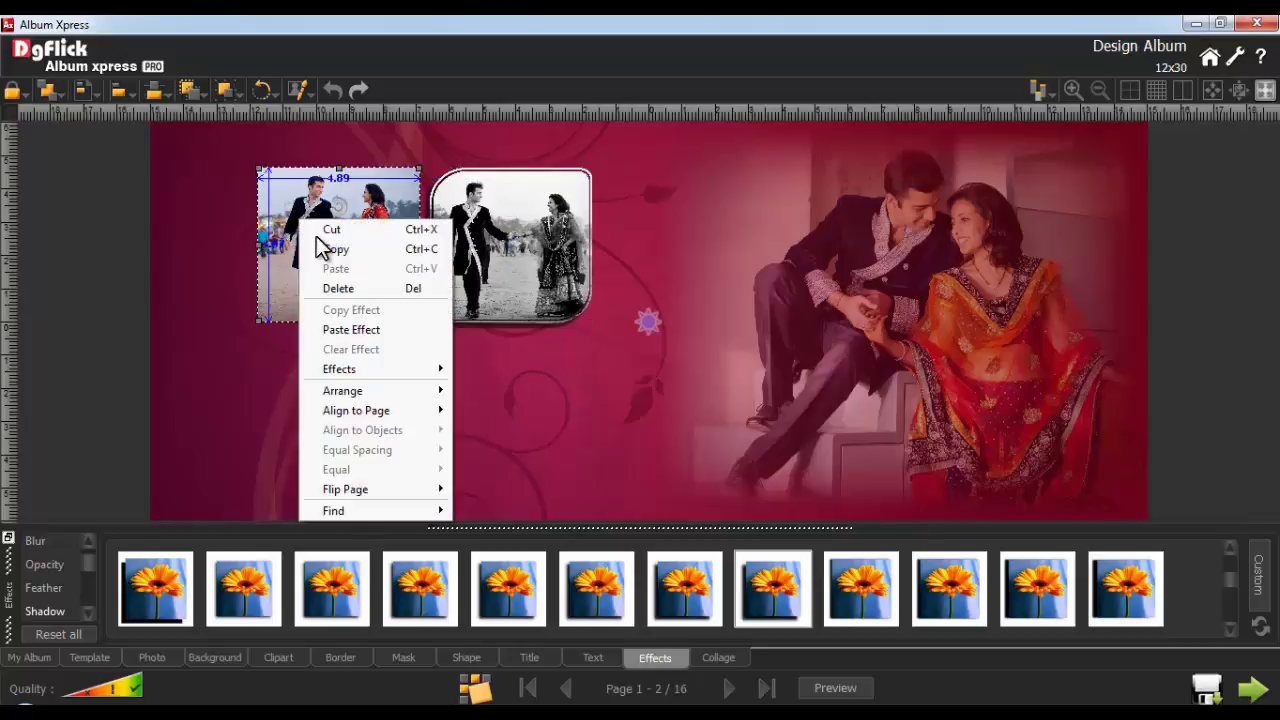
pyautogui.click(360, 329)
# Step: Add the couple-on-sofa photo below the beach photos with a soft-edged mask
pyautogui.click(152, 657)
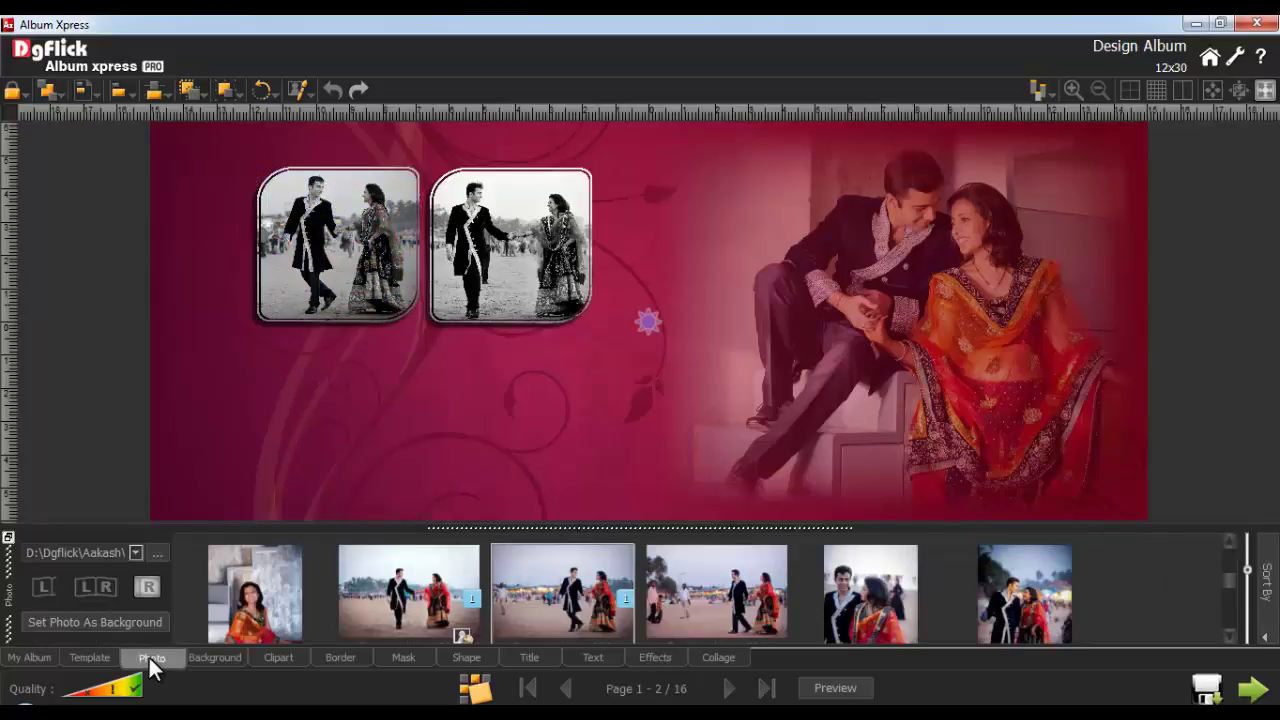
pyautogui.moveTo(878, 584); pyautogui.dragTo(369, 440)
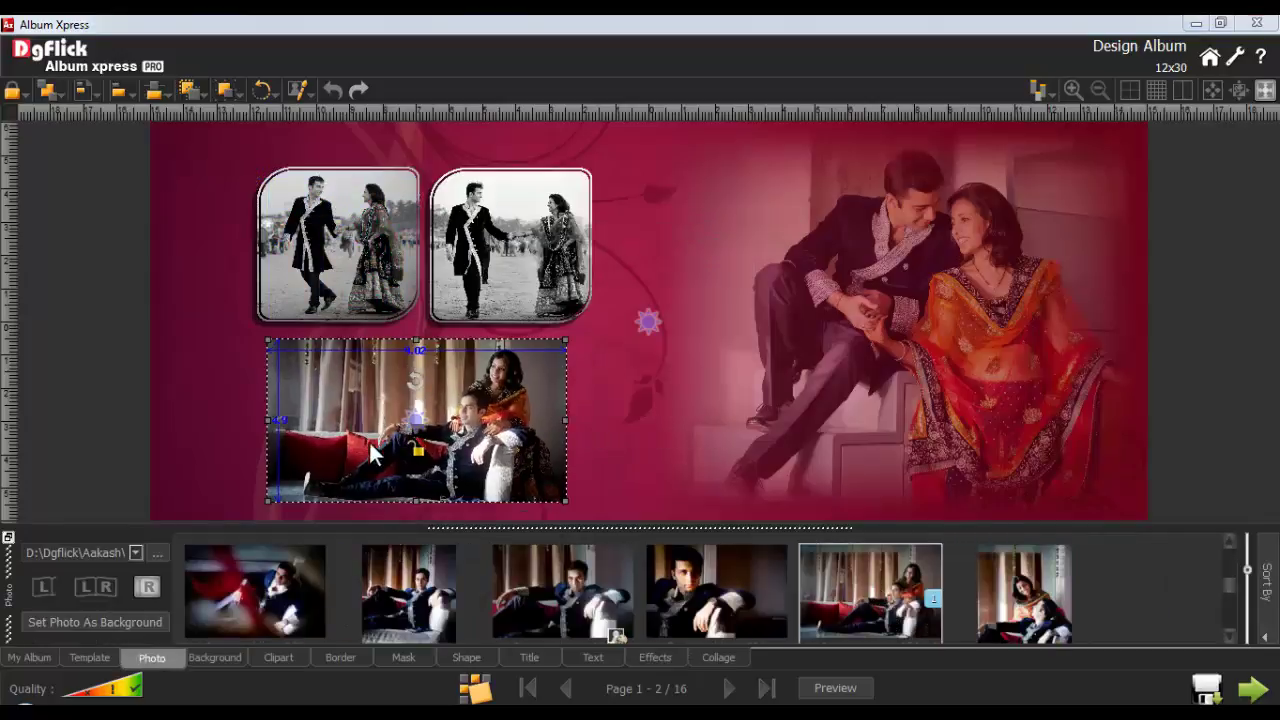
pyautogui.click(403, 657)
pyautogui.click(375, 620)
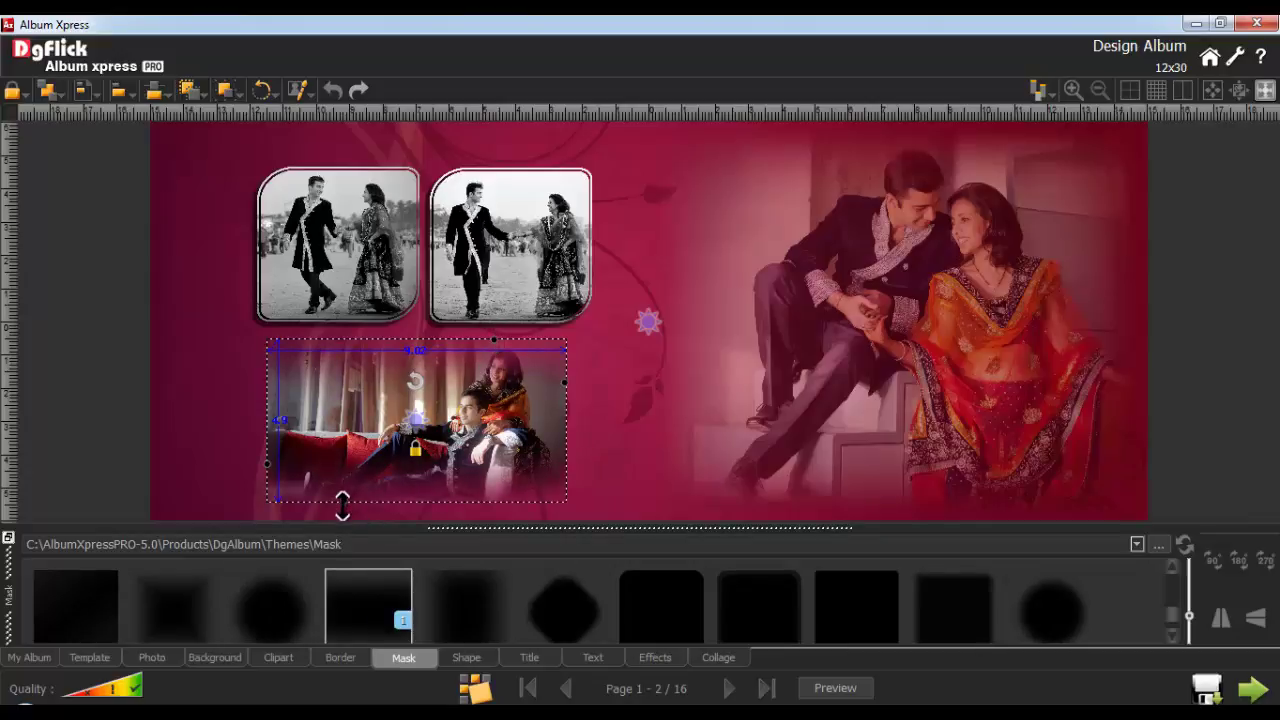
pyautogui.moveTo(412, 415); pyautogui.dragTo(411, 432)
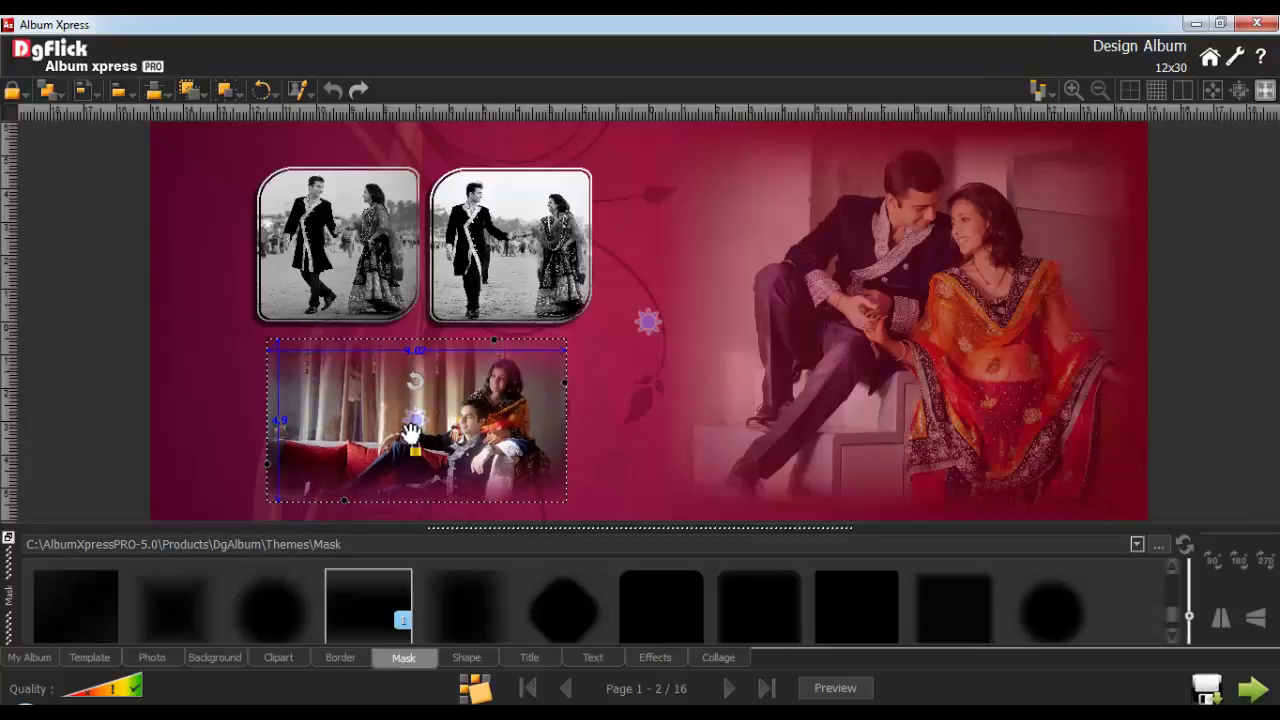
# Step: Make the sofa photo black-and-white with grey Colorize and feather its edges
pyautogui.click(654, 657)
pyautogui.click(45, 541)
pyautogui.click(134, 597)
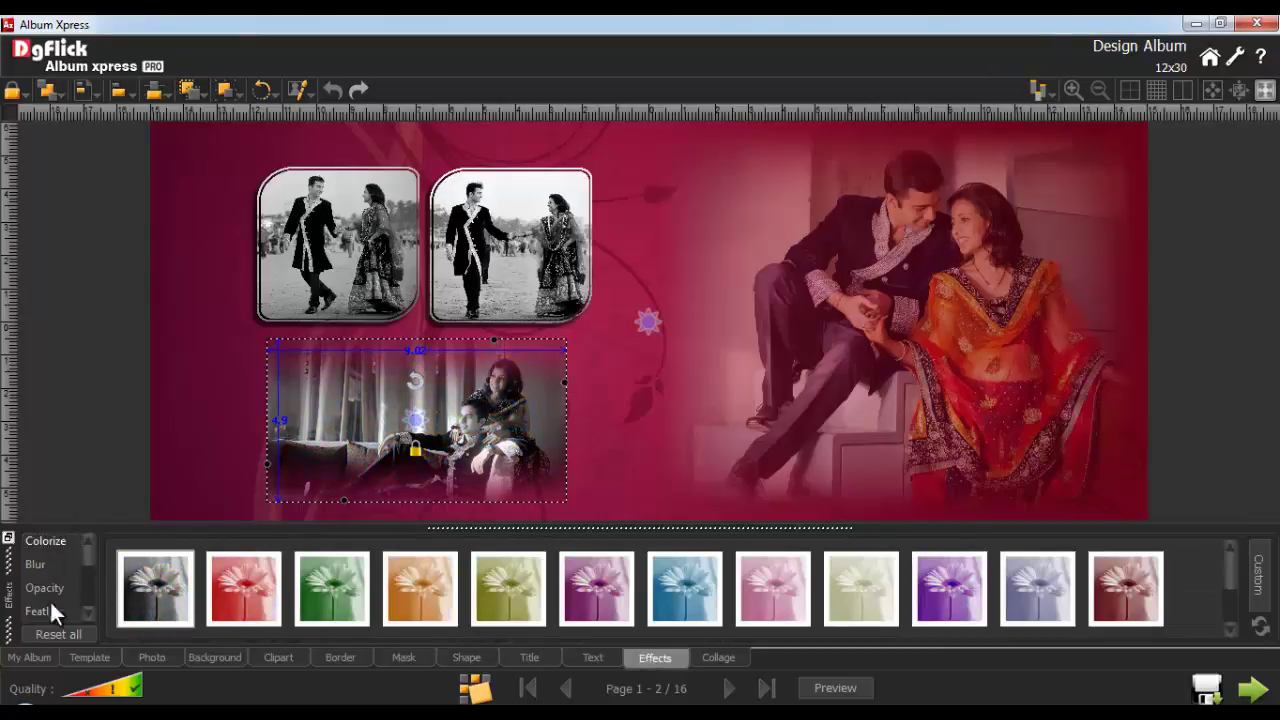
pyautogui.click(46, 609)
pyautogui.click(414, 590)
pyautogui.click(600, 499)
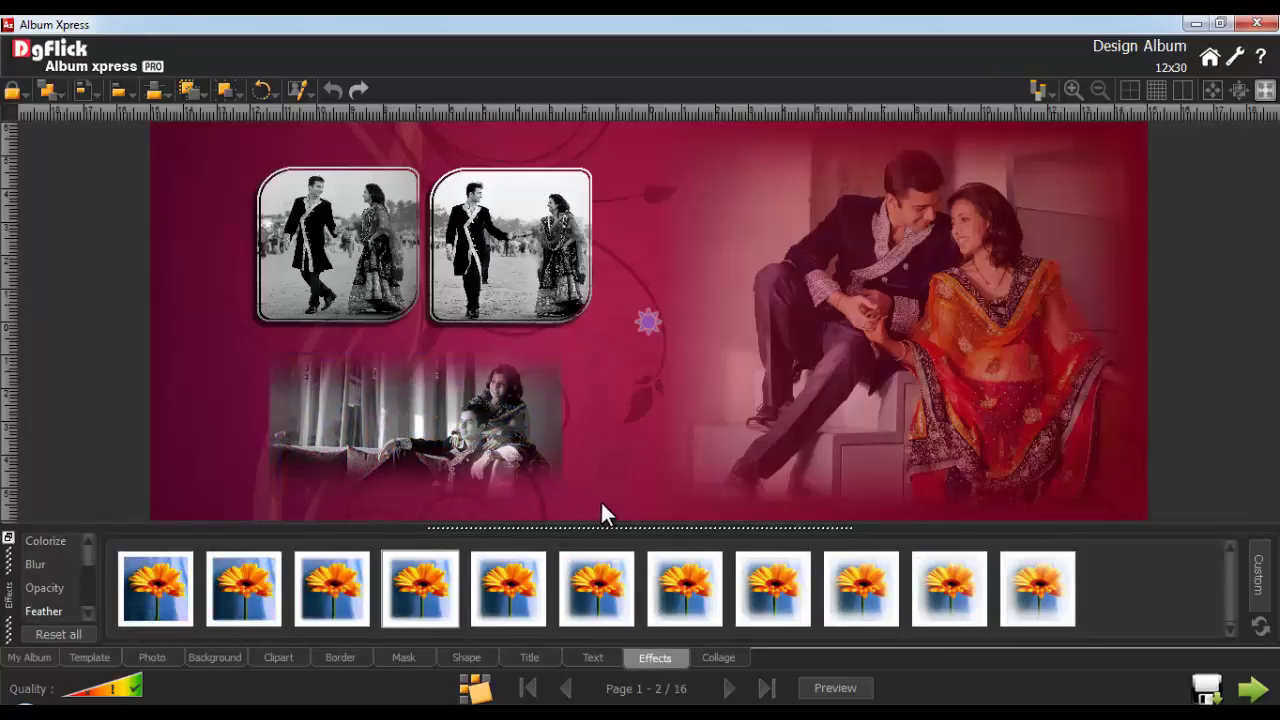
pyautogui.click(278, 660)
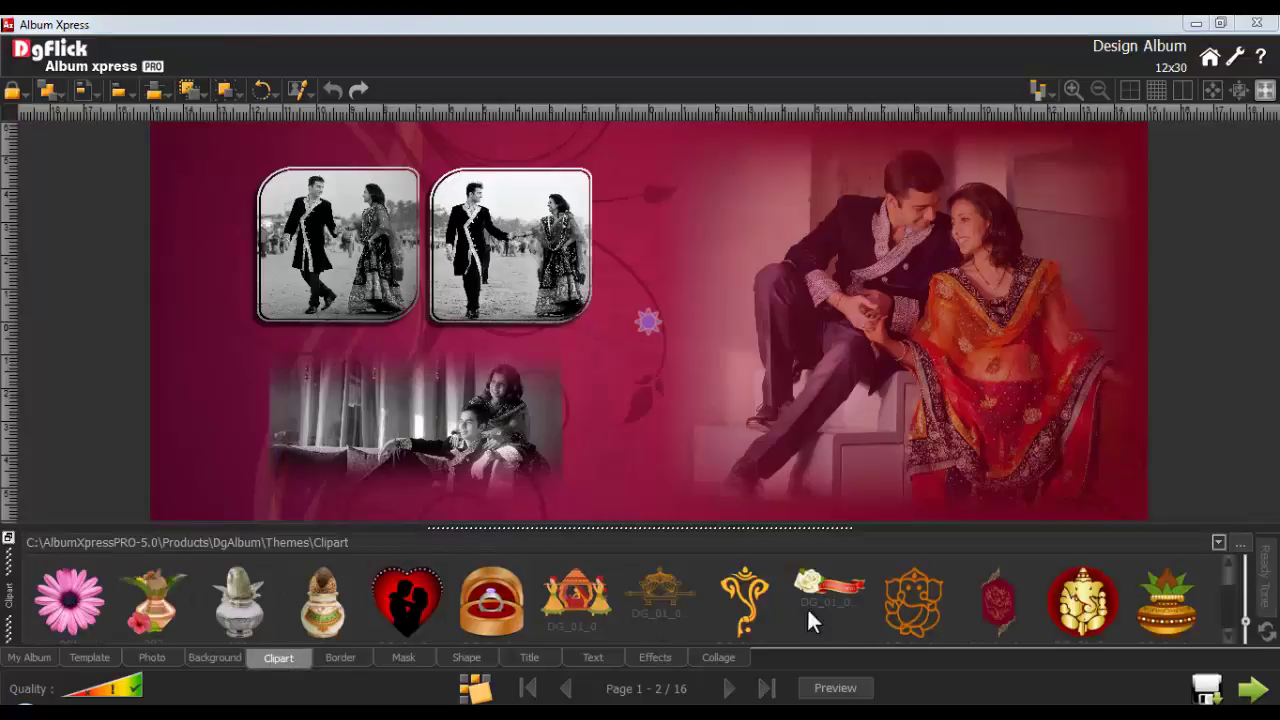
# Step: Add the red rose clipart at the sofa photo's lower-left corner with Ready Tone checked
pyautogui.moveTo(1225, 576); pyautogui.dragTo(1226, 620)
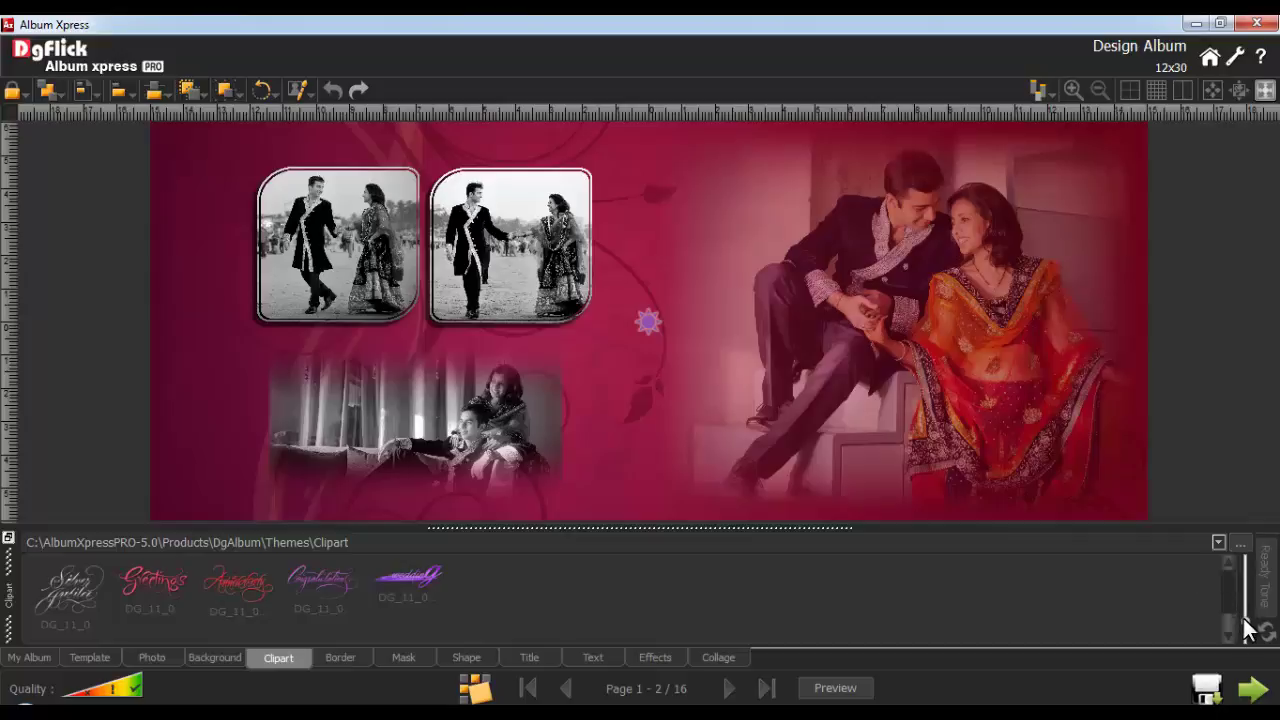
pyautogui.moveTo(1247, 628); pyautogui.dragTo(1247, 615)
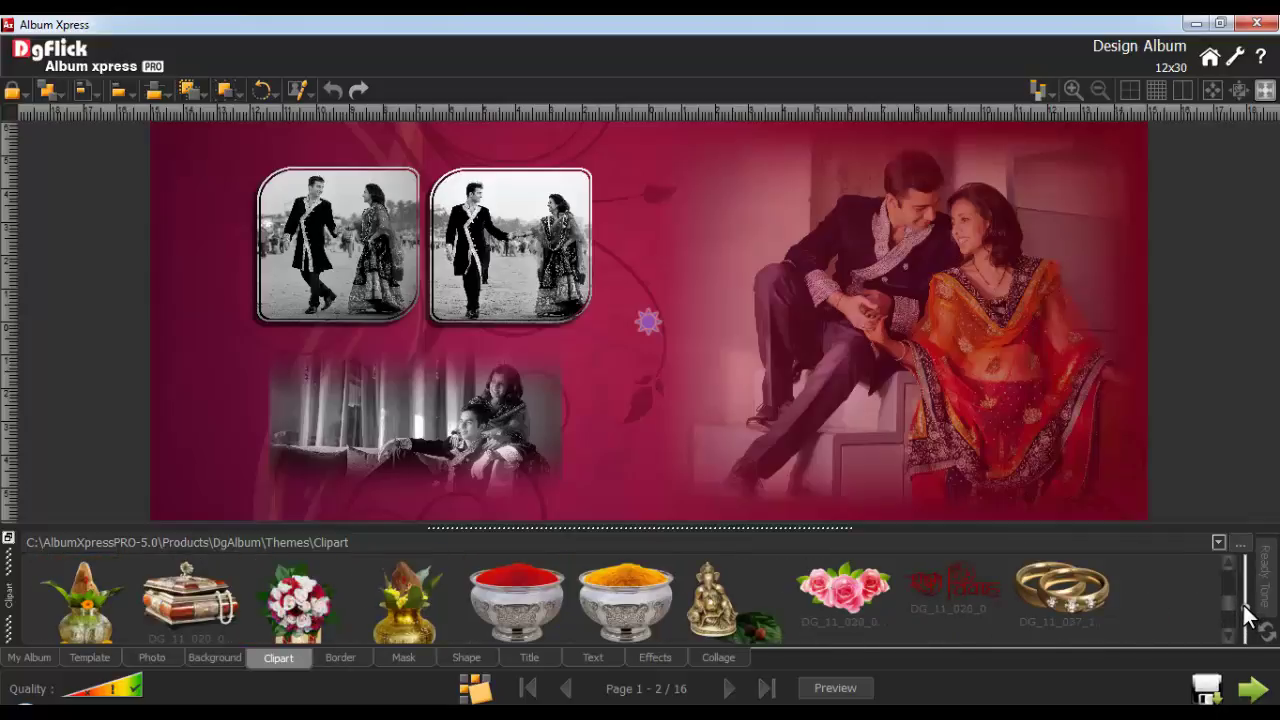
pyautogui.scroll(-1, 1232, 605)
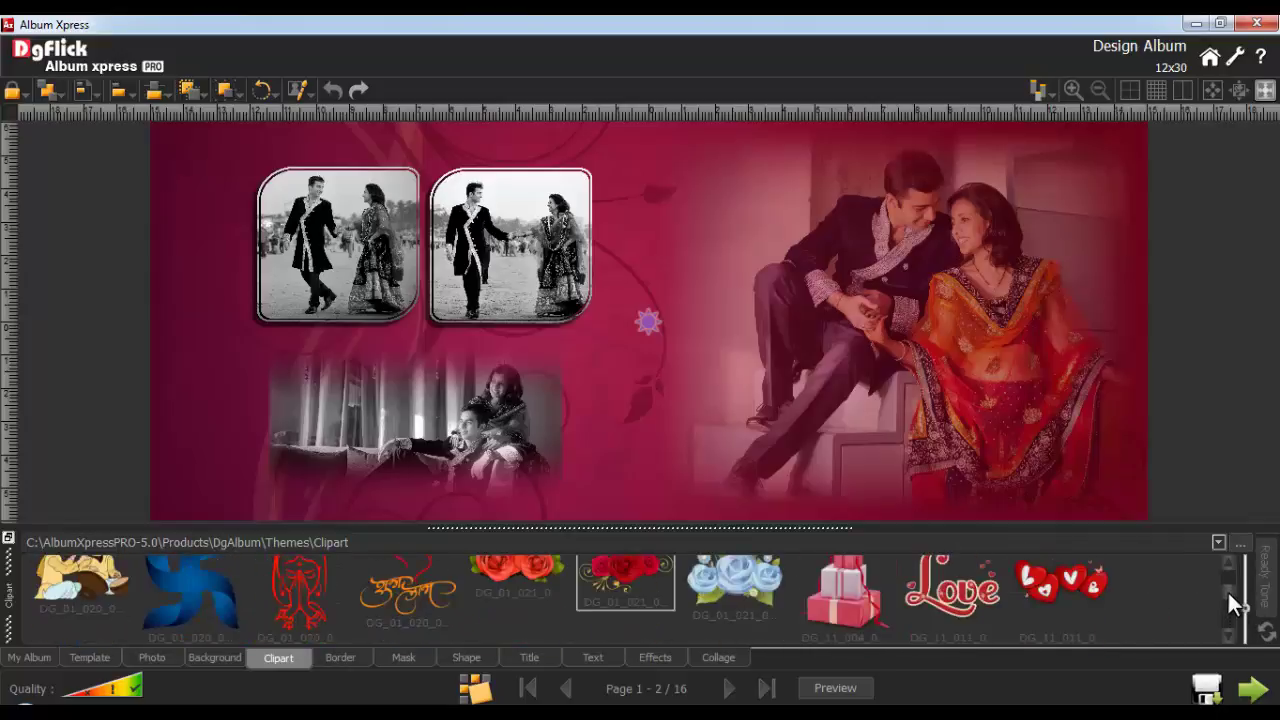
pyautogui.doubleClick(625, 612)
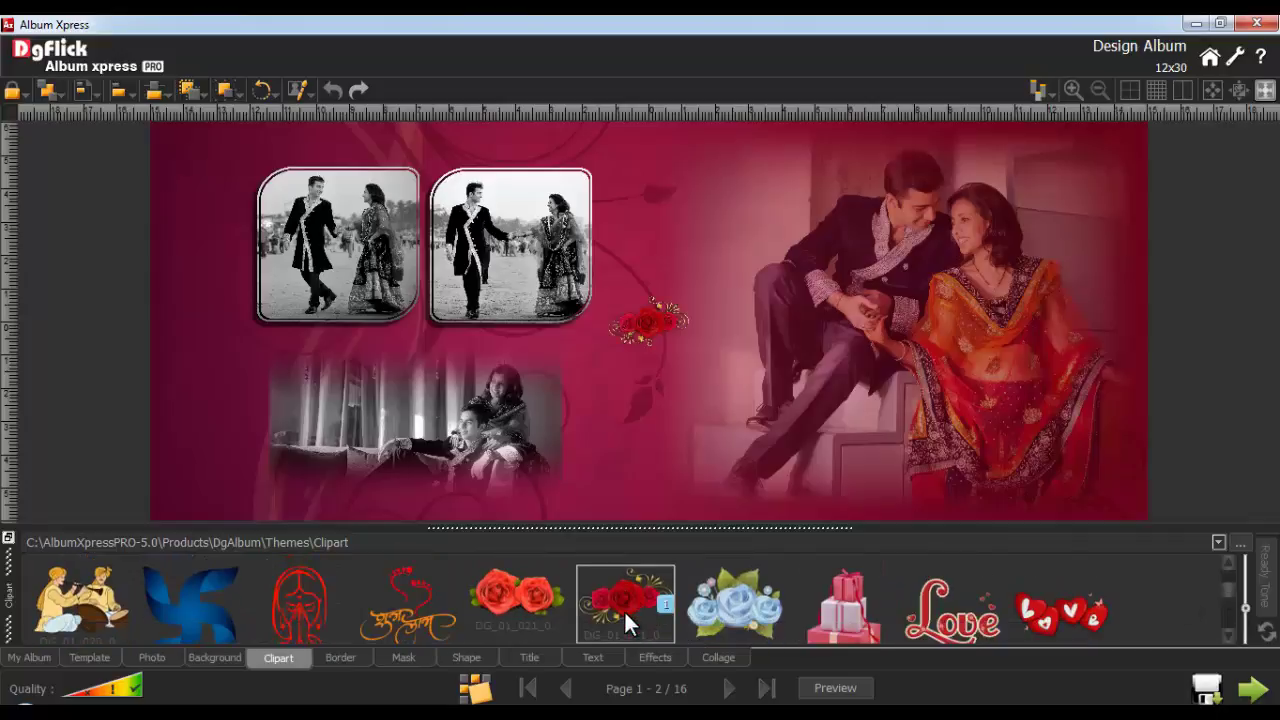
pyautogui.click(645, 333)
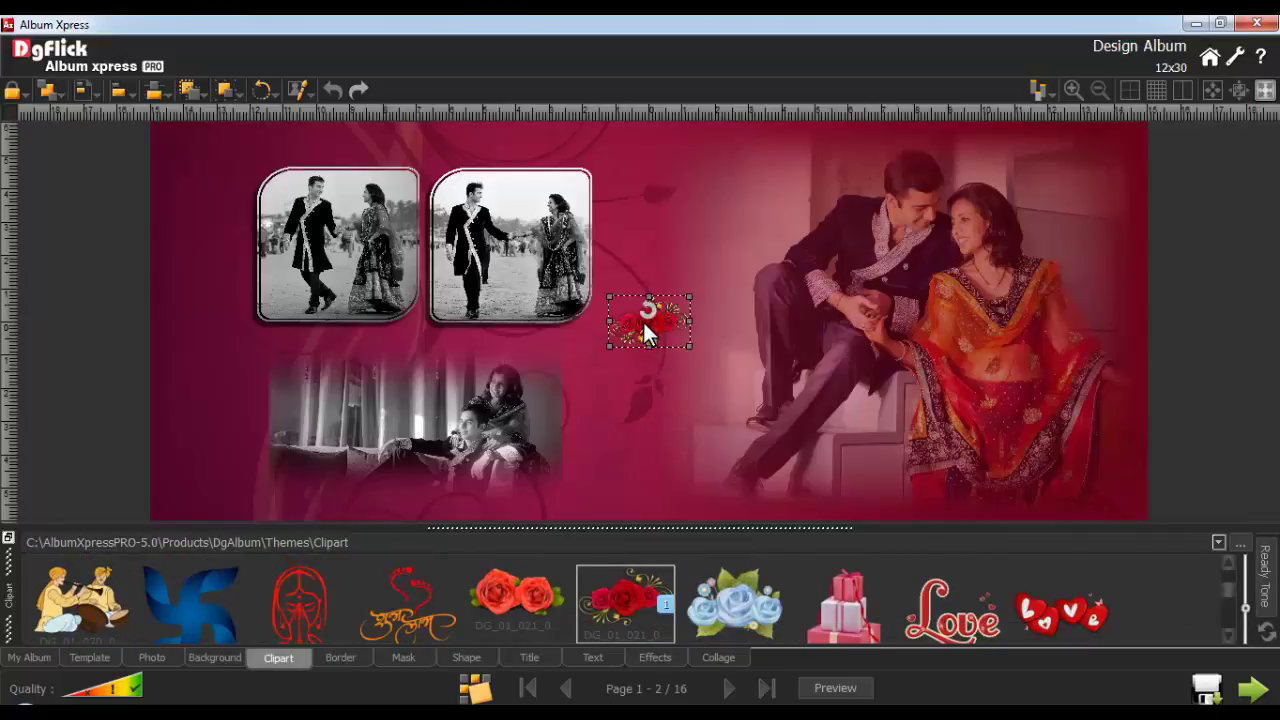
pyautogui.moveTo(645, 333); pyautogui.dragTo(273, 460)
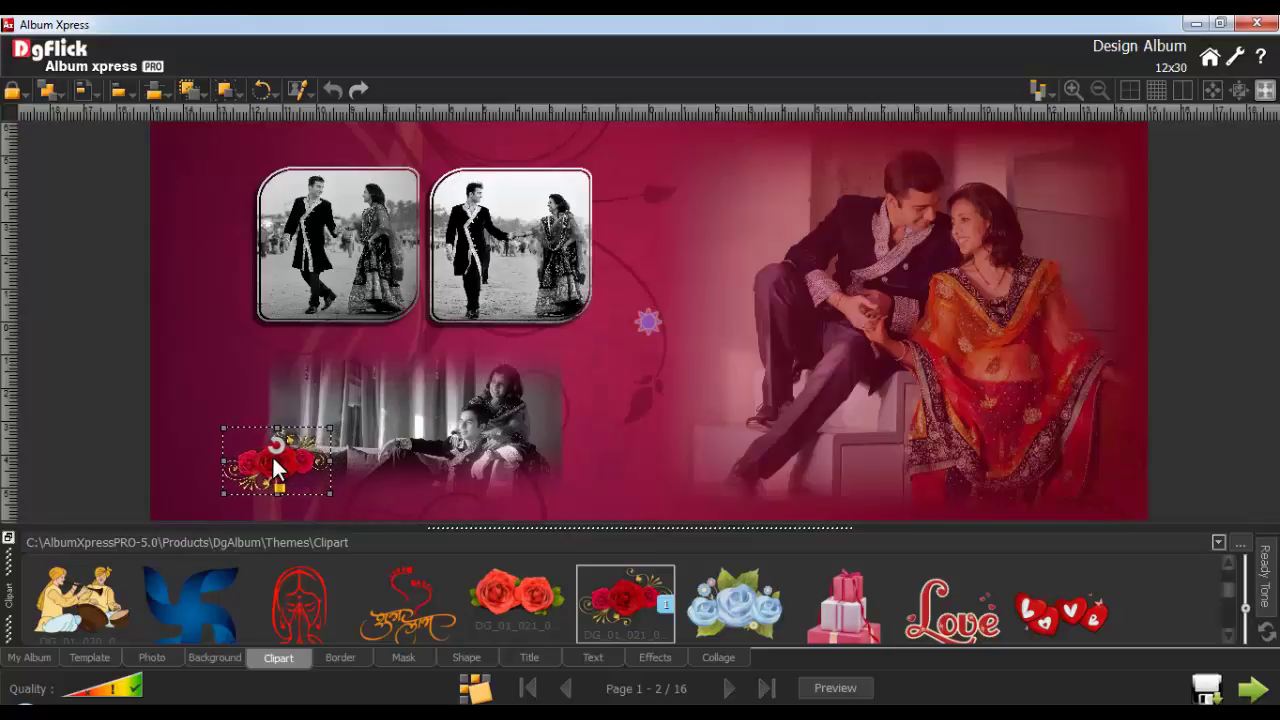
pyautogui.click(1265, 575)
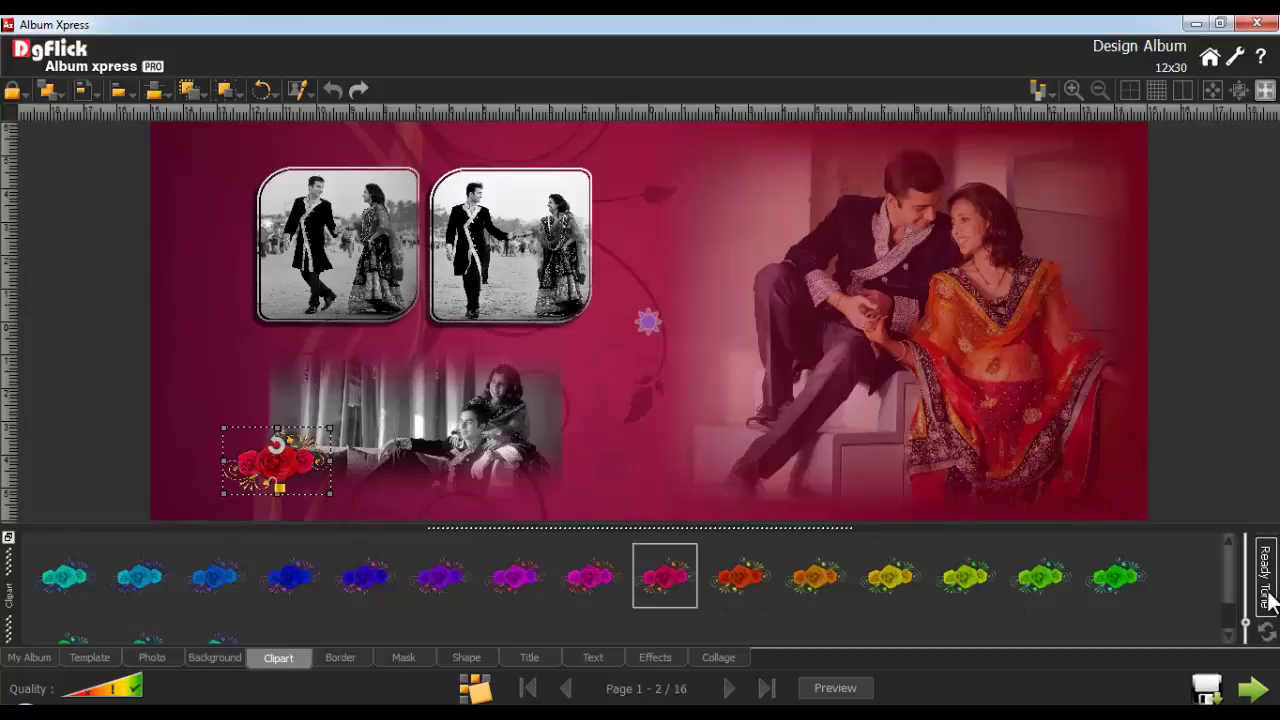
pyautogui.click(1264, 600)
pyautogui.click(628, 462)
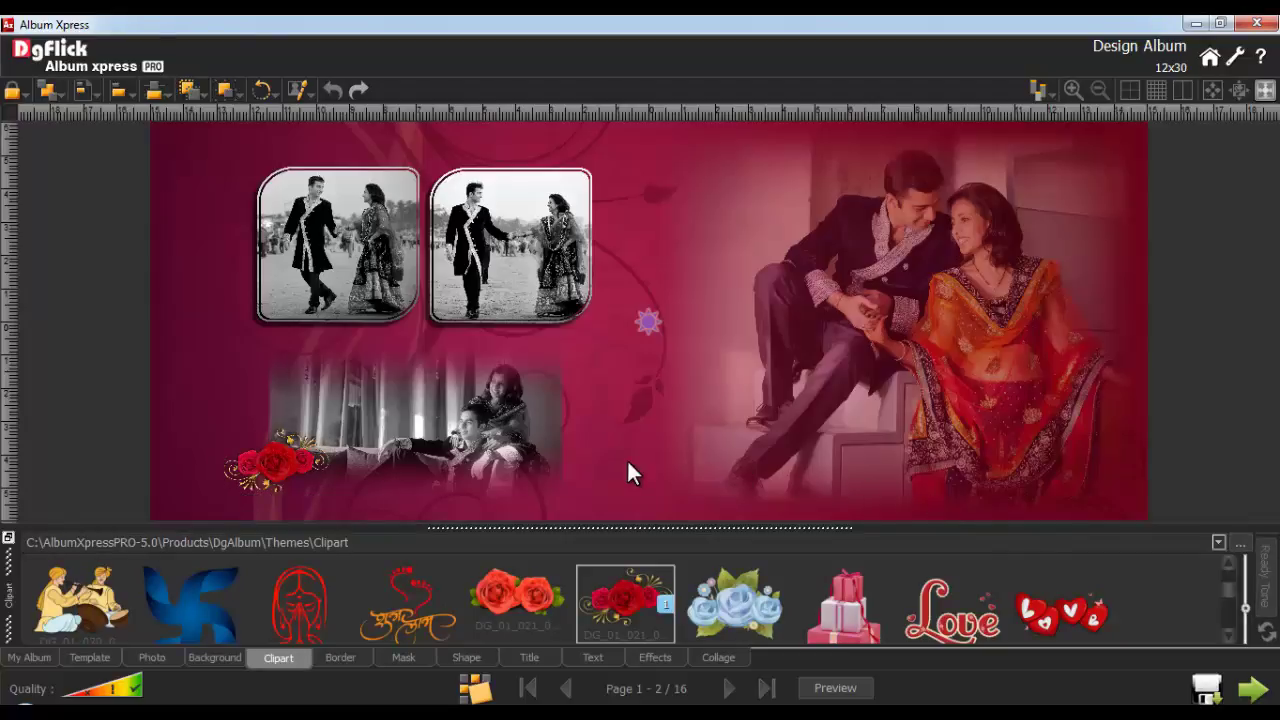
# Step: Go to spread 3–4 and apply the dark-red bokeh background
pyautogui.click(728, 688)
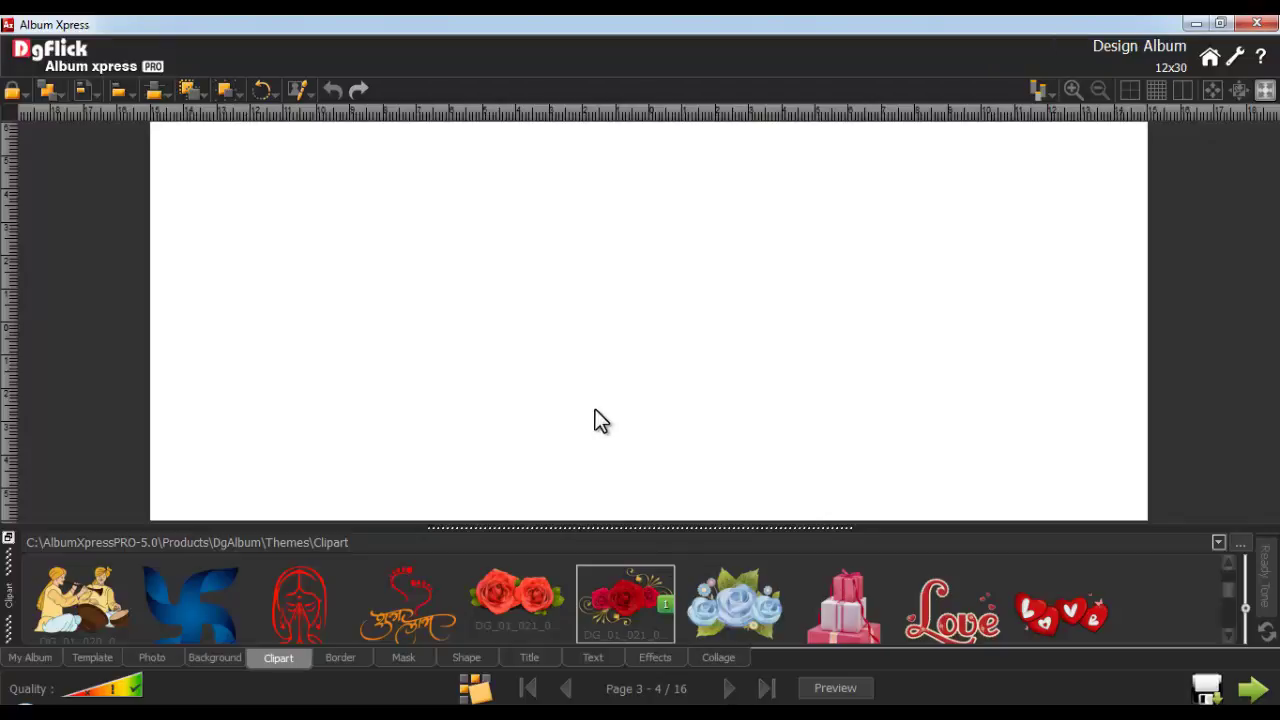
pyautogui.click(216, 660)
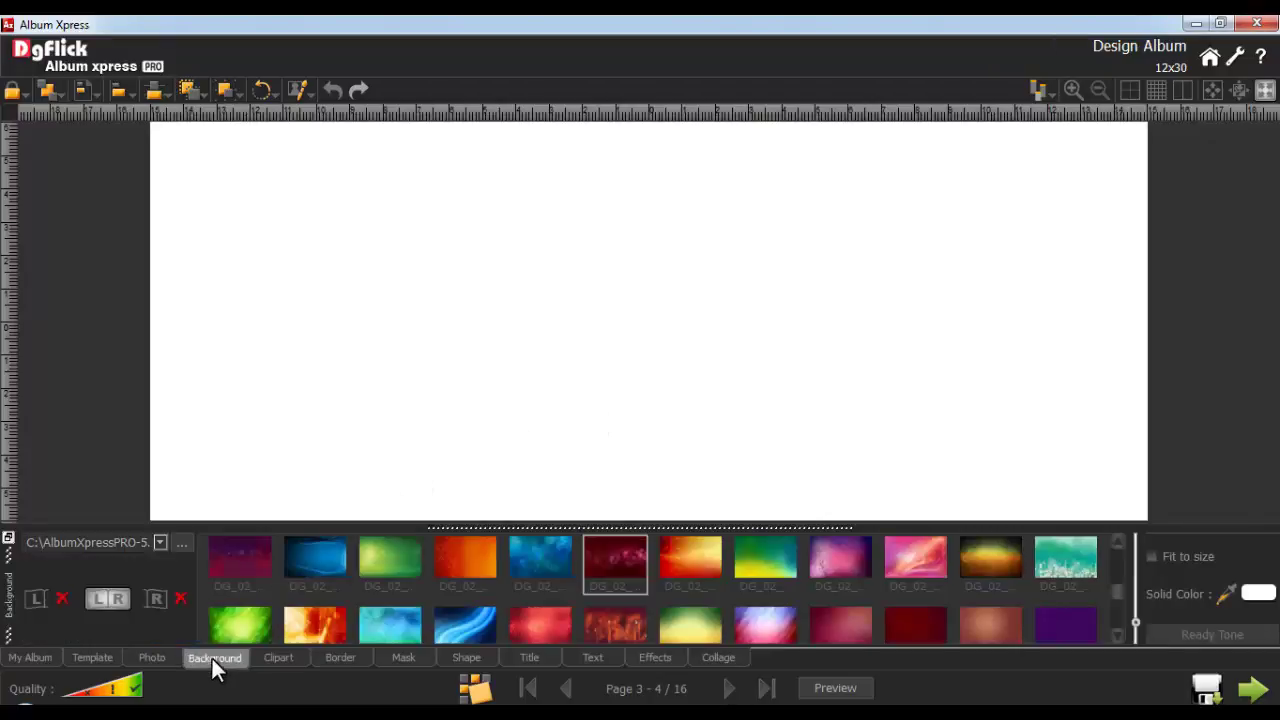
pyautogui.click(612, 550)
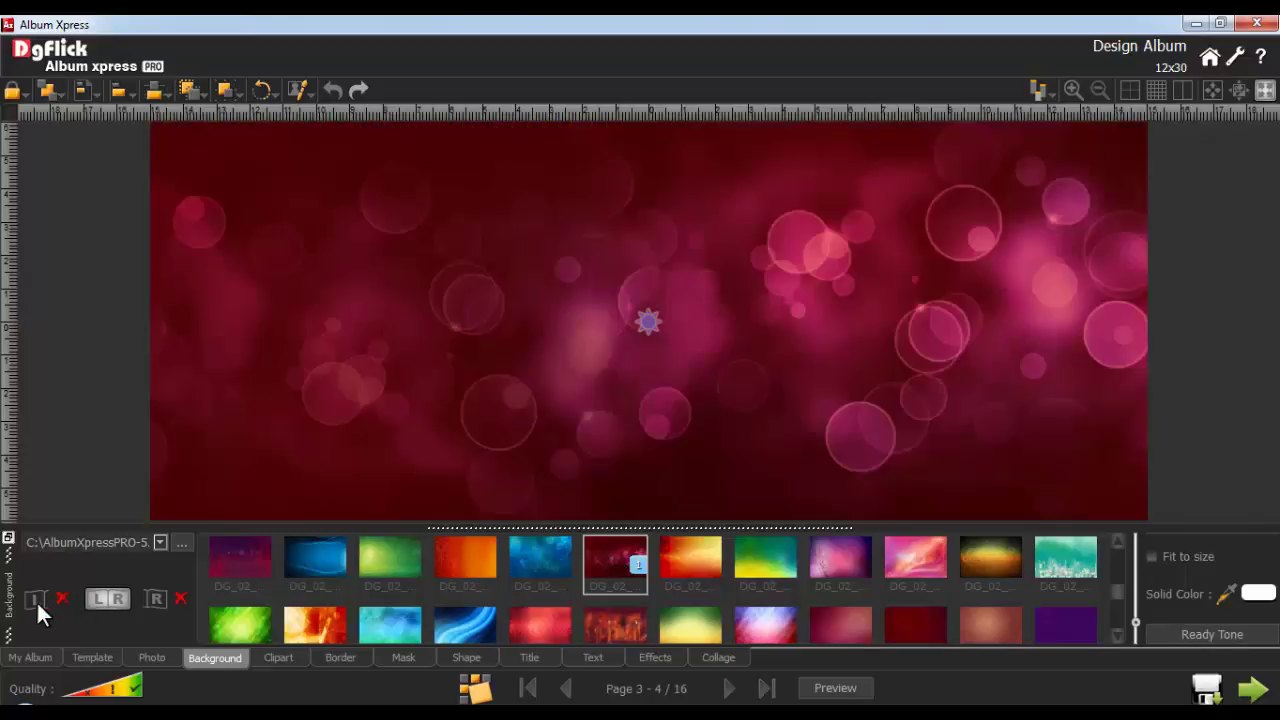
# Step: Fill the right page with solid dark red sampled from the background
pyautogui.click(155, 600)
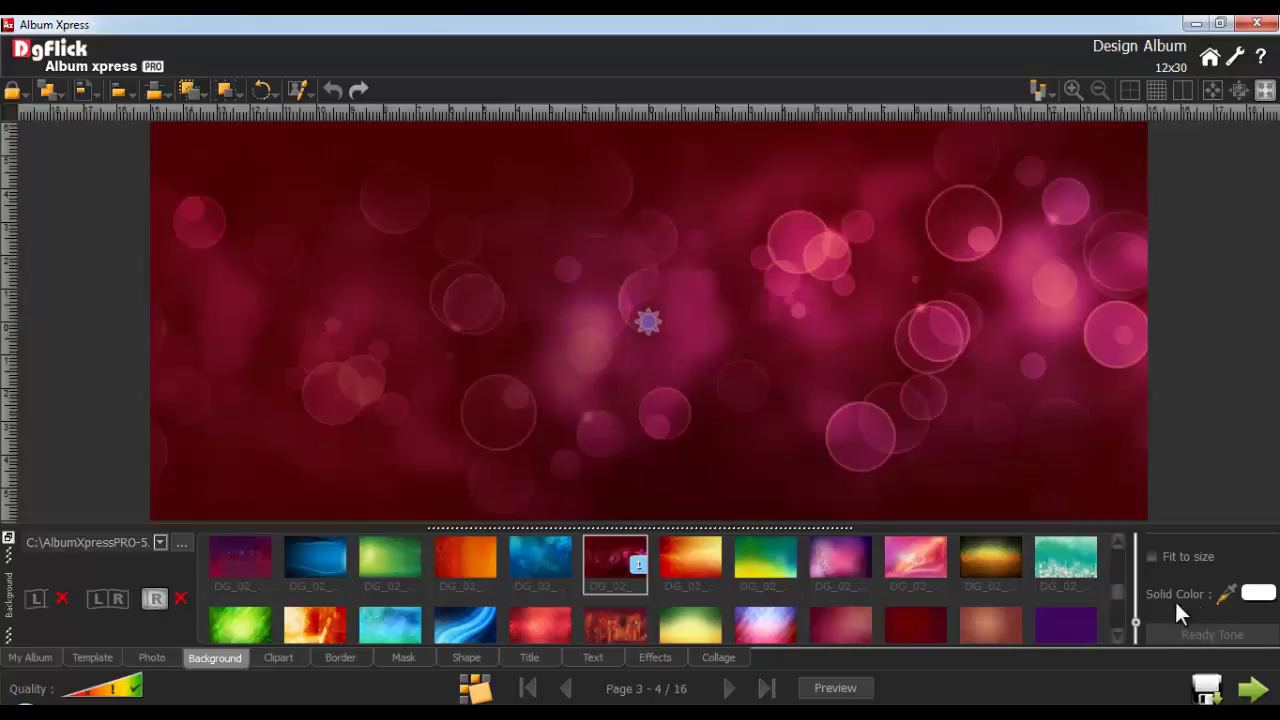
pyautogui.click(1226, 597)
pyautogui.click(634, 457)
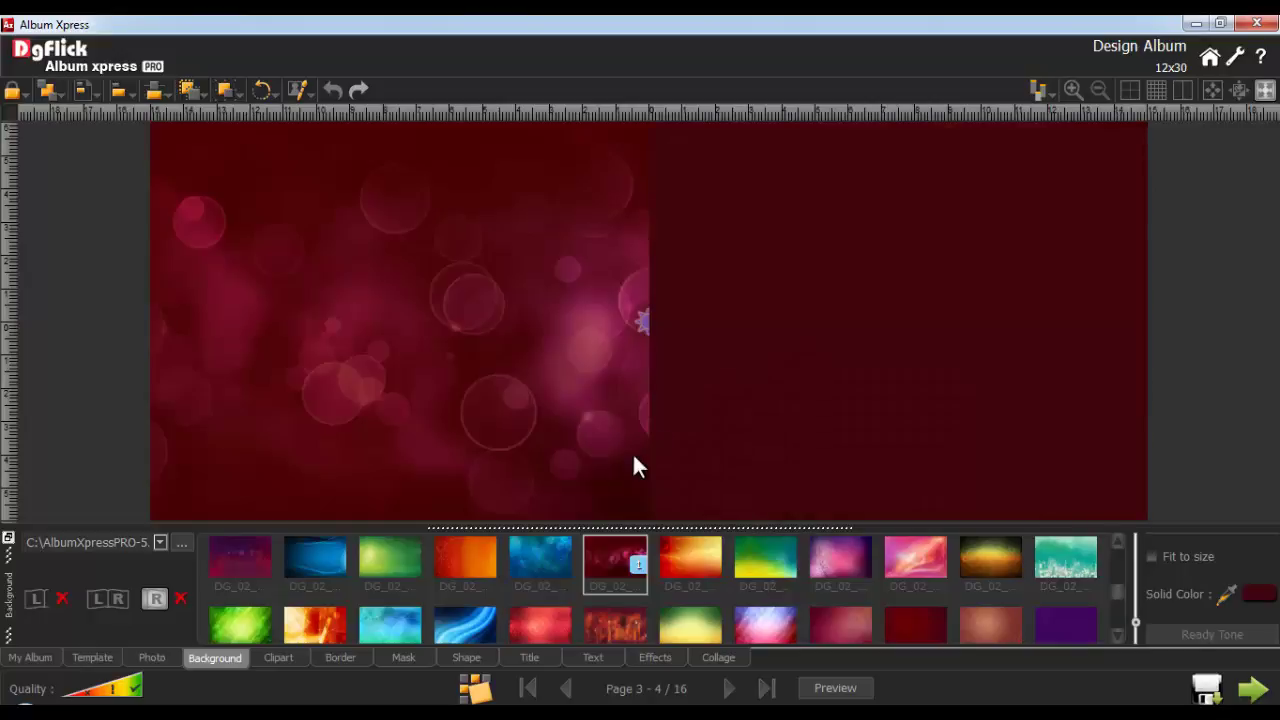
# Step: Place the fire-ceremony photo at the spread centre, nudge it up and tilt it counter-clockwise
pyautogui.click(152, 657)
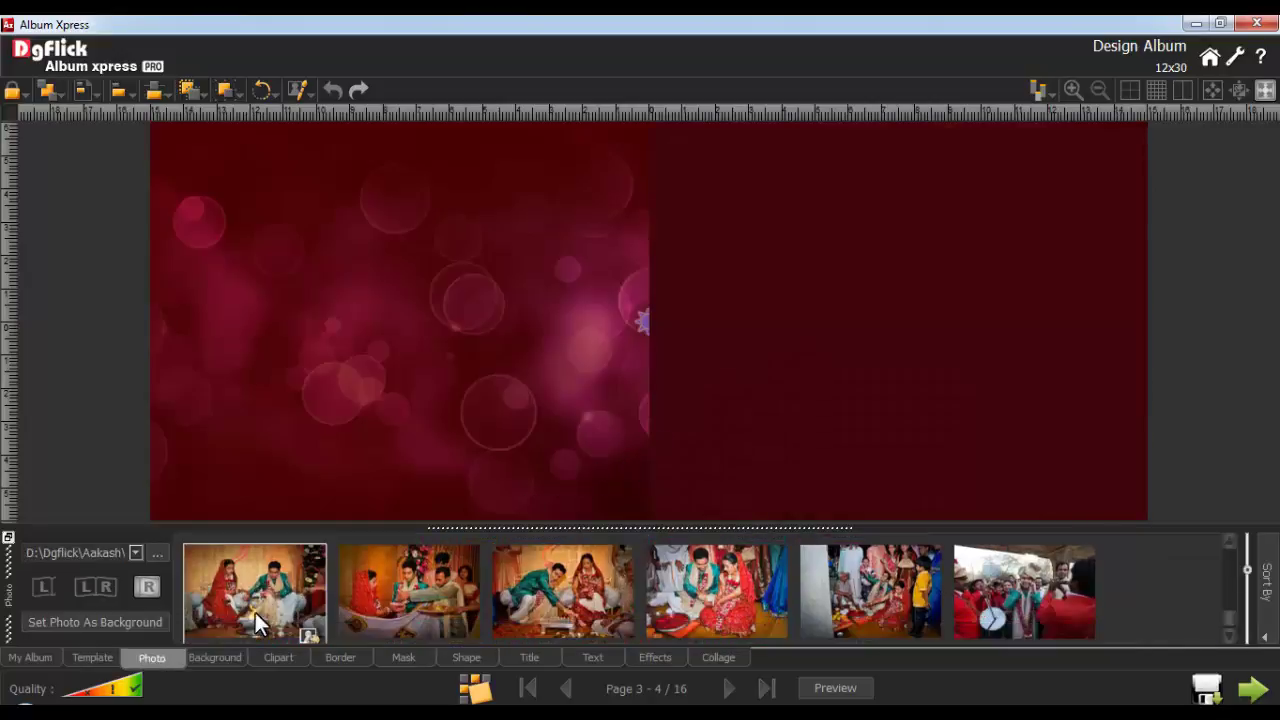
pyautogui.doubleClick(255, 612)
pyautogui.moveTo(562, 350); pyautogui.dragTo(565, 313)
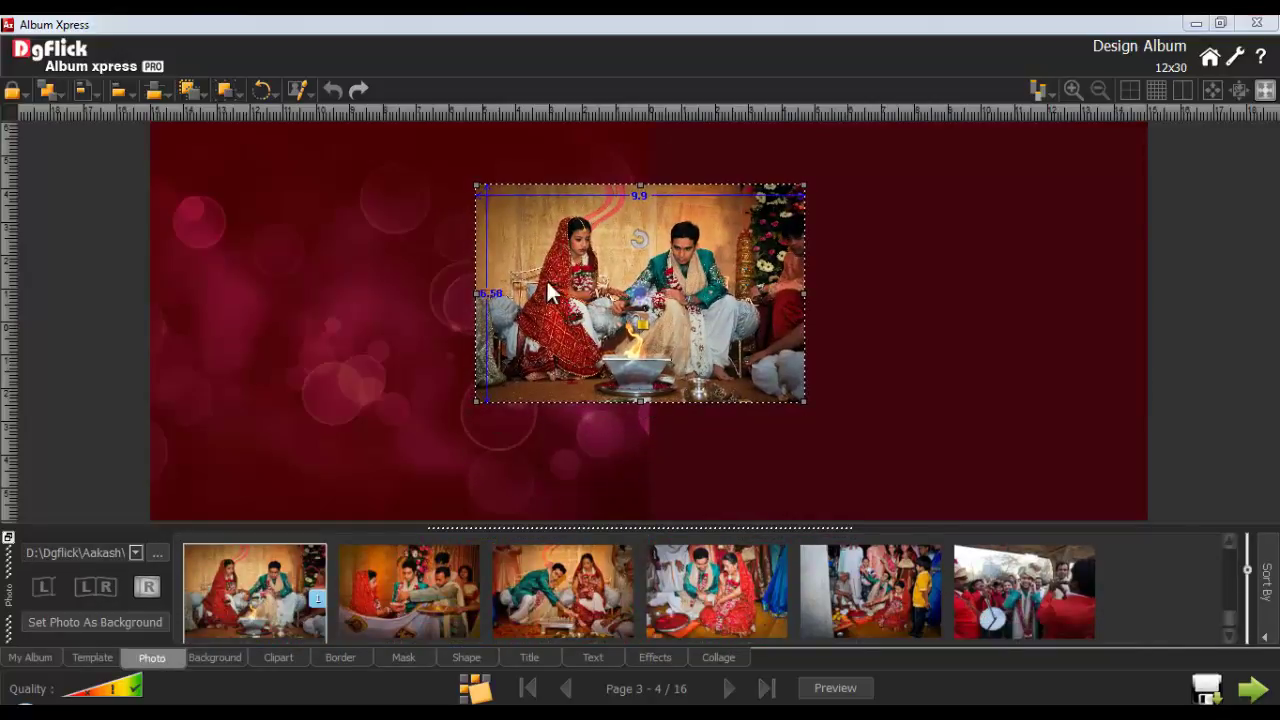
pyautogui.click(260, 90)
pyautogui.moveTo(312, 115); pyautogui.dragTo(309, 116)
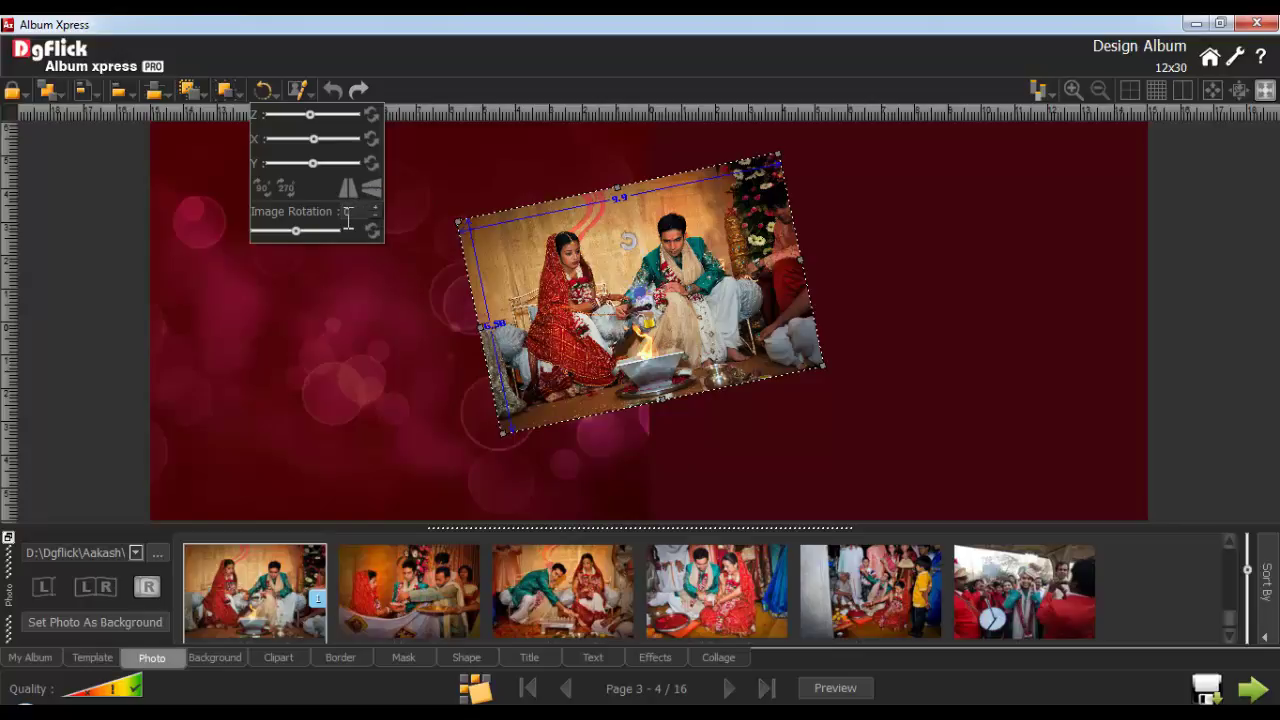
pyautogui.moveTo(297, 230); pyautogui.dragTo(301, 231)
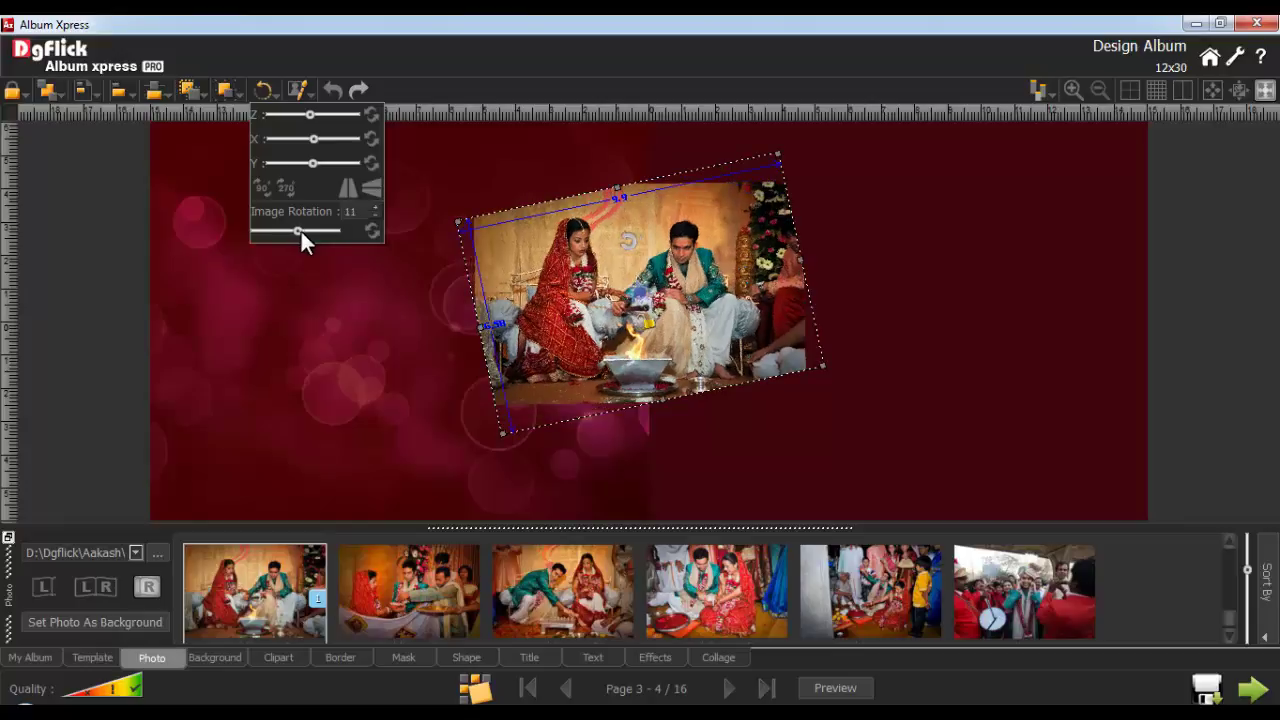
pyautogui.click(372, 232)
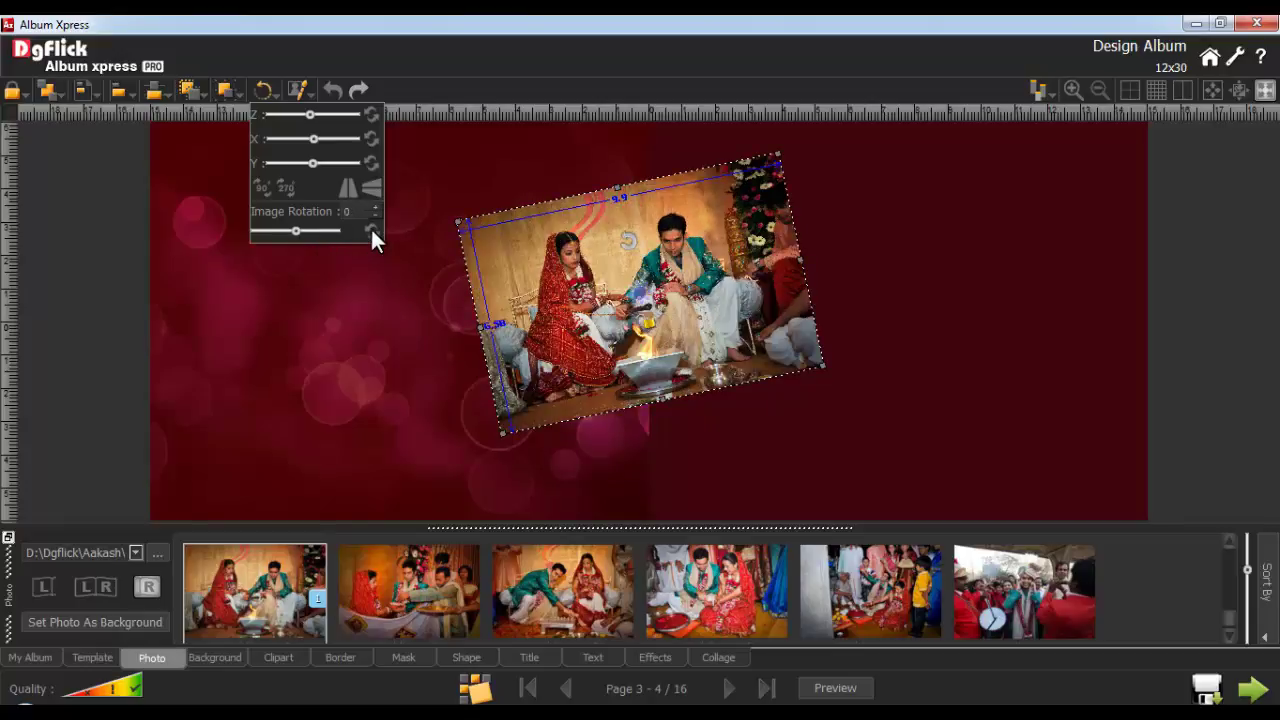
pyautogui.click(261, 90)
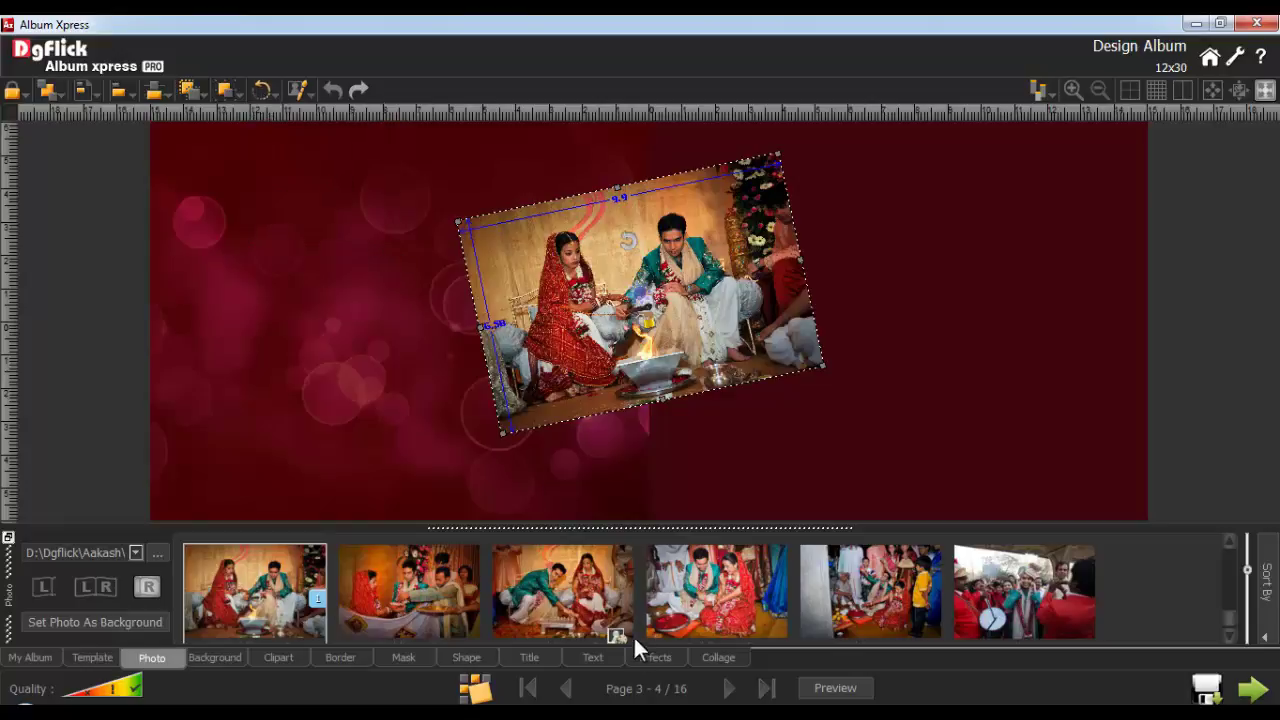
# Step: Tint the photo pink-purple with a Colorize swatch and add a white outline
pyautogui.click(650, 658)
pyautogui.click(939, 579)
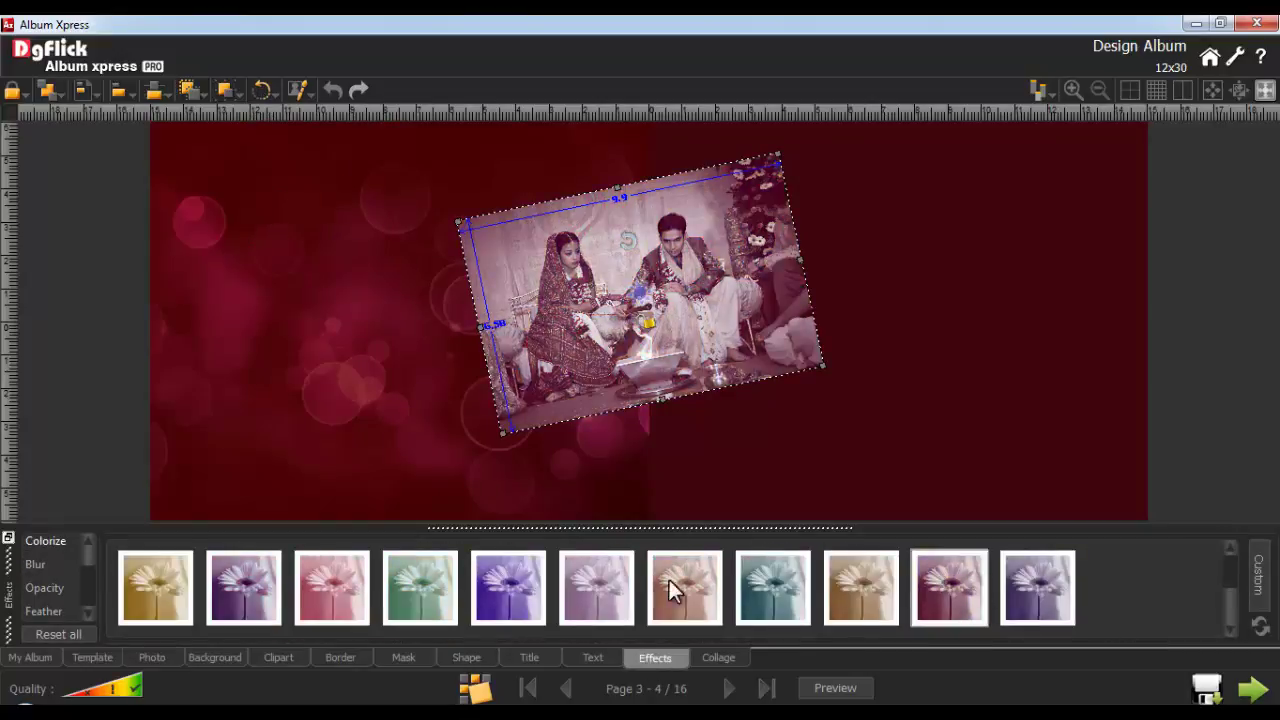
pyautogui.scroll(-3, 87, 573)
pyautogui.click(43, 611)
pyautogui.click(1258, 578)
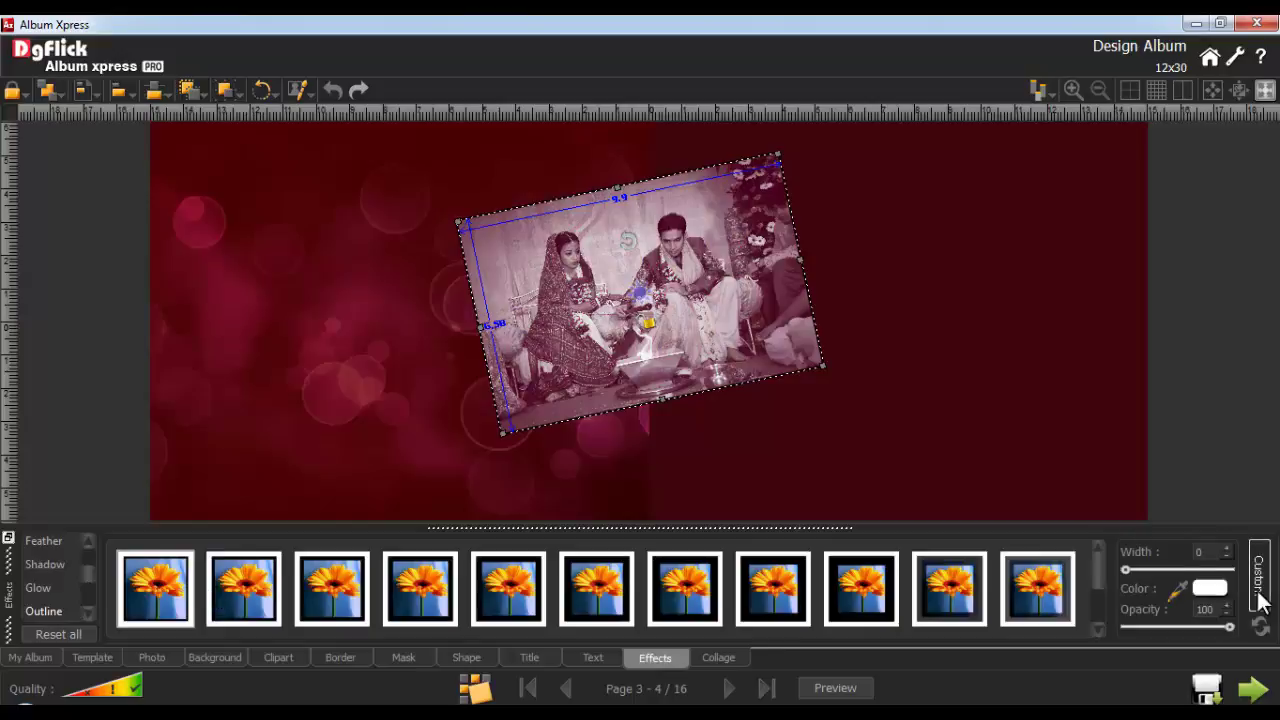
pyautogui.click(1210, 588)
pyautogui.click(715, 530)
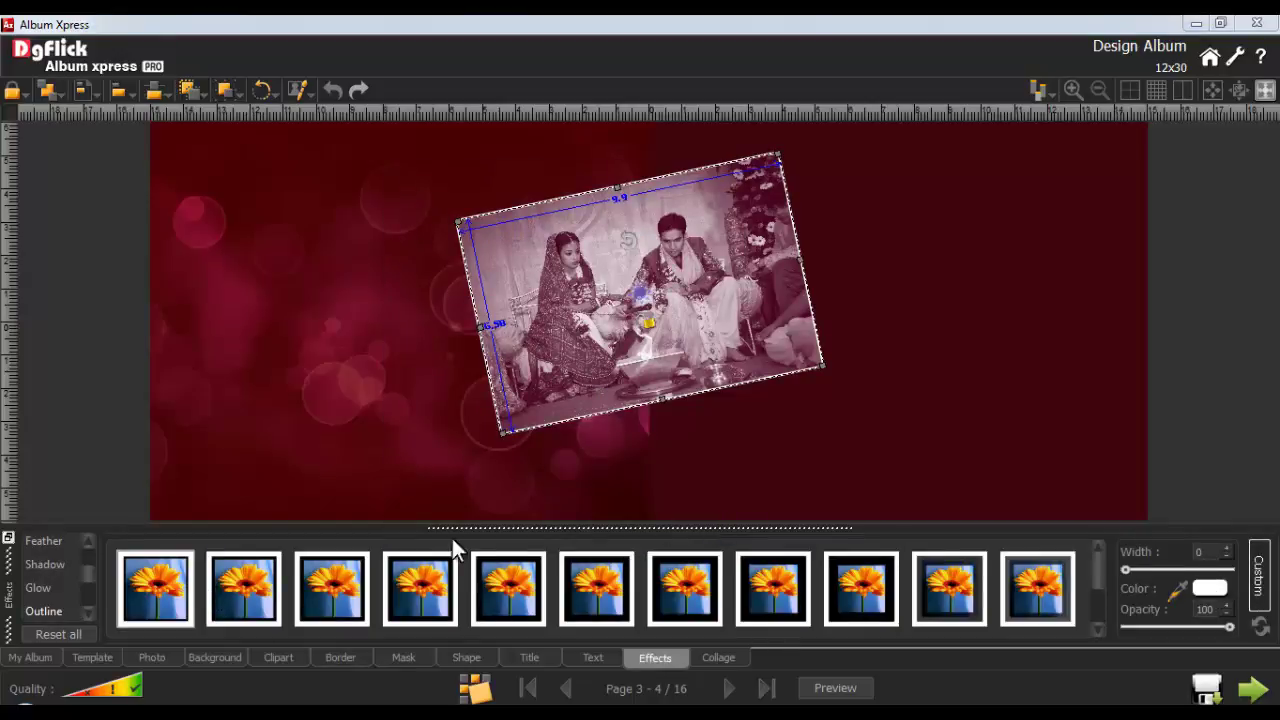
# Step: Add the groom-and-bride portrait right of the first photo, tilted clockwise and outlined, plus a swirl shape
pyautogui.click(155, 656)
pyautogui.doubleClick(413, 577)
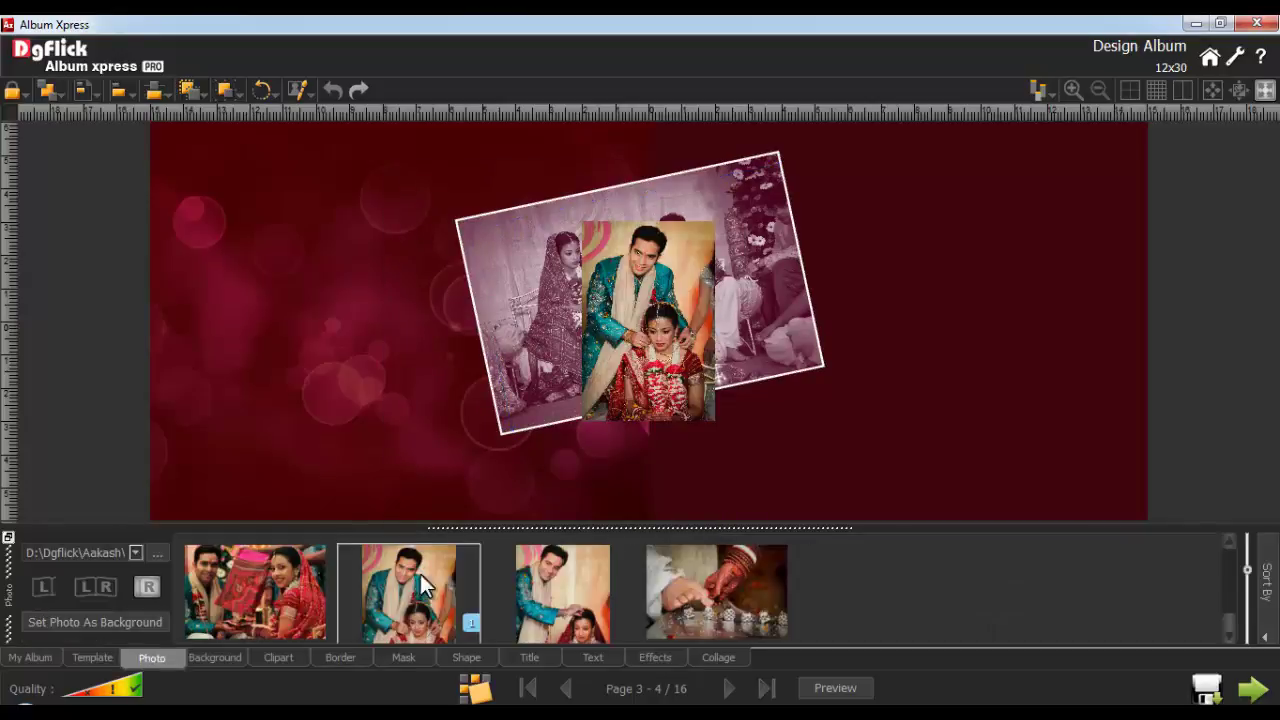
pyautogui.moveTo(647, 320); pyautogui.dragTo(840, 350)
pyautogui.moveTo(845, 300); pyautogui.dragTo(862, 300)
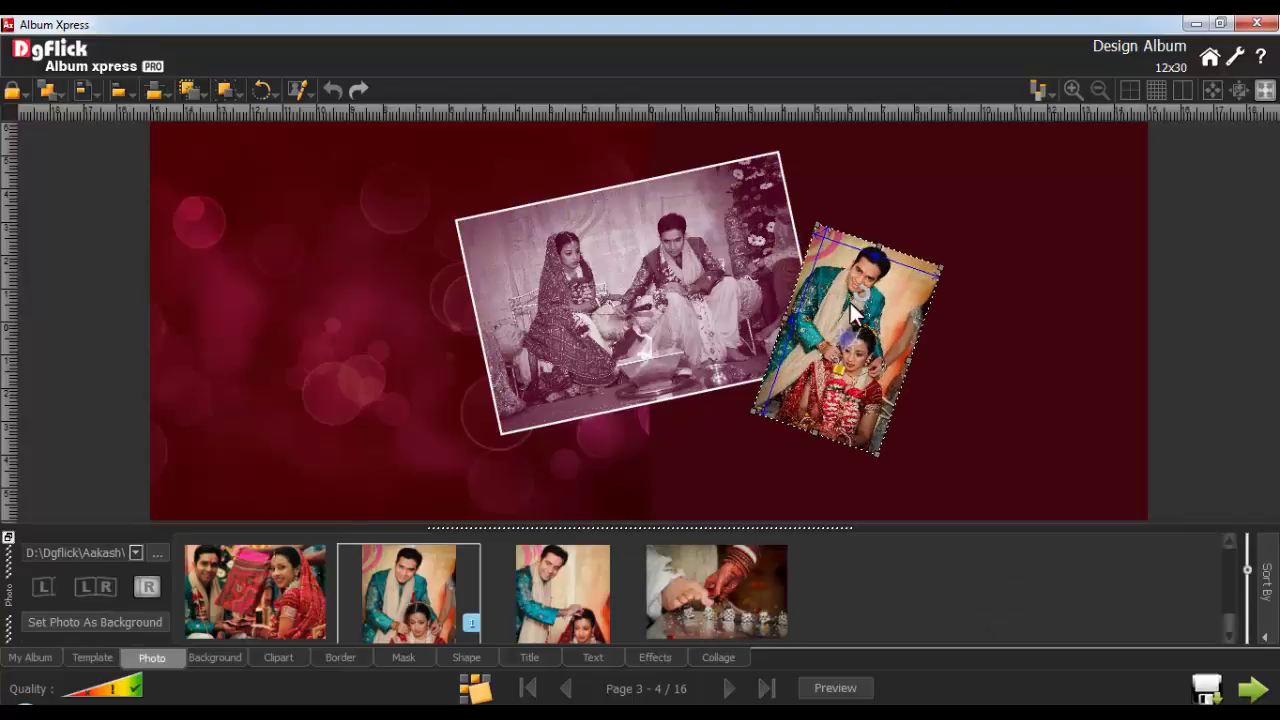
pyautogui.click(655, 657)
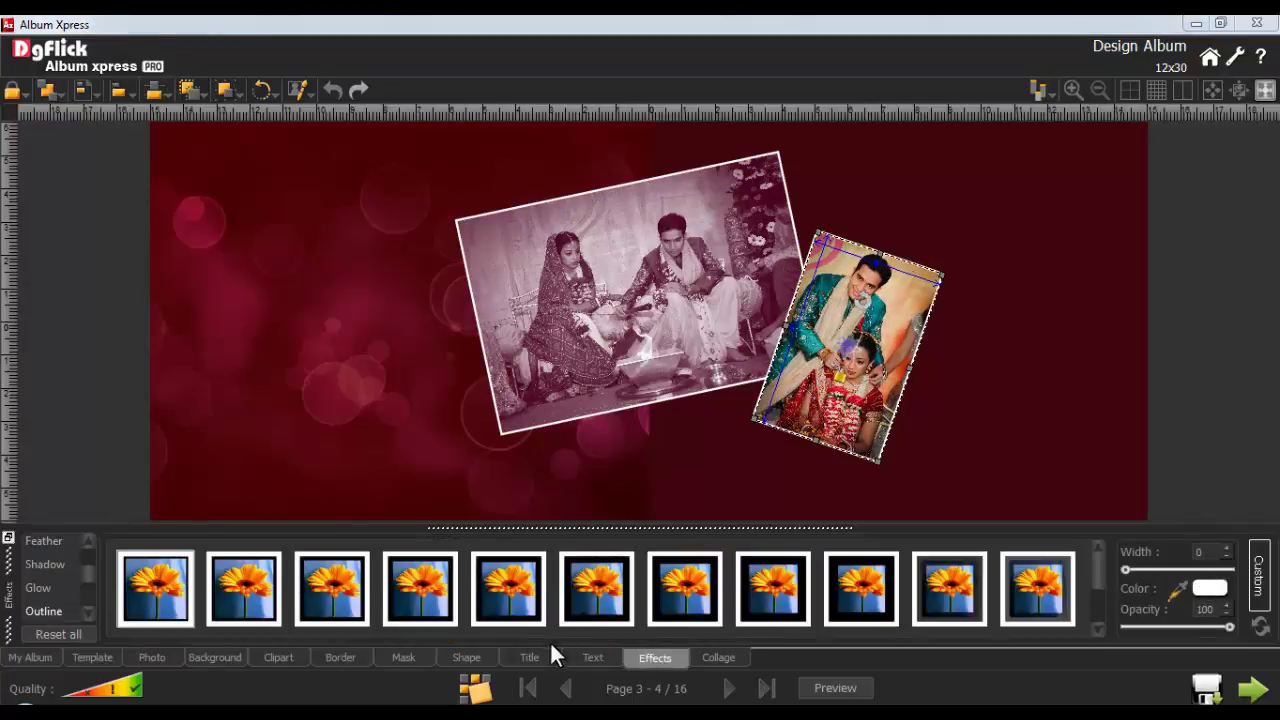
pyautogui.click(466, 657)
pyautogui.moveTo(469, 594); pyautogui.dragTo(462, 335)
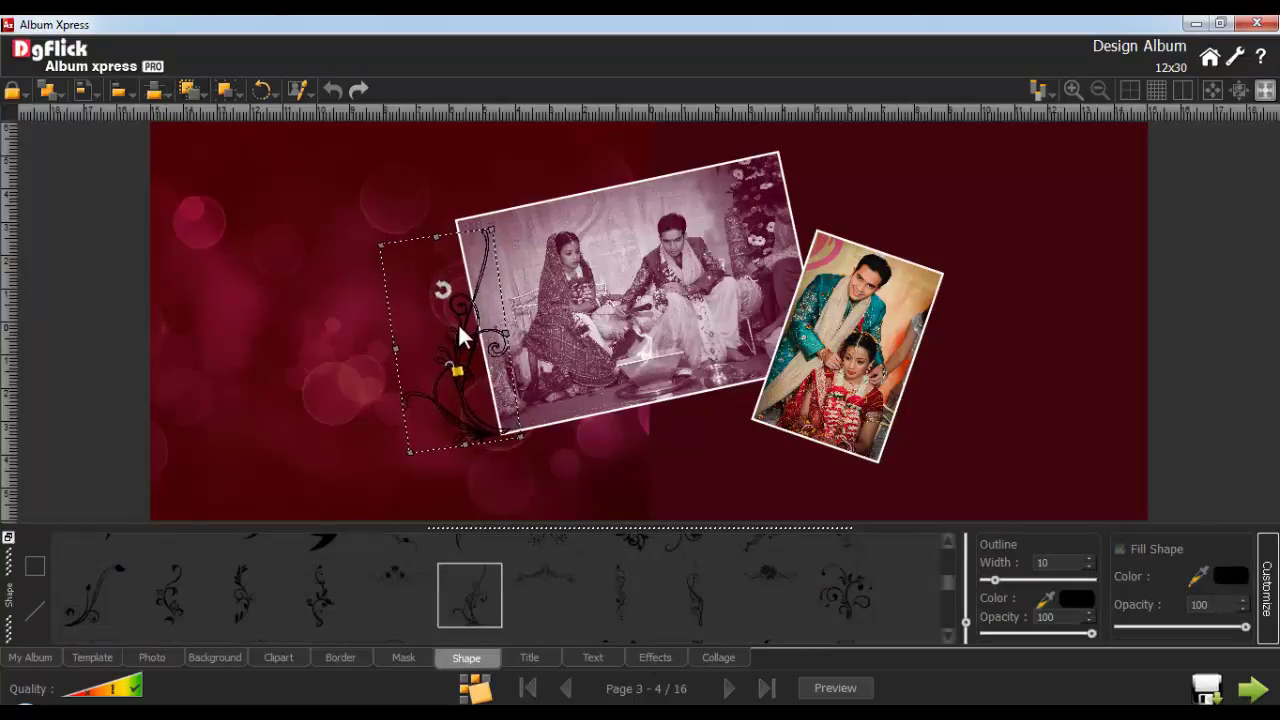
# Step: Fill the swirl white and set its outline width to 0
pyautogui.click(1120, 549)
pyautogui.click(1205, 572)
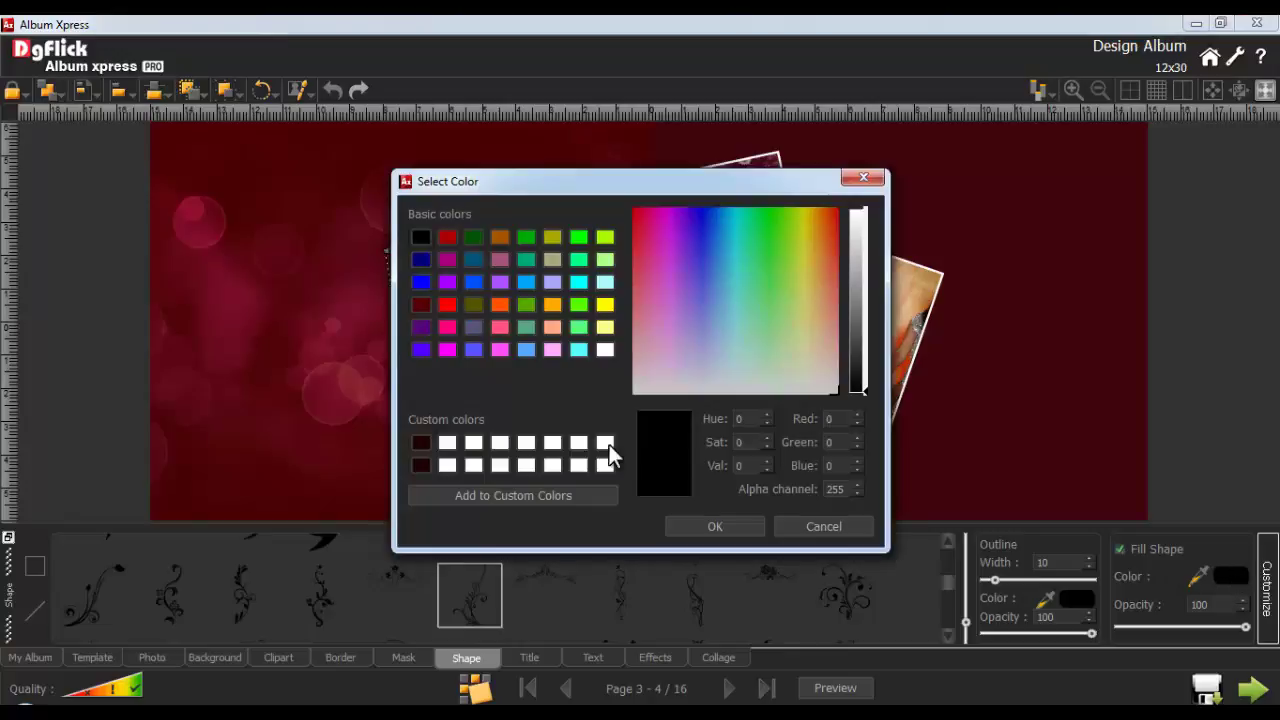
pyautogui.click(606, 443)
pyautogui.click(715, 526)
pyautogui.moveTo(994, 580); pyautogui.dragTo(978, 579)
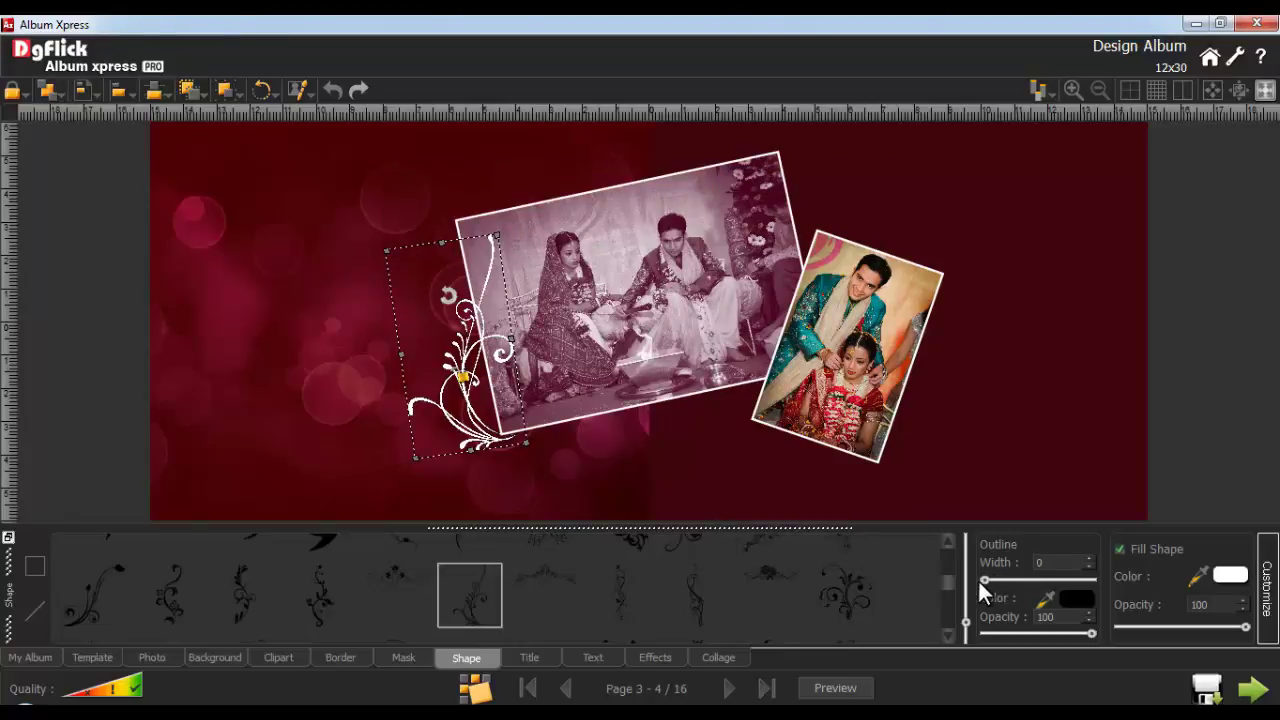
# Step: Duplicate the white swirl beside the portrait and send the copy to the back
pyautogui.hotkey('ctrl', 'c')
pyautogui.hotkey('ctrl', 'v')
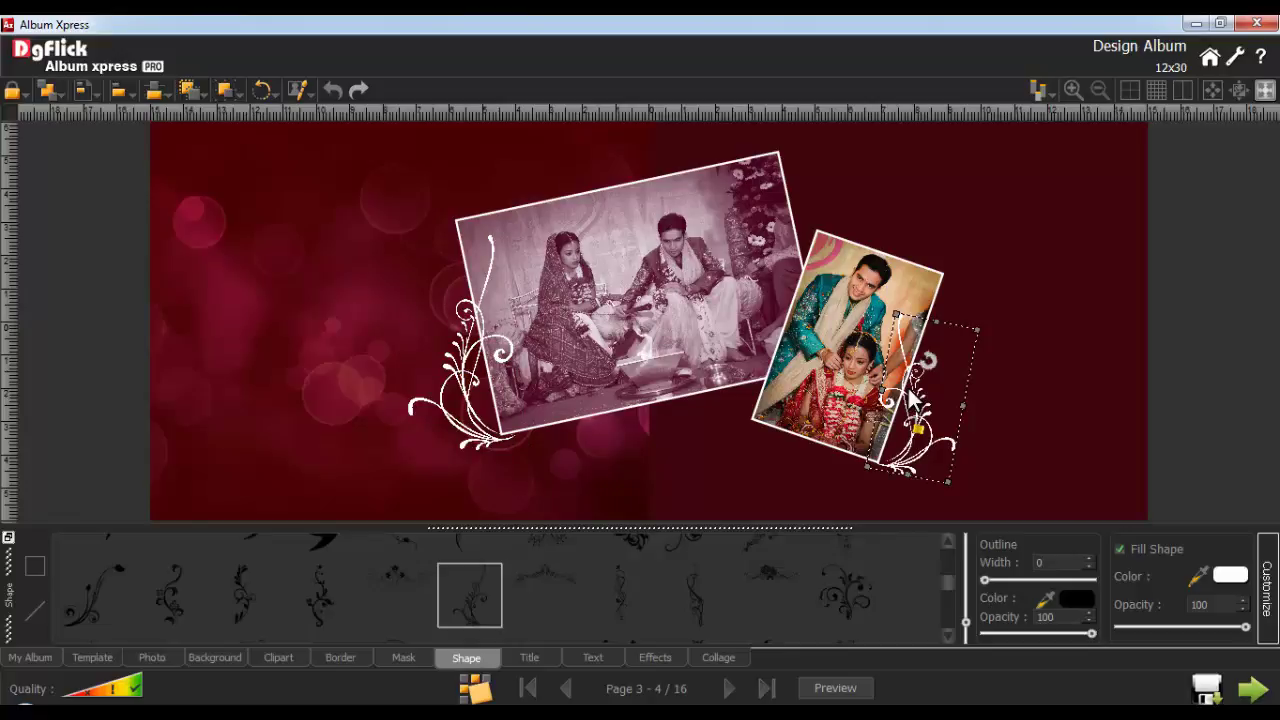
pyautogui.click(47, 90)
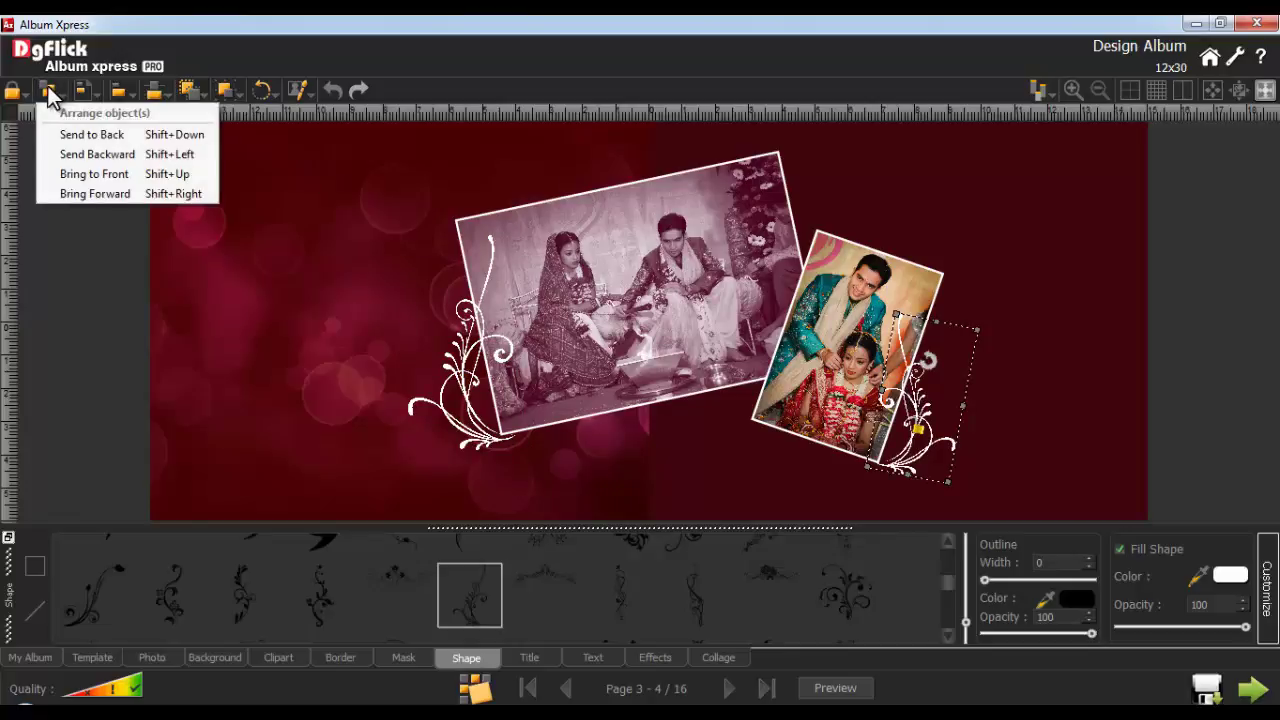
pyautogui.click(90, 136)
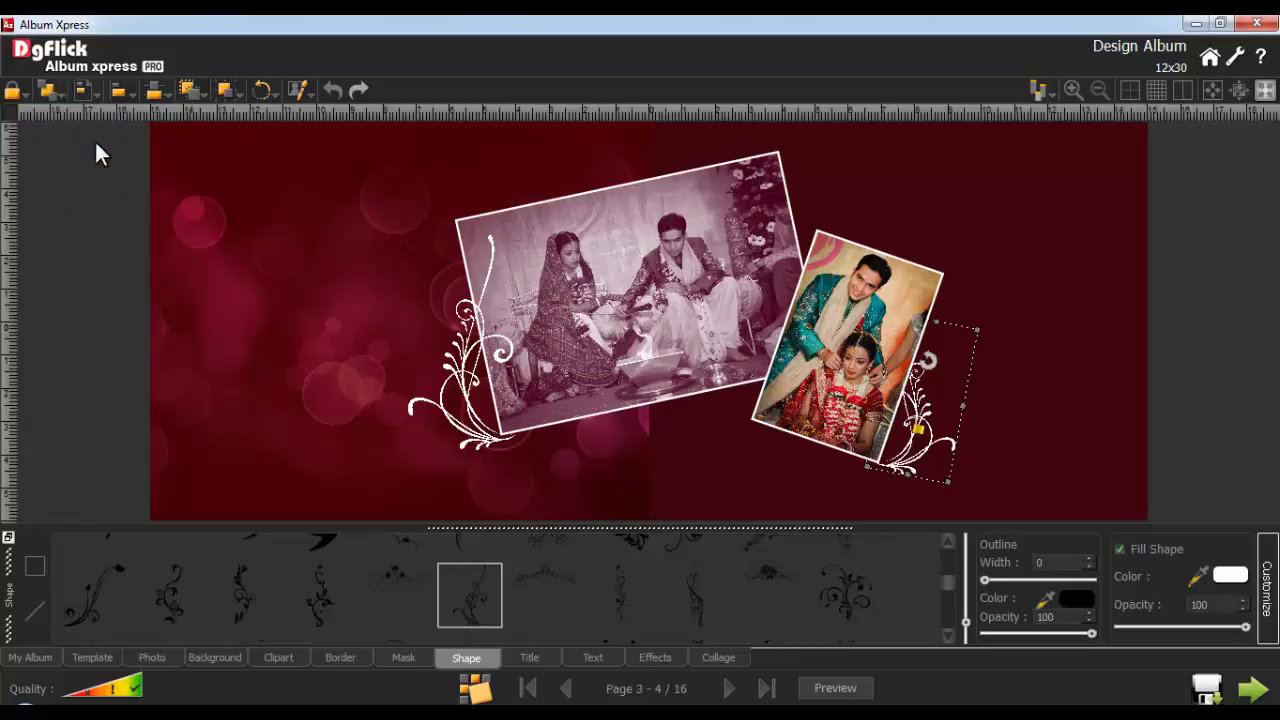
# Step: Add the five-line wedding verse starting 'Here's wishing' and move it to the upper left
pyautogui.click(583, 658)
pyautogui.click(390, 555)
pyautogui.write('H')
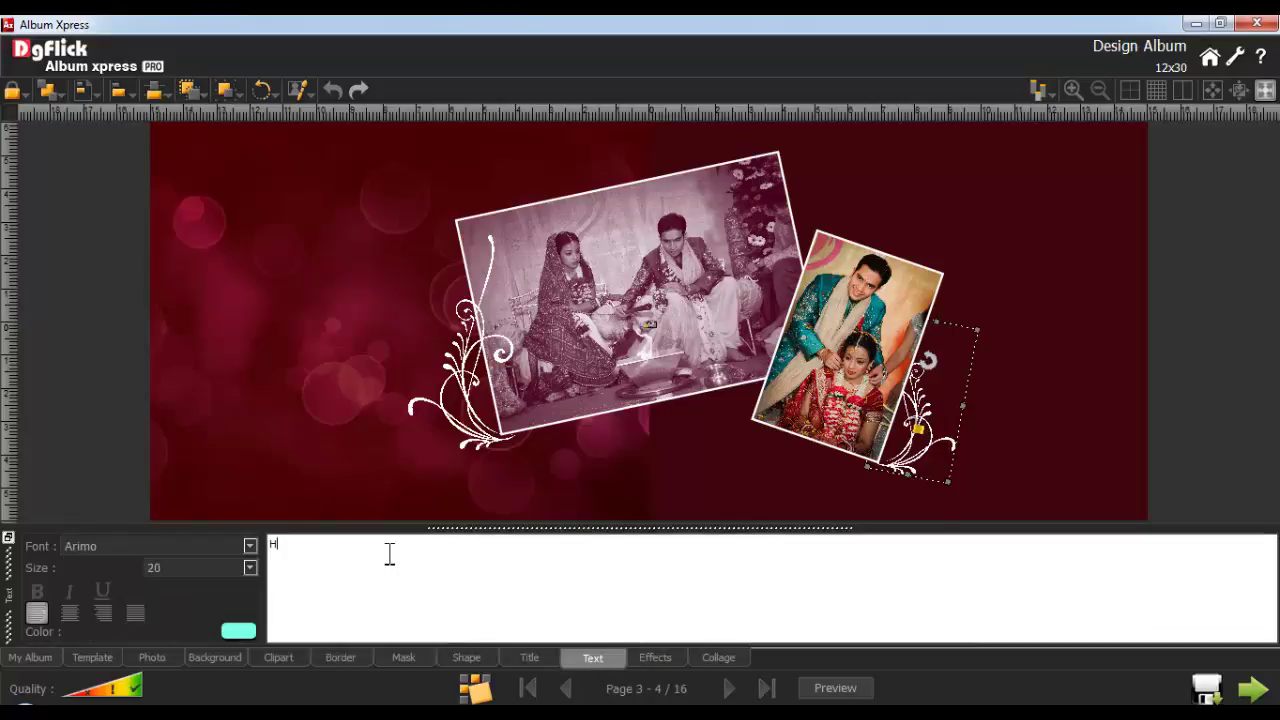
pyautogui.write('ere')
pyautogui.hotkey('ctrl', 'v')
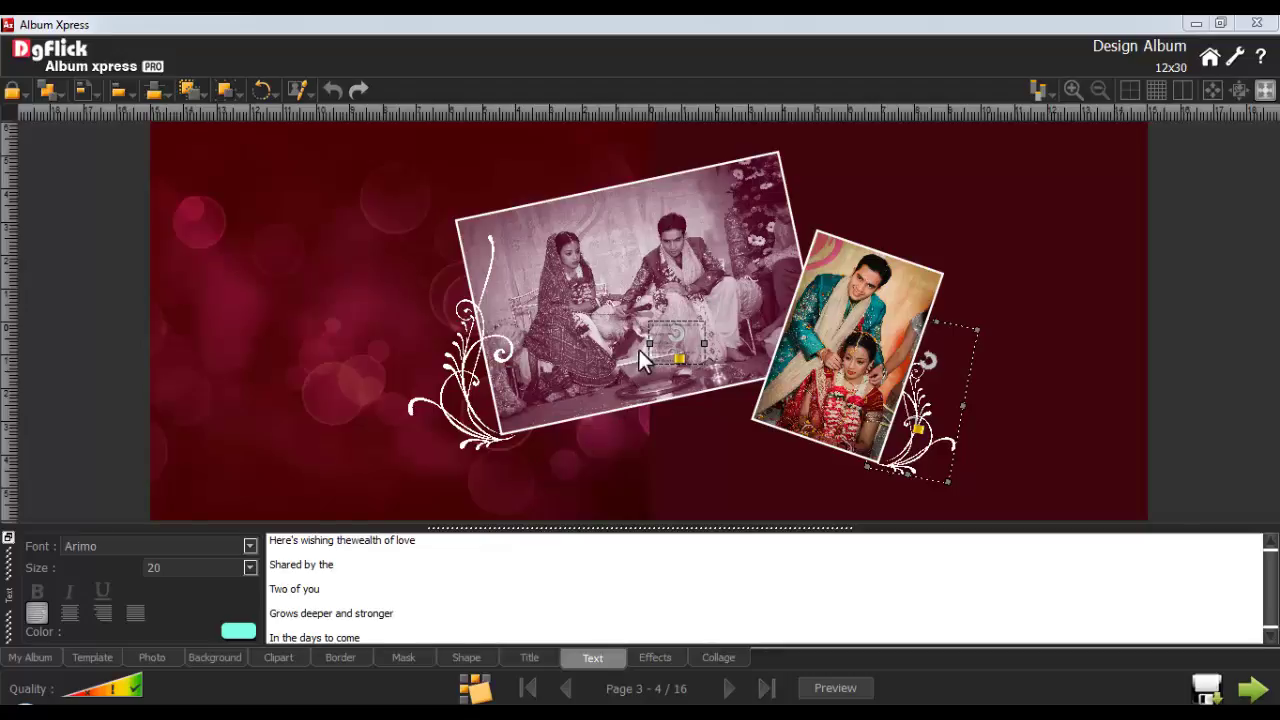
pyautogui.moveTo(655, 345); pyautogui.dragTo(250, 245)
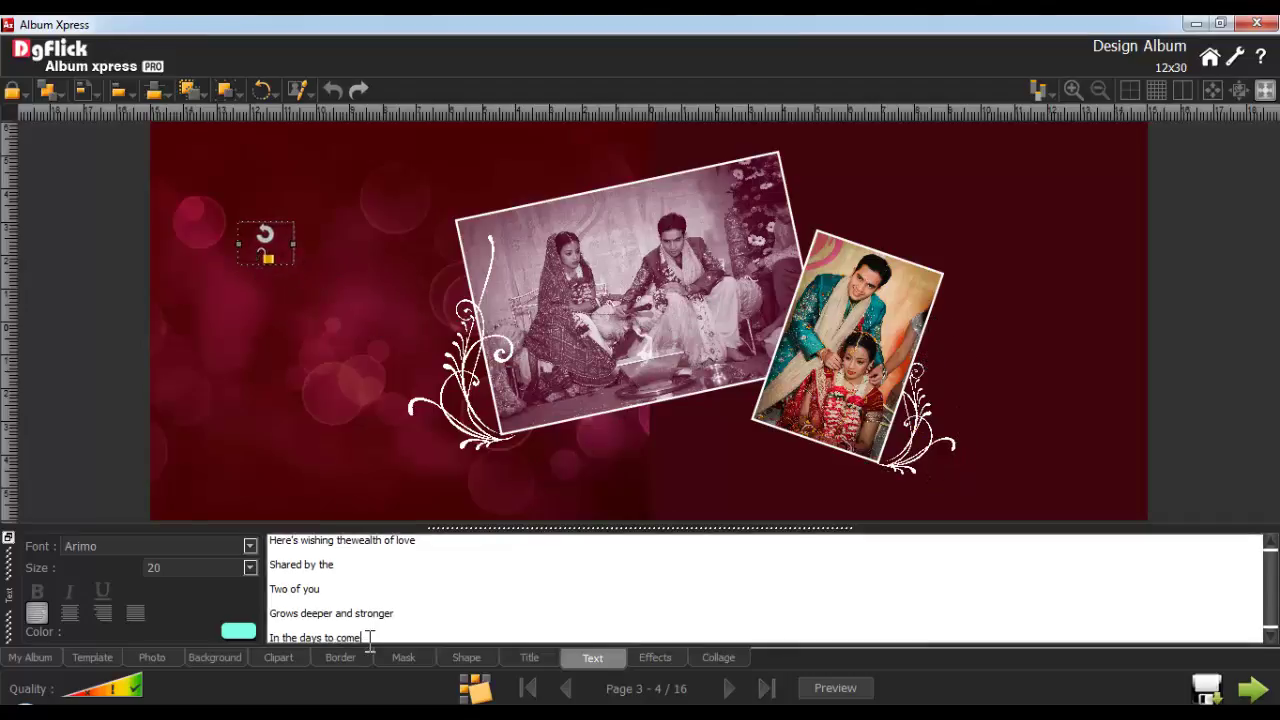
# Step: Set the verse to CalligraphScript at size 45 and shift it up and left
pyautogui.moveTo(366, 636); pyautogui.dragTo(277, 520)
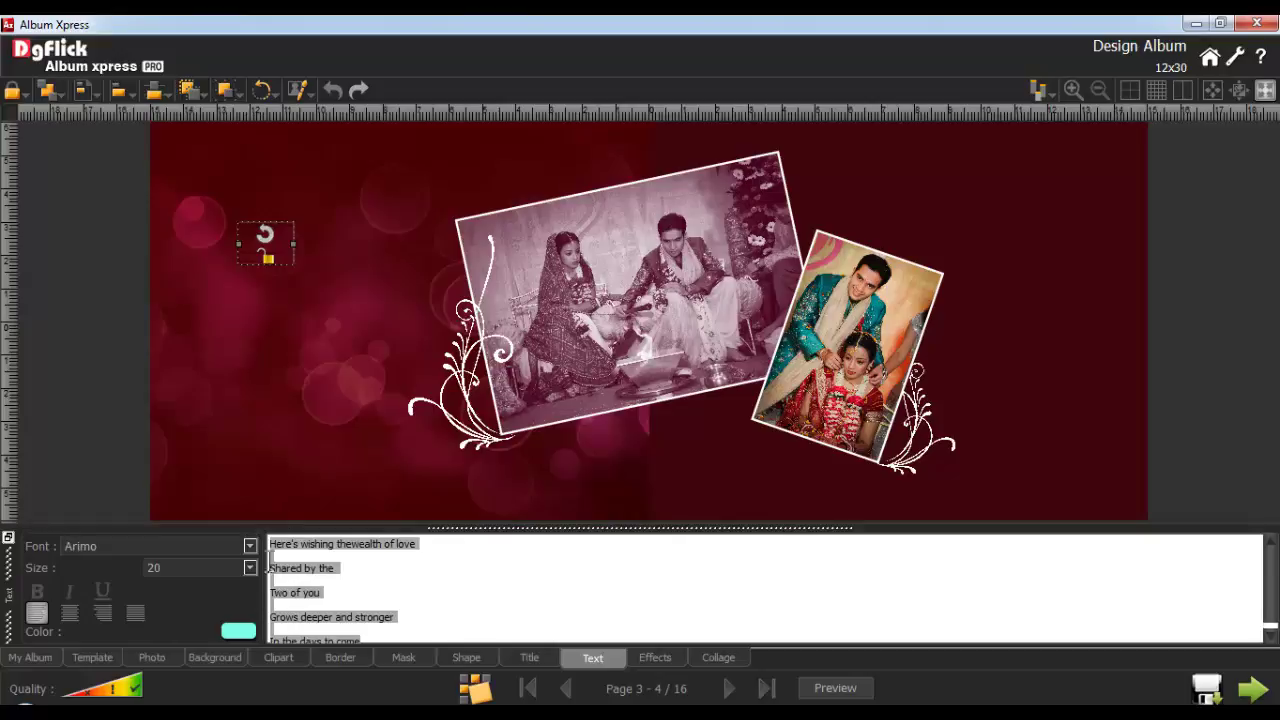
pyautogui.moveTo(242, 572); pyautogui.dragTo(131, 565)
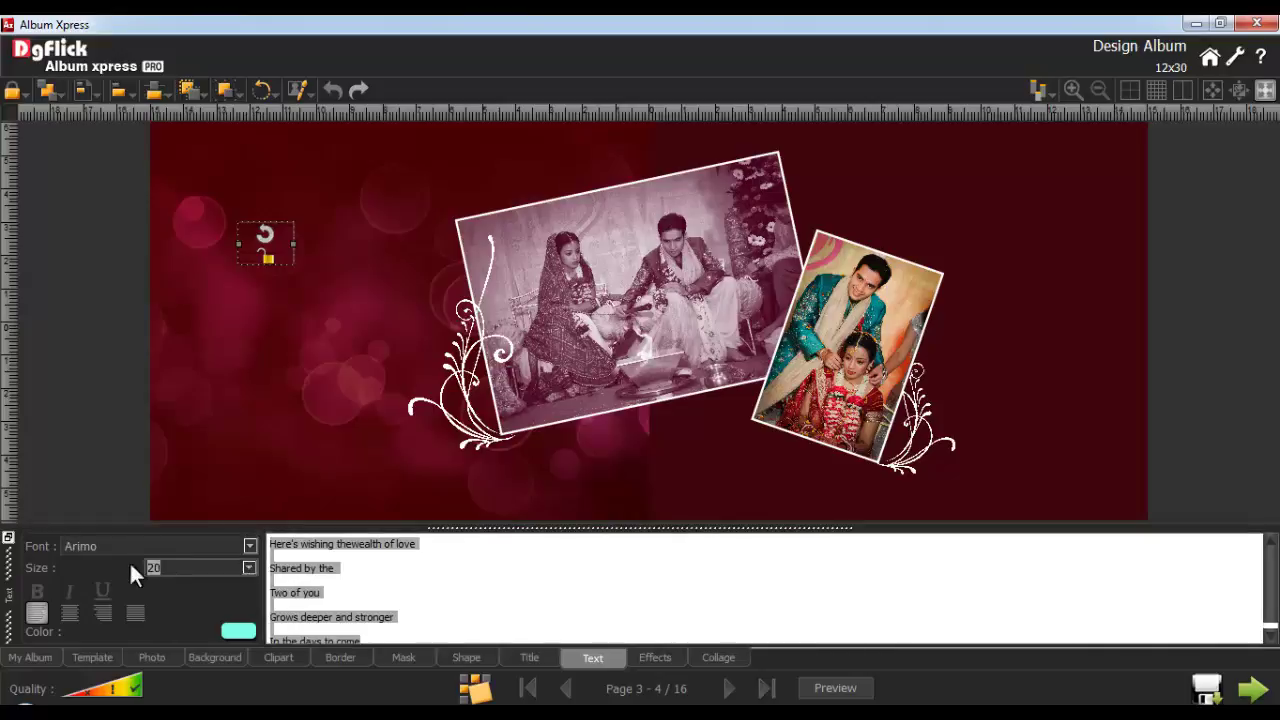
pyautogui.write('45')
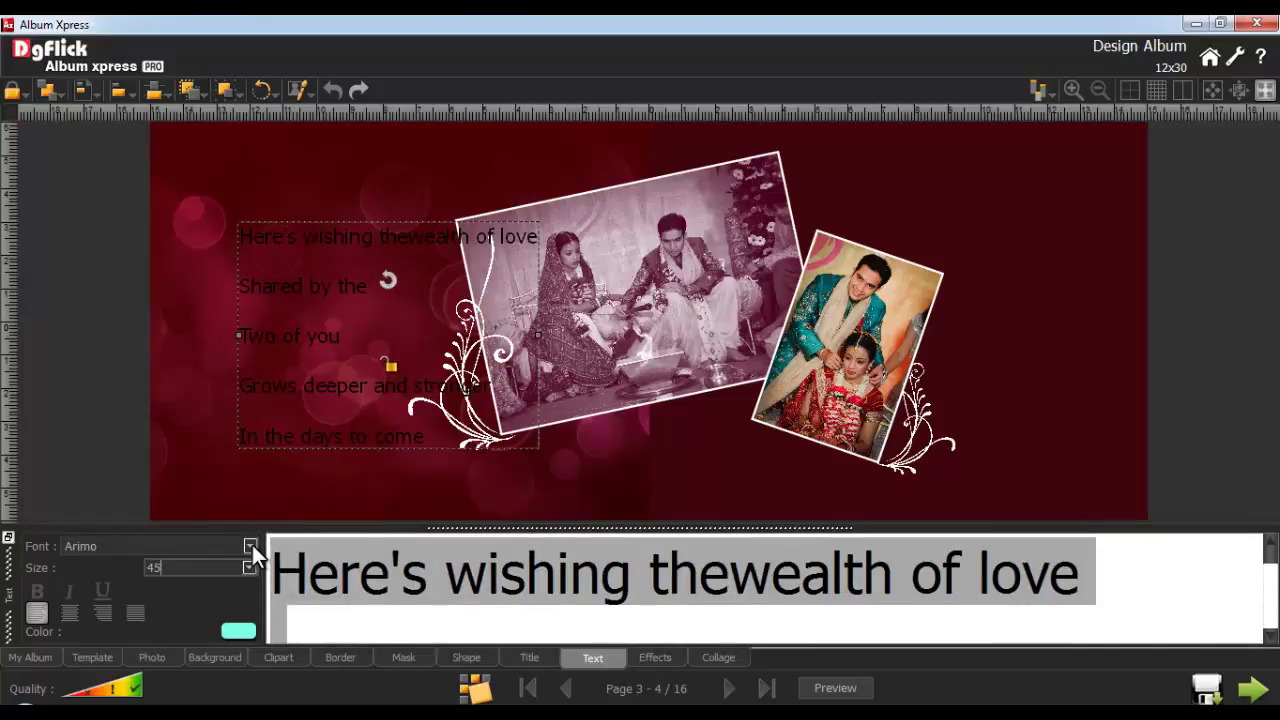
pyautogui.click(250, 546)
pyautogui.click(198, 436)
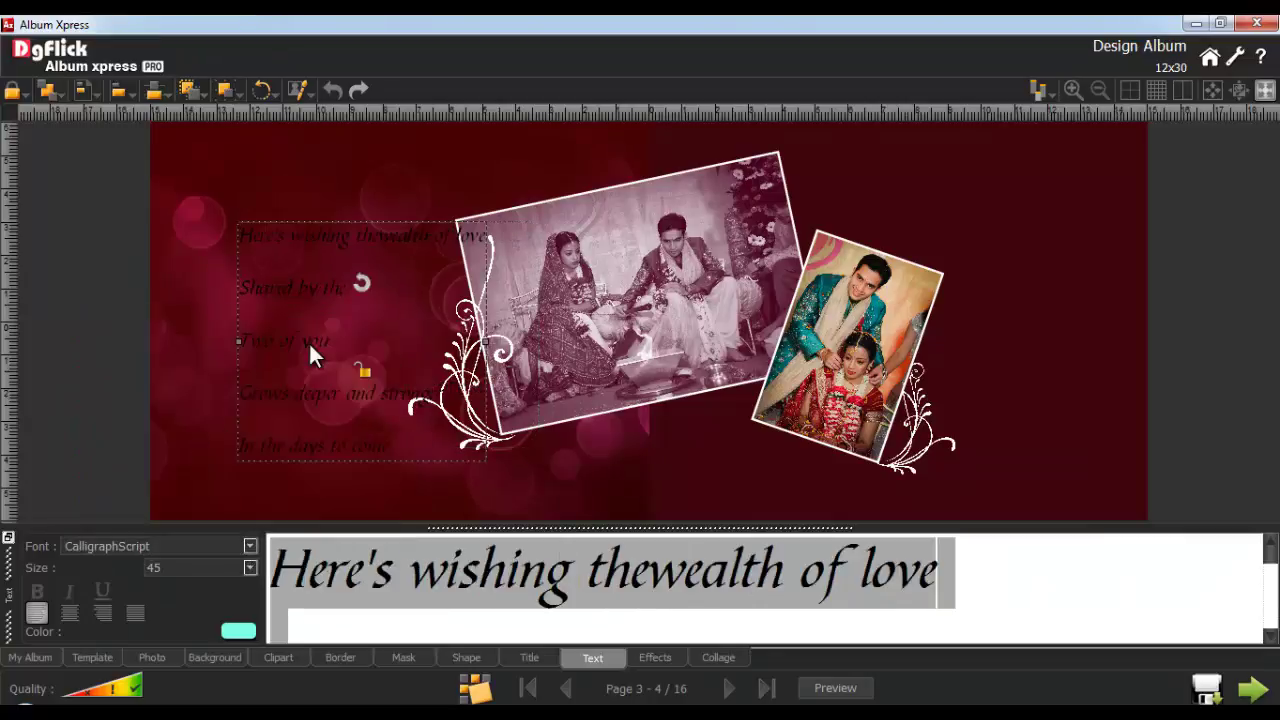
pyautogui.moveTo(310, 350); pyautogui.dragTo(248, 338)
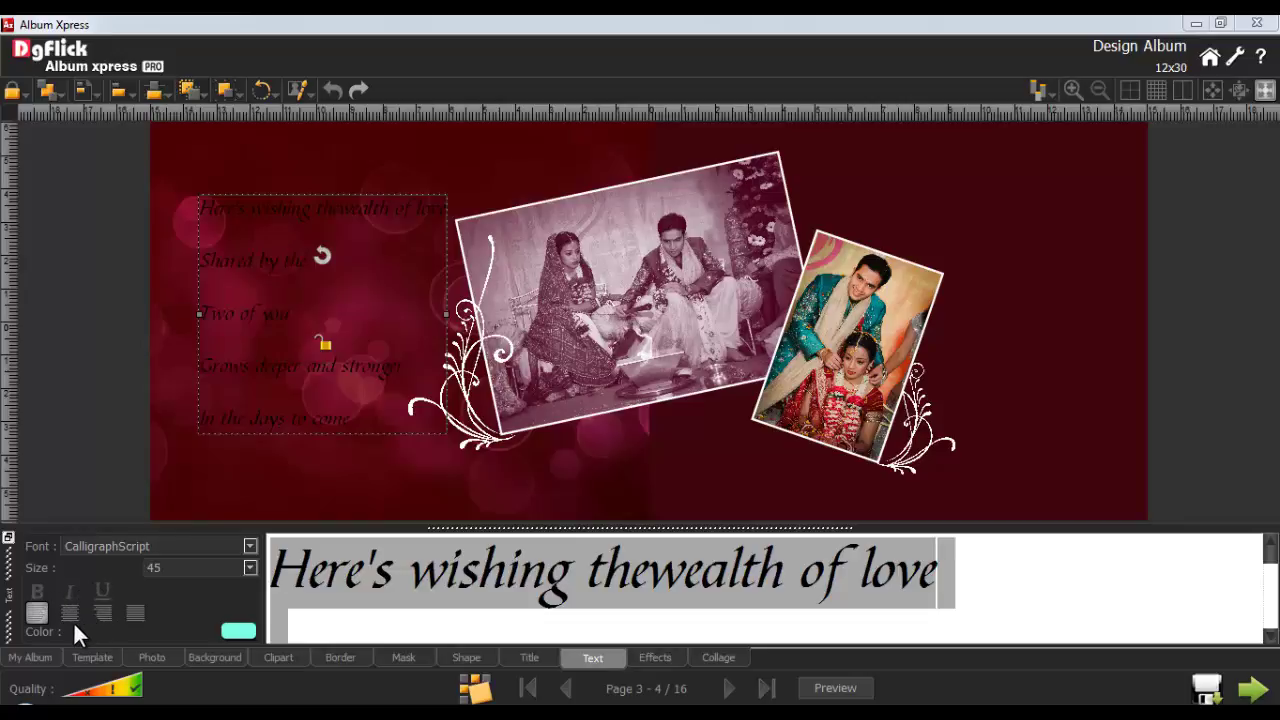
# Step: Colour the verse text light cyan
pyautogui.click(236, 632)
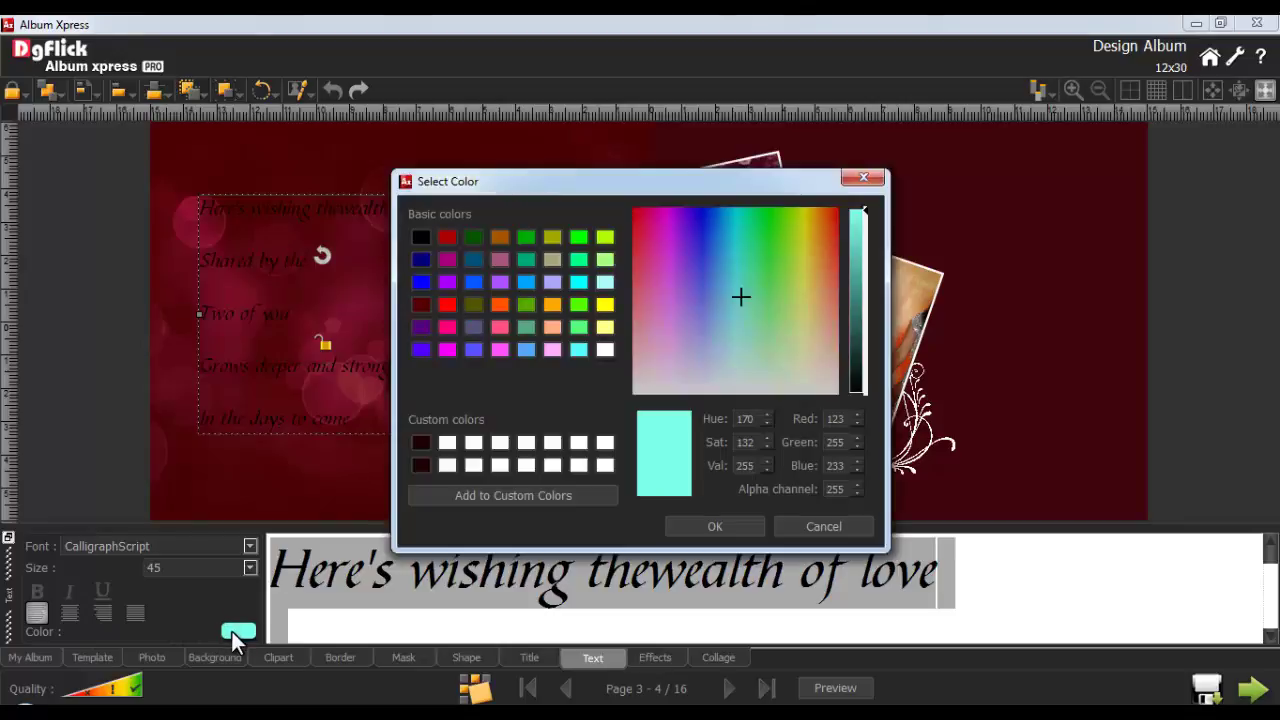
pyautogui.moveTo(740, 293); pyautogui.dragTo(740, 296)
pyautogui.click(716, 527)
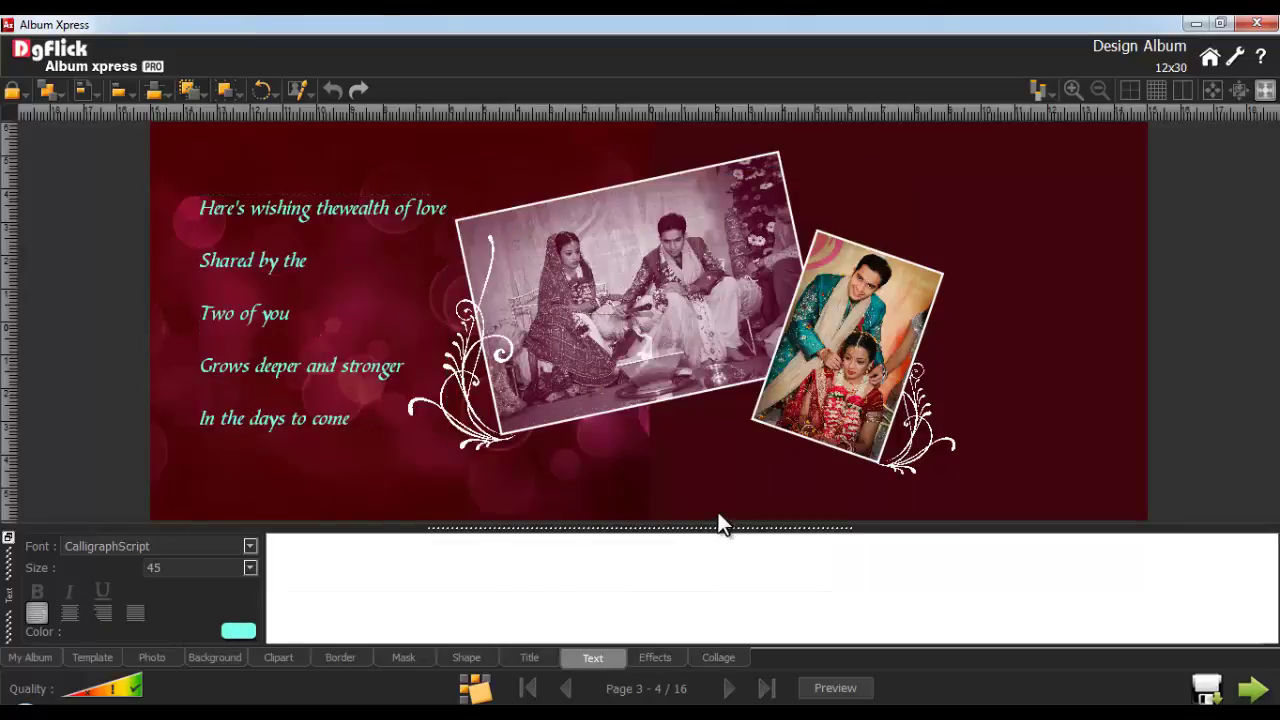
# Step: On pages 5–6, apply a dark olive solid-colour background to both pages (L|R)
pyautogui.click(728, 688)
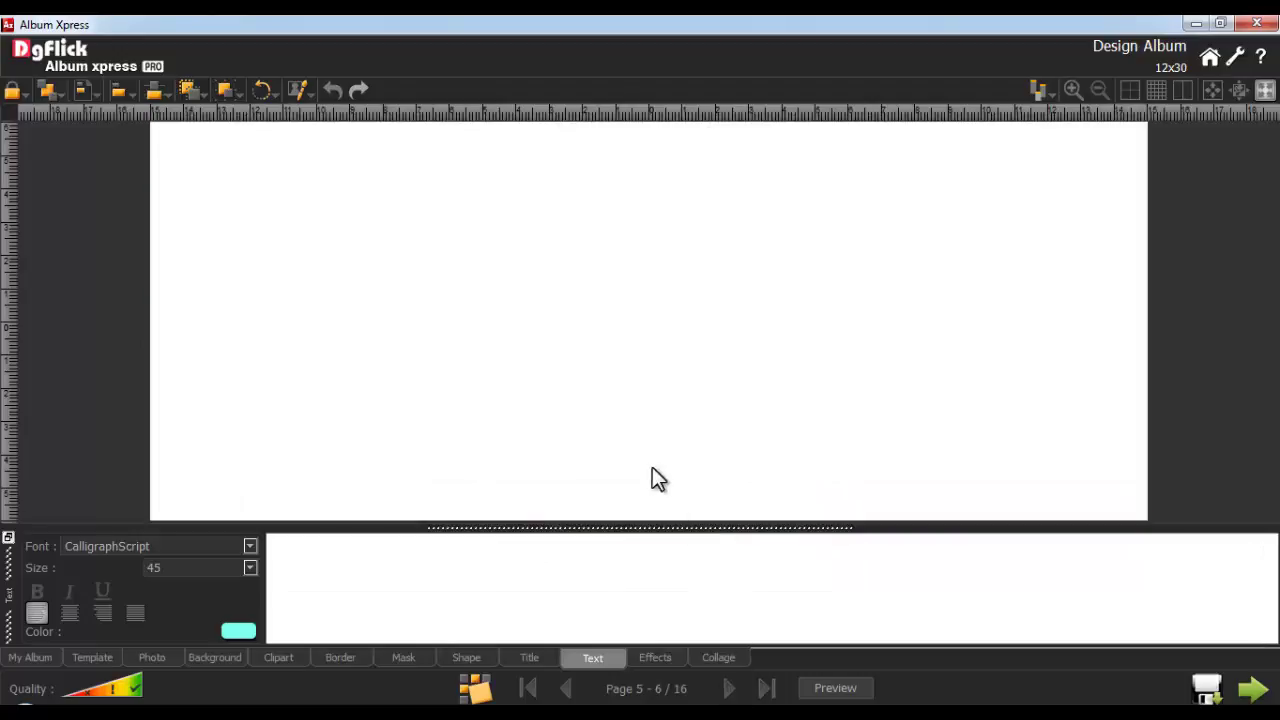
pyautogui.click(220, 656)
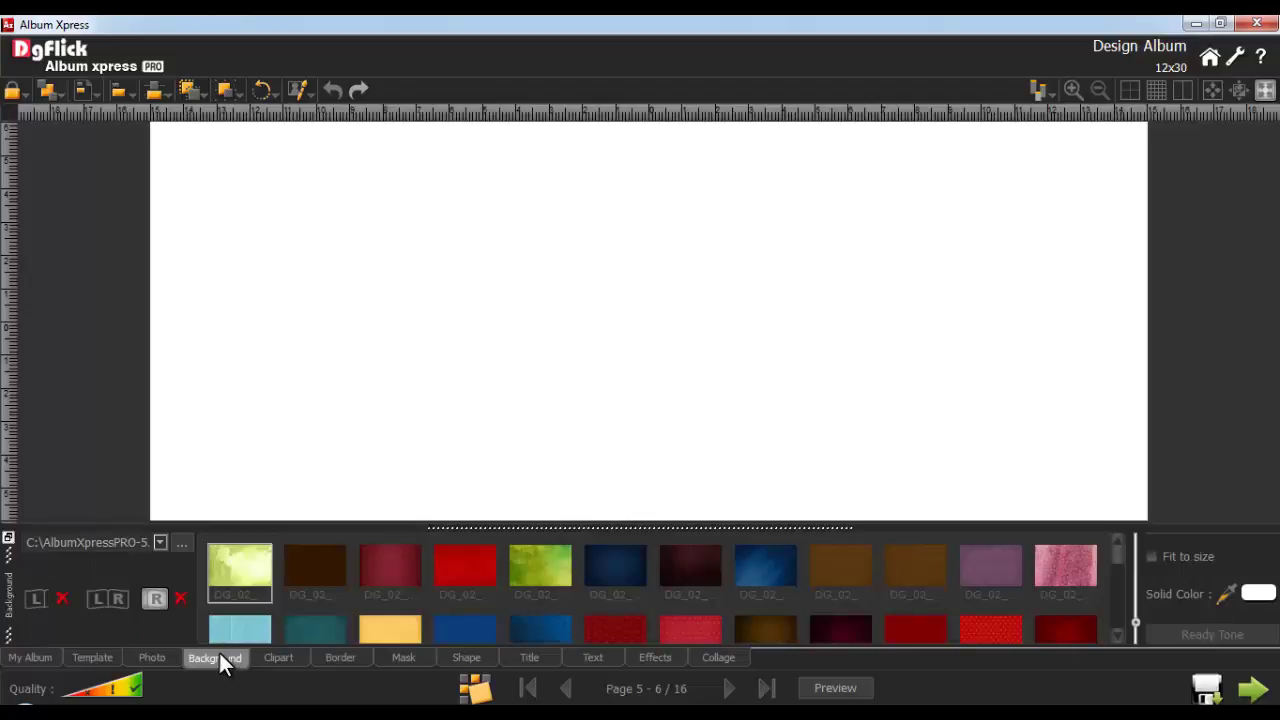
pyautogui.click(100, 604)
pyautogui.click(1258, 593)
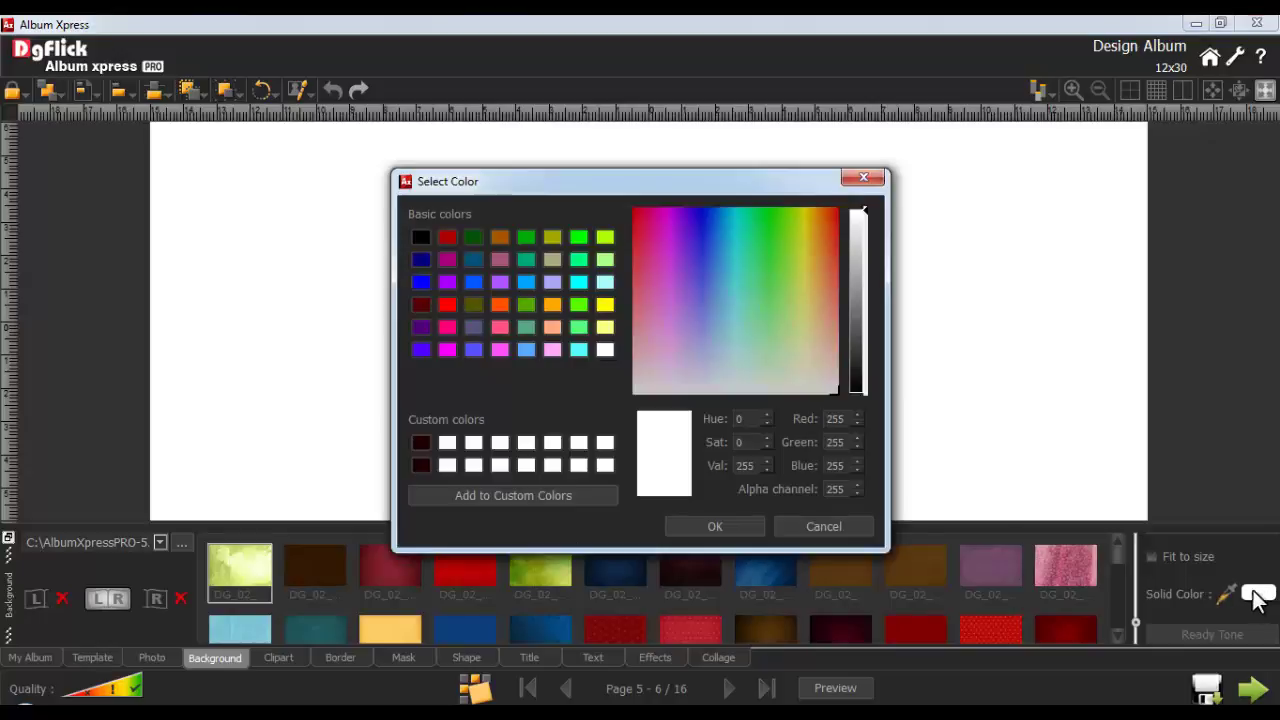
pyautogui.click(473, 304)
pyautogui.click(715, 526)
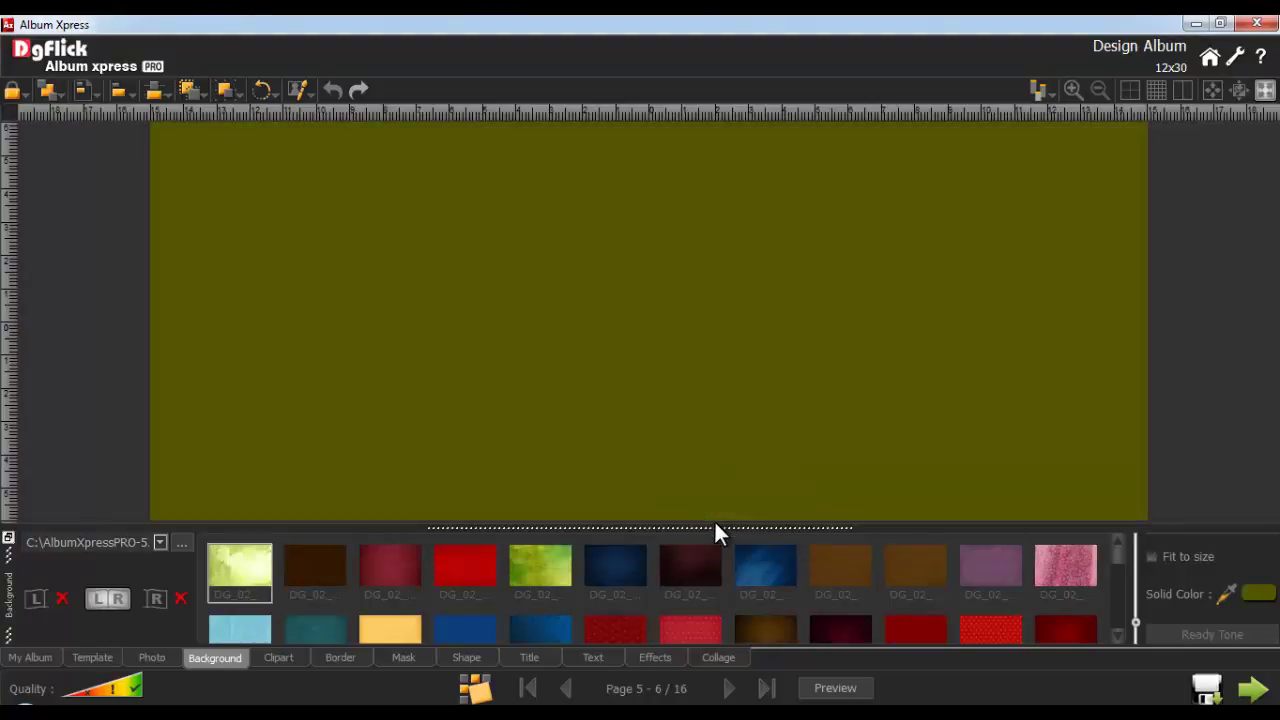
# Step: Place the praying bride photo across pages 5–6 and set its blend mode to Overlay
pyautogui.click(153, 652)
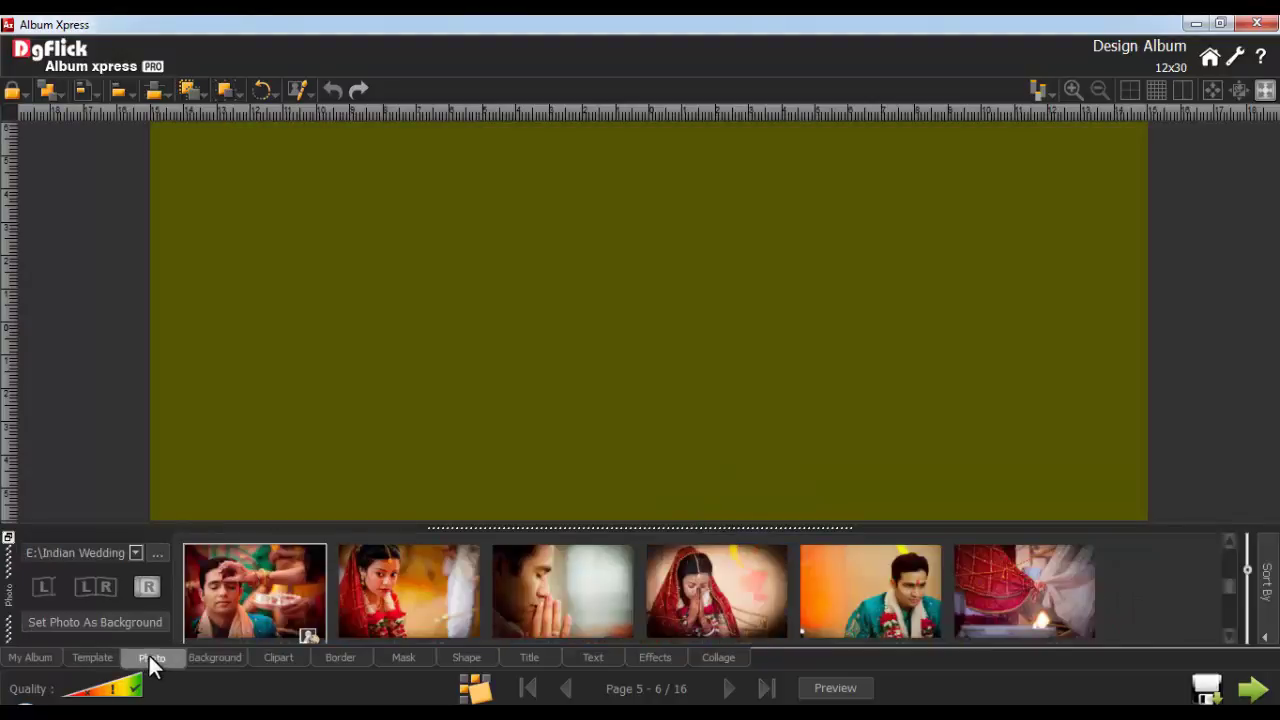
pyautogui.doubleClick(697, 590)
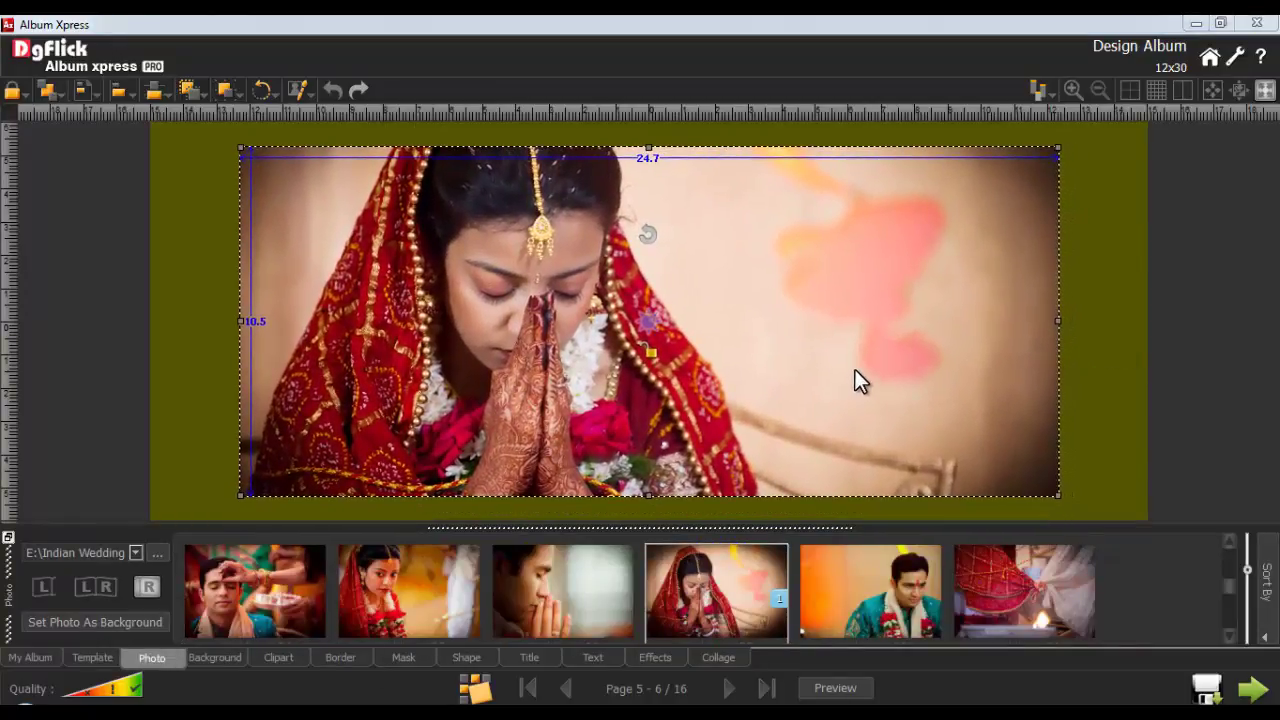
pyautogui.click(655, 657)
pyautogui.scroll(1, 90, 560)
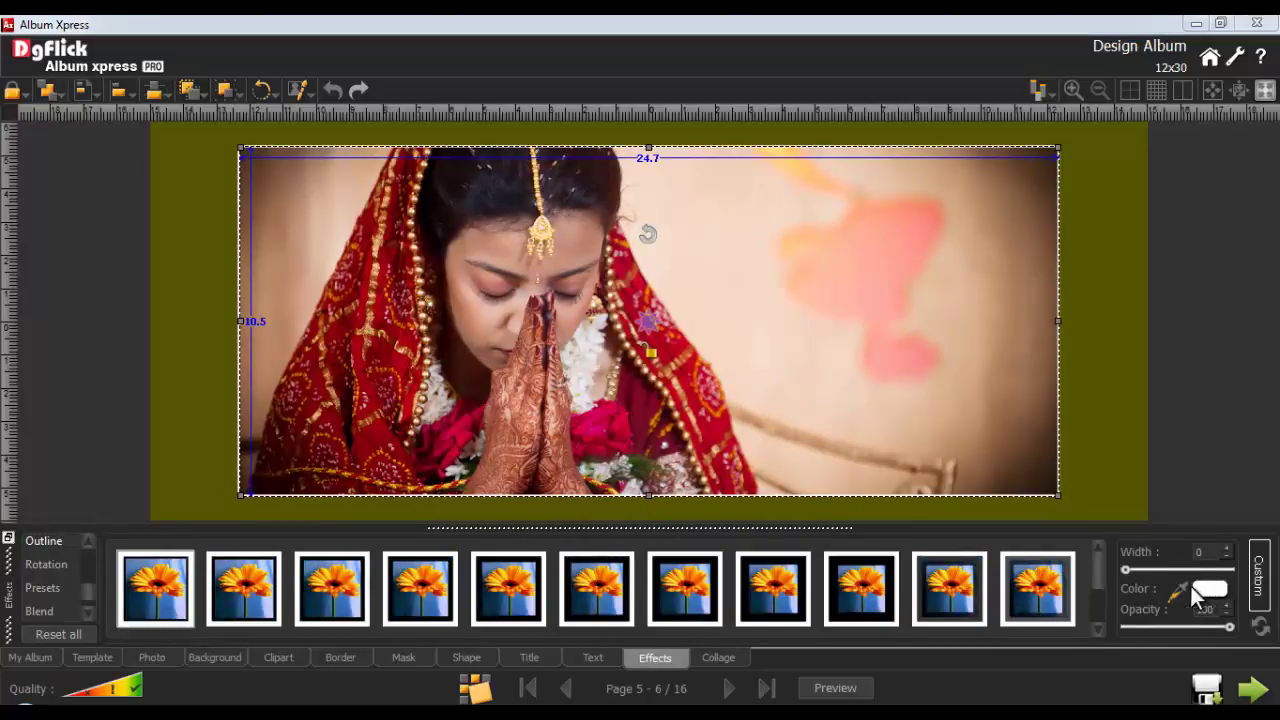
pyautogui.click(40, 611)
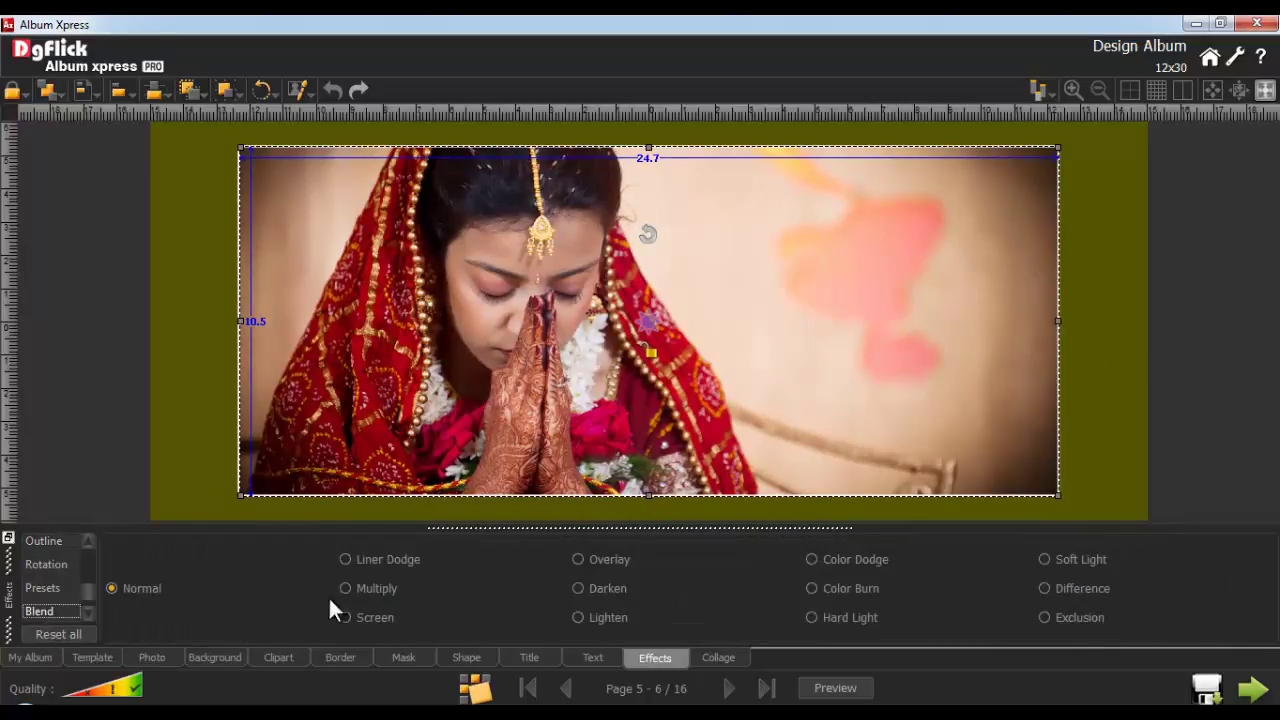
pyautogui.click(580, 560)
# Step: Add the praying groom photo on the right of the spread with Hard Light blending
pyautogui.click(160, 655)
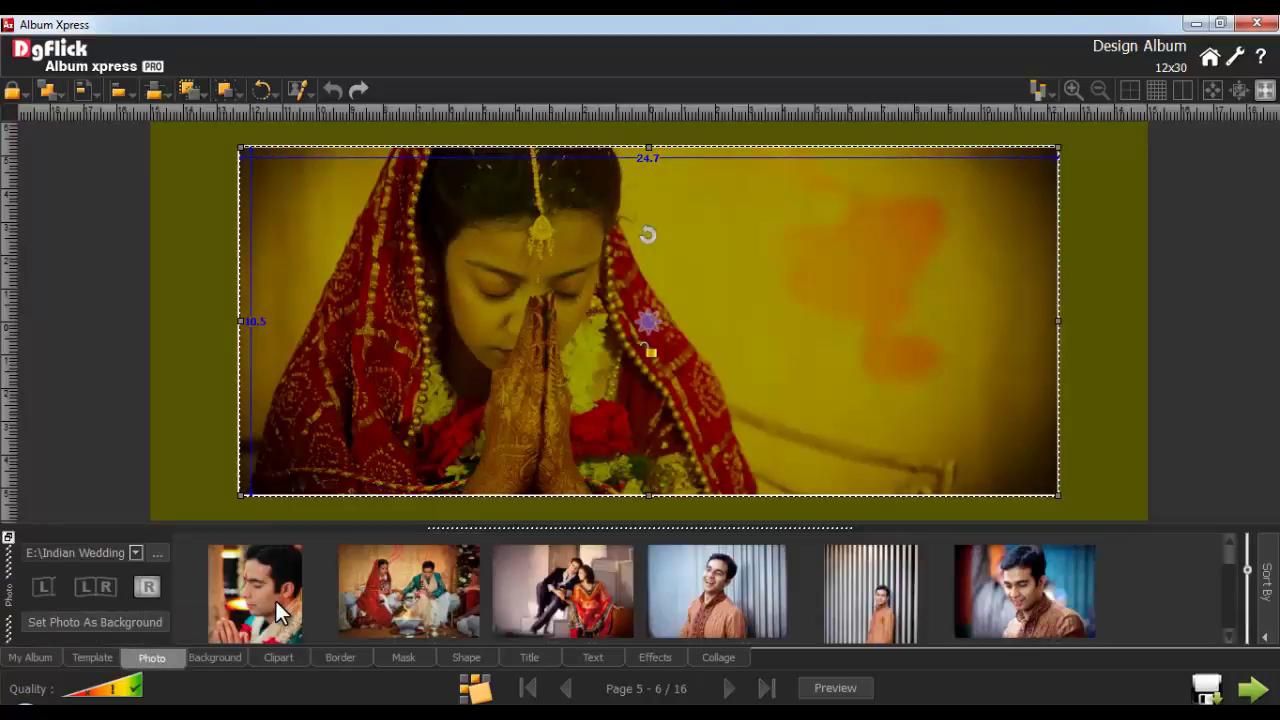
pyautogui.doubleClick(268, 598)
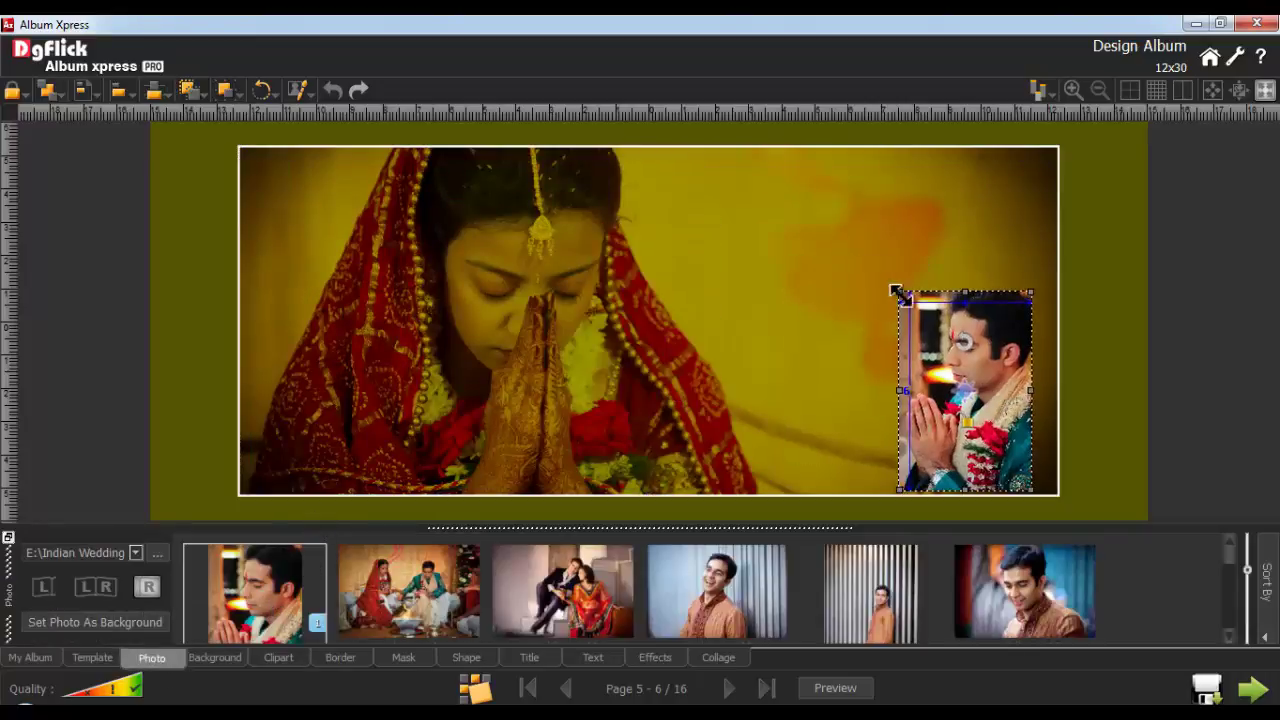
pyautogui.click(655, 658)
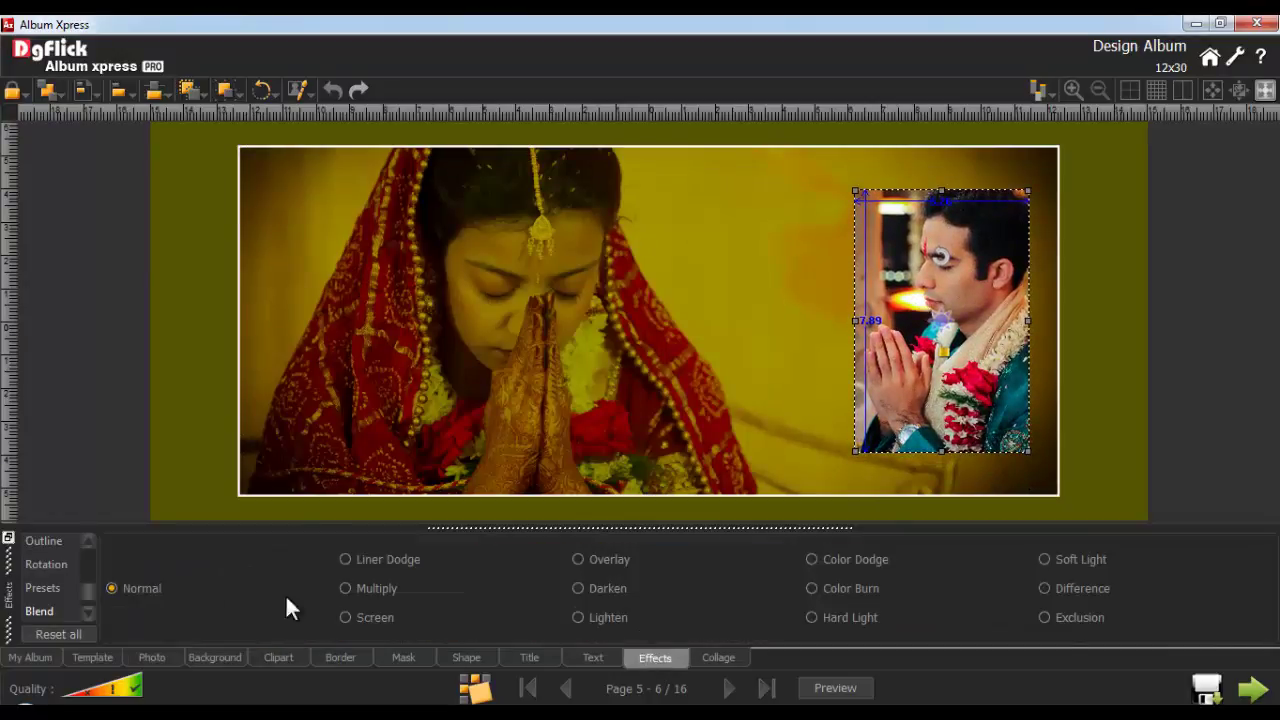
pyautogui.click(44, 541)
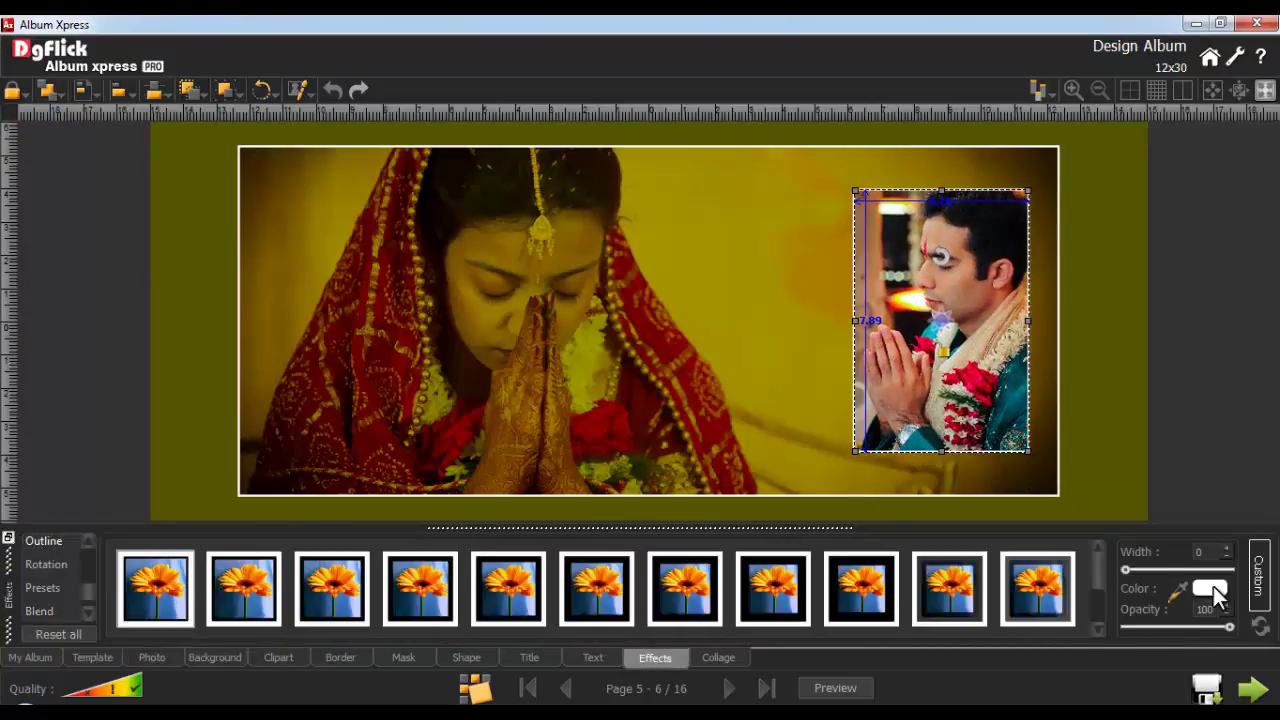
pyautogui.click(40, 611)
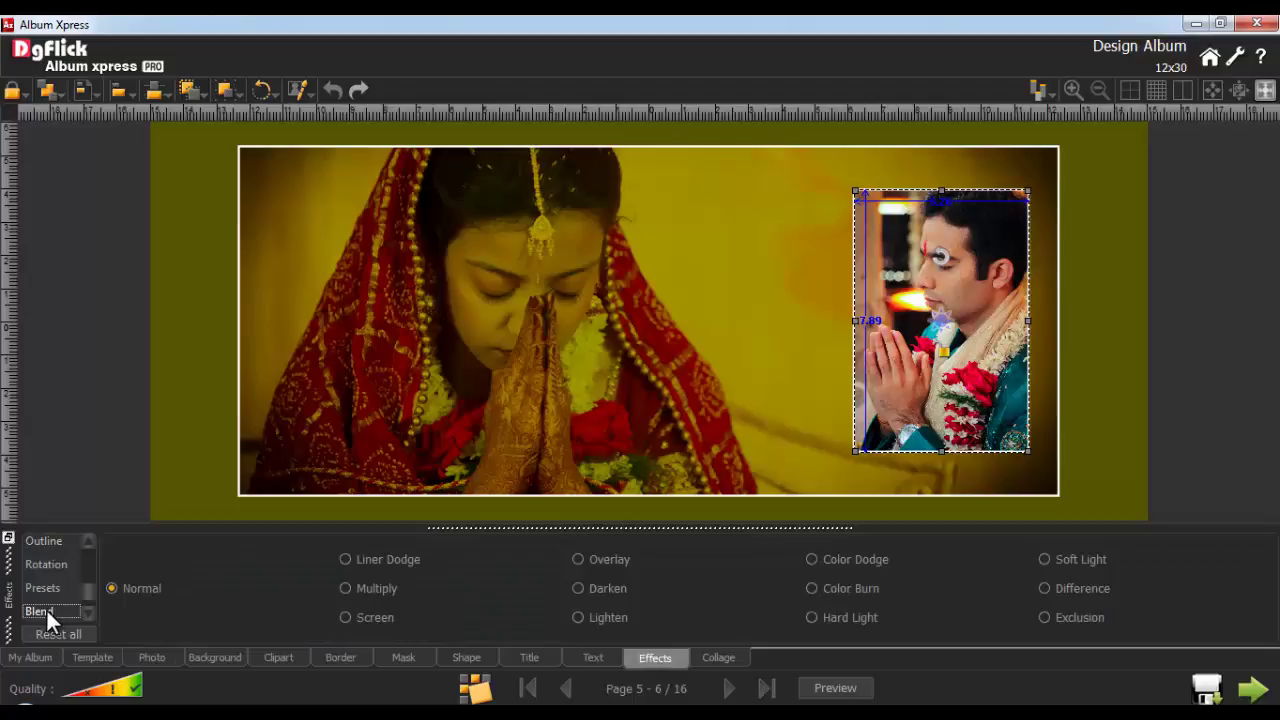
pyautogui.click(811, 618)
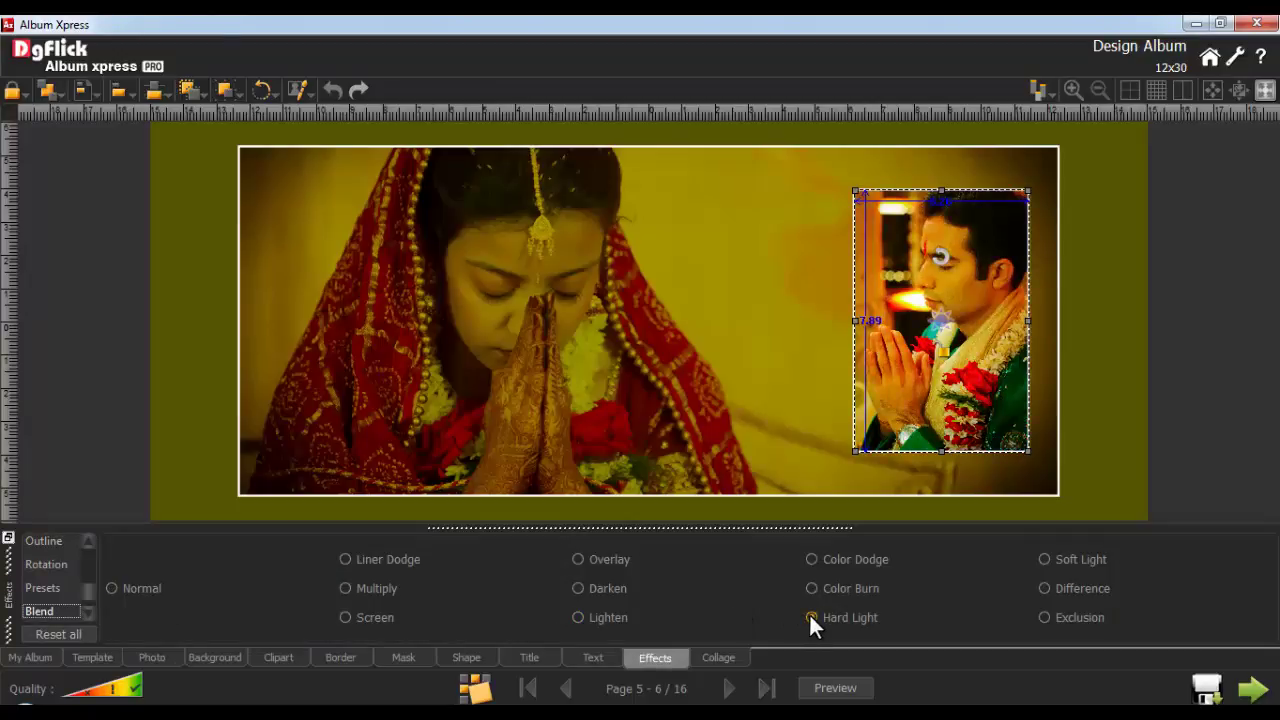
pyautogui.click(466, 657)
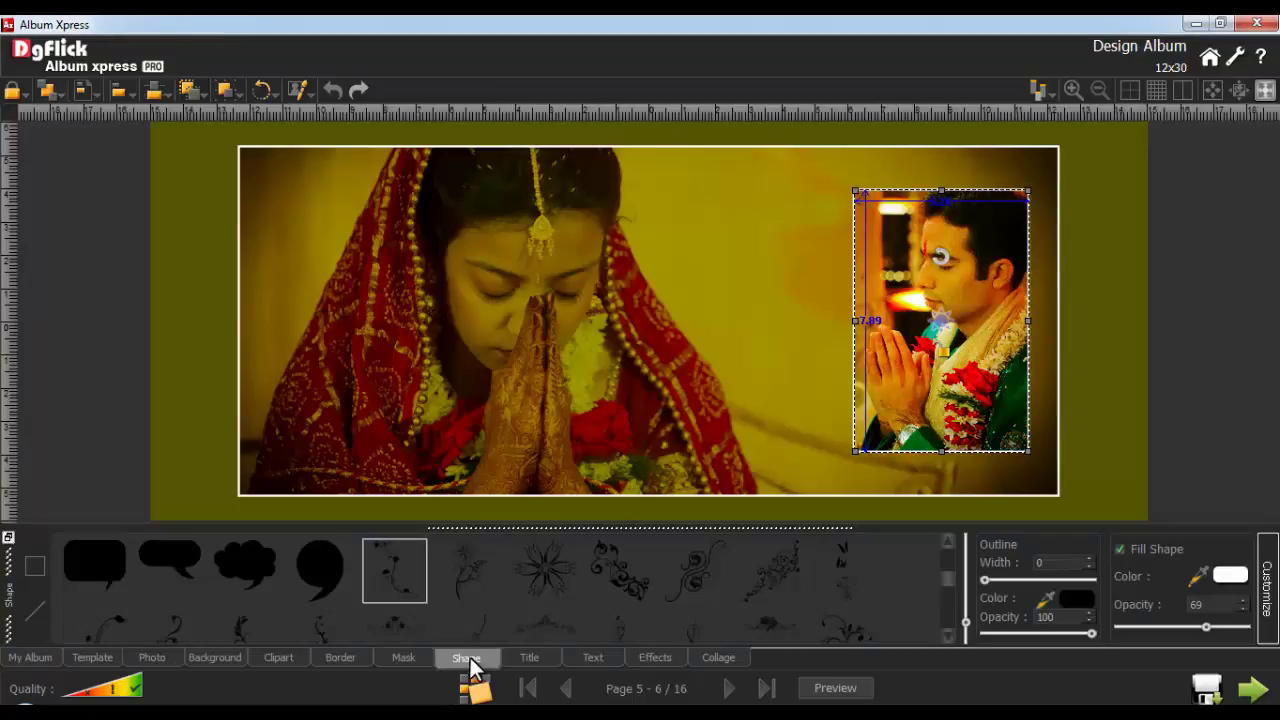
# Step: Add a white vertical floral shape beside the groom photo and select both
pyautogui.click(843, 580)
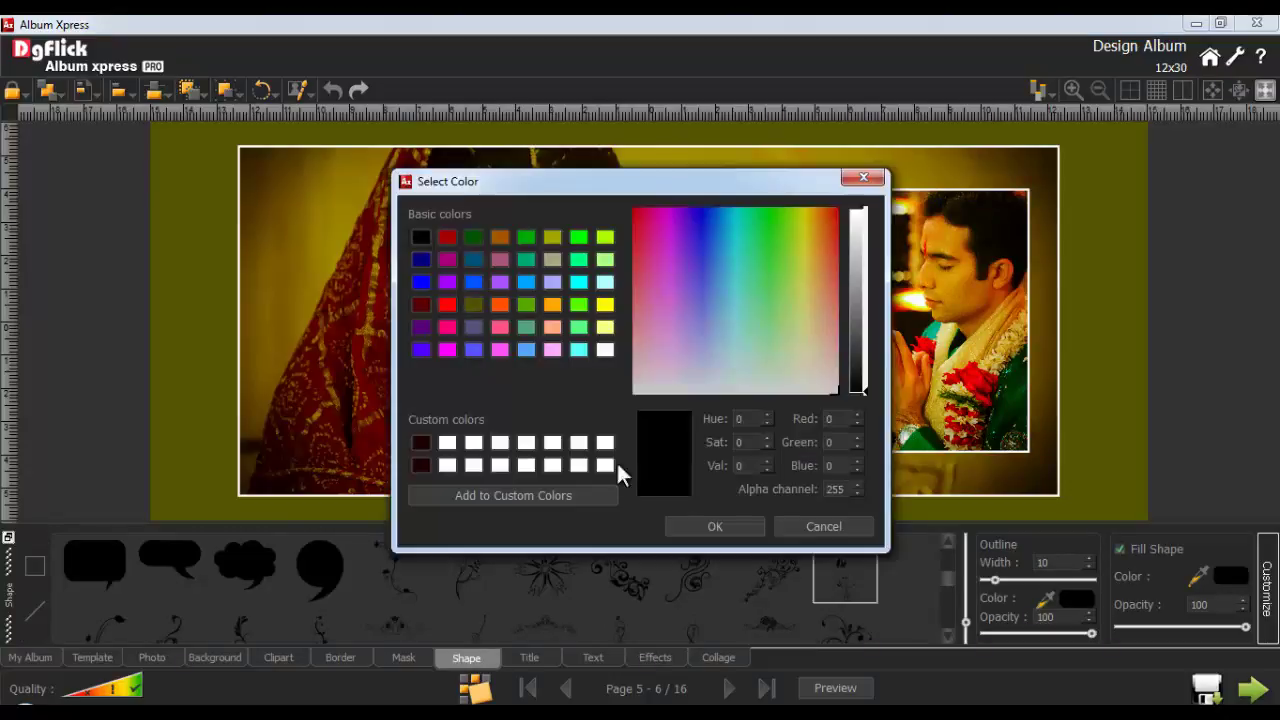
pyautogui.click(714, 526)
pyautogui.click(842, 320)
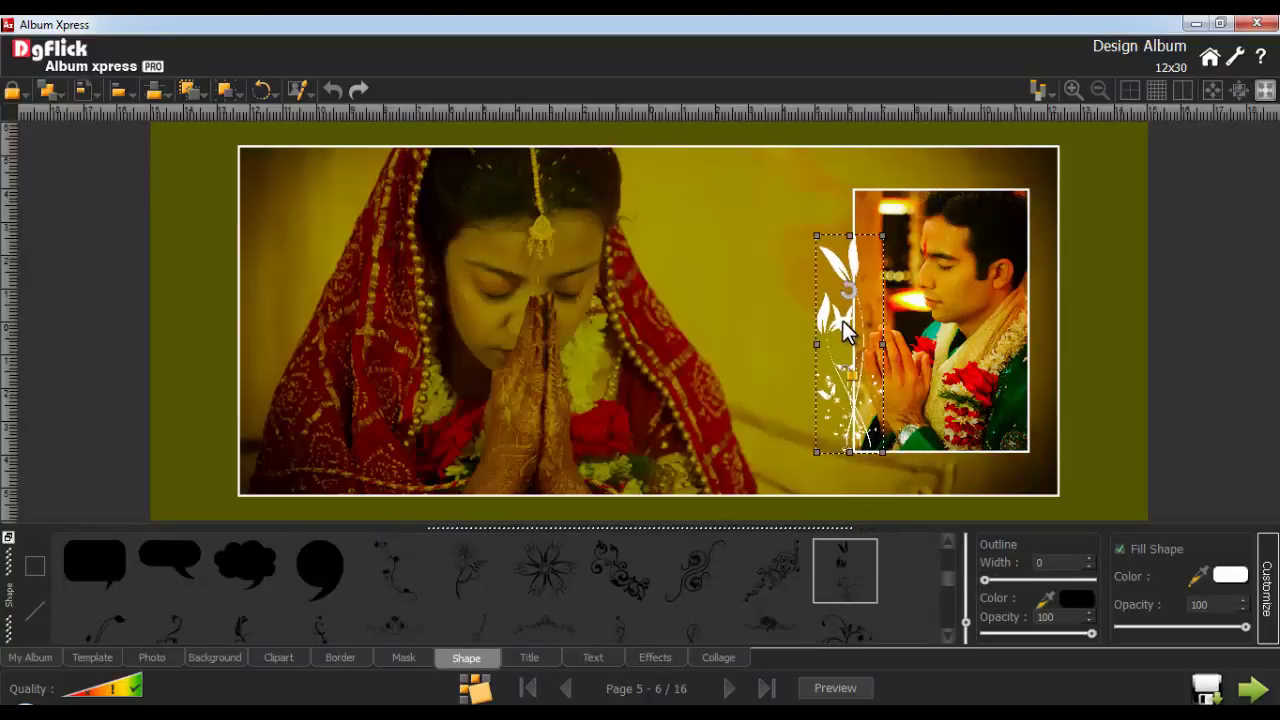
pyautogui.keyDown('shift'); pyautogui.click(920, 314); pyautogui.keyUp('shift')
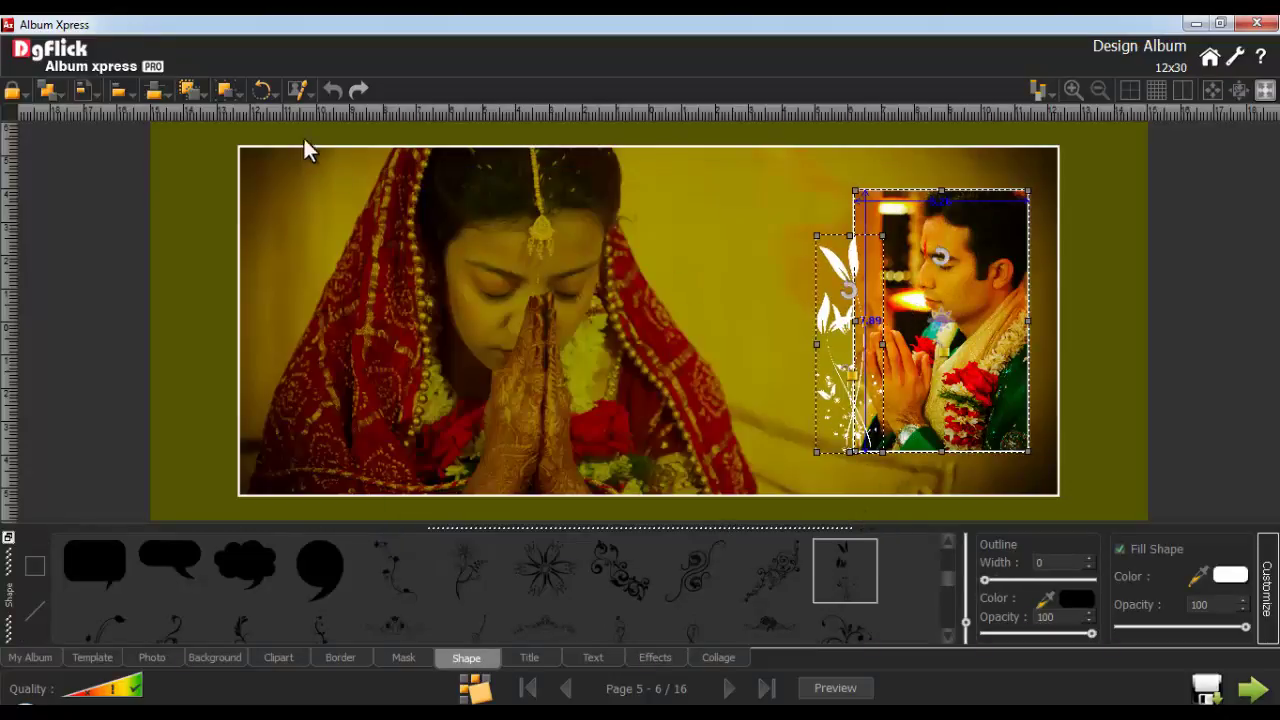
# Step: Group the floral shape with the groom photo, then move on to pages 7–8
pyautogui.click(222, 89)
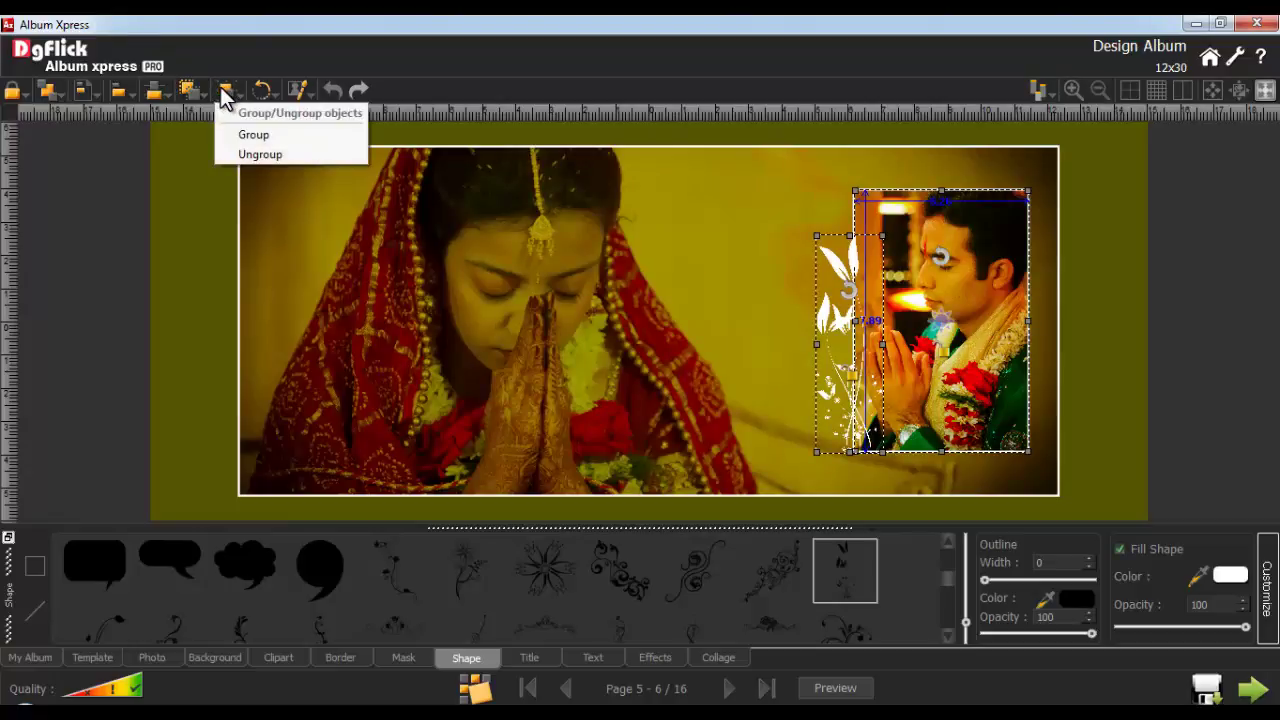
pyautogui.click(254, 131)
pyautogui.moveTo(841, 312); pyautogui.dragTo(838, 324)
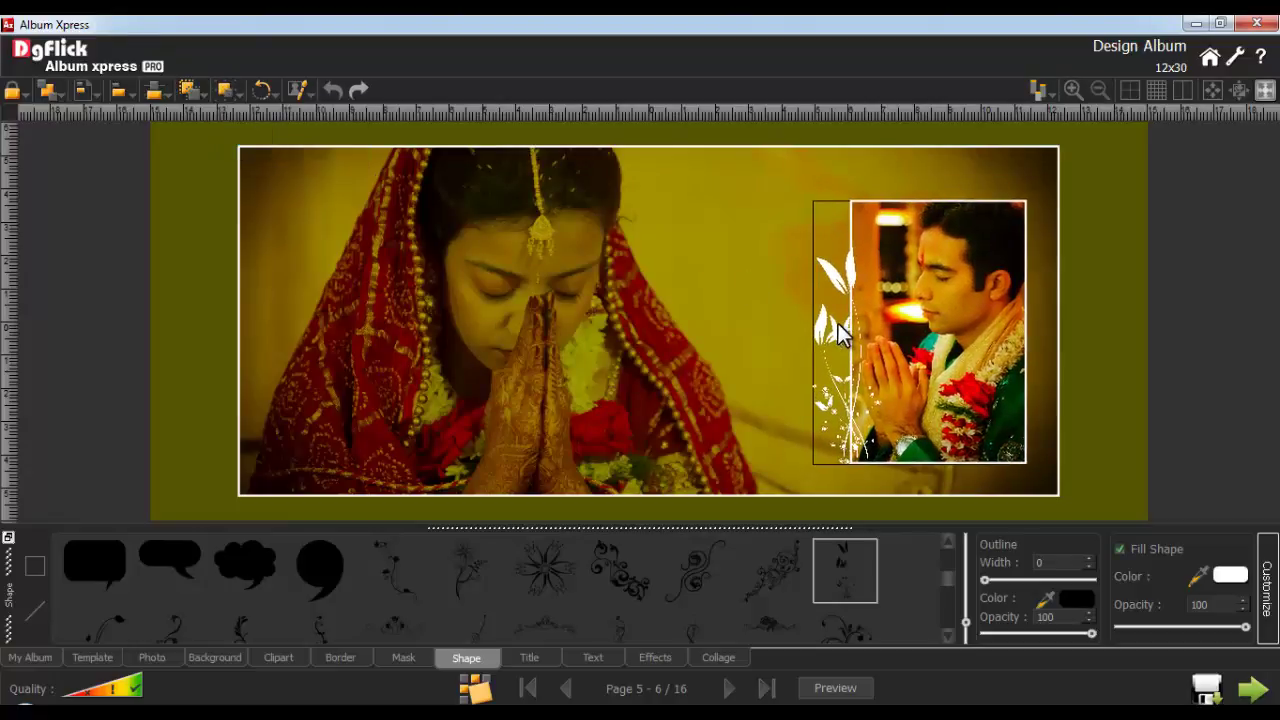
pyautogui.click(336, 88)
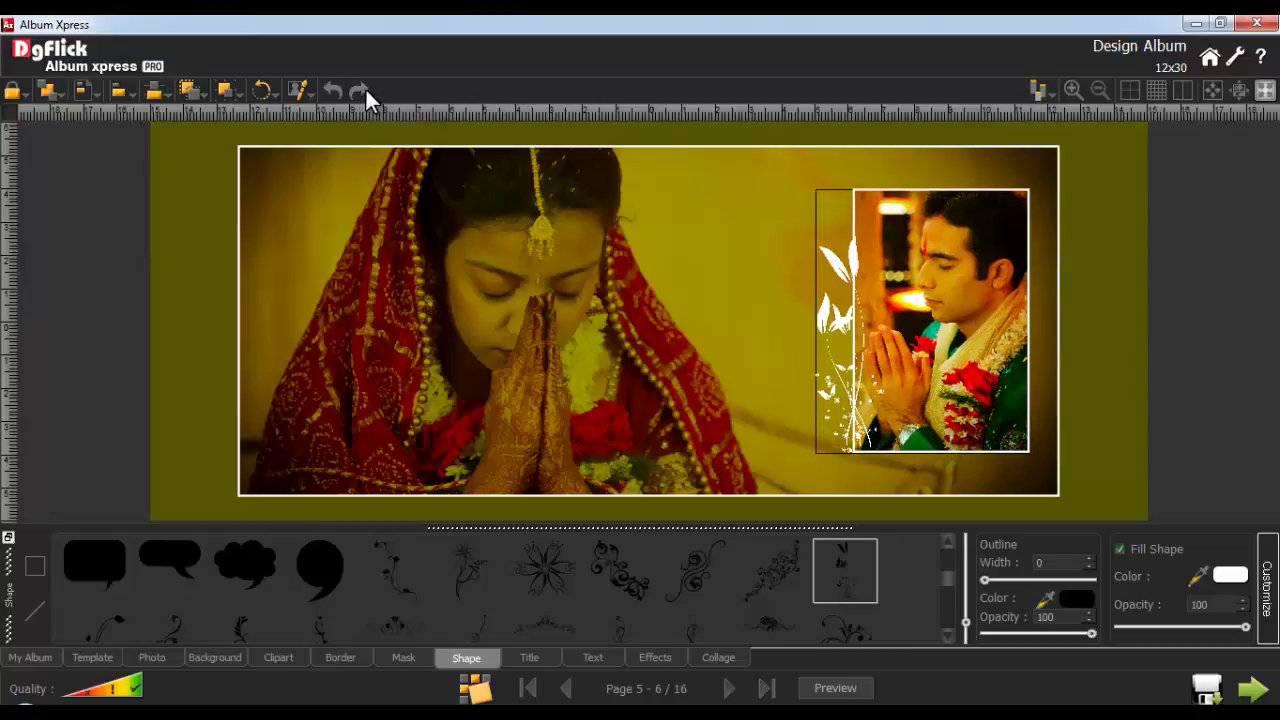
pyautogui.click(729, 688)
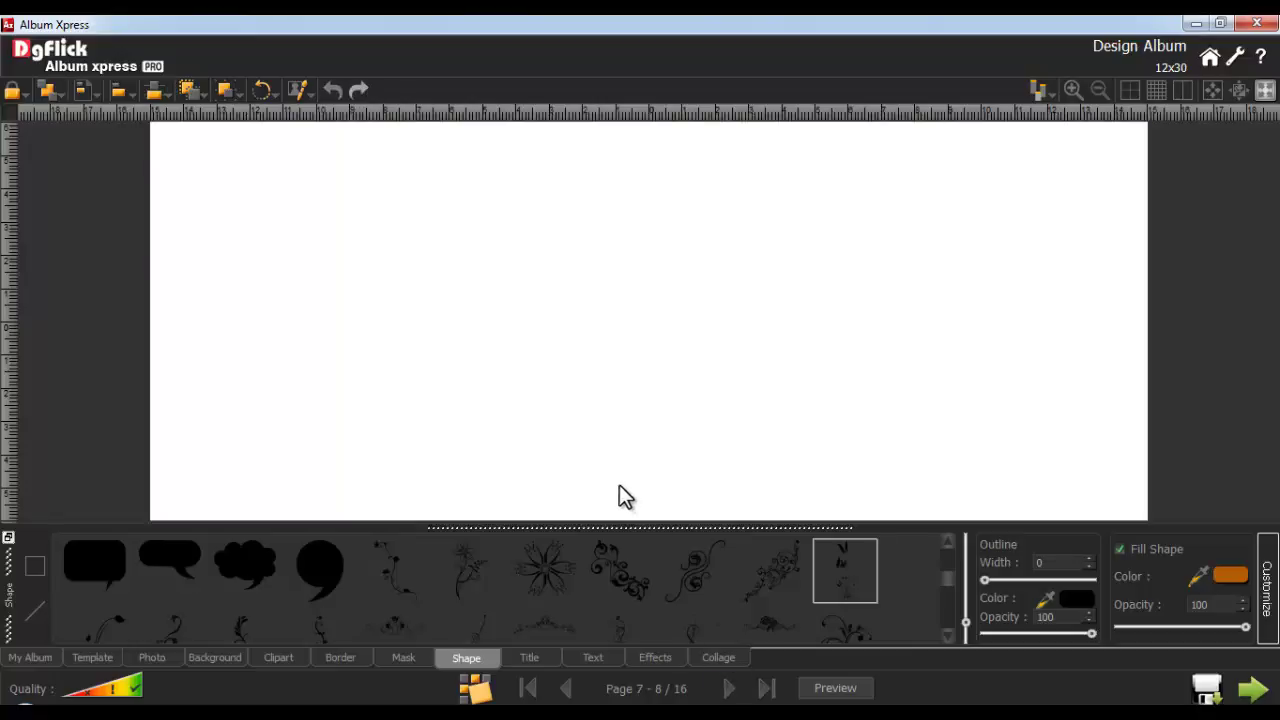
# Step: Apply the lotus four-photo template to the right page and mirror it horizontally onto the left
pyautogui.click(90, 660)
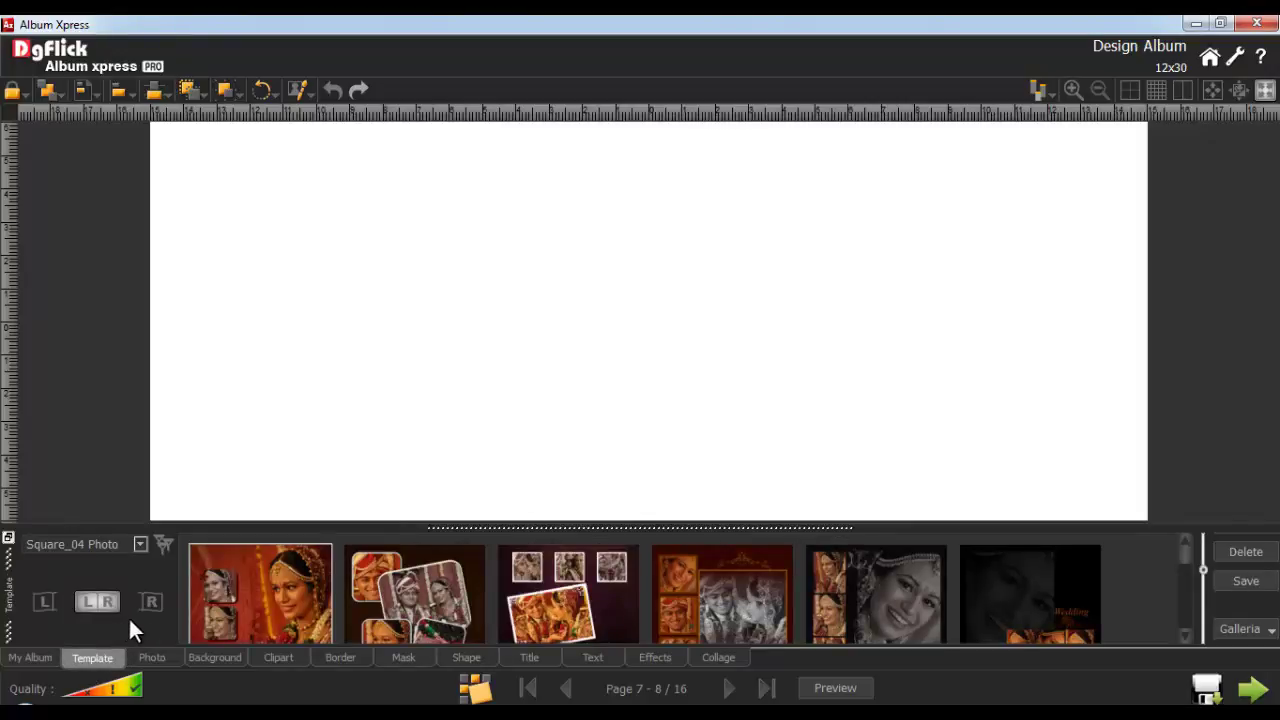
pyautogui.click(150, 601)
pyautogui.click(750, 588)
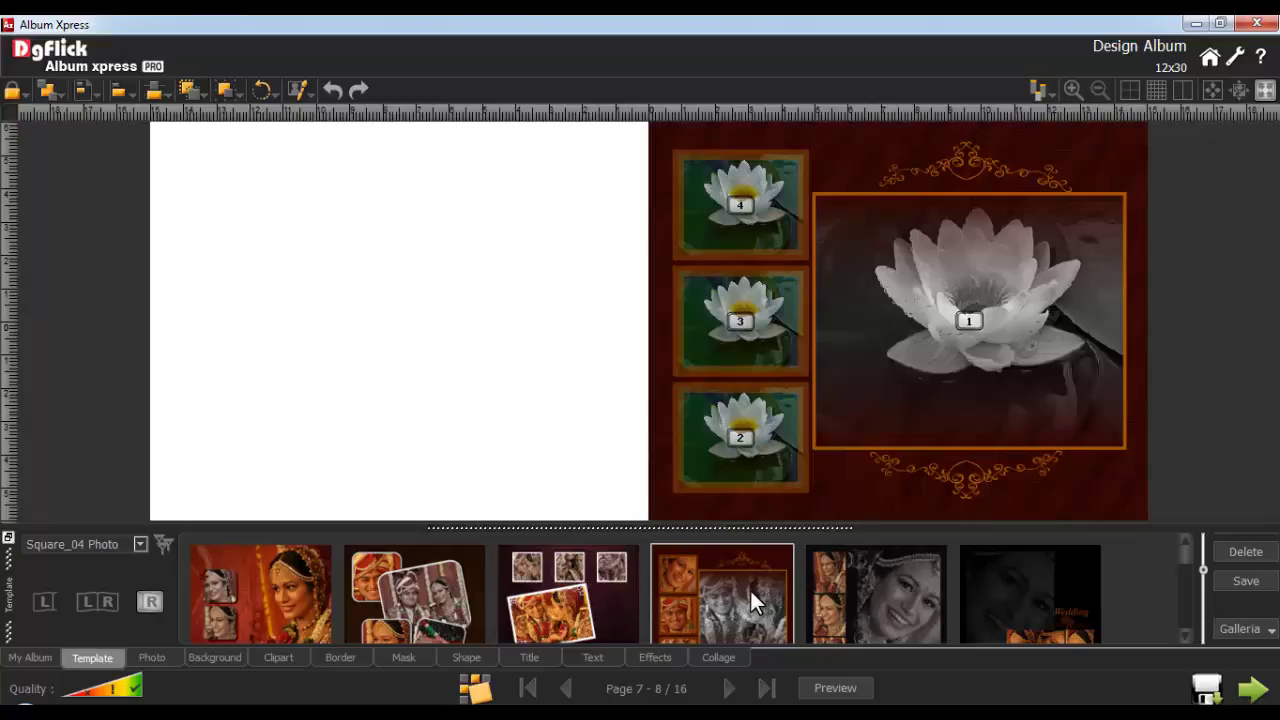
pyautogui.rightClick(845, 170)
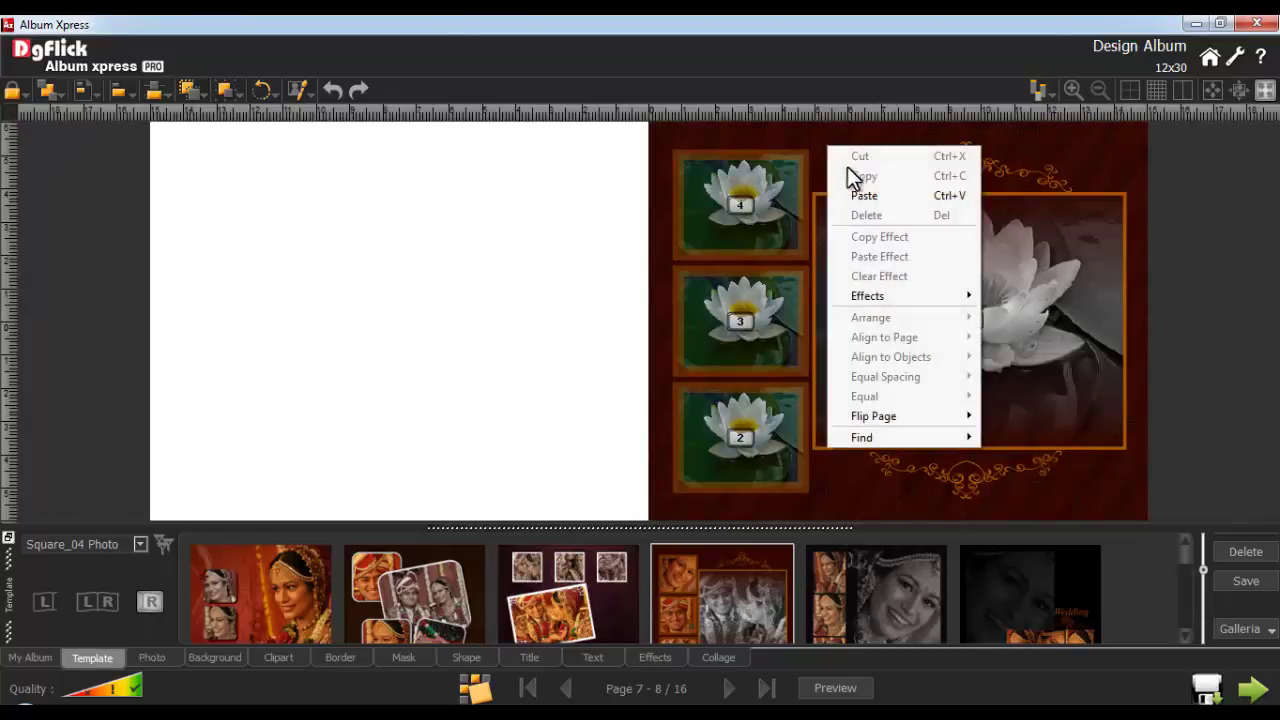
pyautogui.moveTo(882, 420)
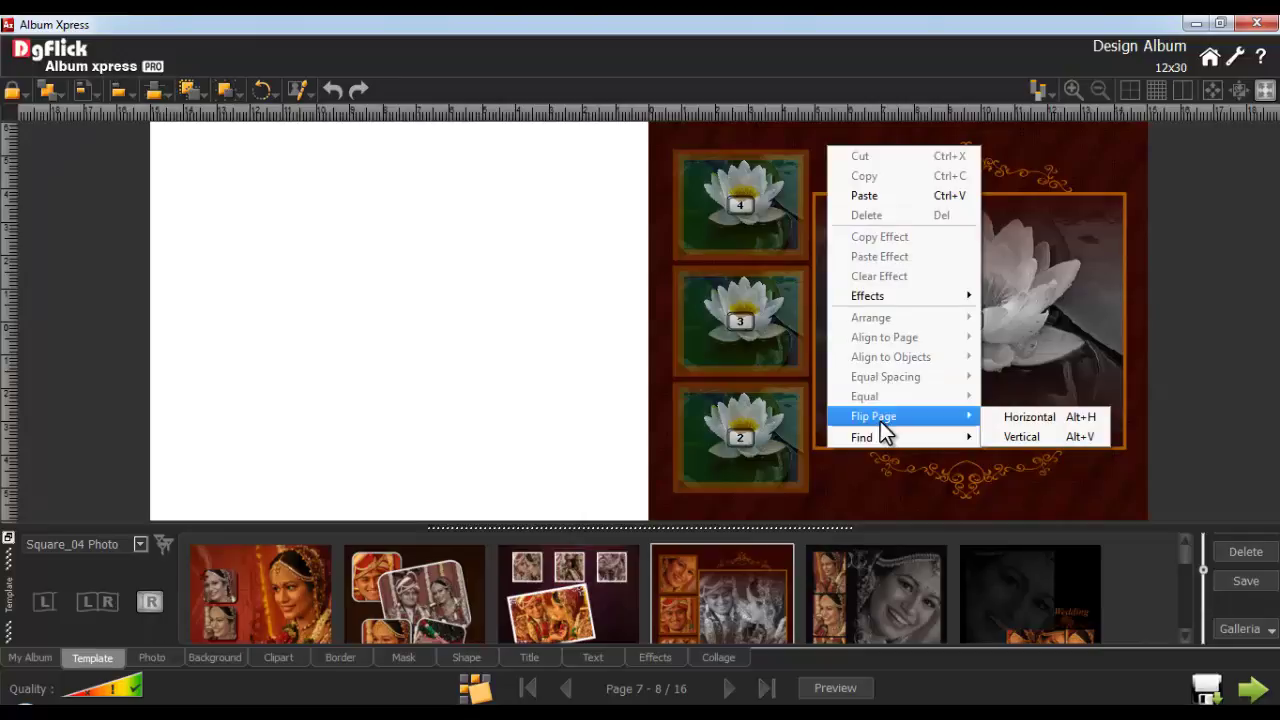
pyautogui.click(1024, 419)
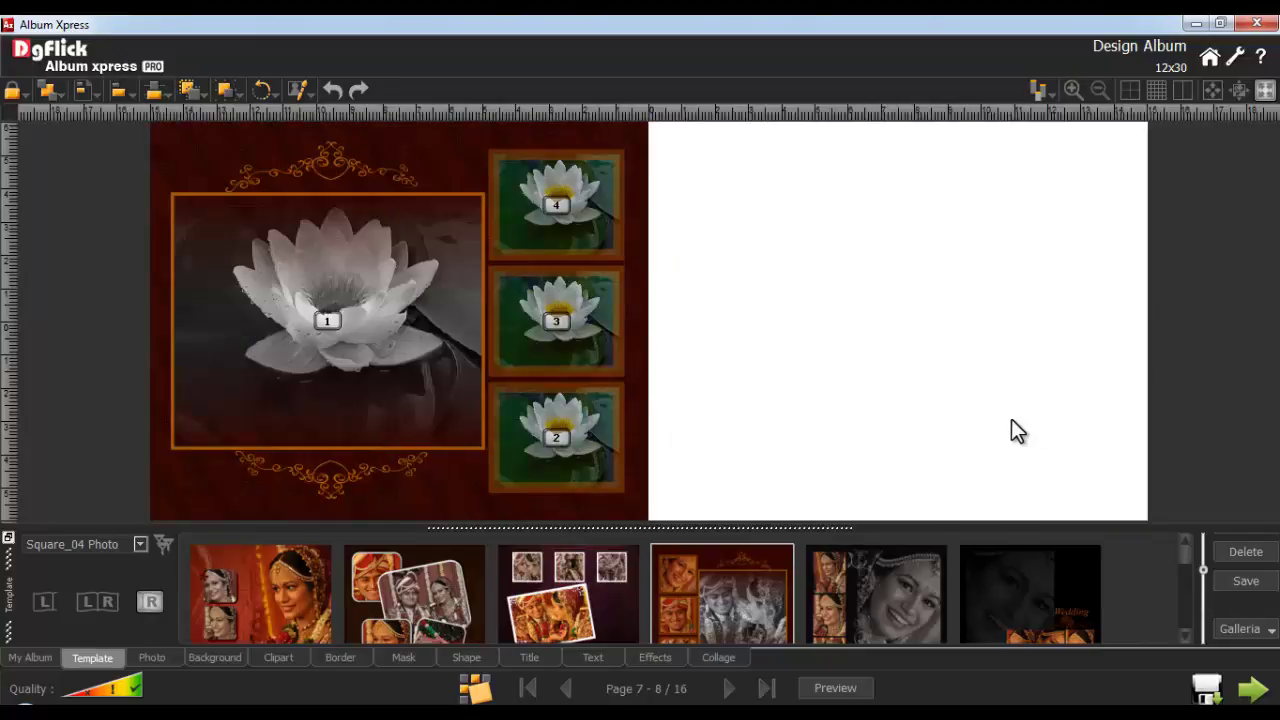
pyautogui.moveTo(731, 607); pyautogui.dragTo(897, 331)
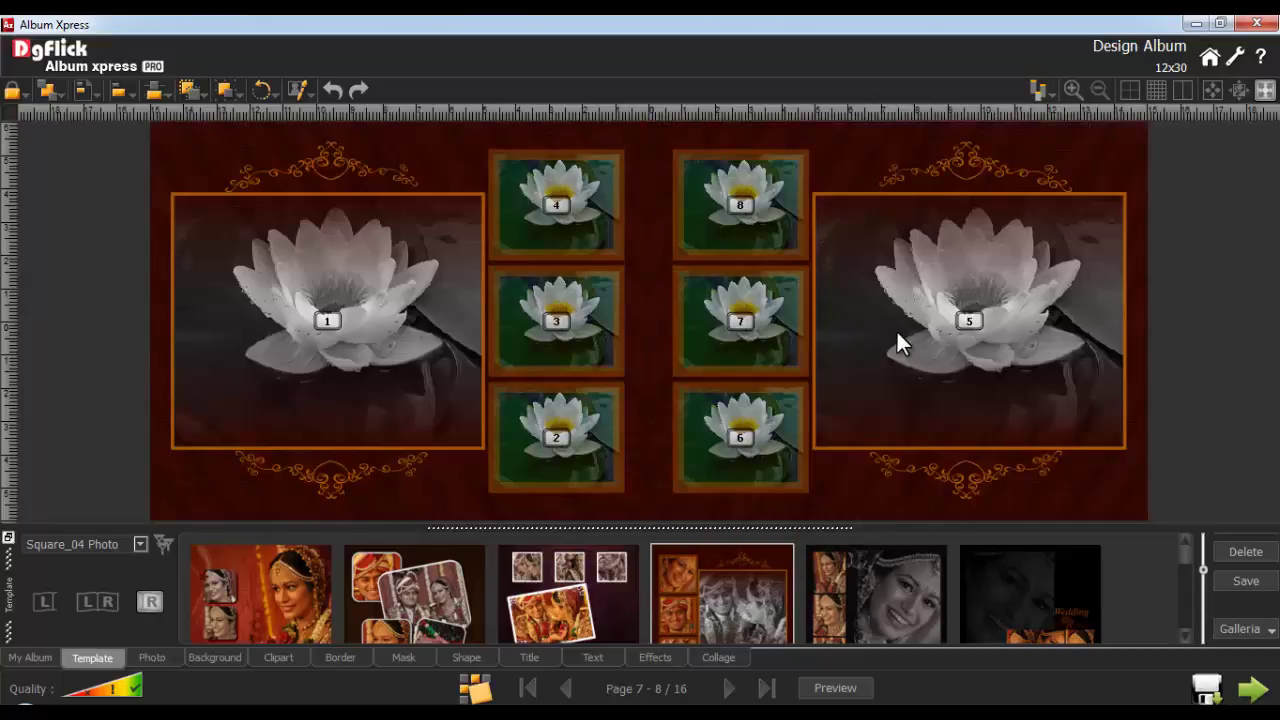
# Step: Fill the lotus frames with a groom photo in frame 1 and a bride photo in frame 5
pyautogui.click(166, 656)
pyautogui.click(347, 384)
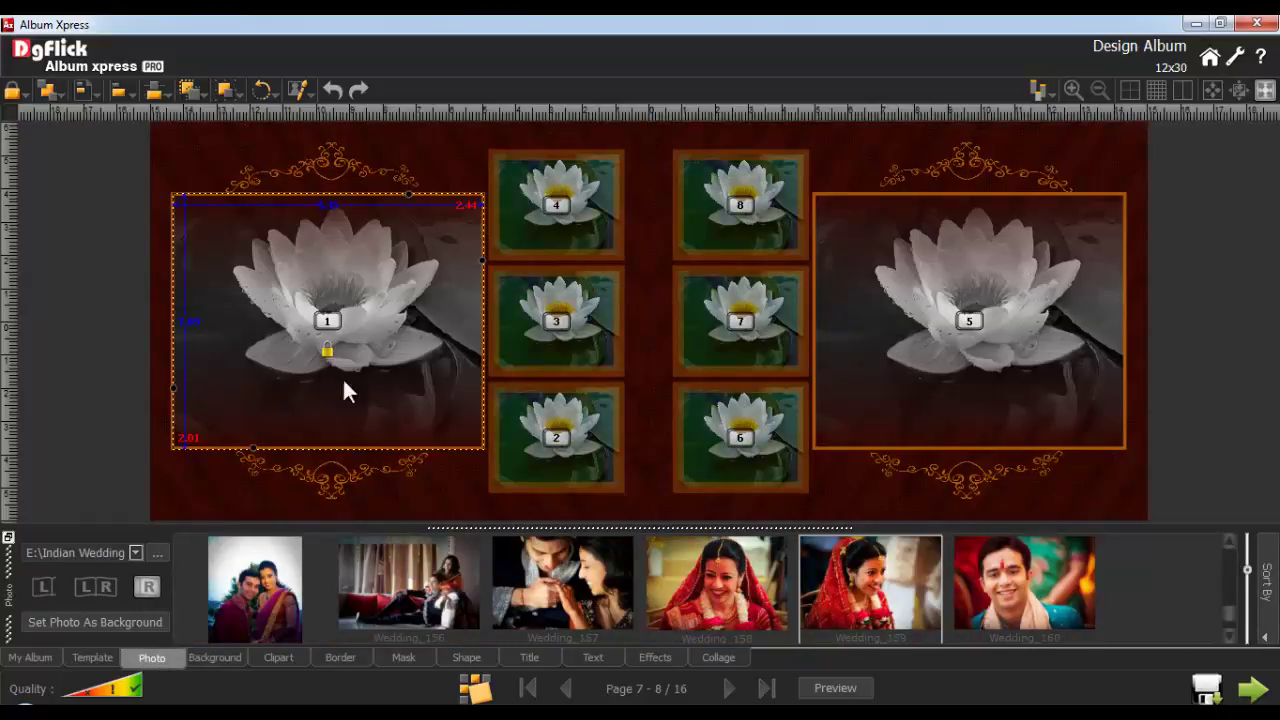
pyautogui.doubleClick(1040, 595)
pyautogui.moveTo(737, 606); pyautogui.dragTo(974, 293)
pyautogui.moveTo(312, 326); pyautogui.dragTo(380, 343)
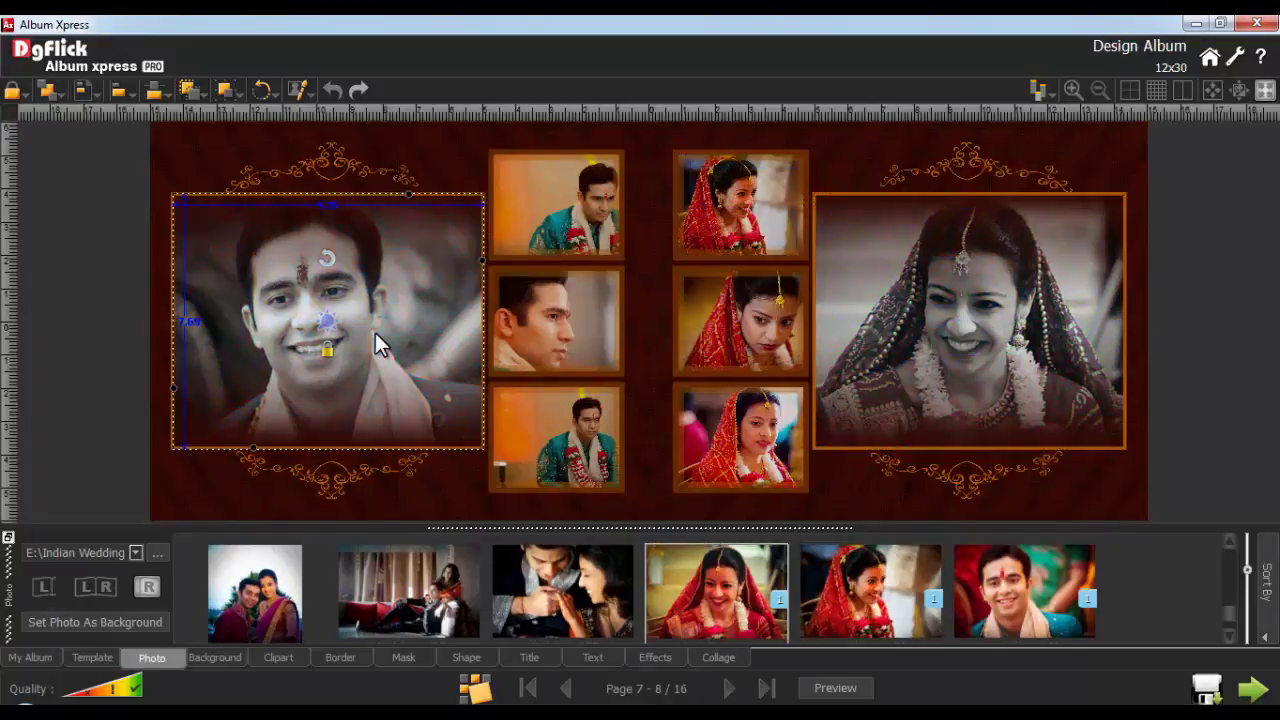
pyautogui.click(608, 327)
pyautogui.click(652, 488)
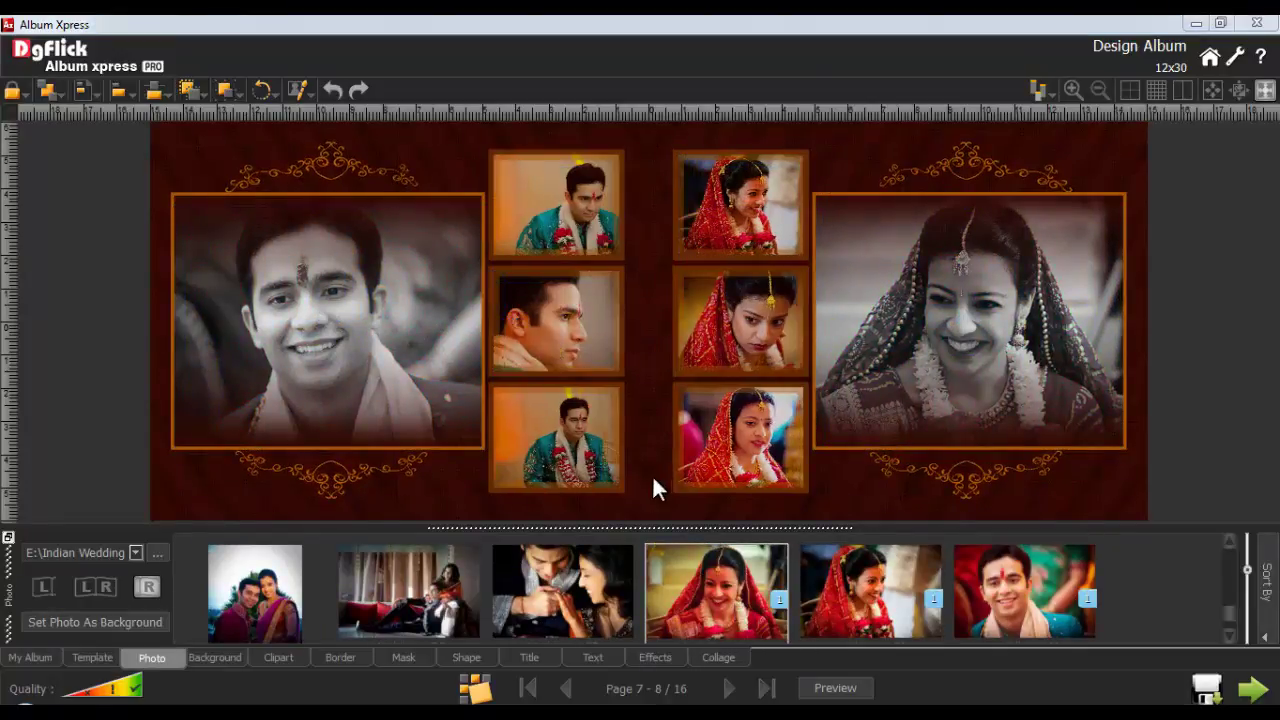
pyautogui.click(40, 658)
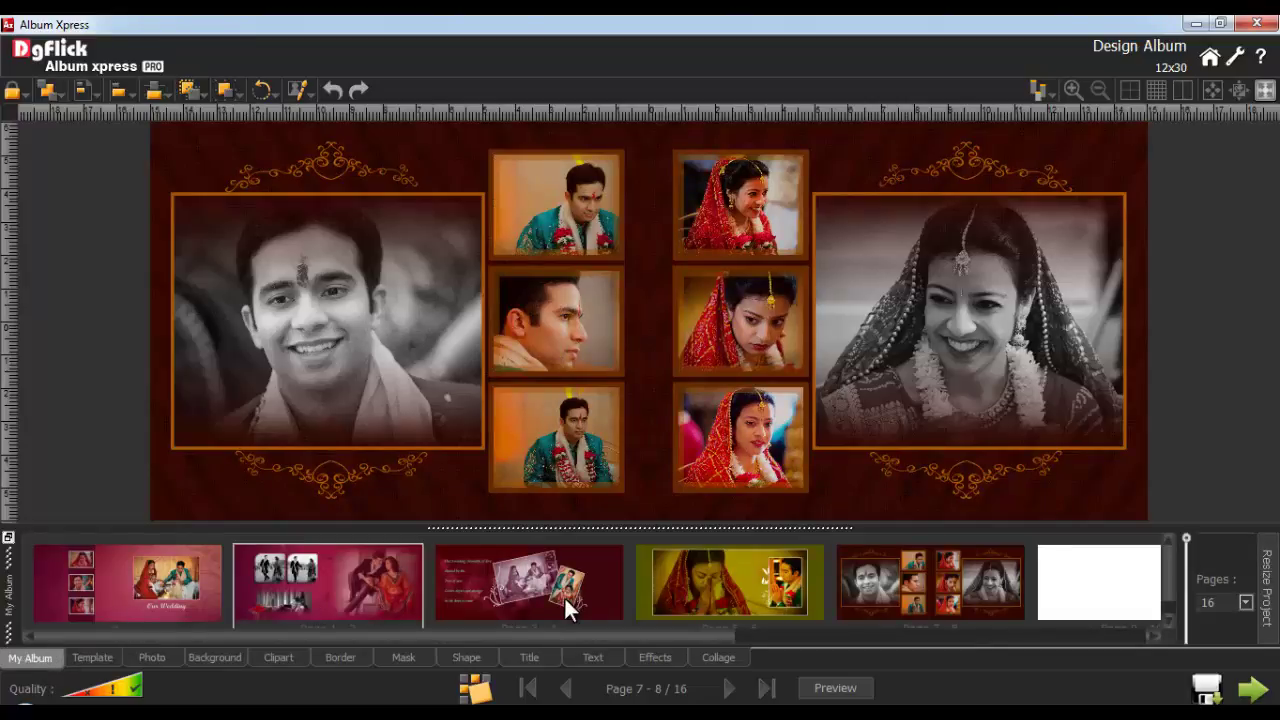
pyautogui.click(1155, 91)
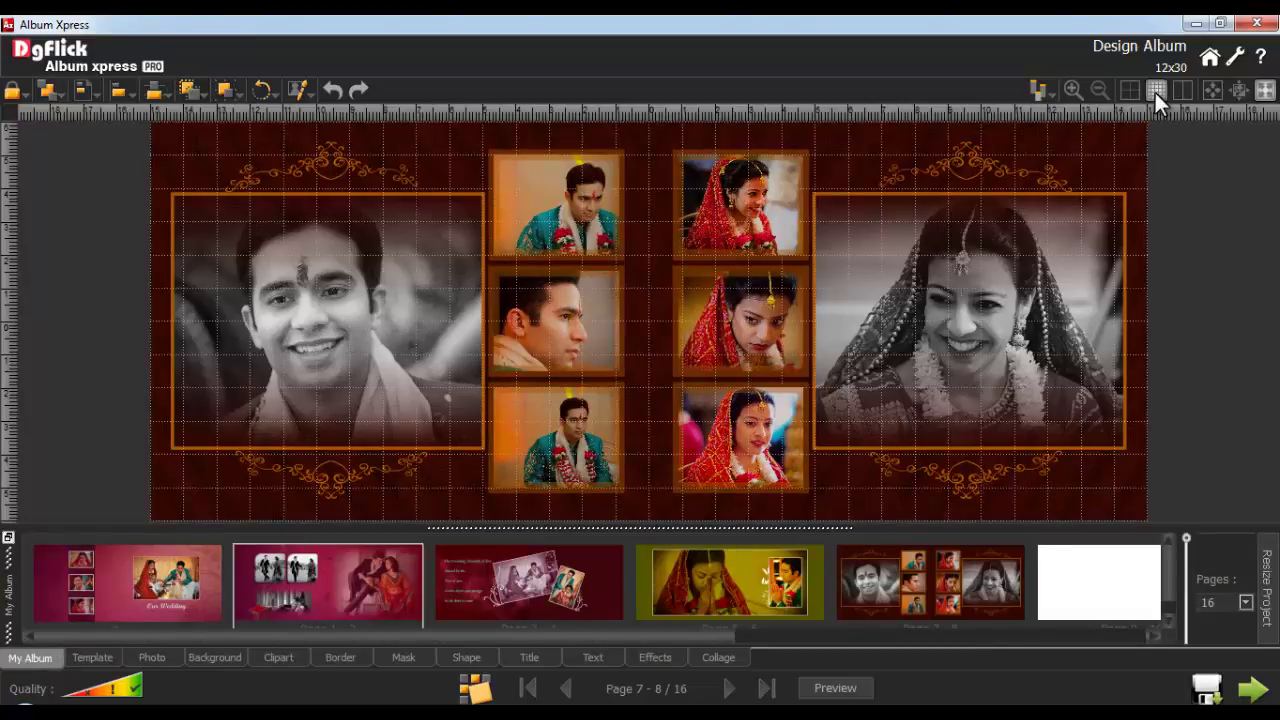
pyautogui.click(1155, 91)
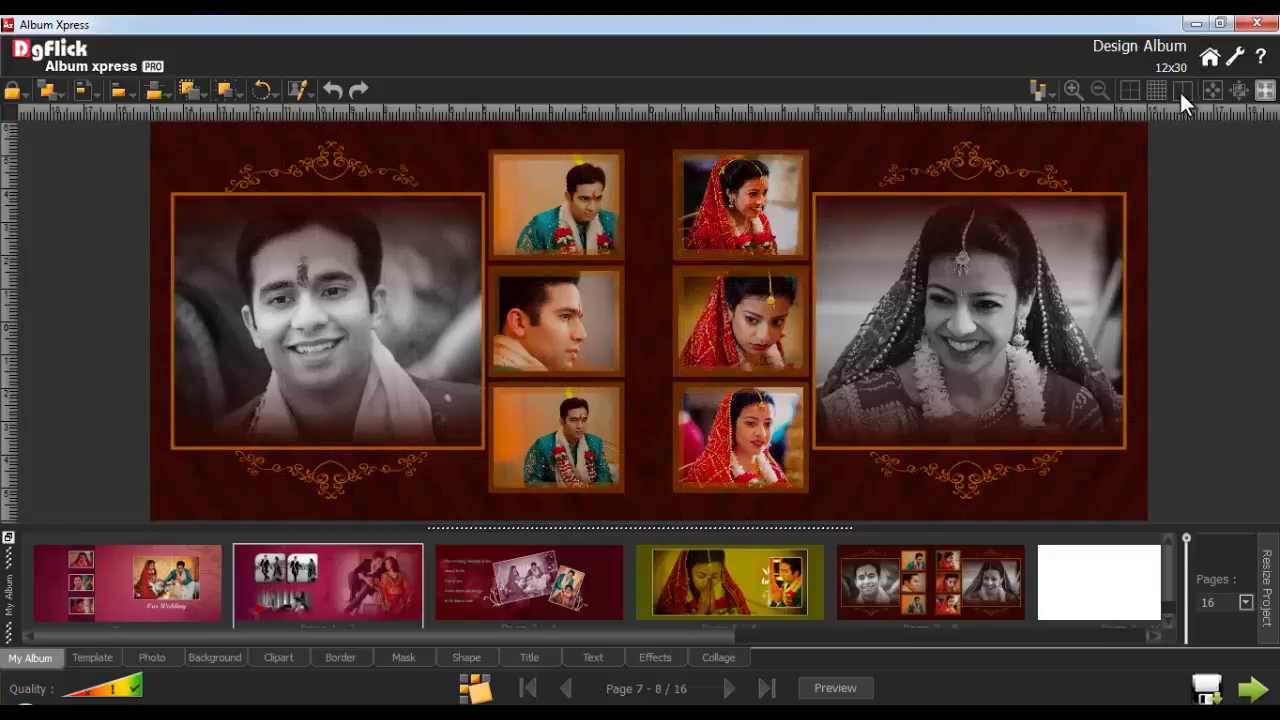
pyautogui.click(1183, 90)
pyautogui.click(1183, 90)
pyautogui.click(1072, 91)
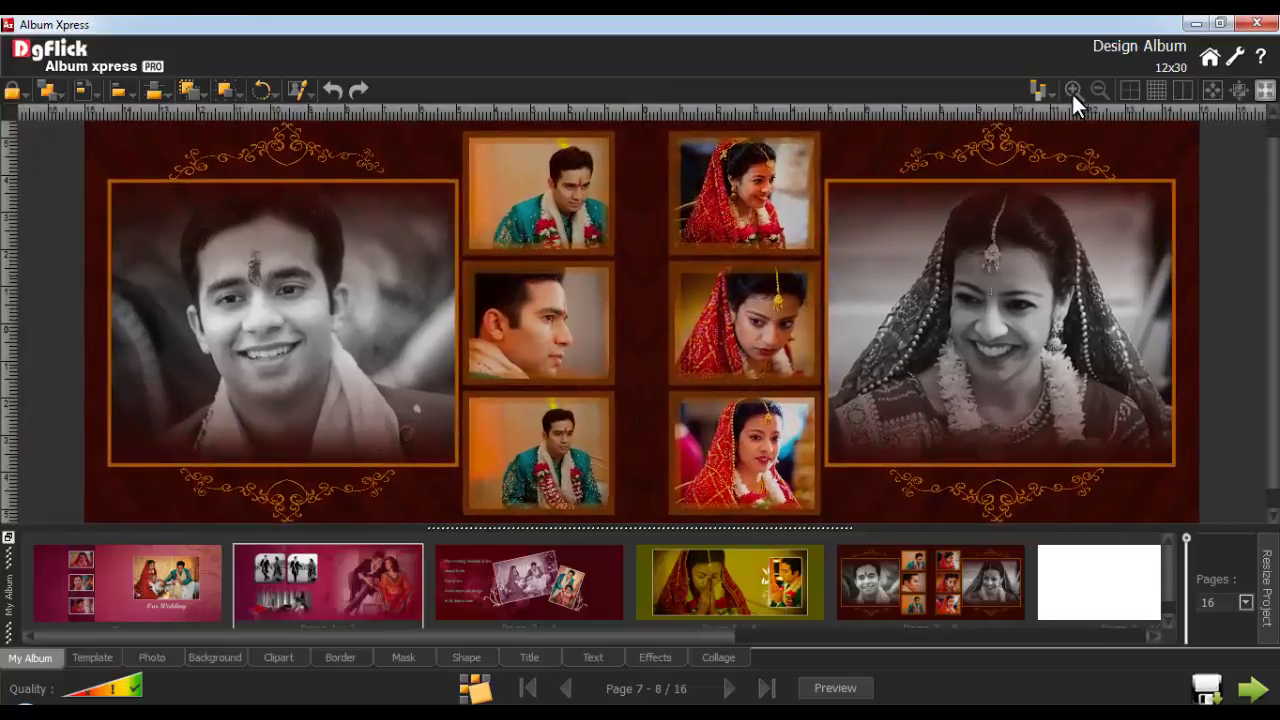
pyautogui.click(1097, 89)
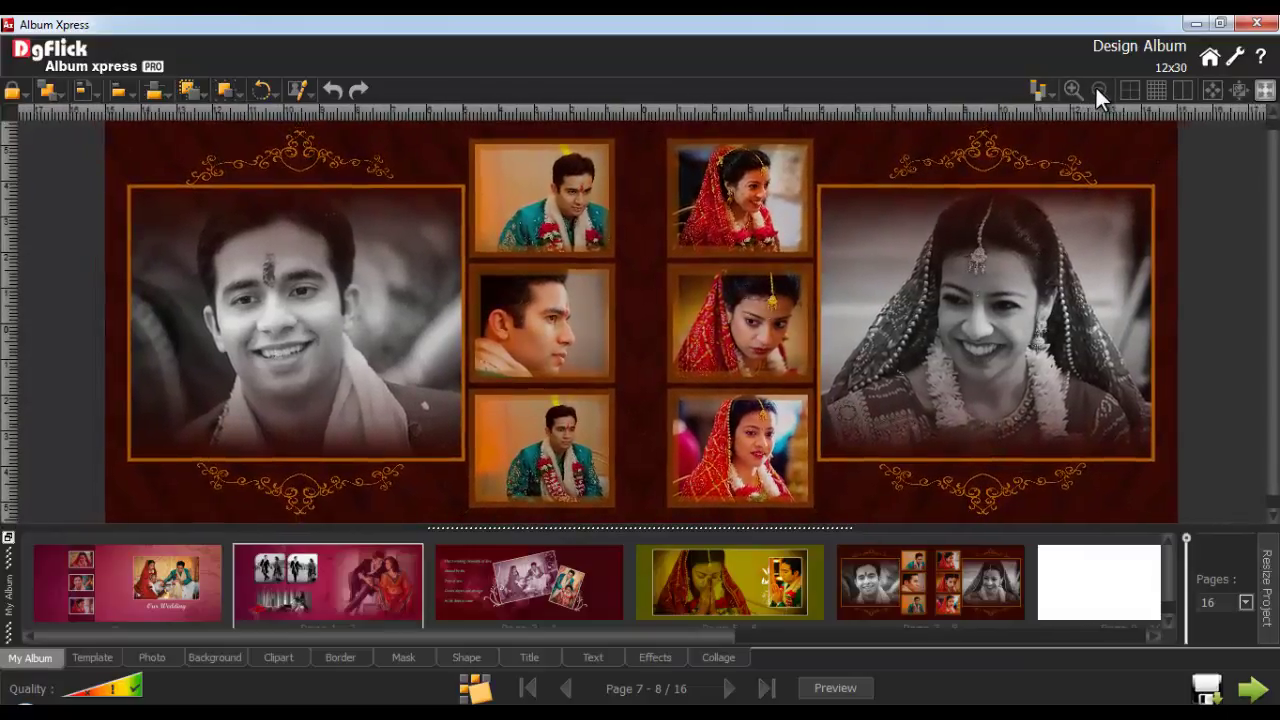
pyautogui.click(1238, 90)
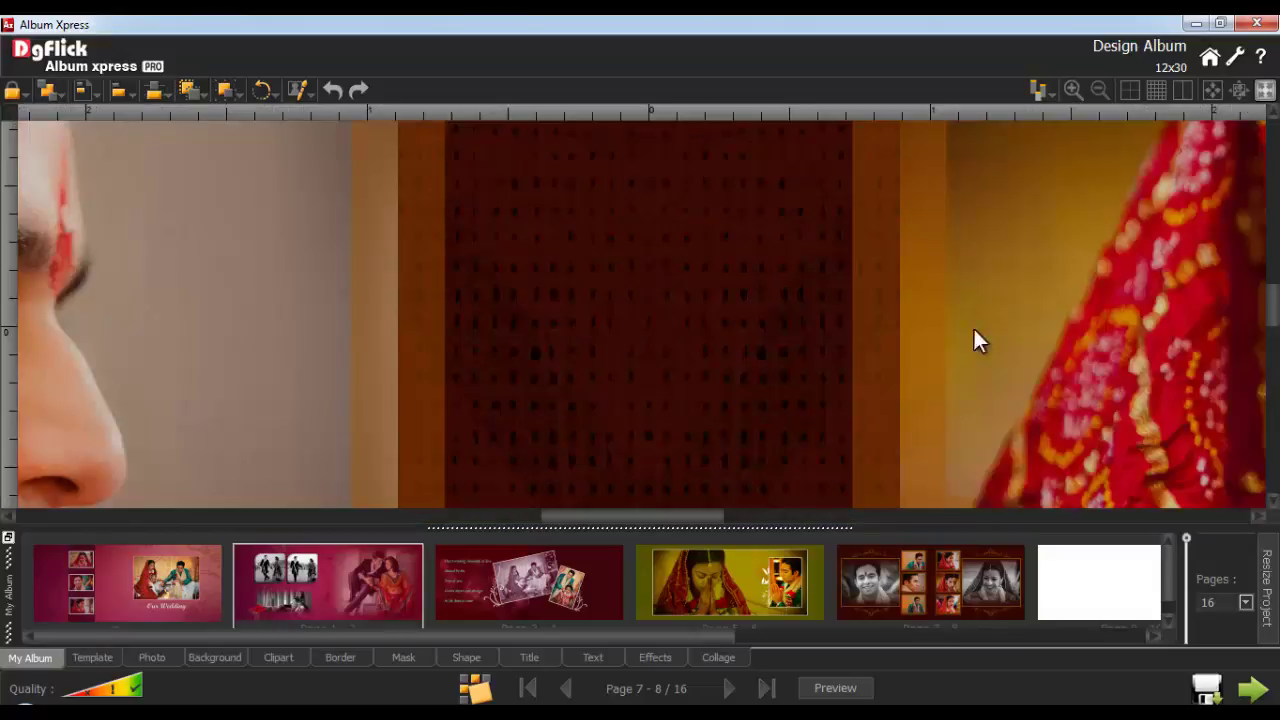
pyautogui.moveTo(700, 514); pyautogui.dragTo(618, 521)
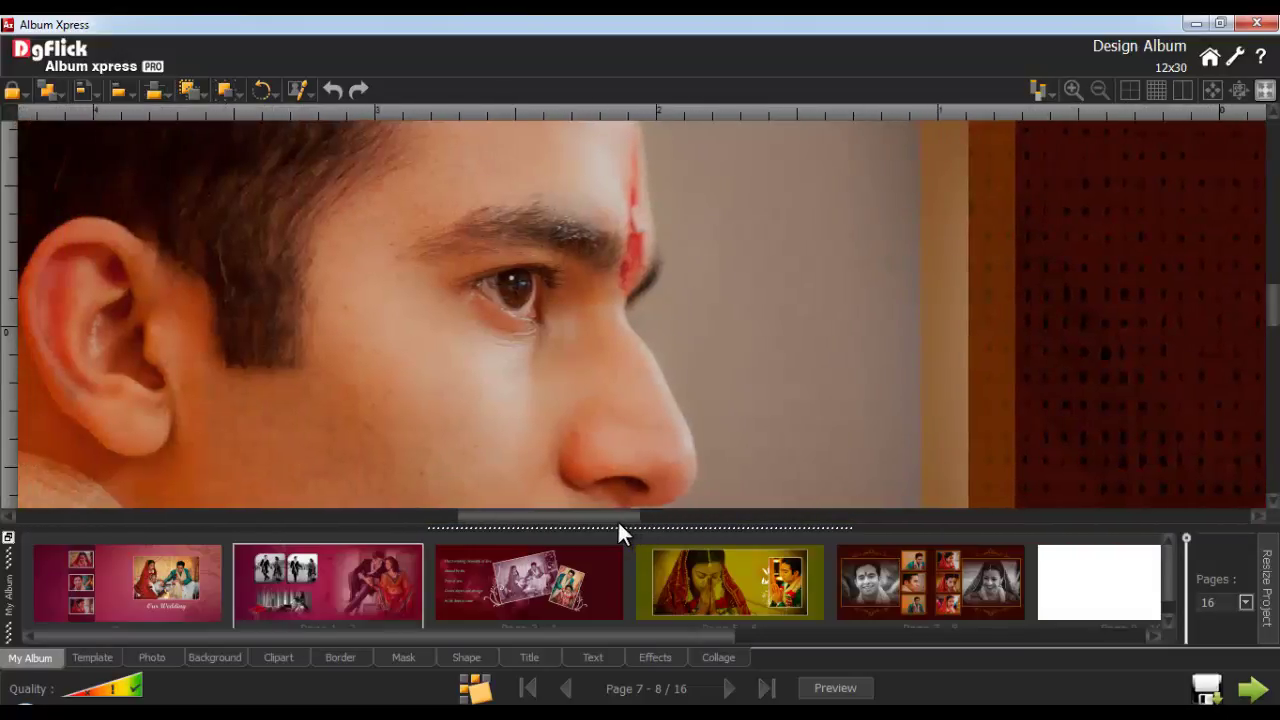
pyautogui.click(1210, 90)
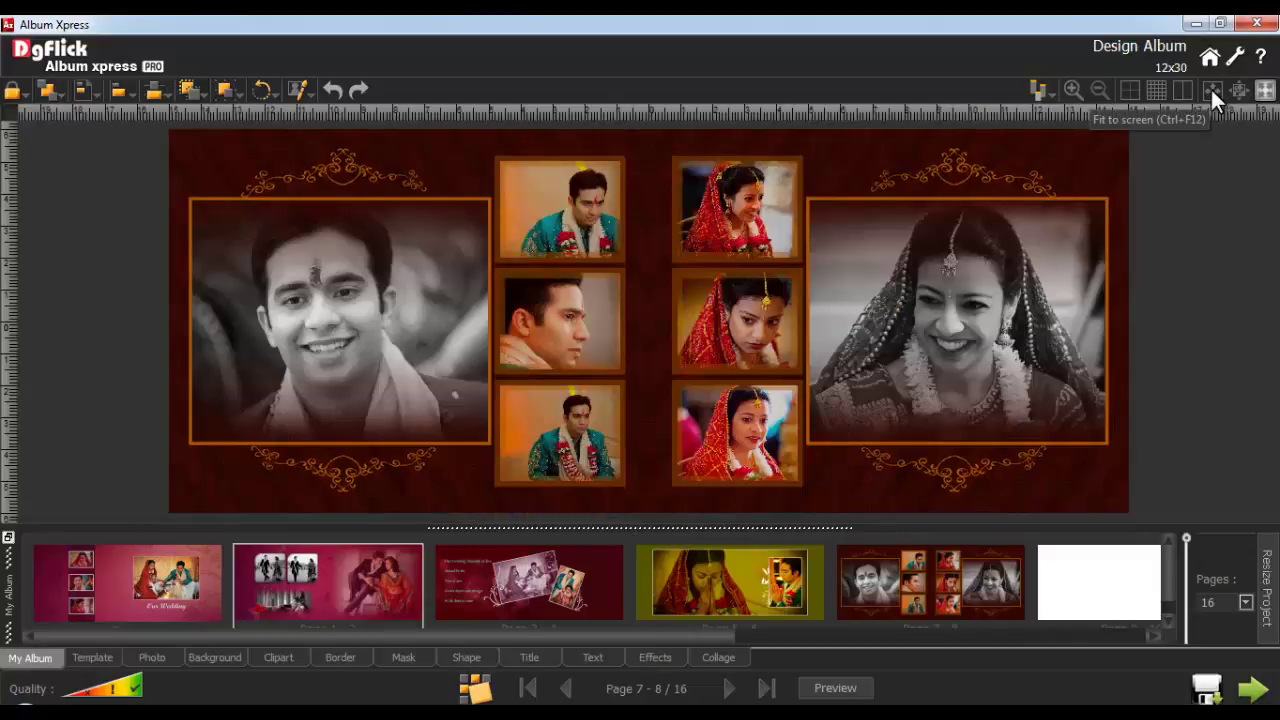
pyautogui.click(1267, 97)
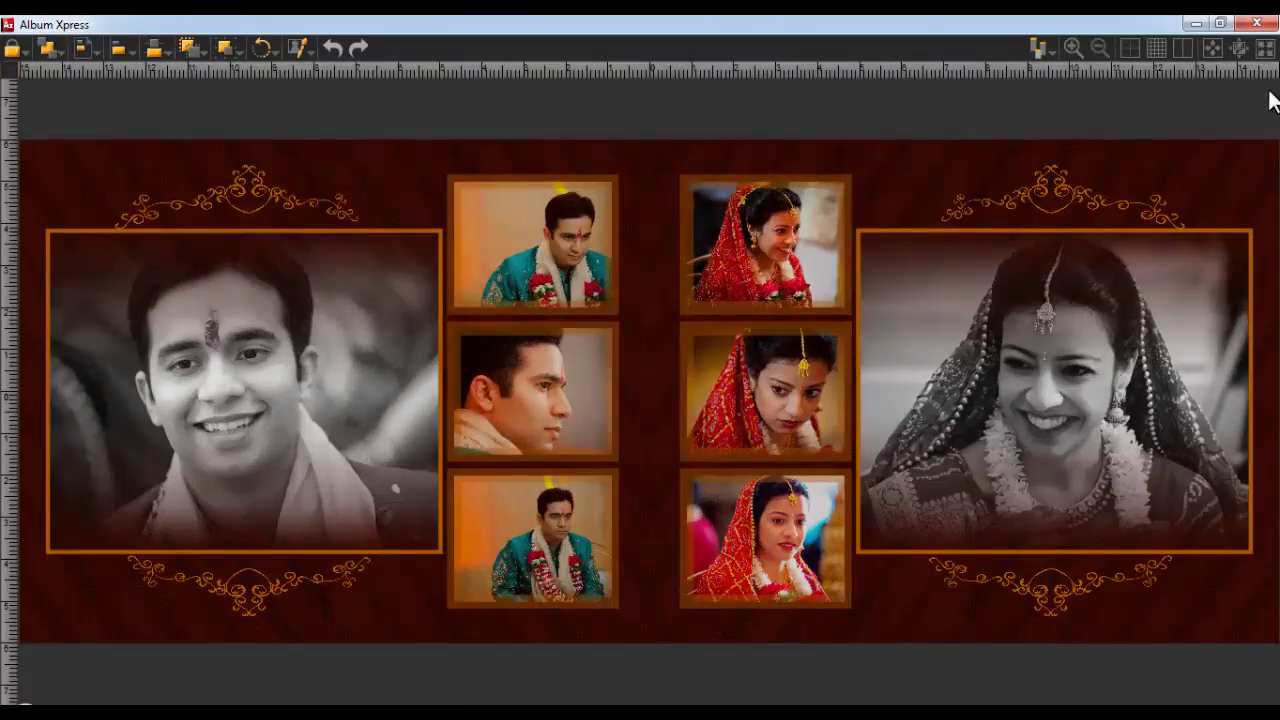
pyautogui.click(1264, 48)
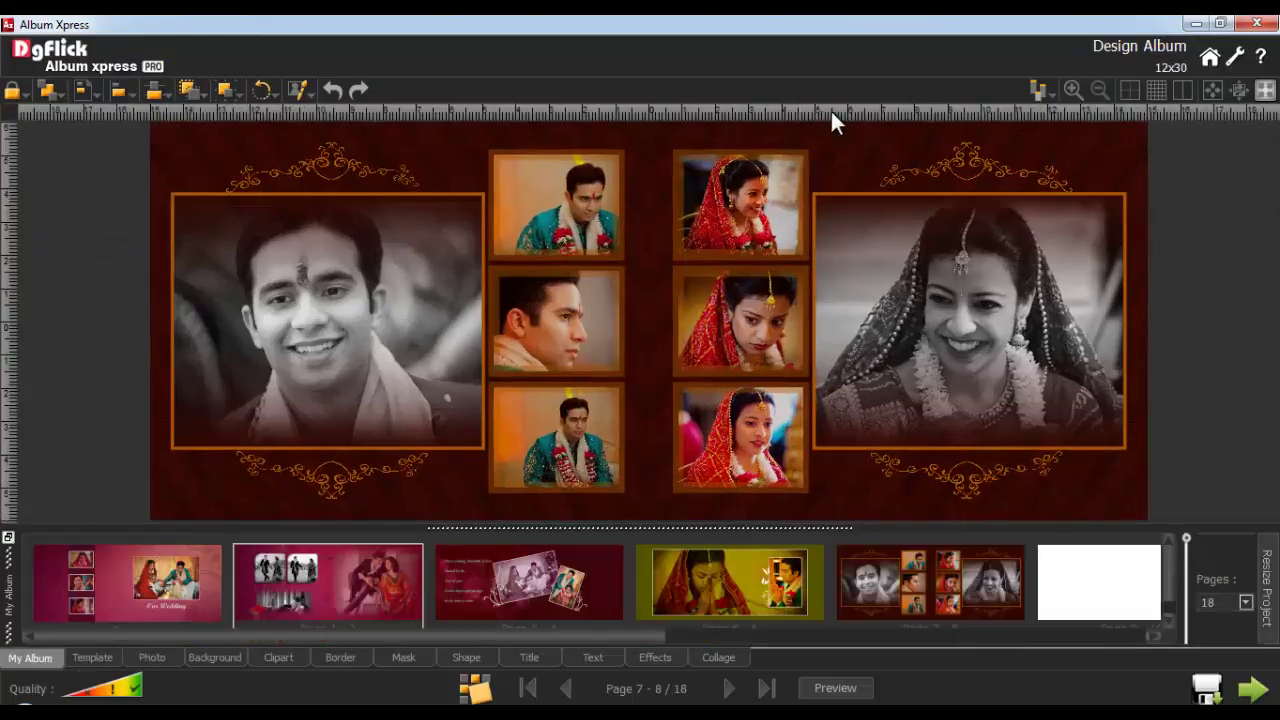
# Step: Add a horizontal guide line from the ruler, move it down the spread, then remove it
pyautogui.click(676, 117)
pyautogui.moveTo(669, 130); pyautogui.dragTo(666, 240)
pyautogui.moveTo(666, 342); pyautogui.dragTo(665, 383)
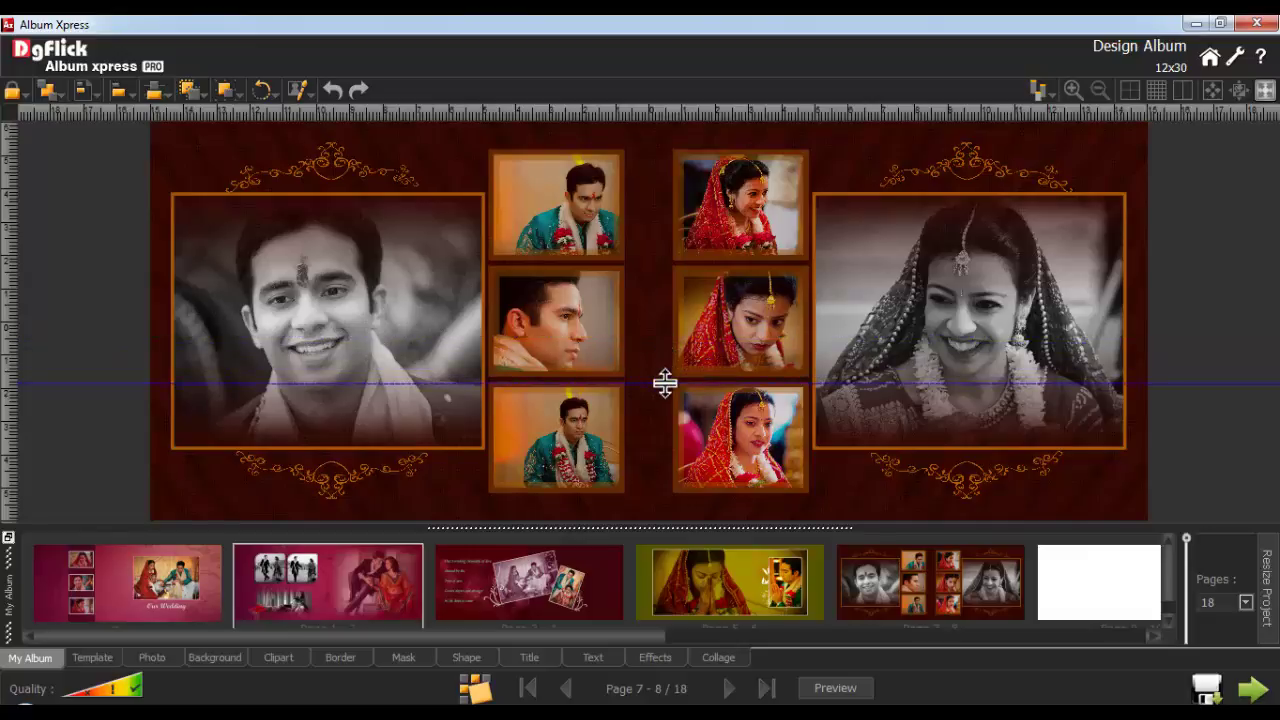
pyautogui.moveTo(665, 383); pyautogui.dragTo(664, 380)
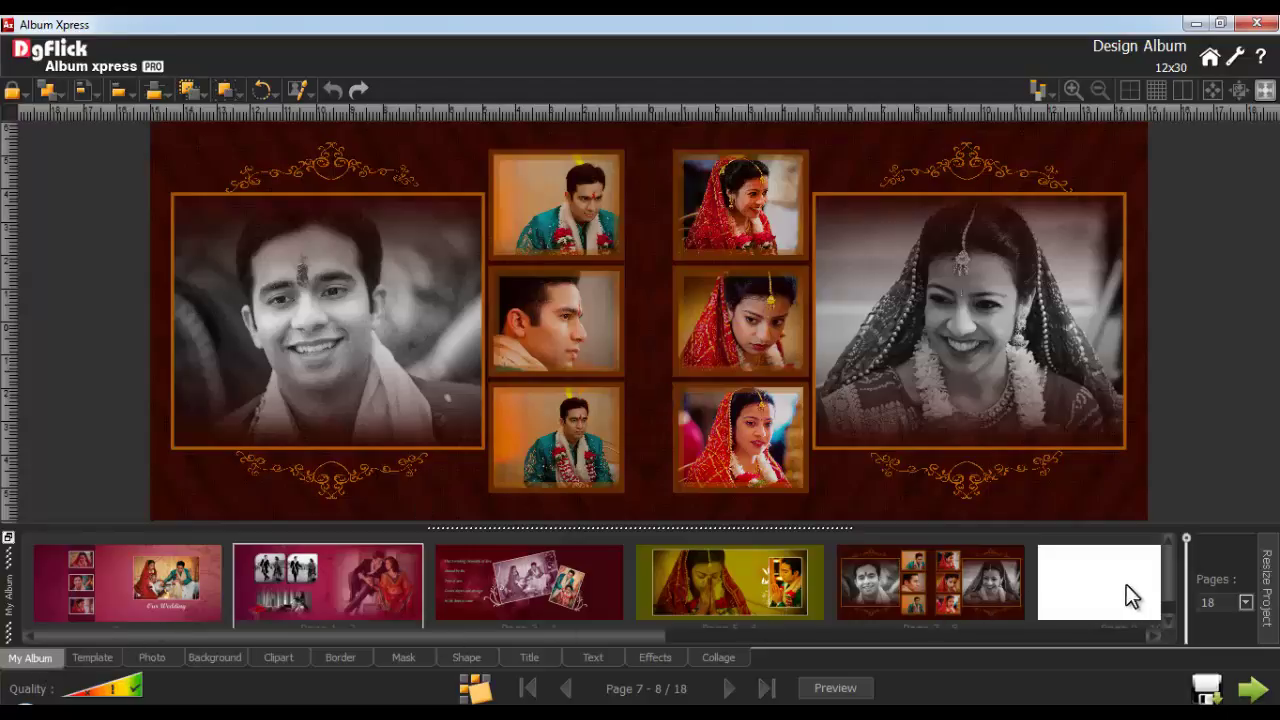
# Step: Set the album to 20 pages, then choose 18 pages to bring up the deletion warning
pyautogui.click(1245, 603)
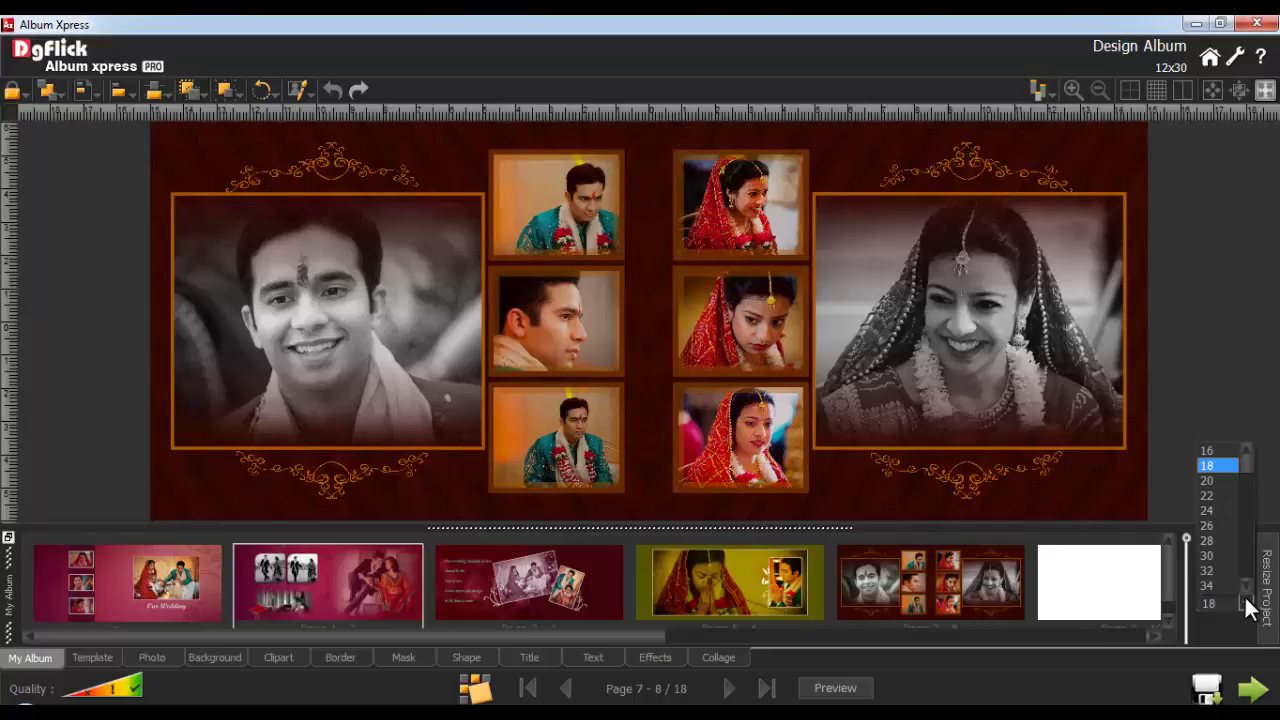
pyautogui.click(1214, 481)
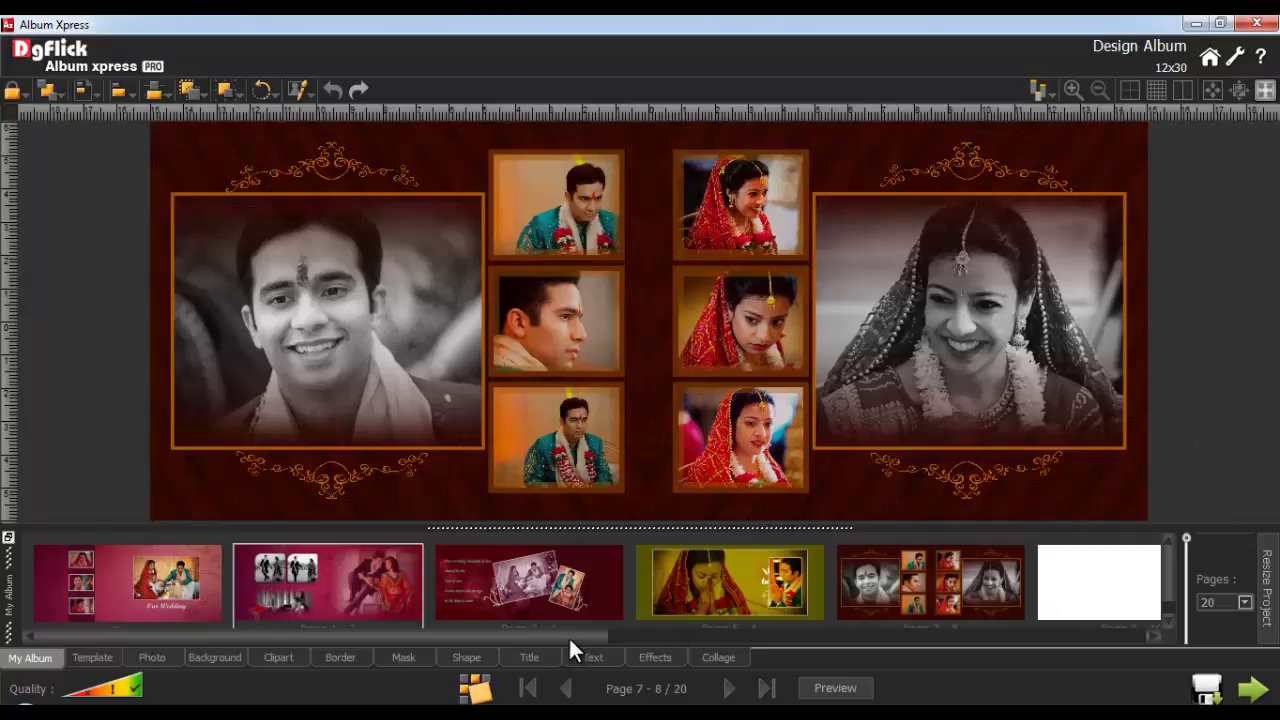
pyautogui.moveTo(568, 636); pyautogui.dragTo(1186, 560)
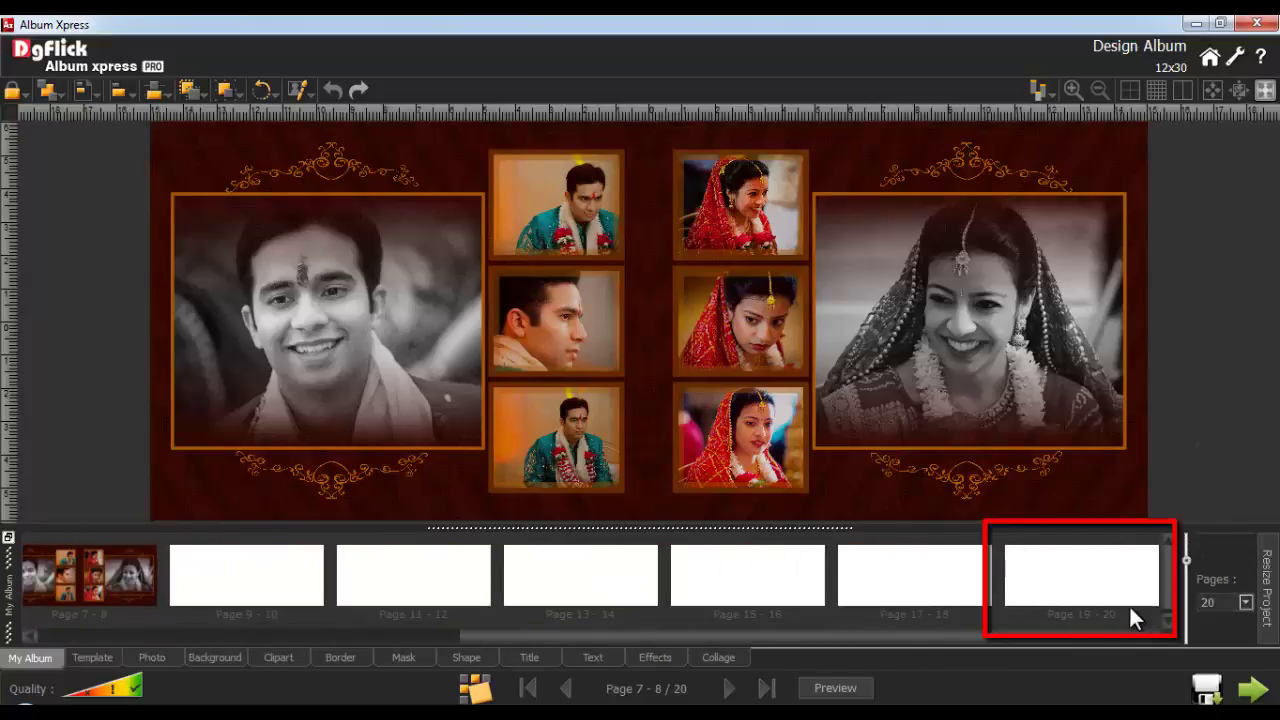
pyautogui.click(1245, 603)
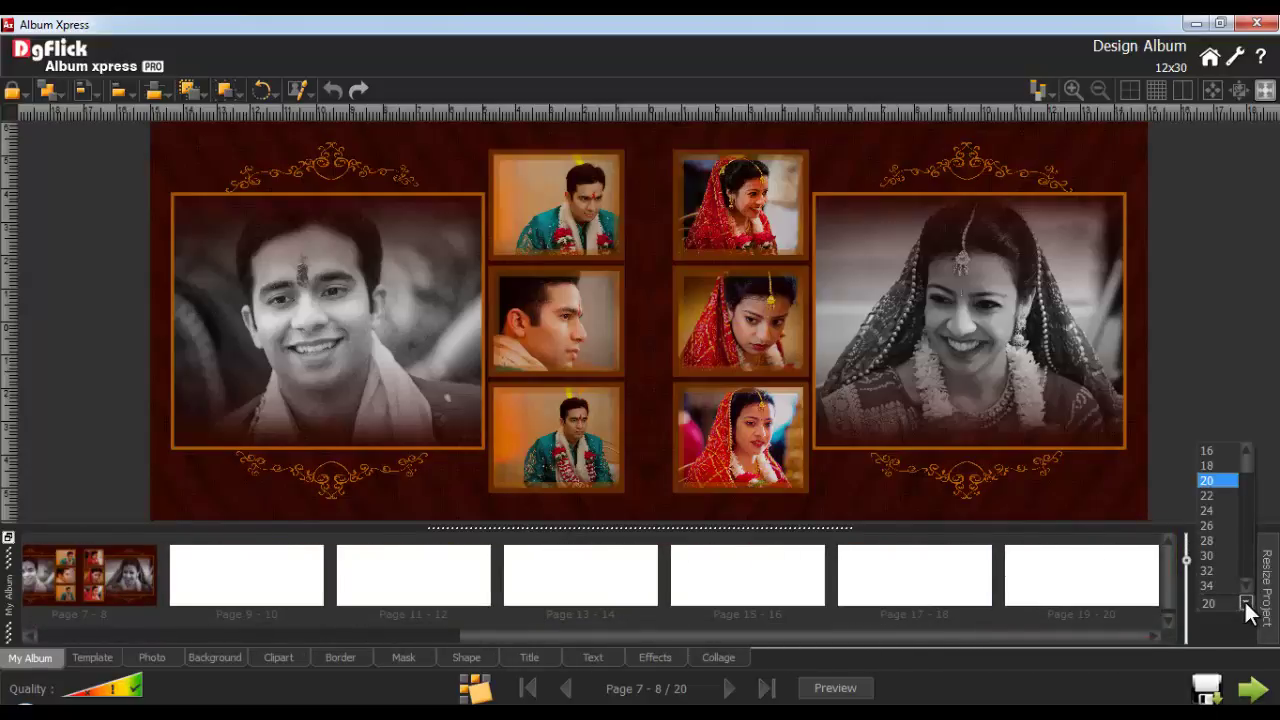
pyautogui.click(1216, 464)
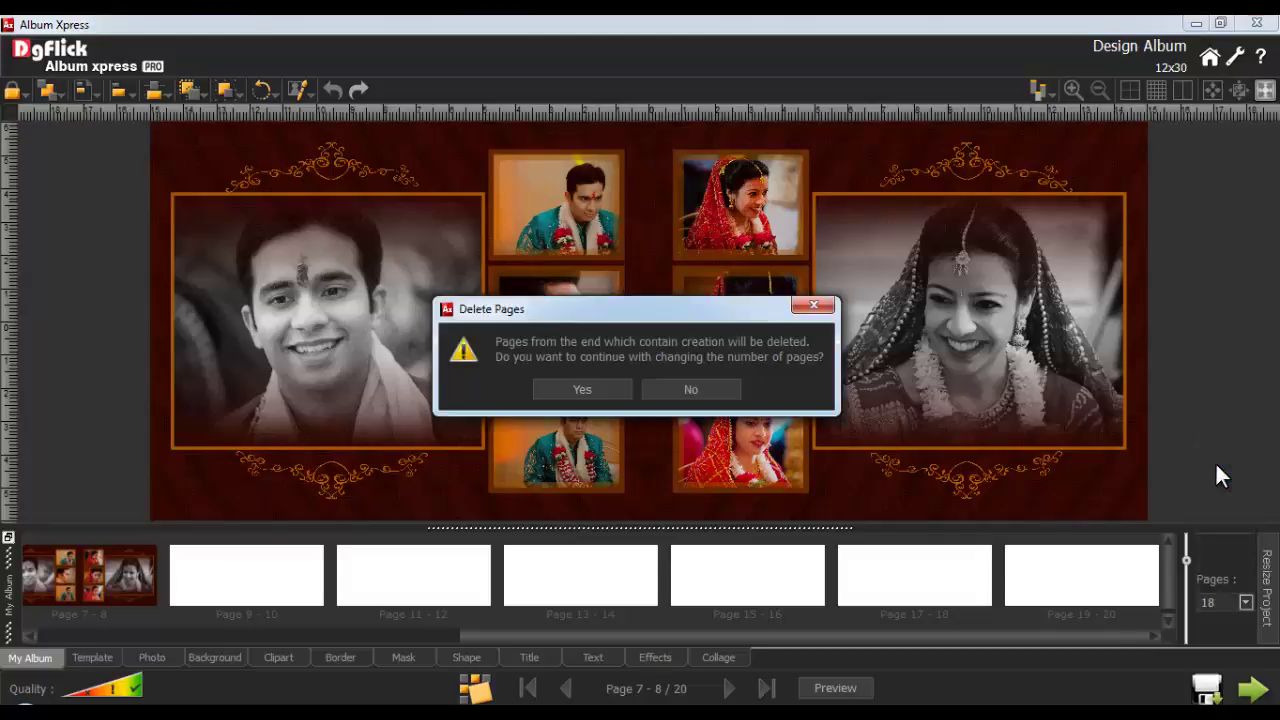